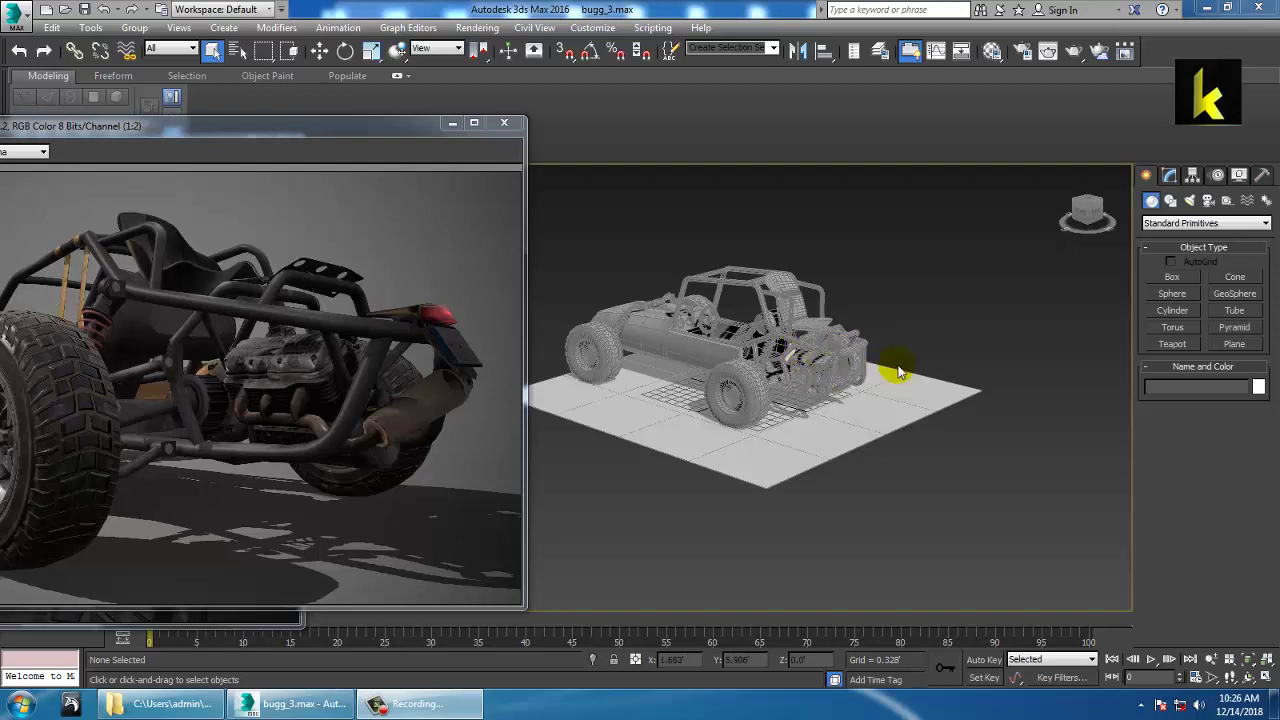
Delete the rearmost of the two matching tall bent tubes over the engine in the rear frame
alt+middle_drag(846, 385, 945, 401)
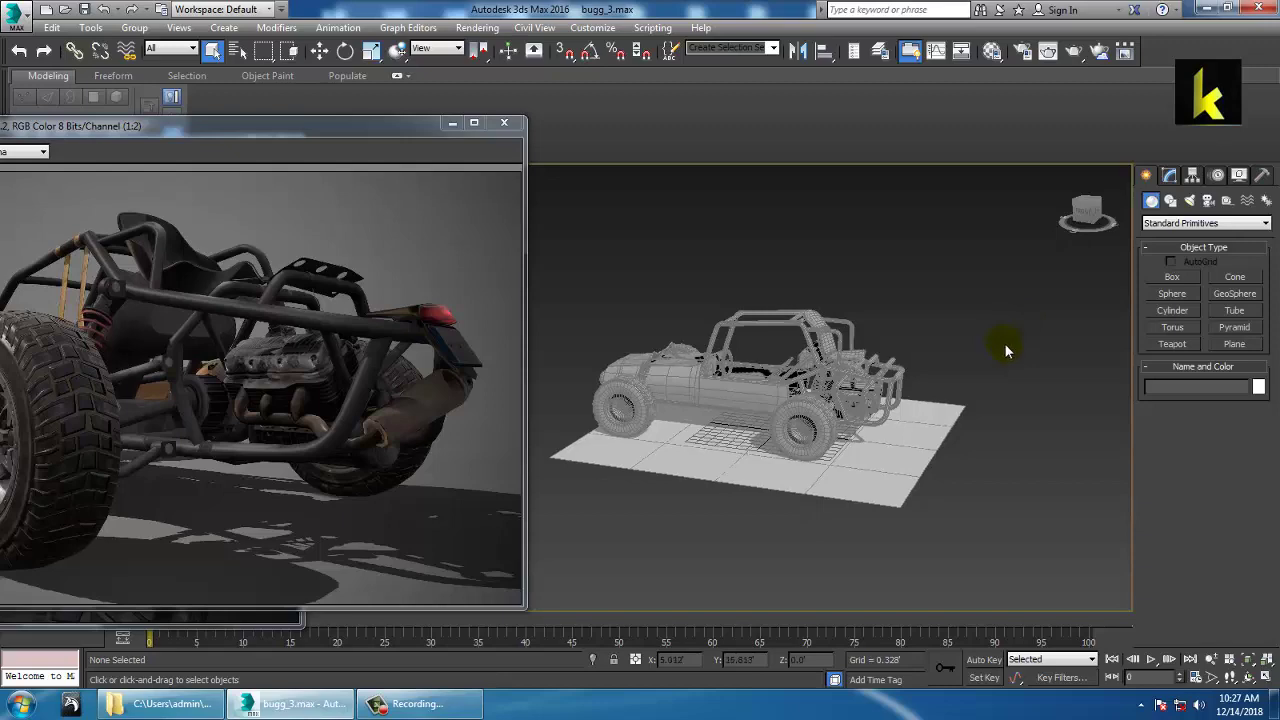
scroll(955, 370, up, 6)
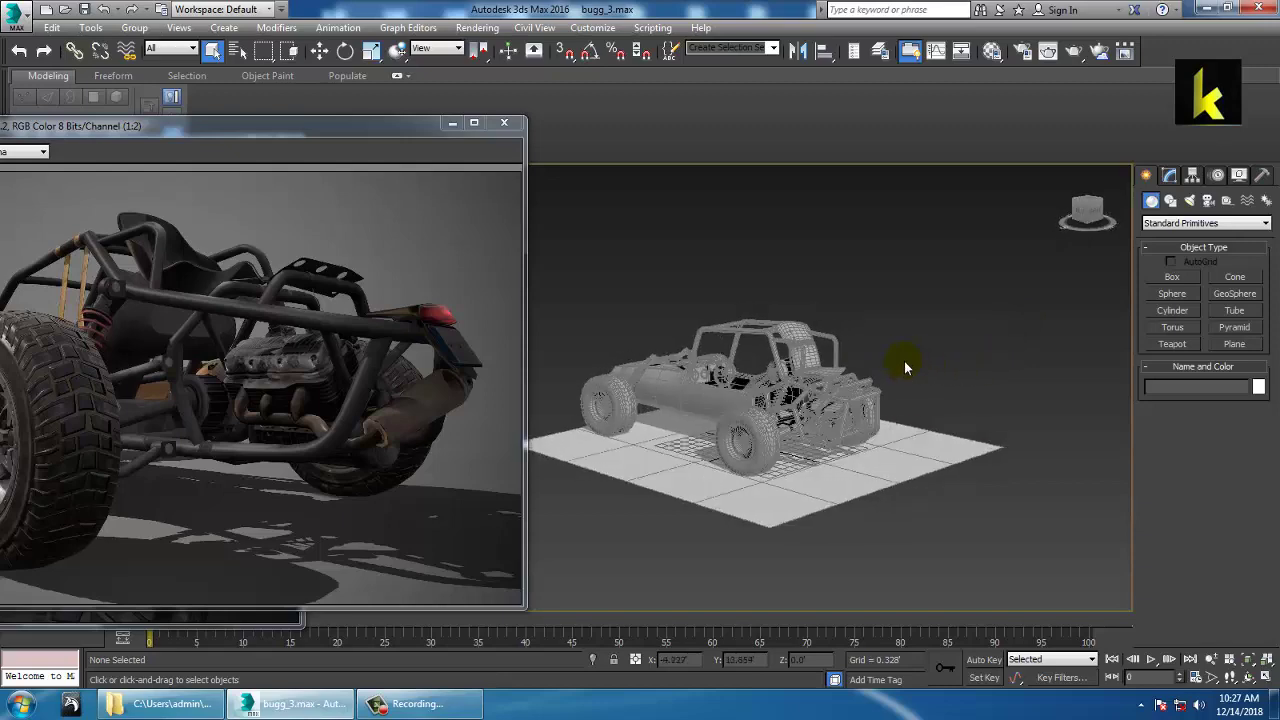
alt+middle_drag(962, 393, 892, 410)
click(272, 410)
scroll(847, 409, up, 4)
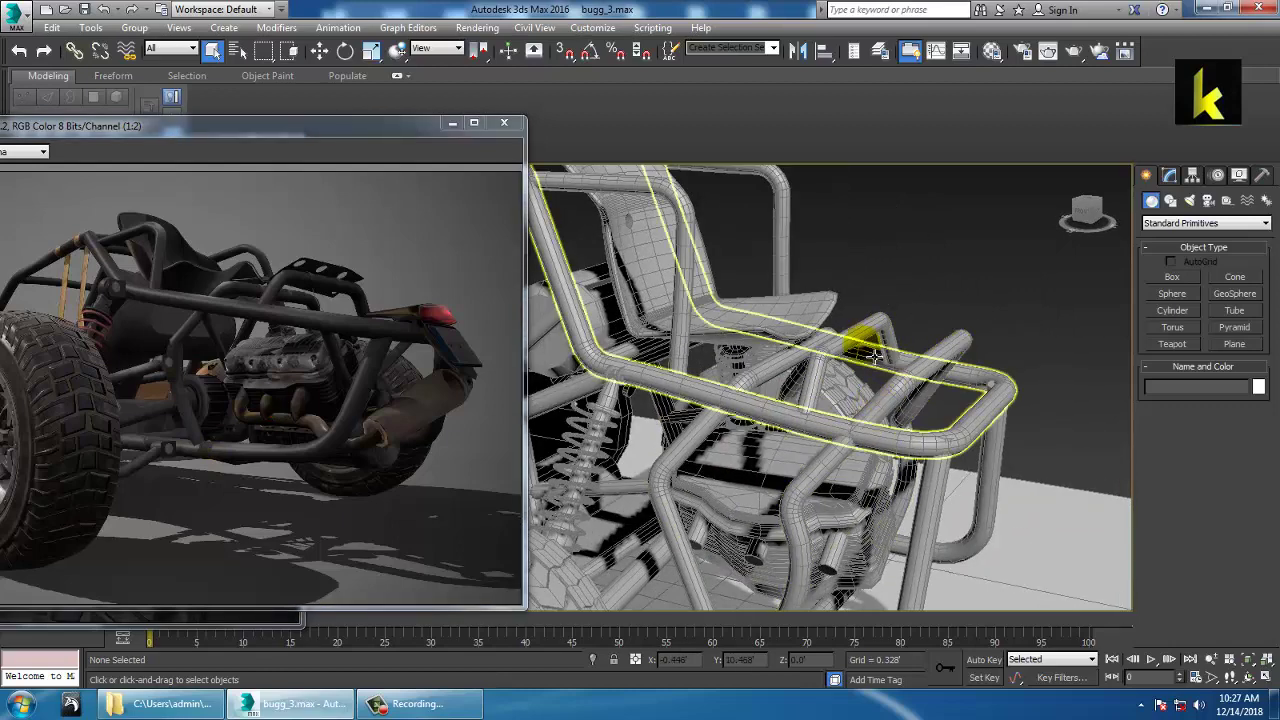
click(772, 380)
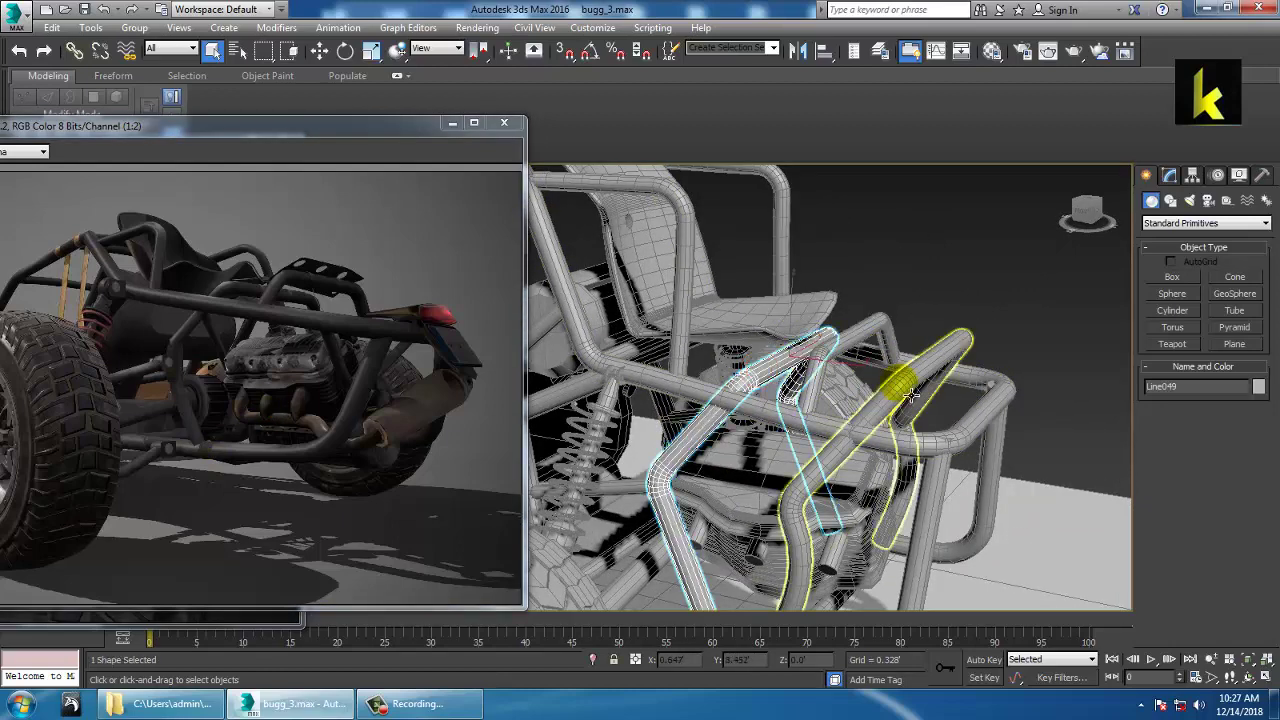
click(905, 392)
key(Delete)
scroll(921, 422, down, 6)
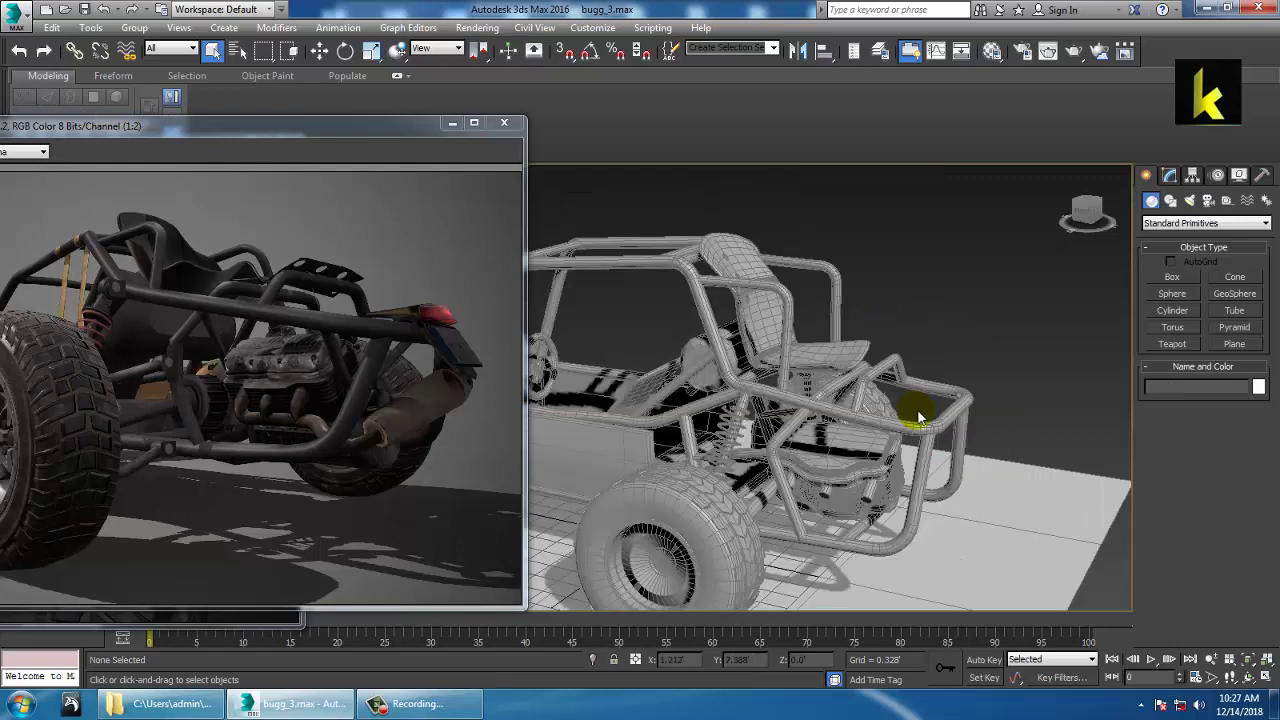
Move the short bent tube on the rear frame rearward to about X 3.097' and lower it to about Z 2.445'
alt+middle_drag(918, 432, 890, 429)
scroll(874, 432, up, 4)
click(946, 346)
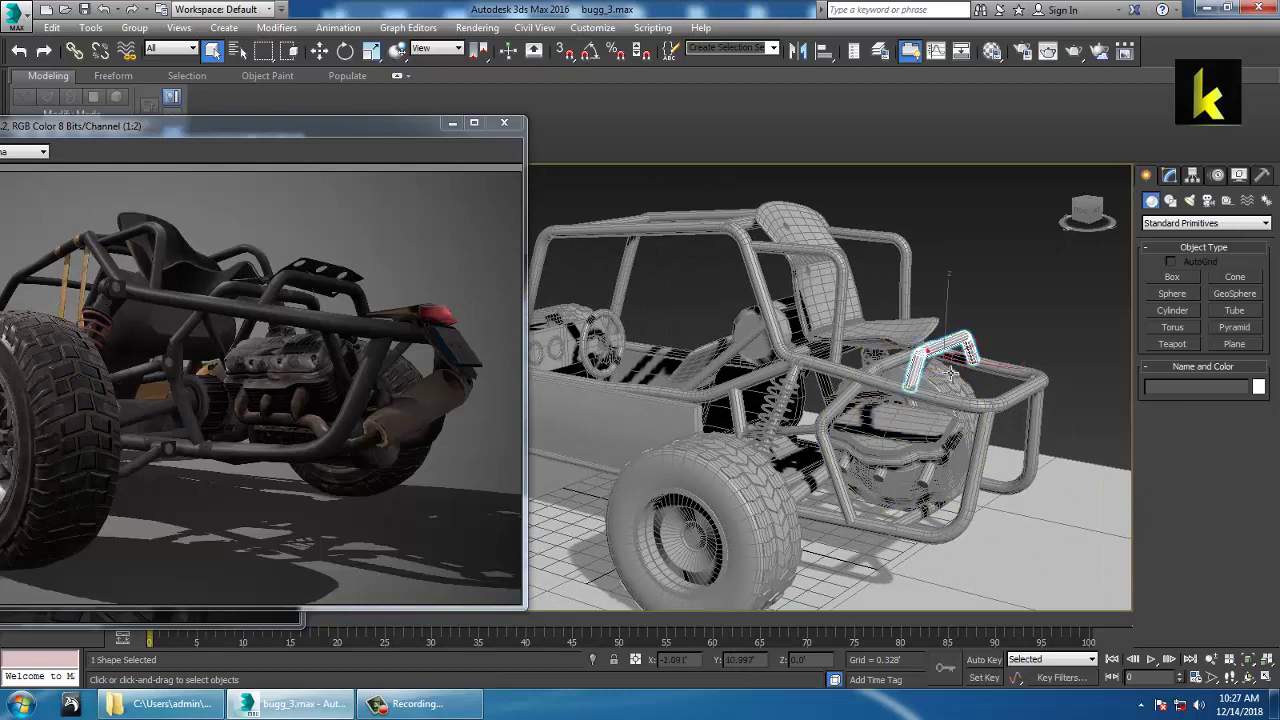
alt+middle_drag(949, 358, 973, 380)
key(w)
drag(1004, 376, 1024, 384)
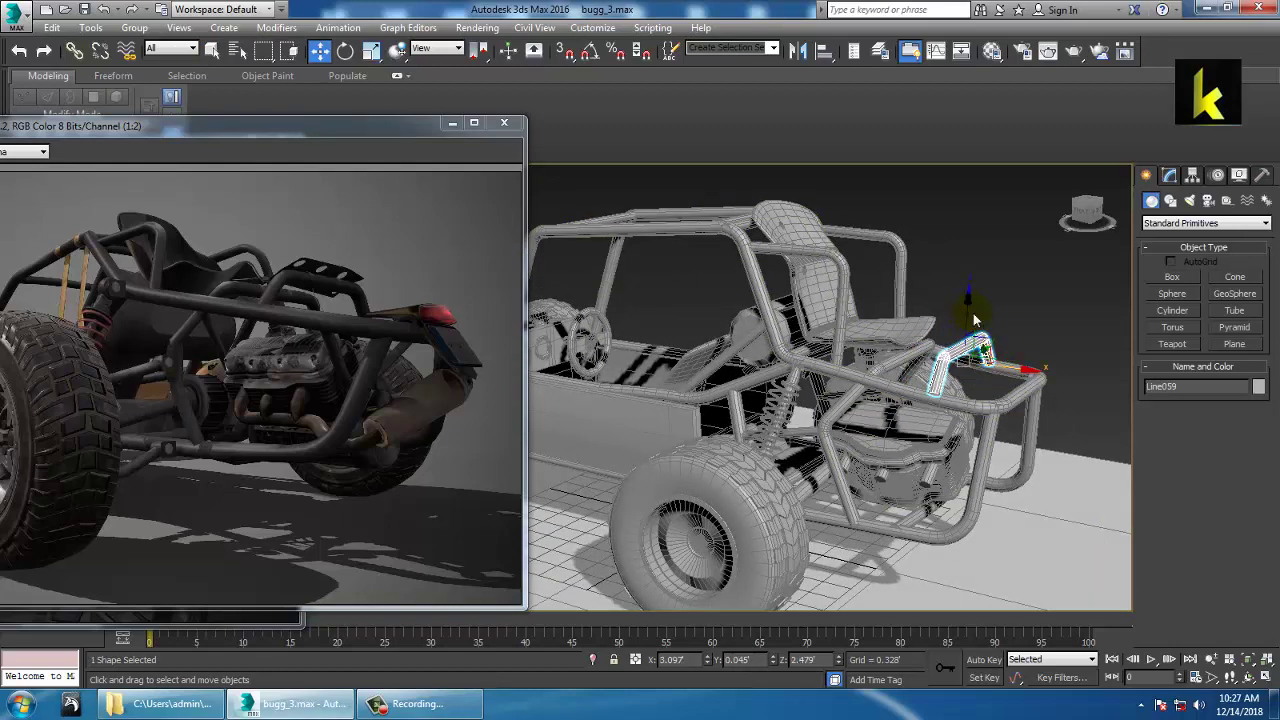
drag(977, 322, 978, 326)
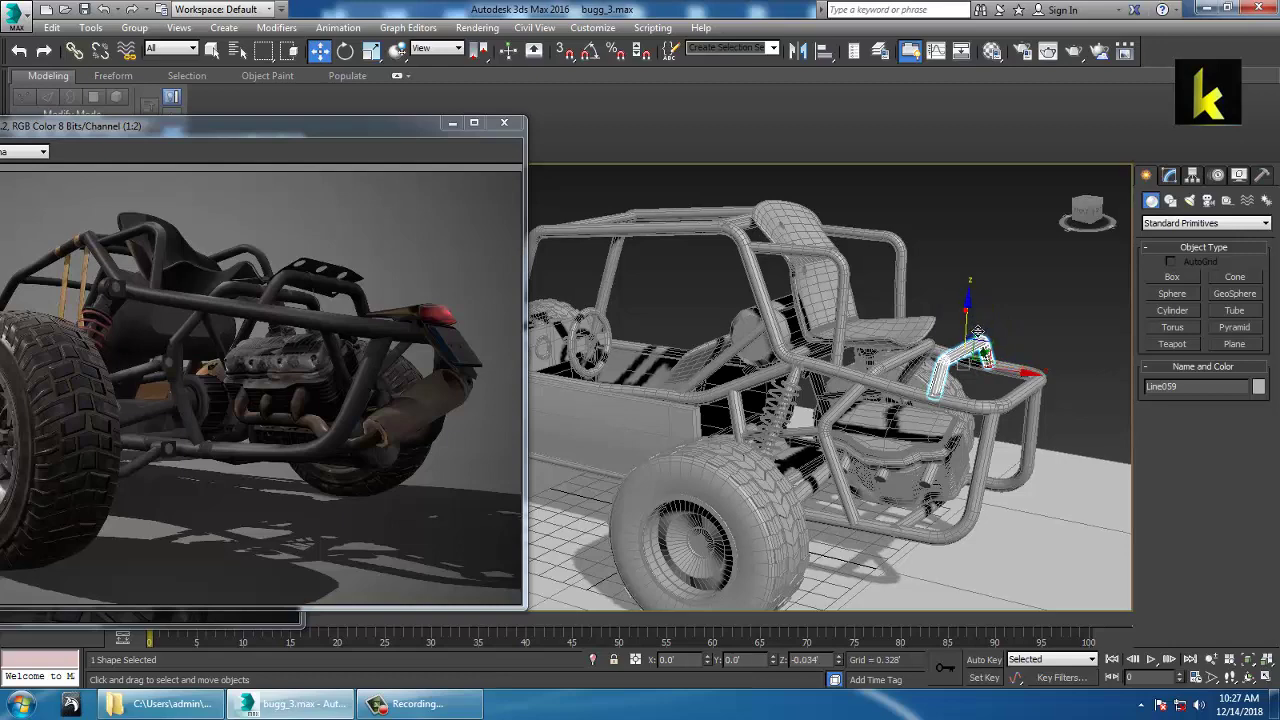
Shift the remaining tall bent tube over the engine rearward along X to about 2.527'
scroll(915, 368, up, 5)
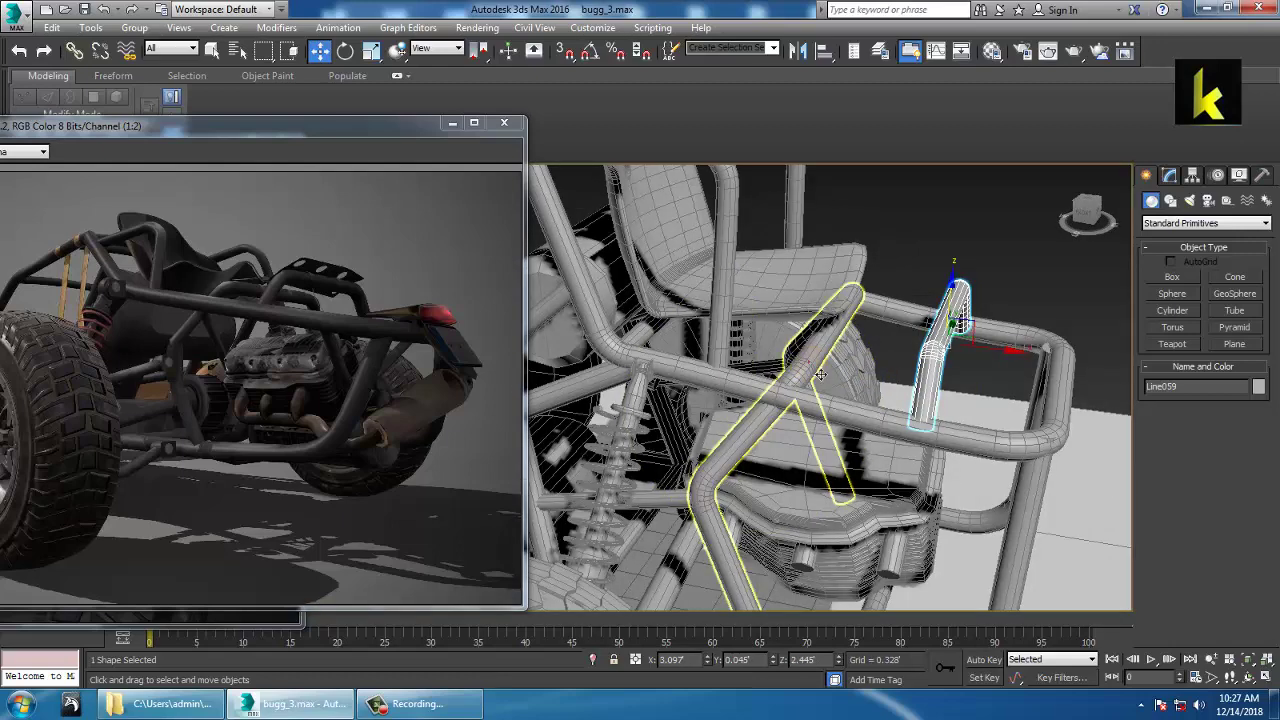
click(820, 374)
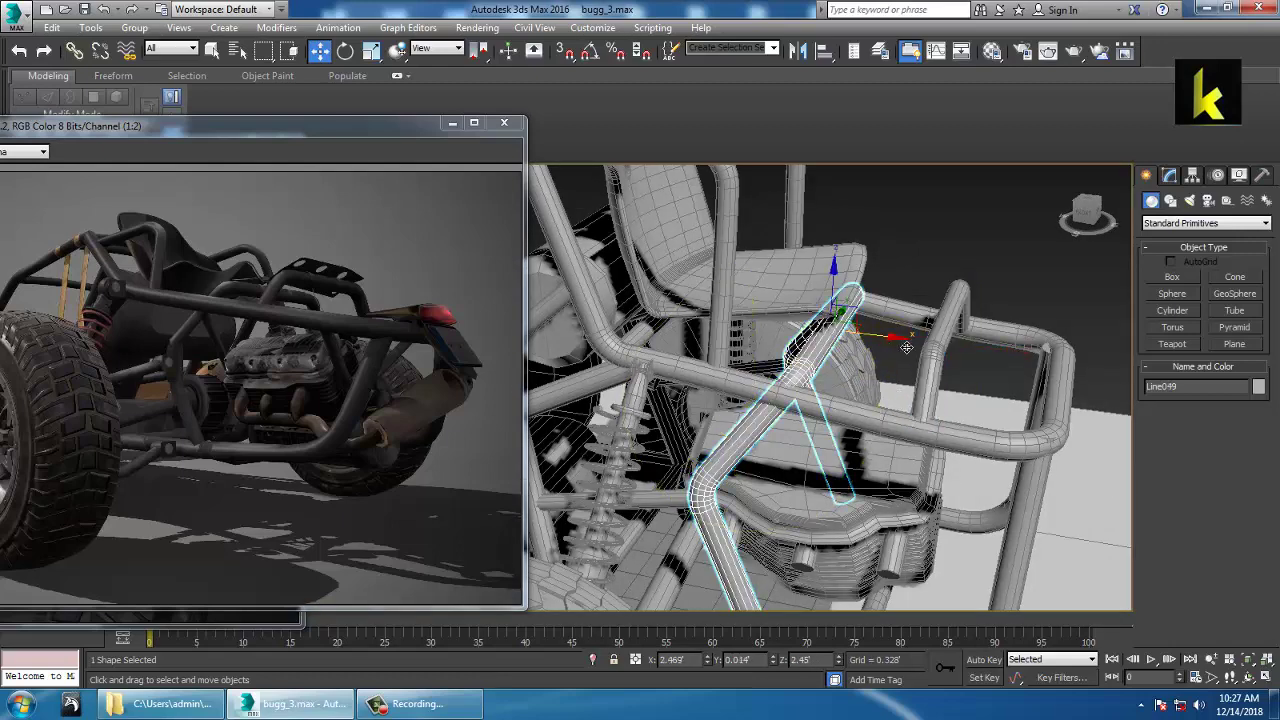
drag(906, 347, 915, 348)
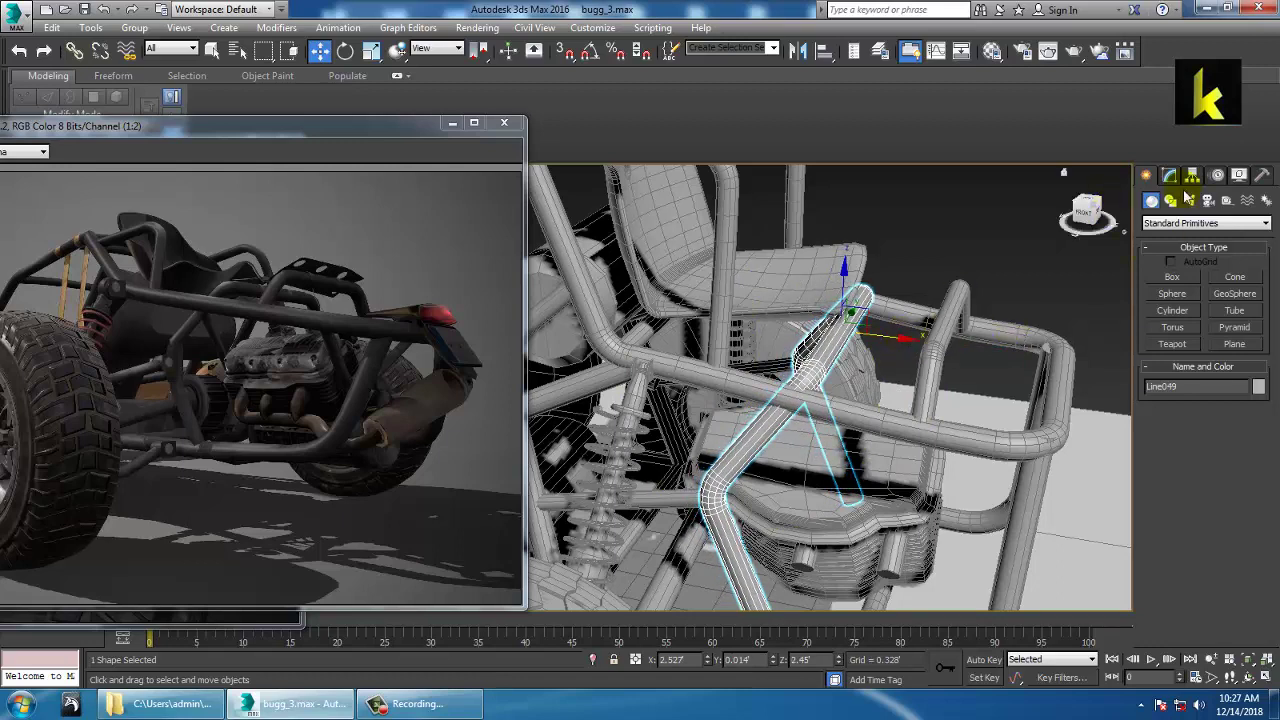
In the Top view, create a thin box about 1.44' long, 0.39' wide and 0.04' high behind the rear frame
click(1175, 277)
key(alt+w)
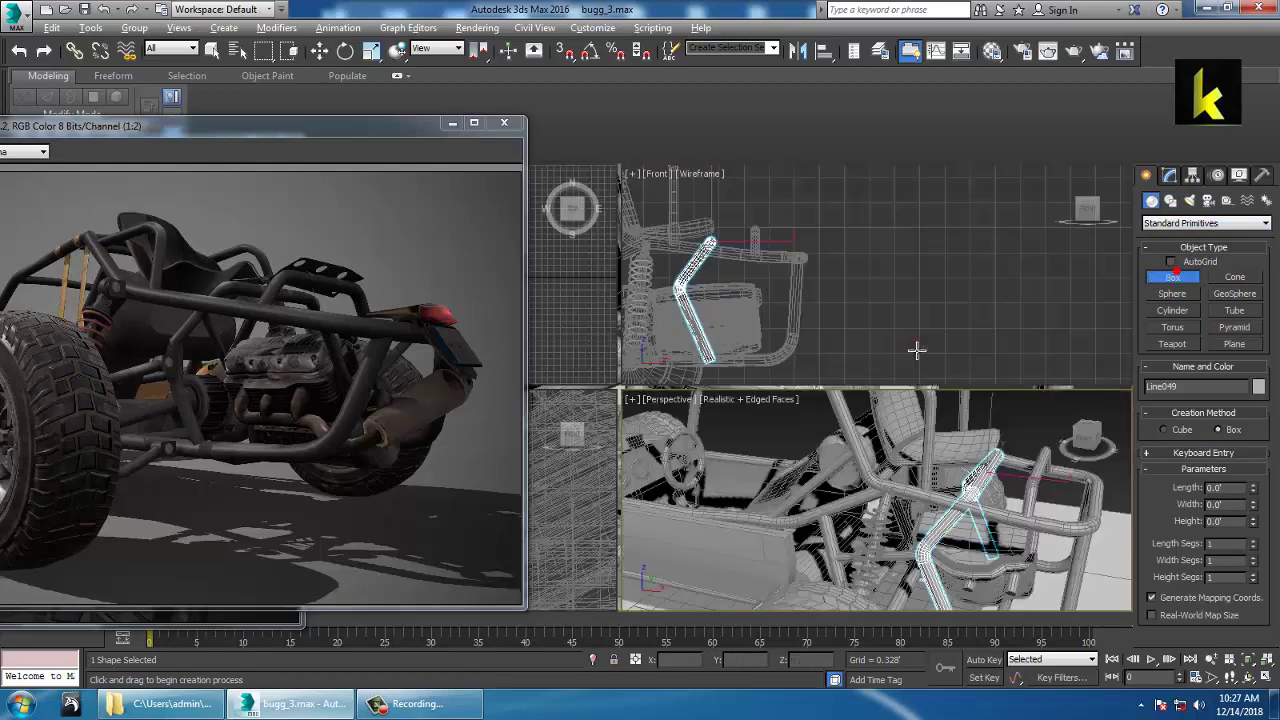
middle_click(600, 329)
key(alt+w)
middle_drag(598, 371, 804, 380)
scroll(804, 380, up, 5)
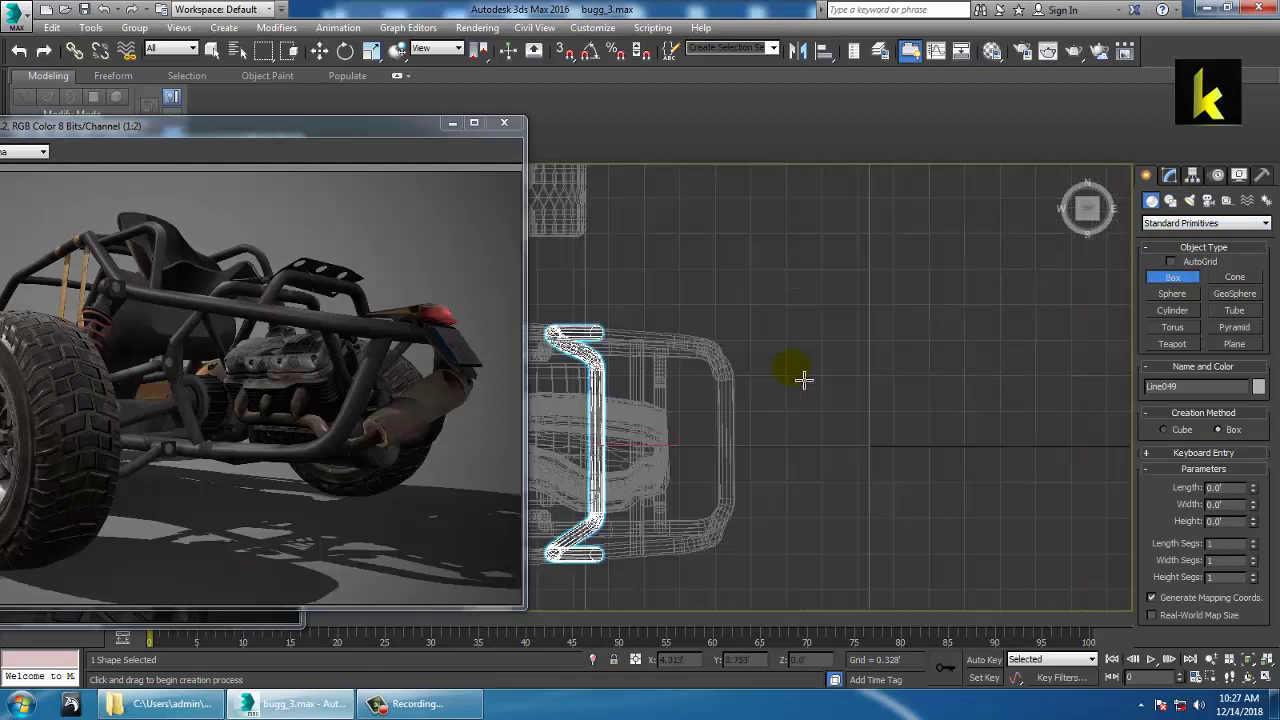
drag(772, 359, 815, 517)
click(827, 522)
key(w)
Flatten the new box by scaling it along Z to about 56%
key(alt+w)
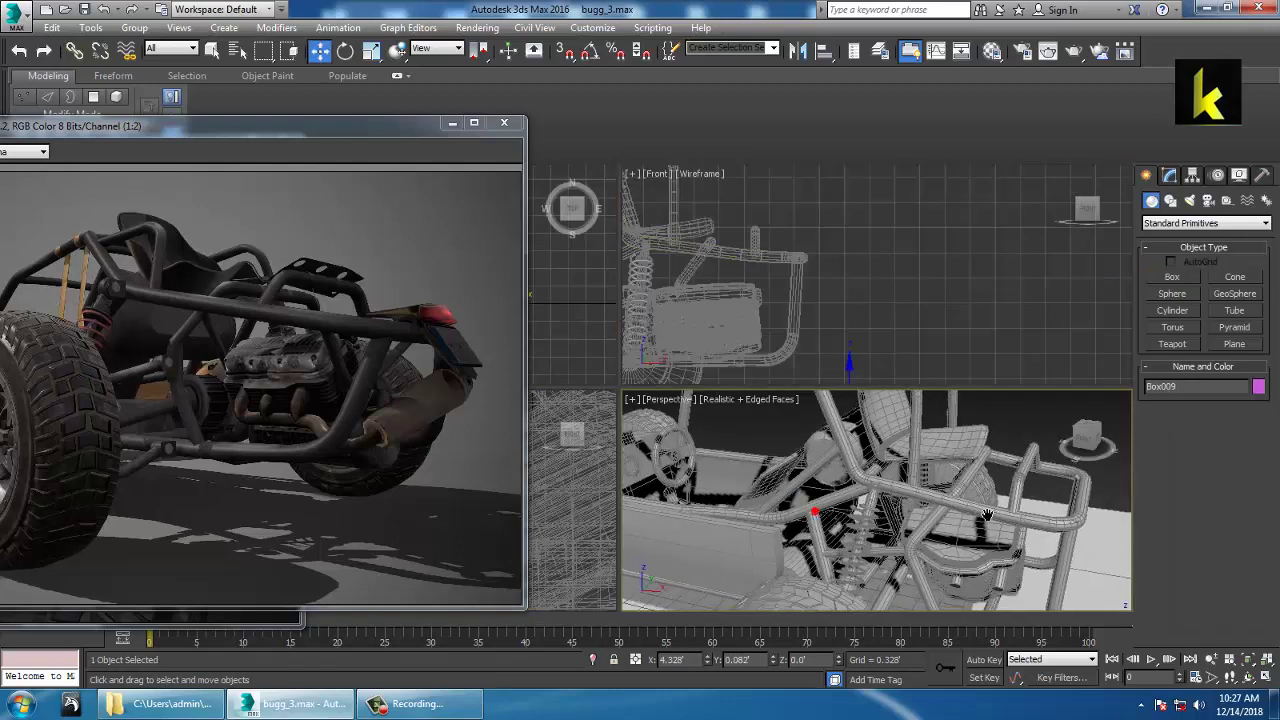
middle_click(950, 492)
key(alt+w)
key(z)
scroll(966, 491, down, 6)
middle_drag(966, 491, 951, 471)
key(r)
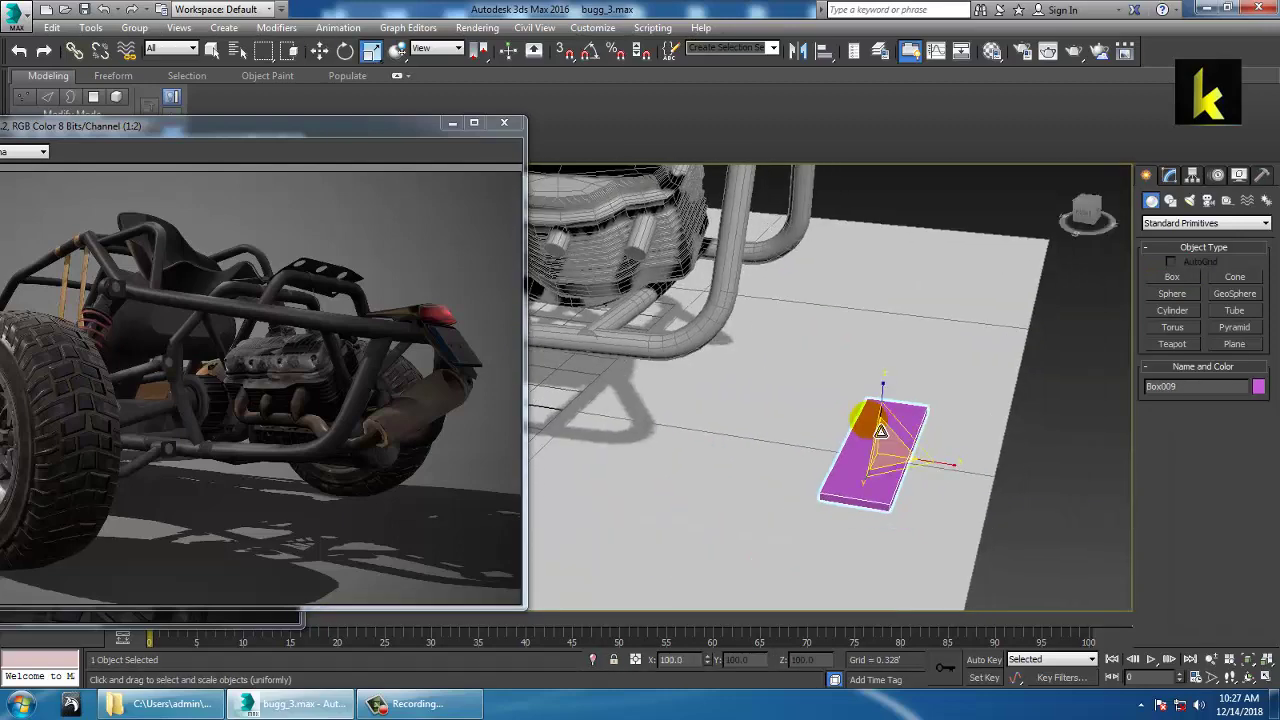
drag(883, 385, 889, 425)
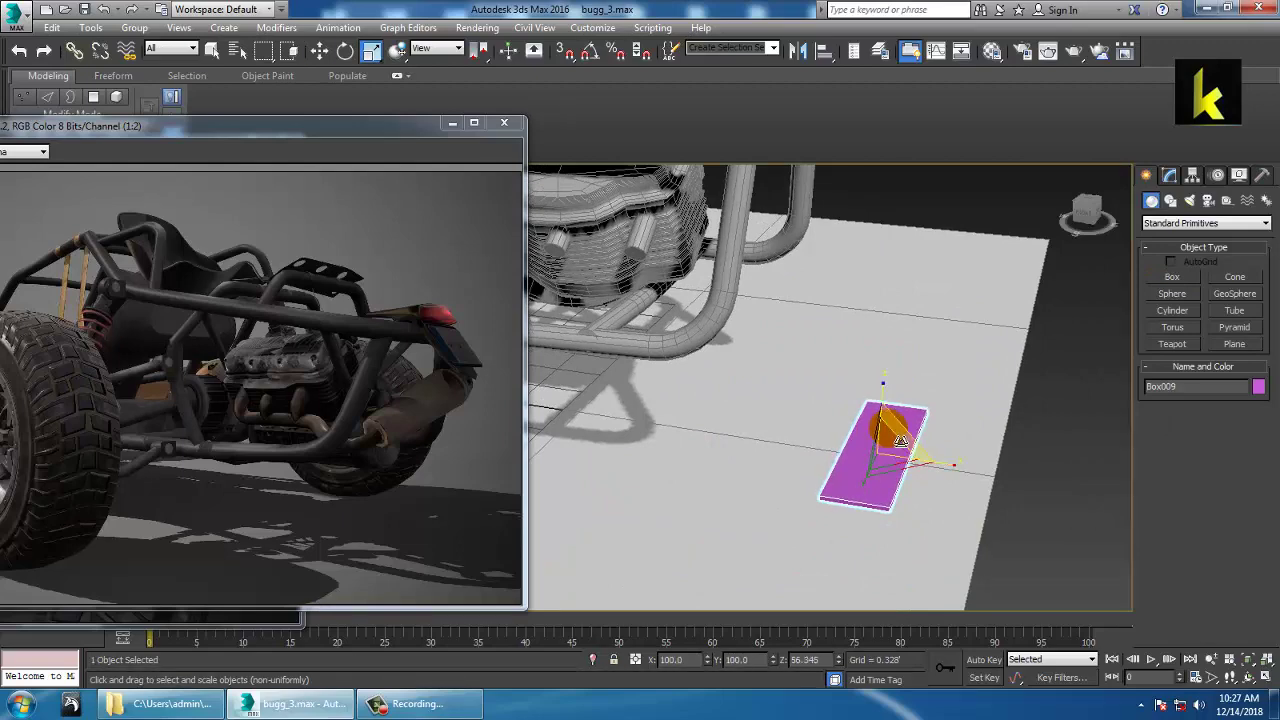
scroll(890, 425, down, 4)
Raise the box to about Z 2.625' and move it to about X 3.087', above the short bent tube
key(w)
middle_drag(892, 426, 894, 434)
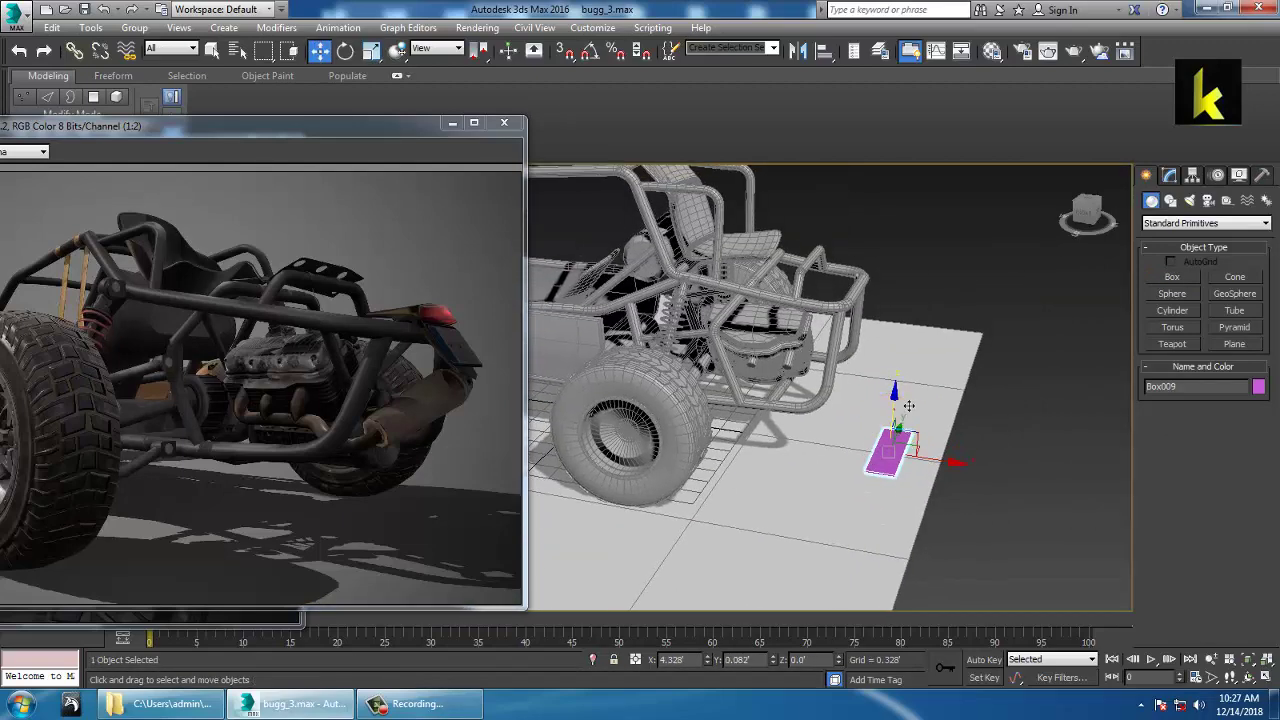
drag(908, 405, 908, 235)
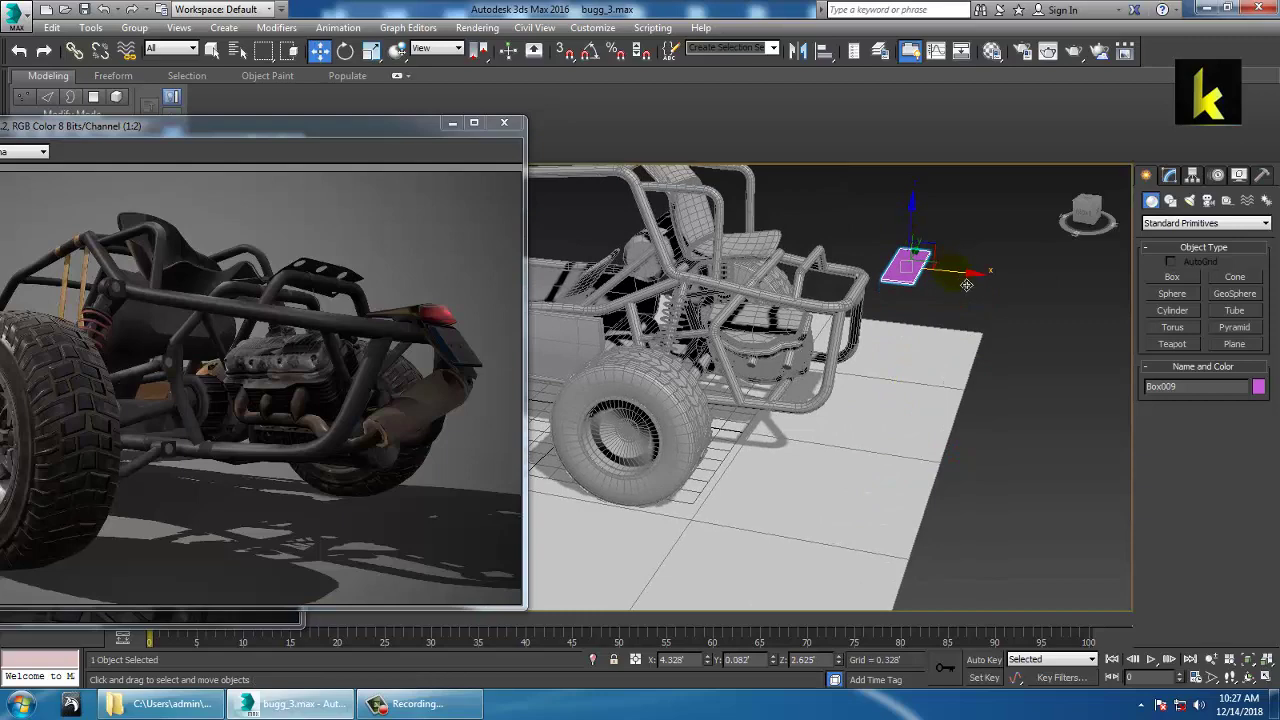
drag(966, 273, 870, 269)
Tilt the plate so it slopes upward toward the rear, and reduce its width to 0.324'
key(z)
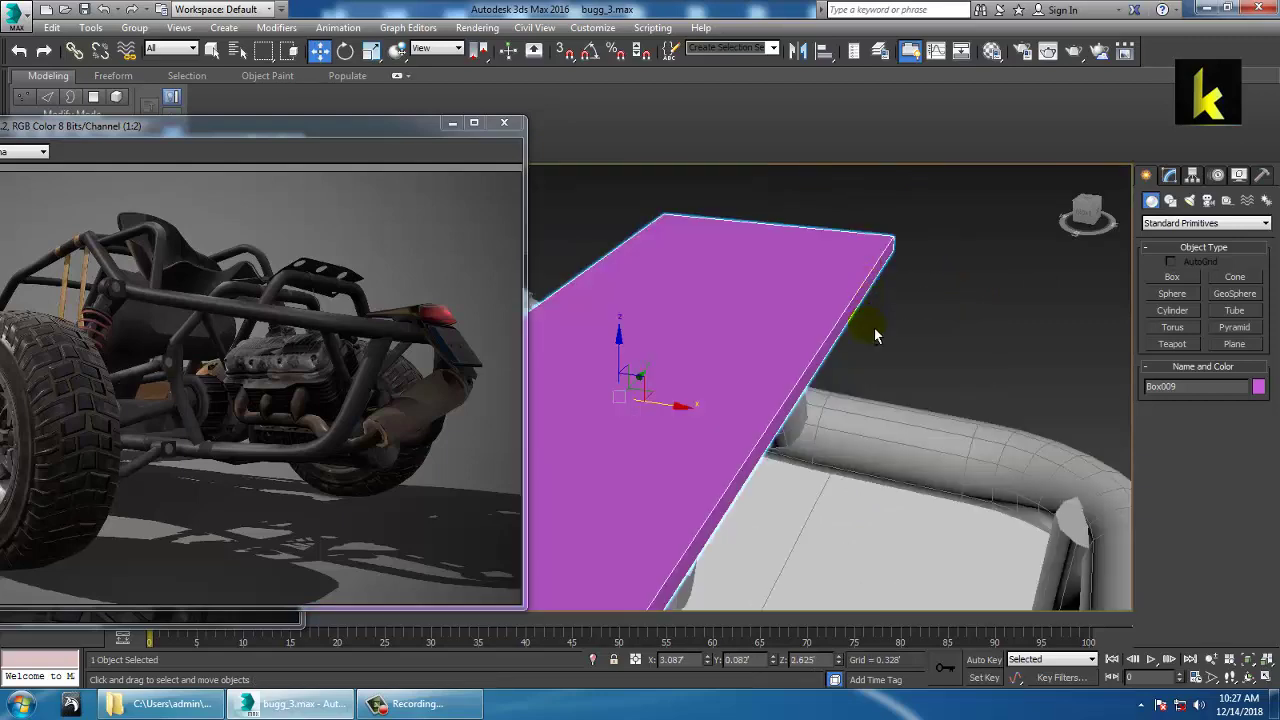
mouse_move(877, 336)
alt+middle_down()
mouse_move(840, 306)
mouse_move(868, 350)
alt+middle_up()
scroll(840, 306, down, 4)
key(e)
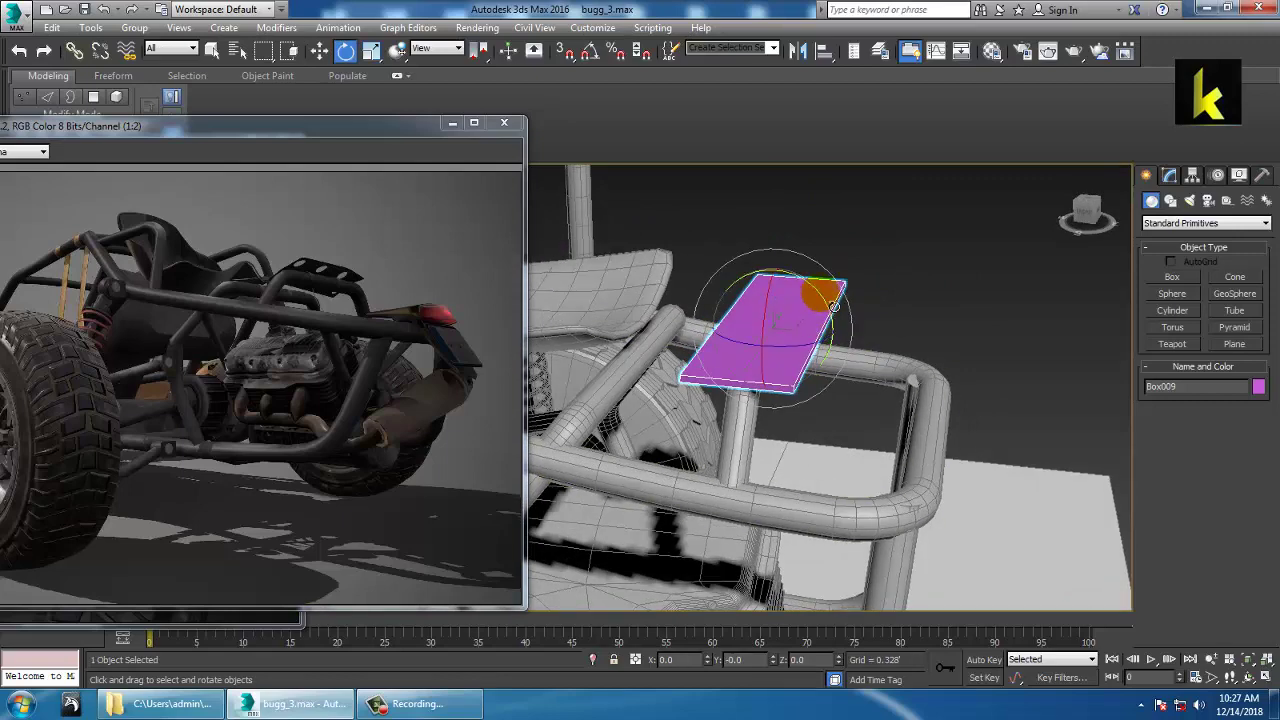
drag(820, 293, 786, 270)
key(w)
alt+middle_drag(806, 293, 850, 292)
click(1170, 176)
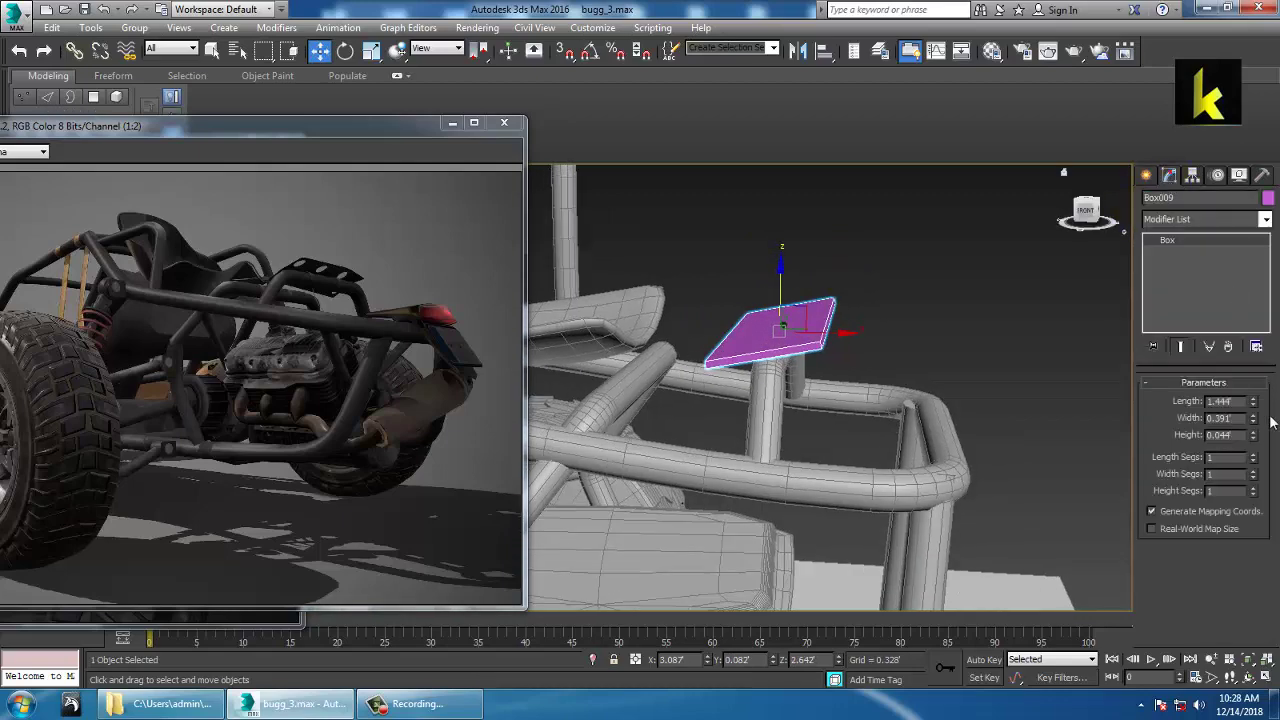
drag(1253, 420, 1268, 441)
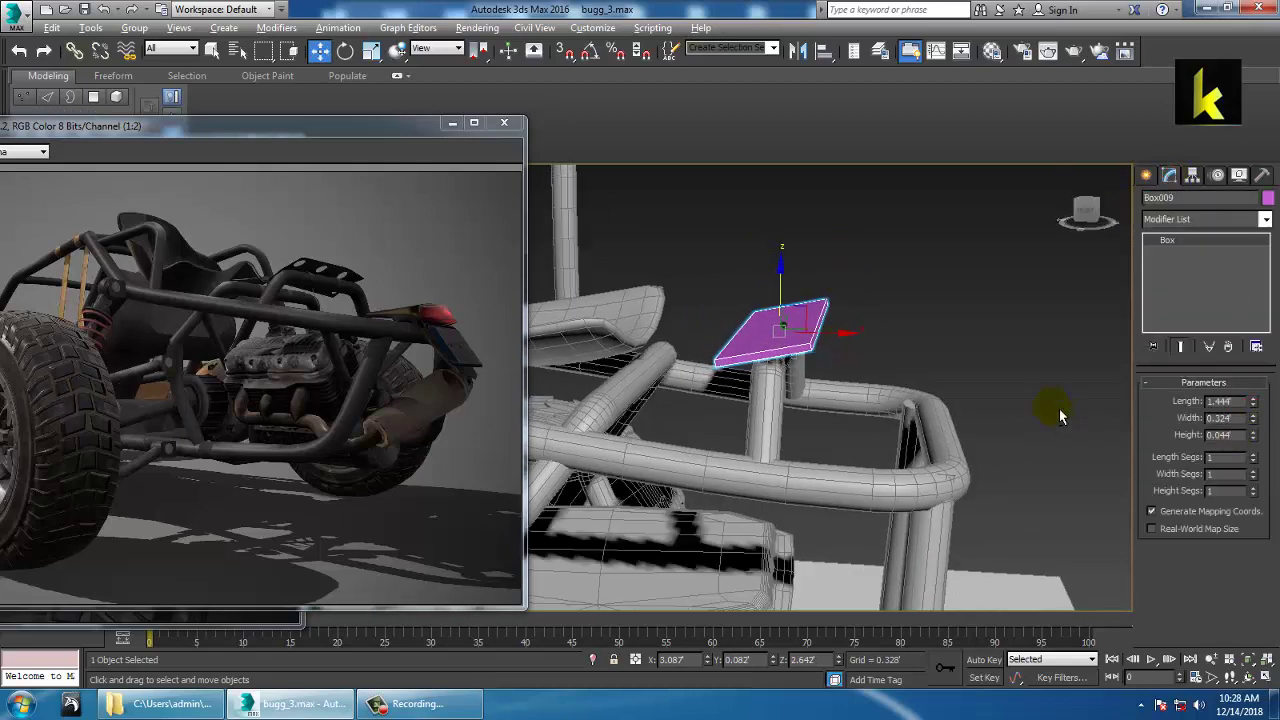
Copy the tilted plate forward along X to about 2.568', above the tall bent tube
middle_drag(827, 347, 887, 362)
shift+drag(905, 359, 704, 345)
click(654, 423)
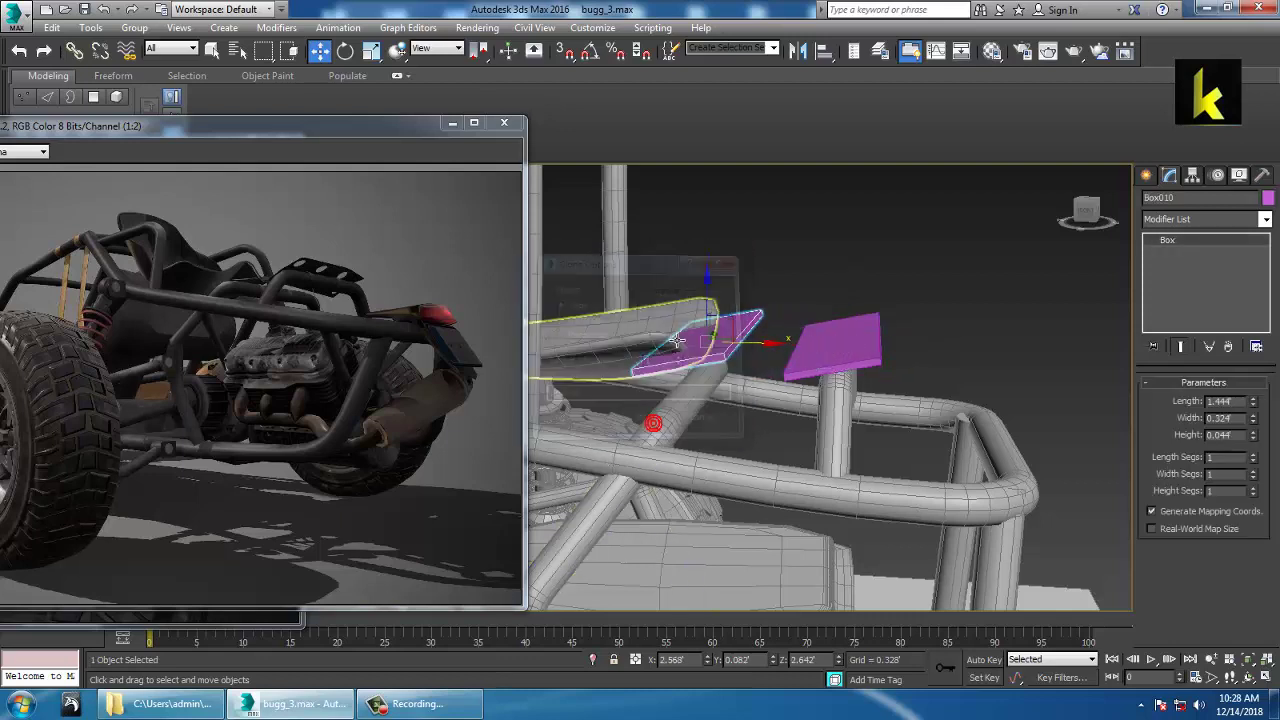
Lower the copied plate onto the tall bent tube at about Z 2.503' and rotate it about 12° around Y
mouse_move(721, 328)
mouse_down()
mouse_move(735, 354)
mouse_move(742, 341)
mouse_up()
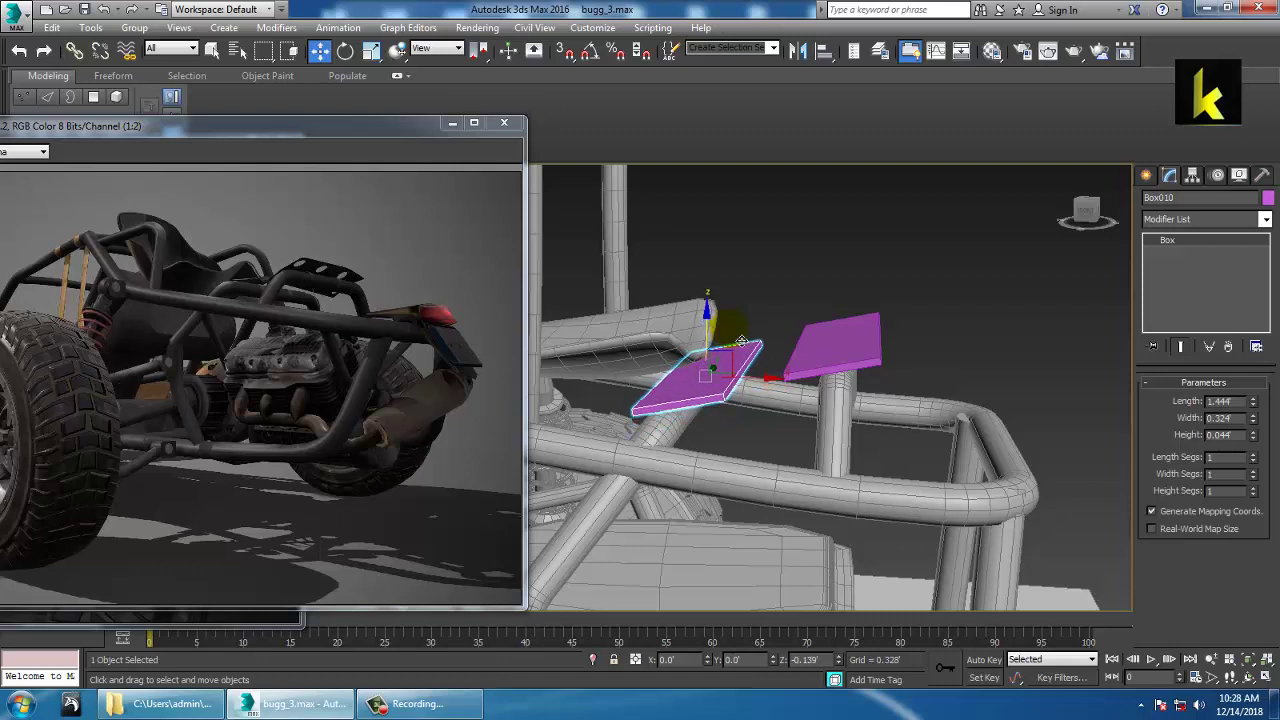
mouse_move(772, 391)
mouse_down()
mouse_move(760, 391)
mouse_move(755, 359)
mouse_move(760, 369)
mouse_up()
key(e)
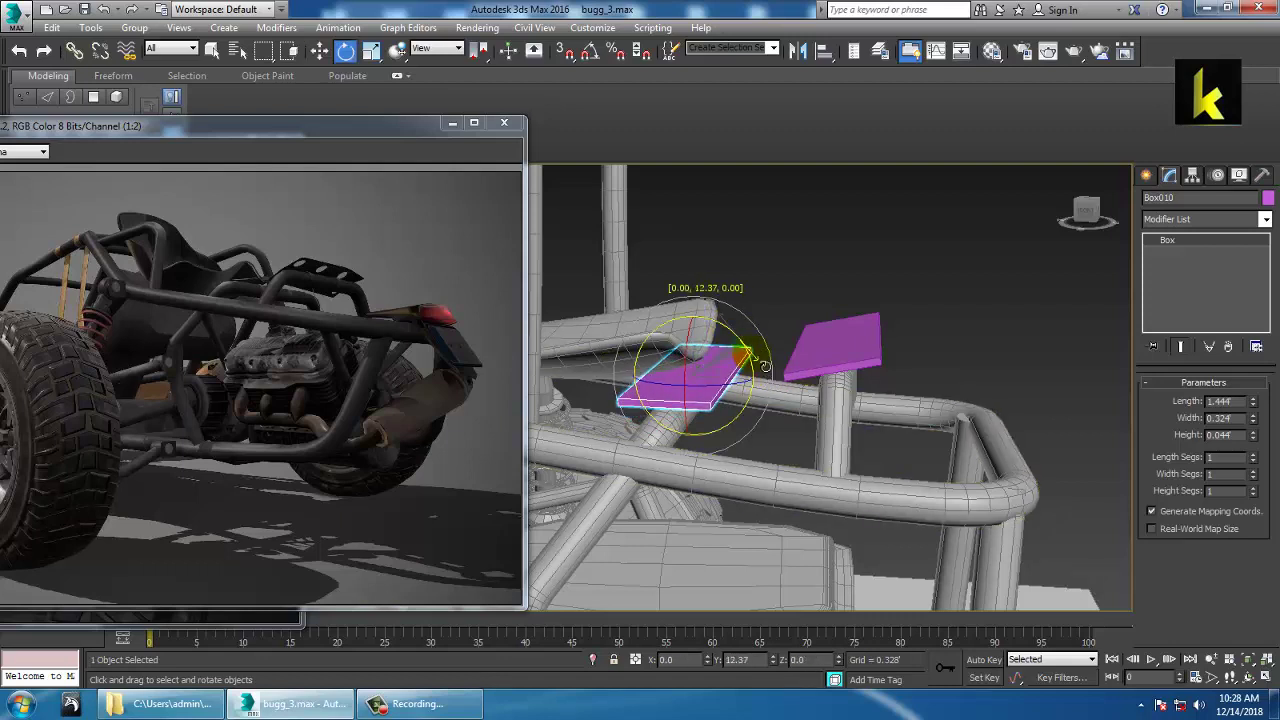
key(w)
mouse_move(838, 401)
alt+middle_down()
mouse_move(843, 386)
mouse_move(837, 417)
mouse_move(840, 405)
alt+middle_up()
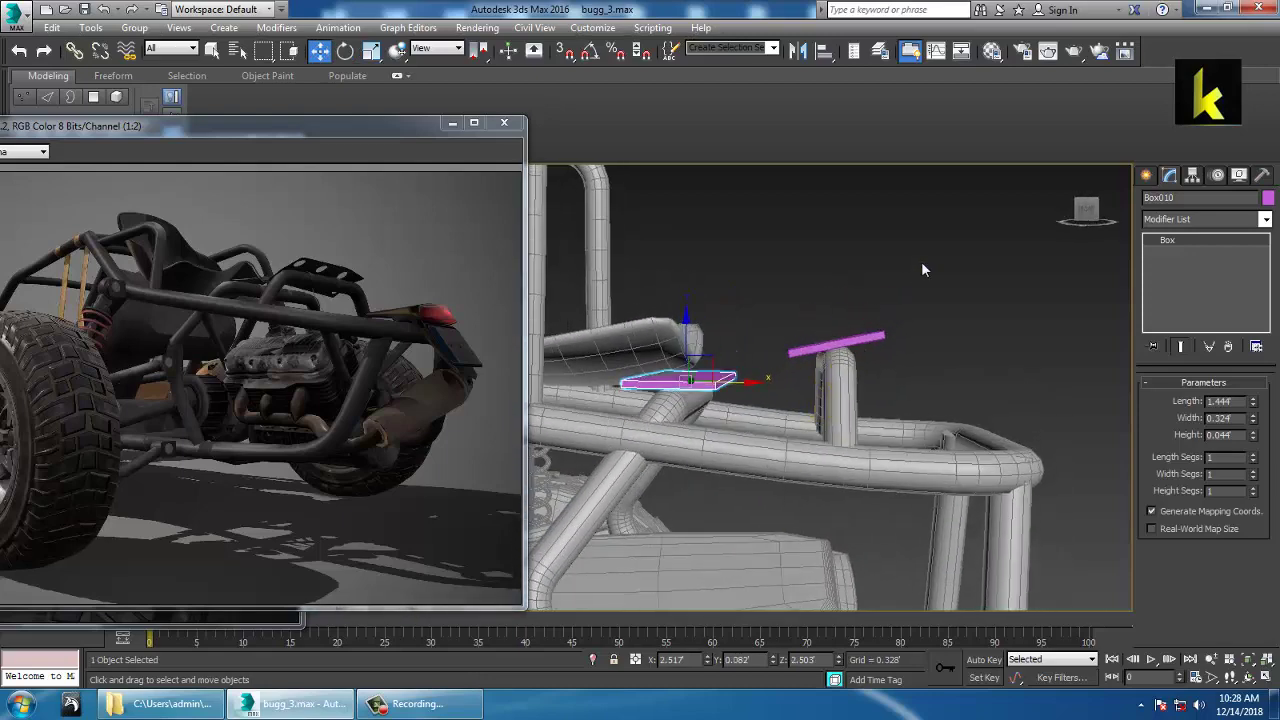
click(921, 261)
alt+middle_drag(905, 325, 878, 418)
click(860, 325)
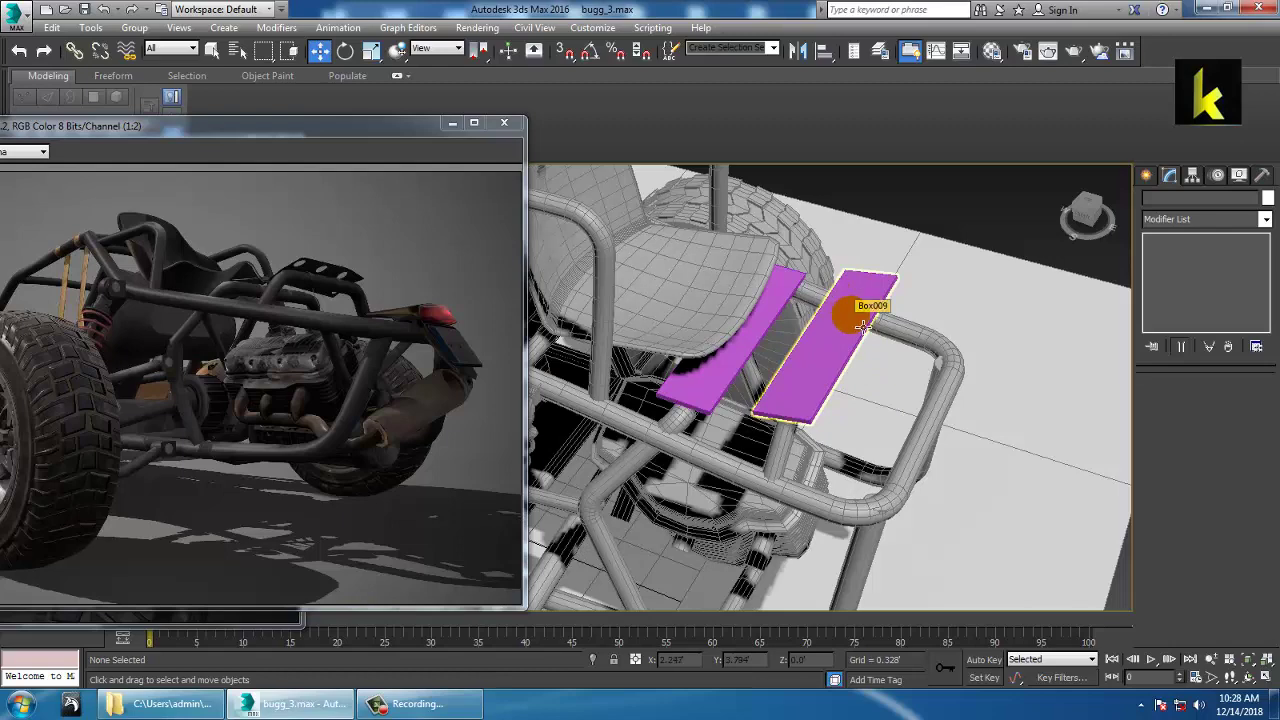
Select the frontmost short exhaust stub on the side of the engine
alt+middle_drag(912, 418, 895, 315)
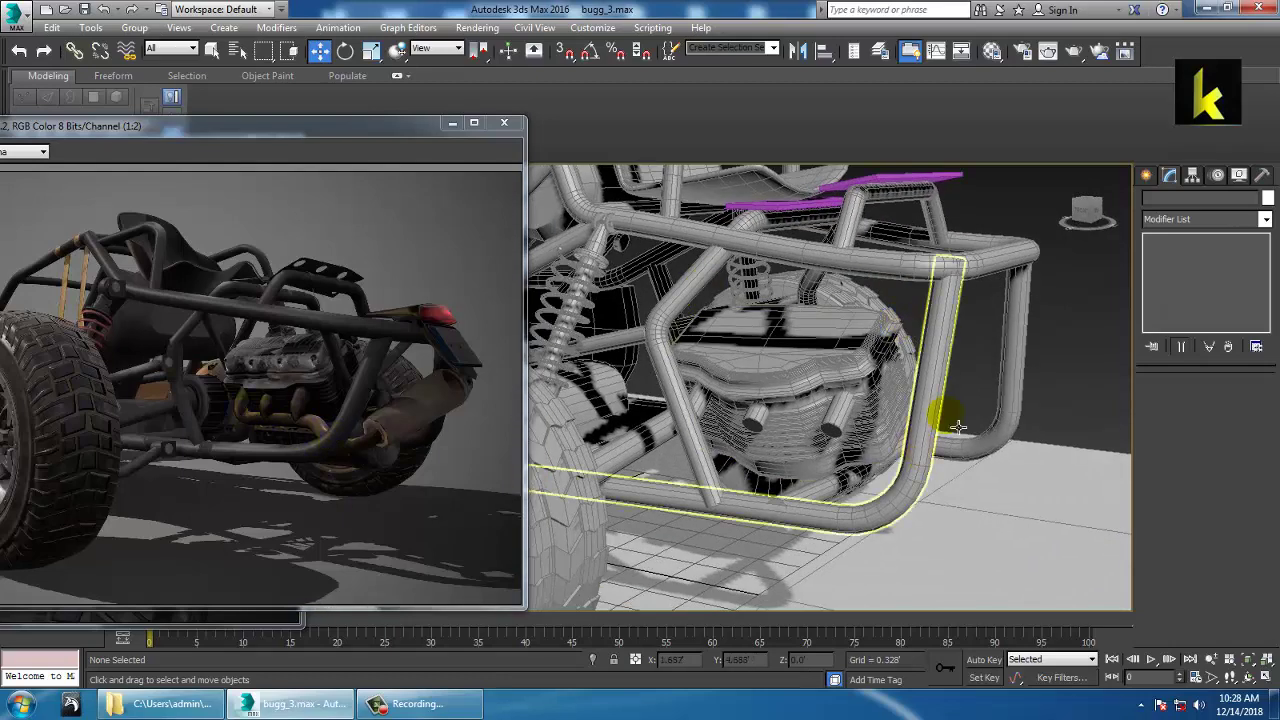
alt+middle_drag(938, 391, 921, 377)
click(1147, 176)
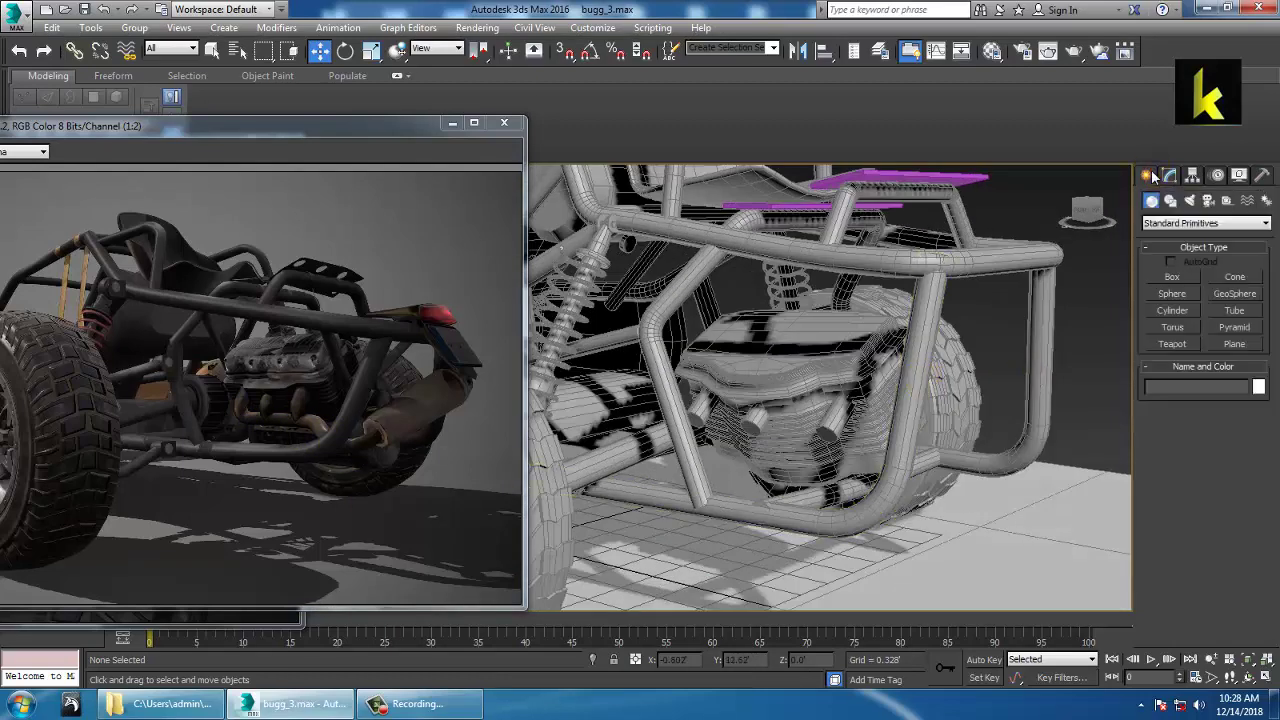
click(704, 409)
alt+middle_drag(843, 438, 862, 380)
click(1187, 202)
click(1170, 201)
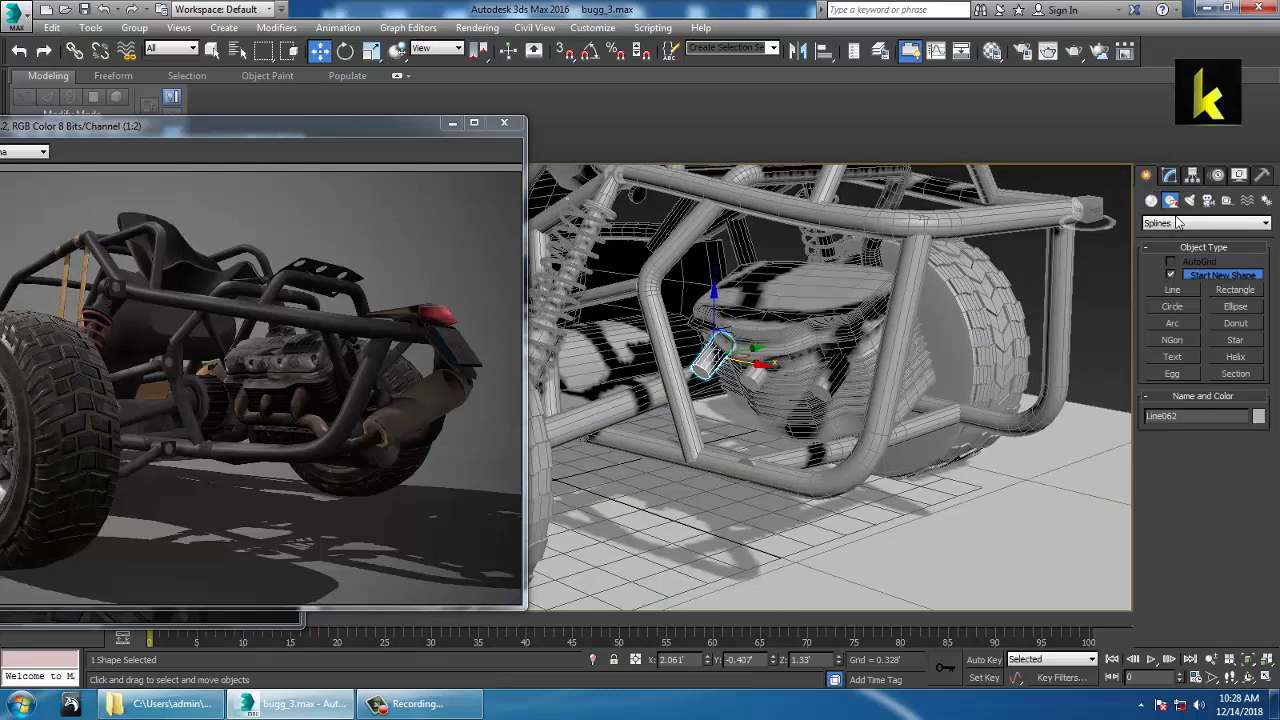
click(1178, 289)
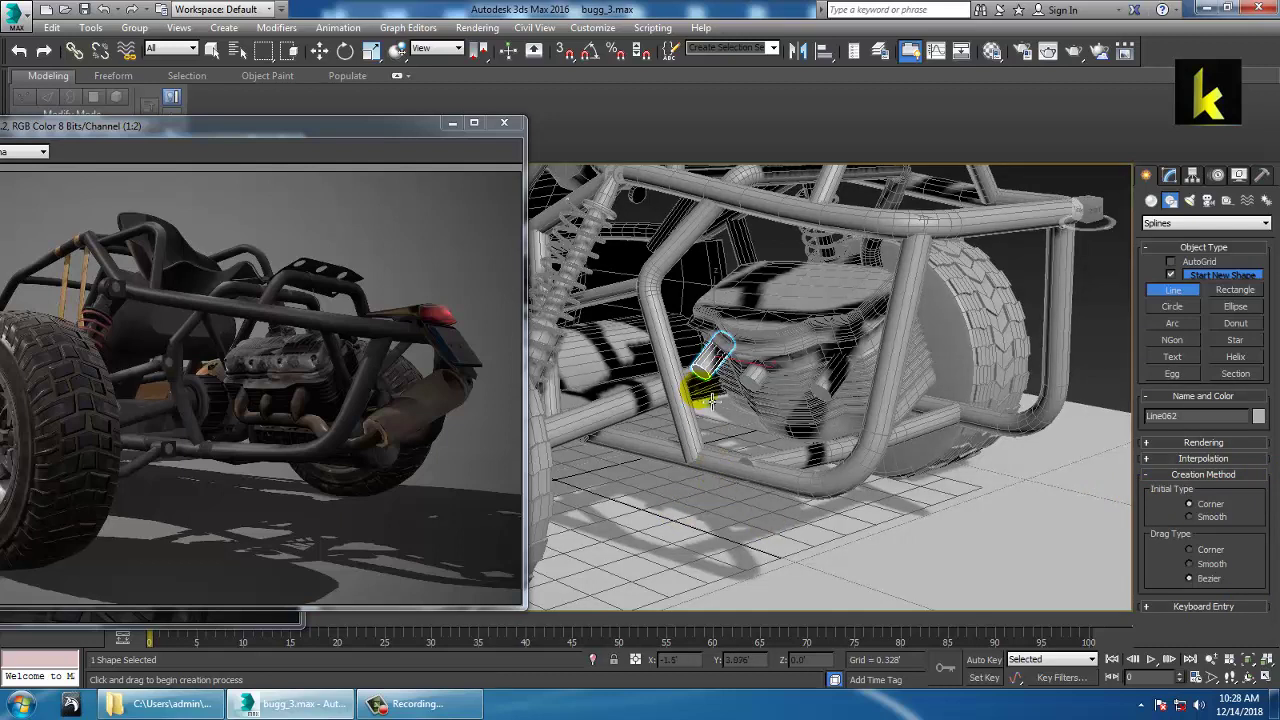
key(w)
Activate vertex insertion for the selected stub's line and frame the stub in an enlarged Top view
click(1170, 176)
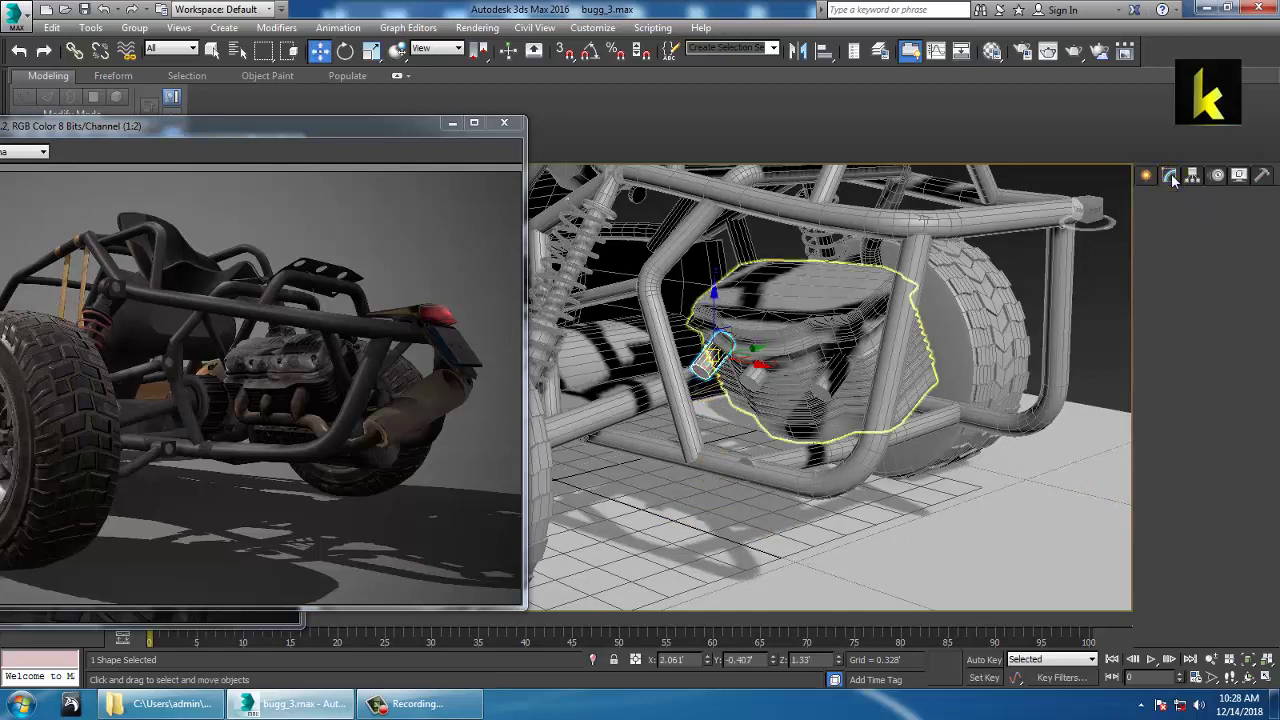
drag(1257, 543, 1212, 57)
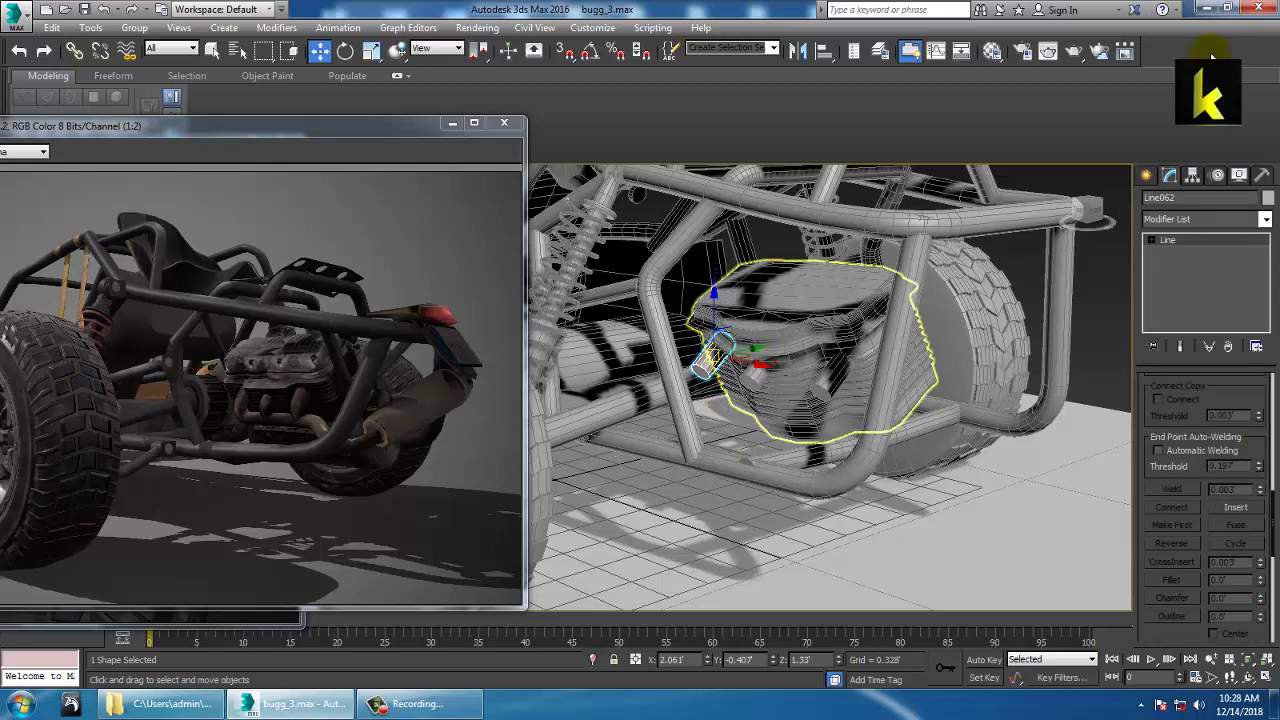
click(1240, 509)
click(702, 377)
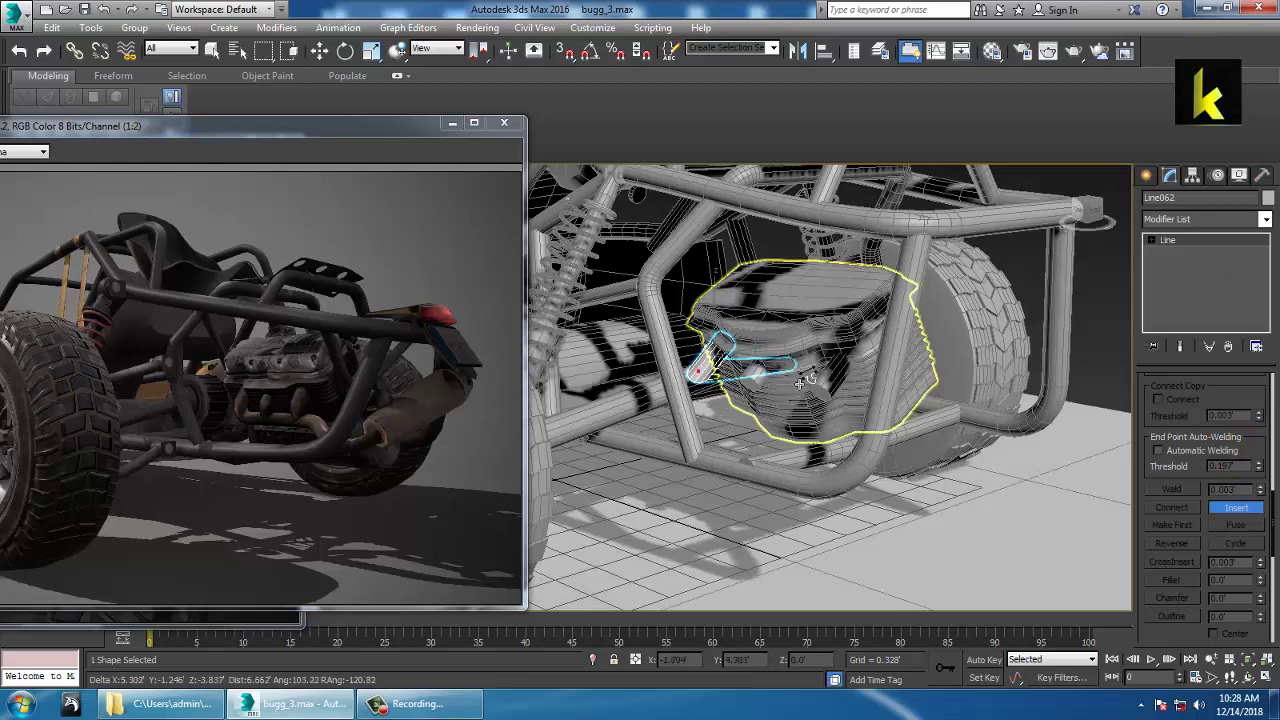
right_click(696, 463)
key(alt+w)
click(551, 317)
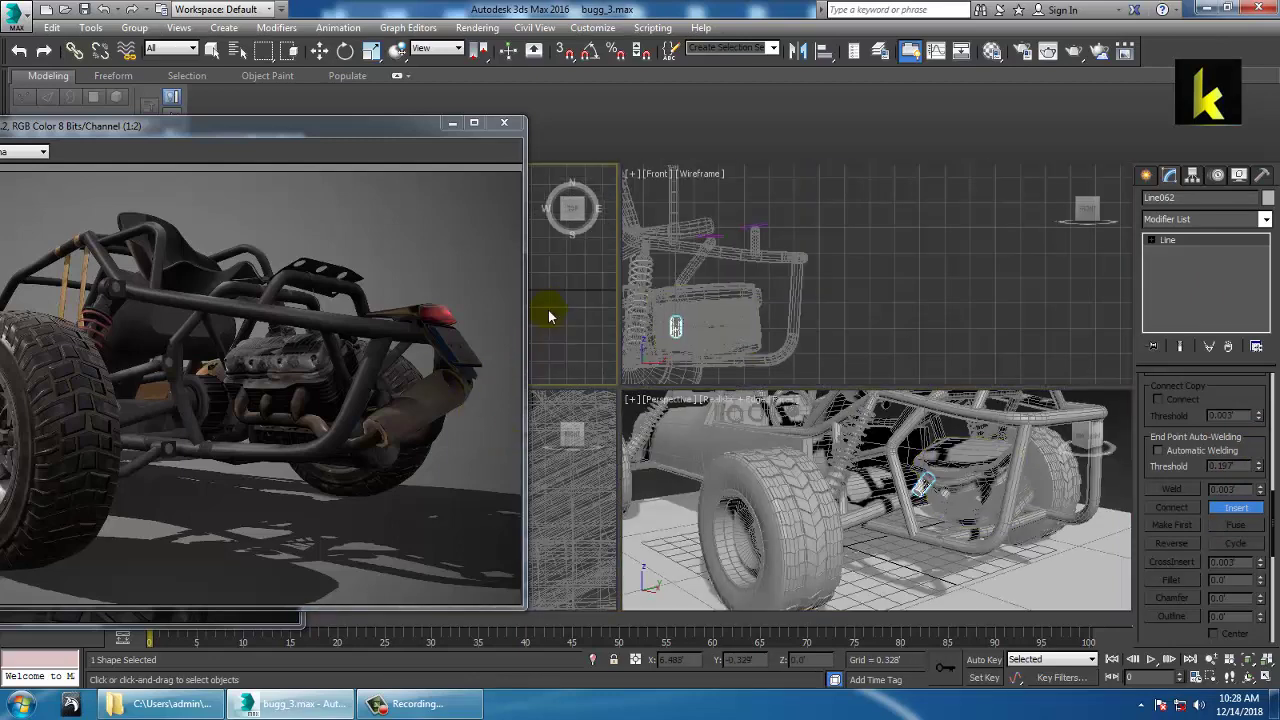
key(alt+w)
key(z)
scroll(657, 367, down, 3)
middle_drag(660, 390, 755, 352)
scroll(753, 350, down, 5)
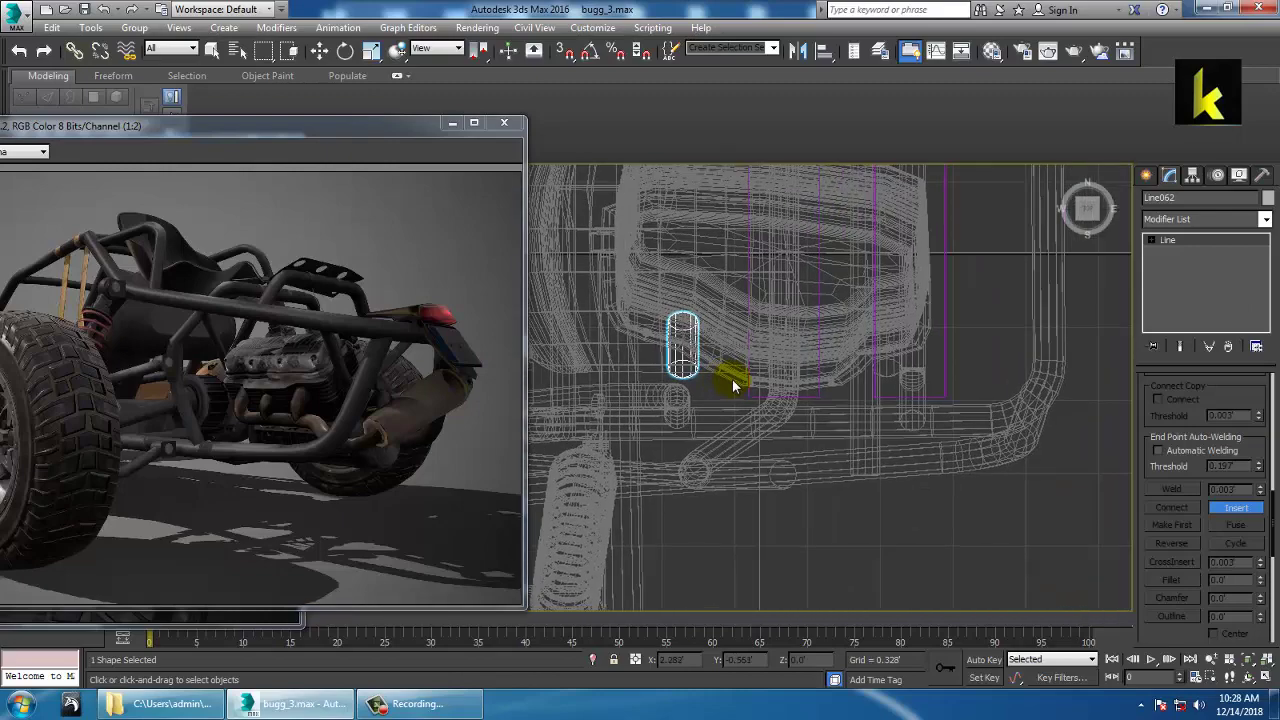
Extend the stub's line in the Top view with inserted vertices running rearward along the engine, angling outward and bending back inward behind it
drag(687, 387, 833, 388)
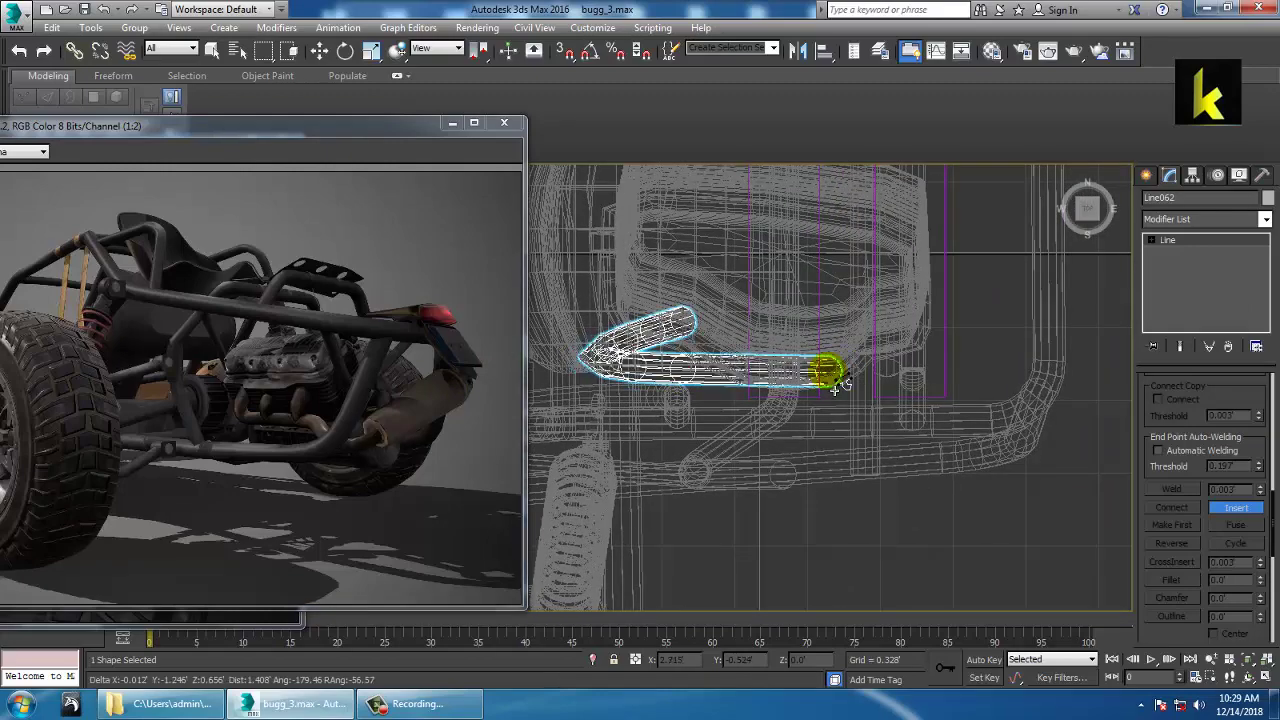
right_click(760, 440)
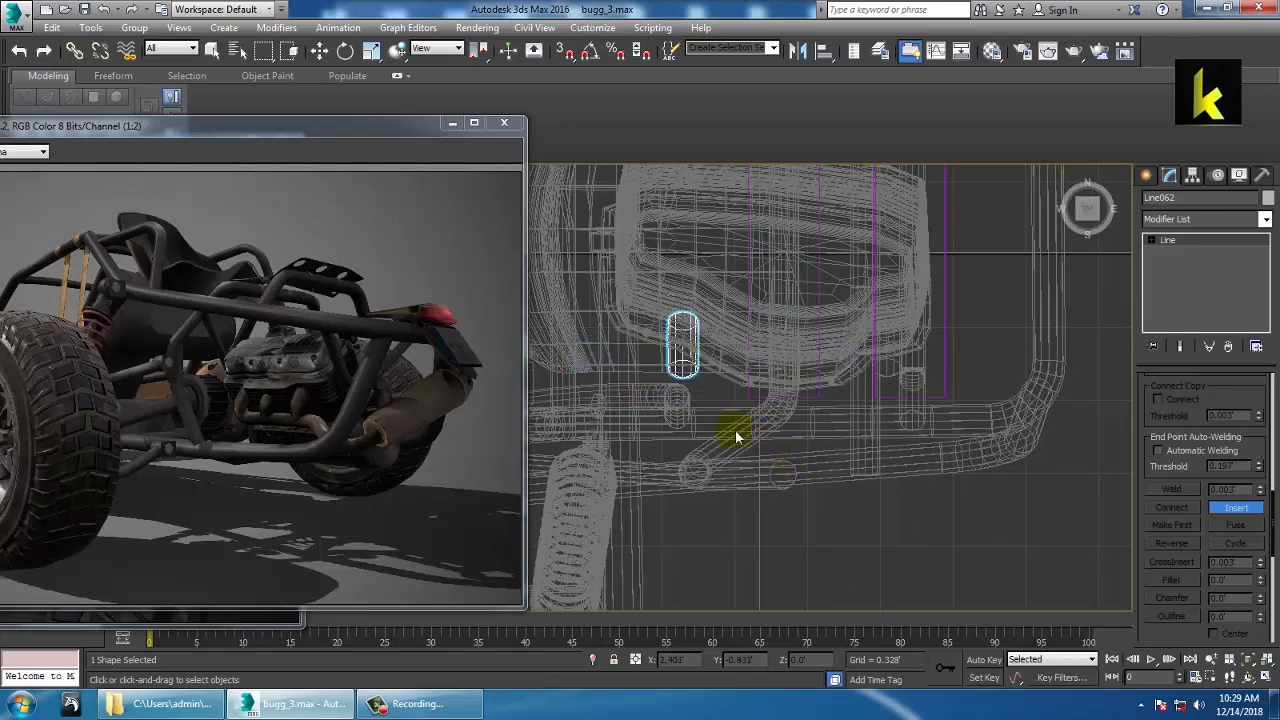
drag(691, 391, 912, 397)
click(914, 392)
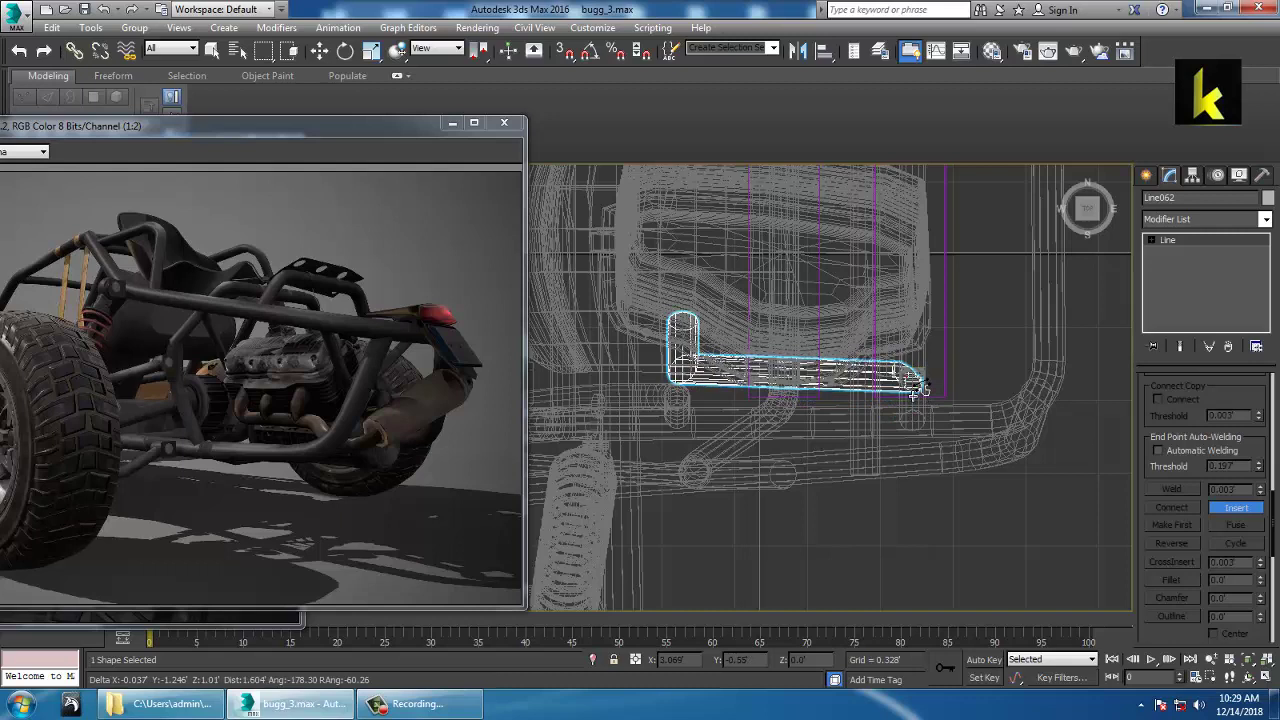
click(989, 430)
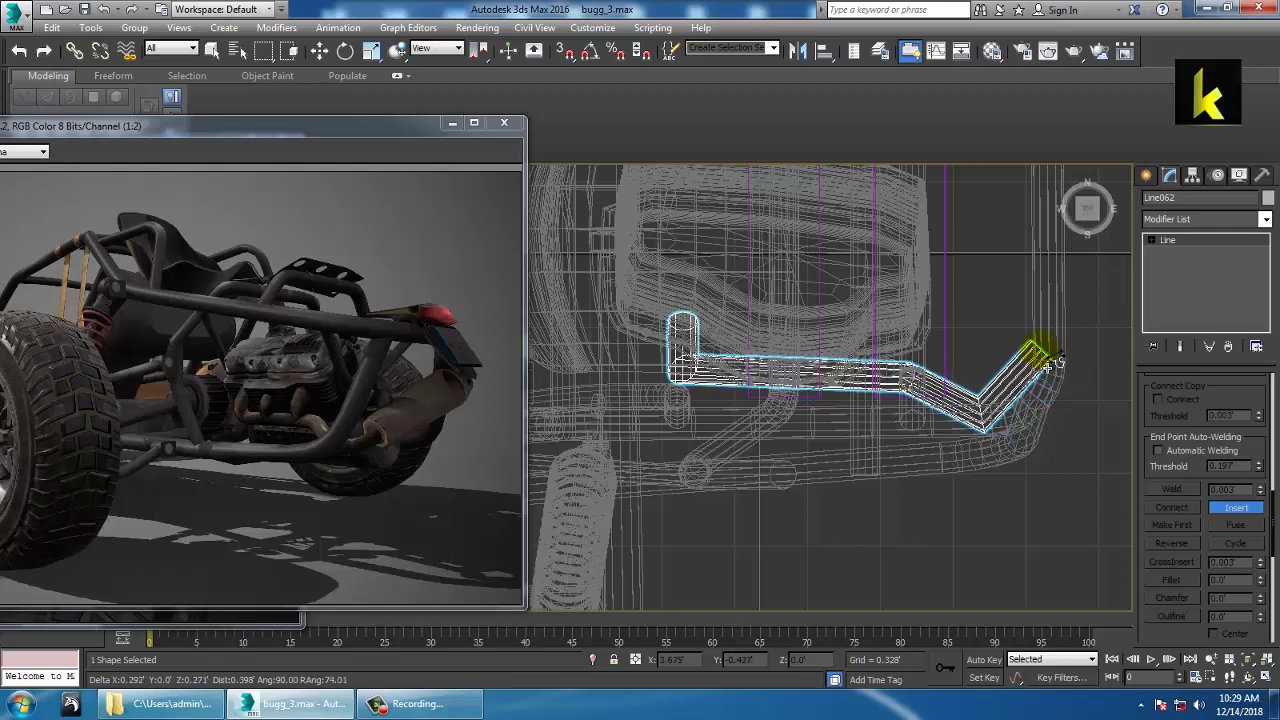
click(1038, 358)
key(w)
Raise the inserted exhaust pipe vertices in the perspective view from ground level up to the height of the lower engine
key(alt+w)
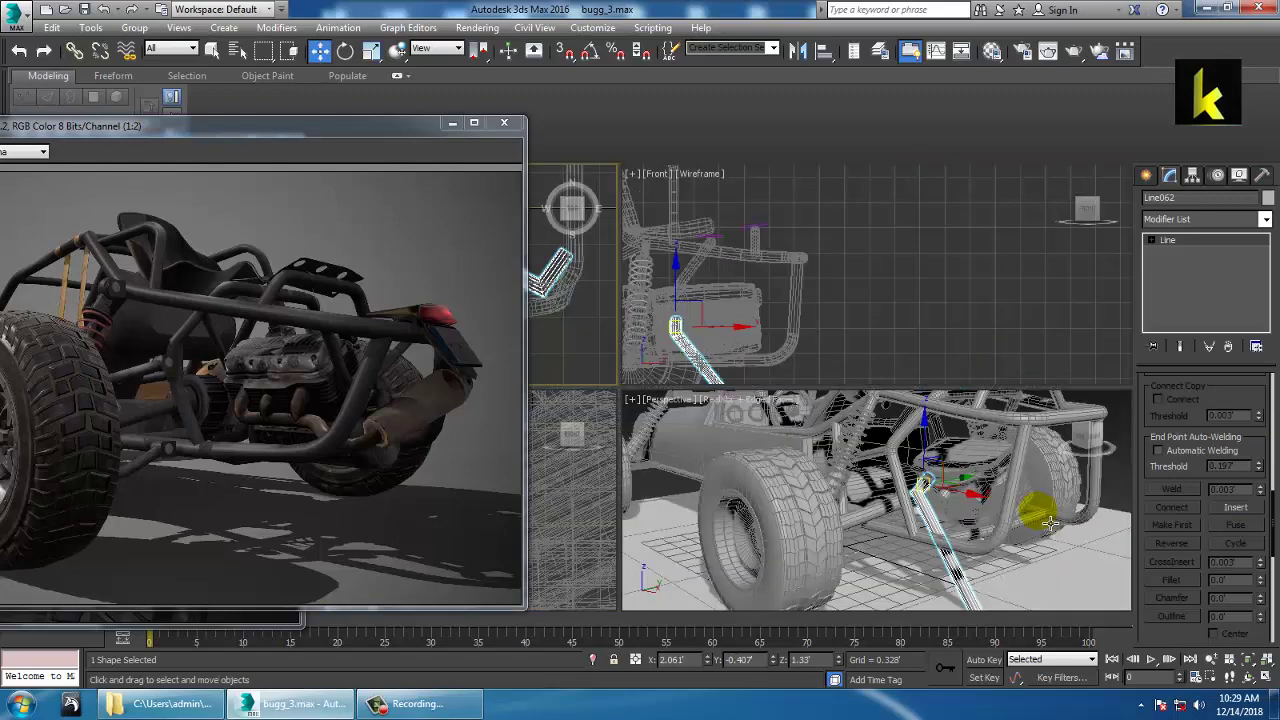
scroll(1037, 509, up, 3)
key(alt+w)
scroll(1037, 509, down, 5)
scroll(908, 508, up, 5)
alt+middle_drag(957, 497, 890, 466)
key(1)
drag(843, 489, 921, 575)
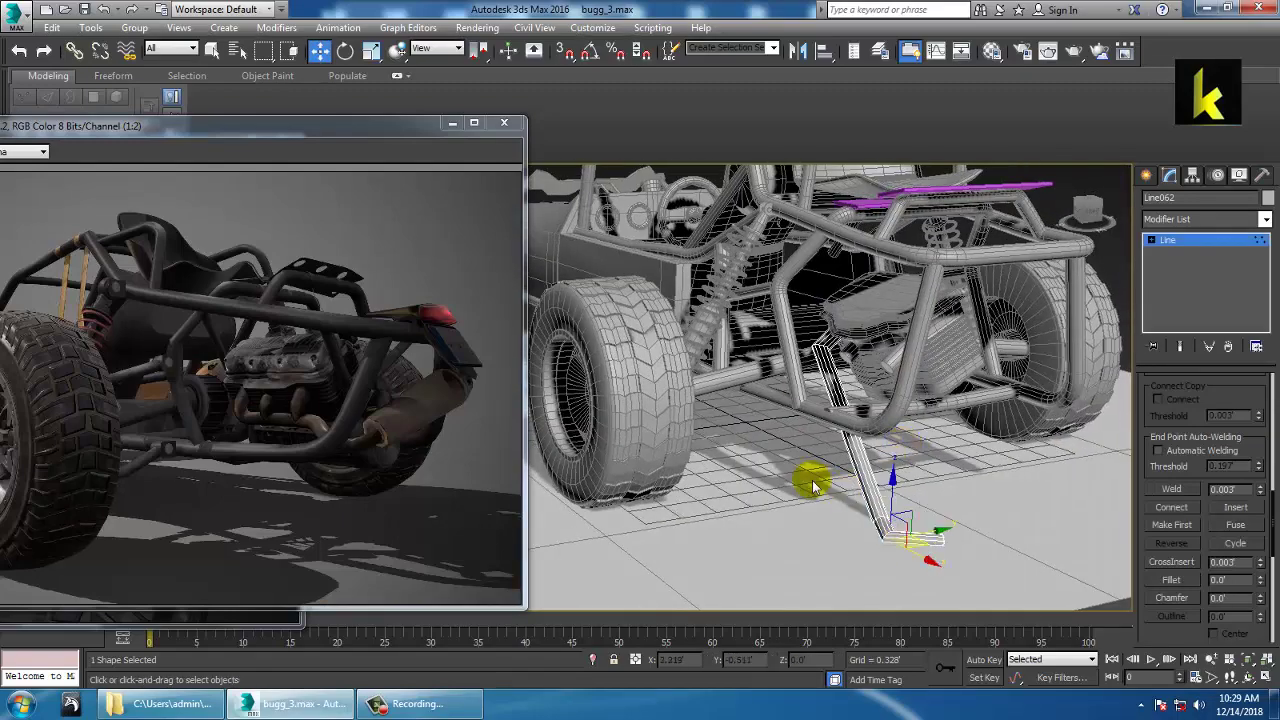
drag(905, 519, 917, 532)
drag(925, 453, 923, 369)
alt+middle_drag(925, 376, 862, 477)
scroll(927, 442, up, 3)
Reposition the exhaust pipe's rear bend vertices beside the engine, placing one bend at about X 3.071', Y -0.642', Z 1.268'
click(820, 441)
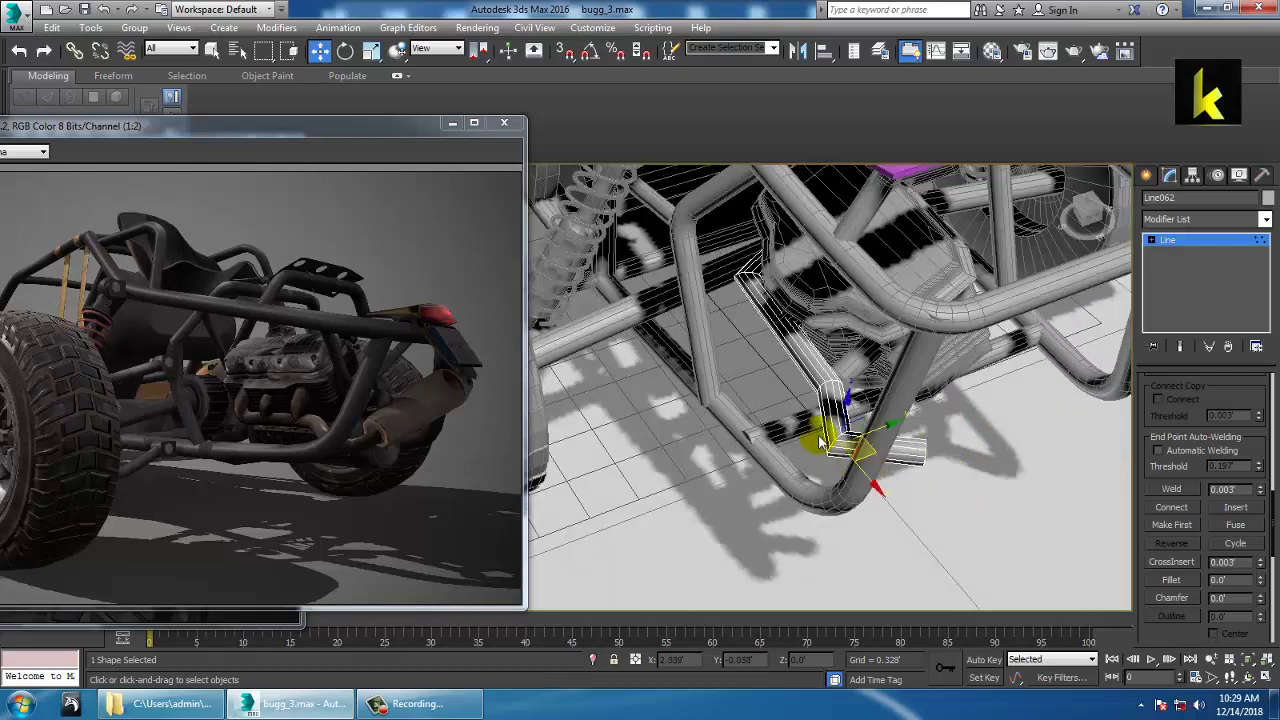
drag(1059, 531, 1059, 531)
drag(975, 449, 1014, 432)
alt+middle_drag(1014, 431, 1048, 348)
alt+middle_drag(902, 411, 884, 408)
ctrl+drag(792, 380, 832, 463)
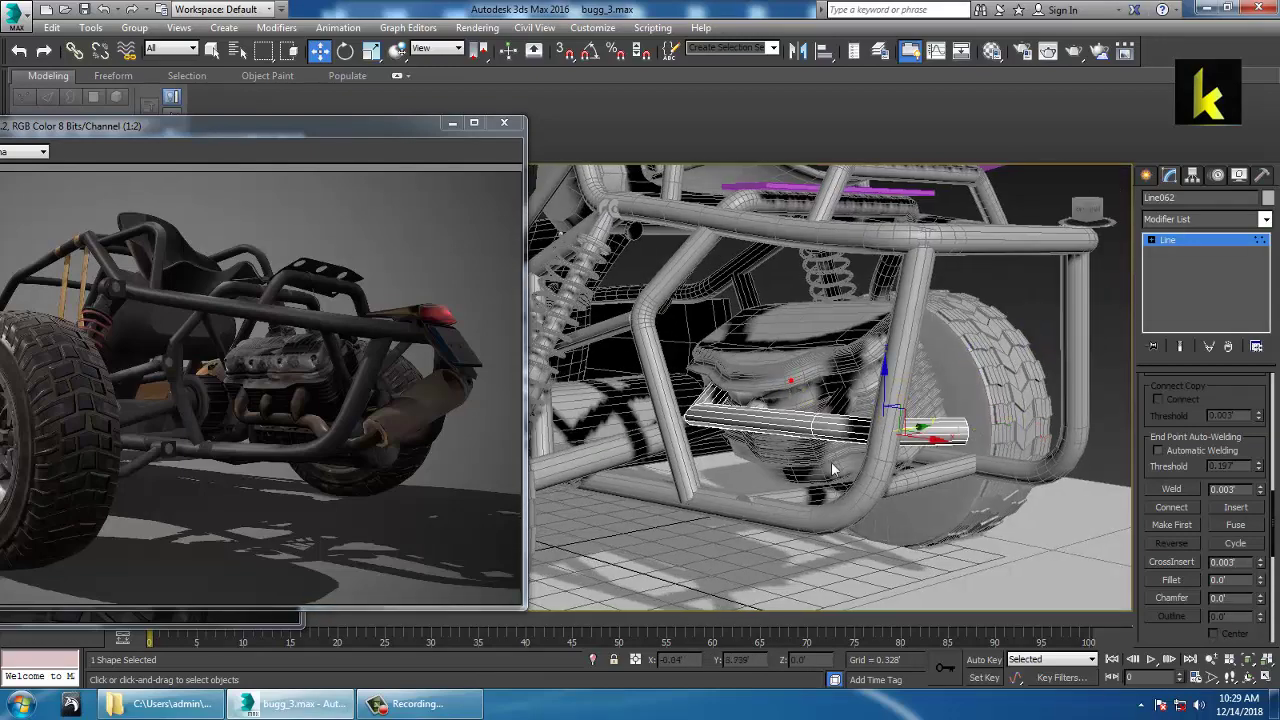
click(784, 400)
drag(821, 373, 822, 382)
alt+middle_drag(850, 402, 820, 457)
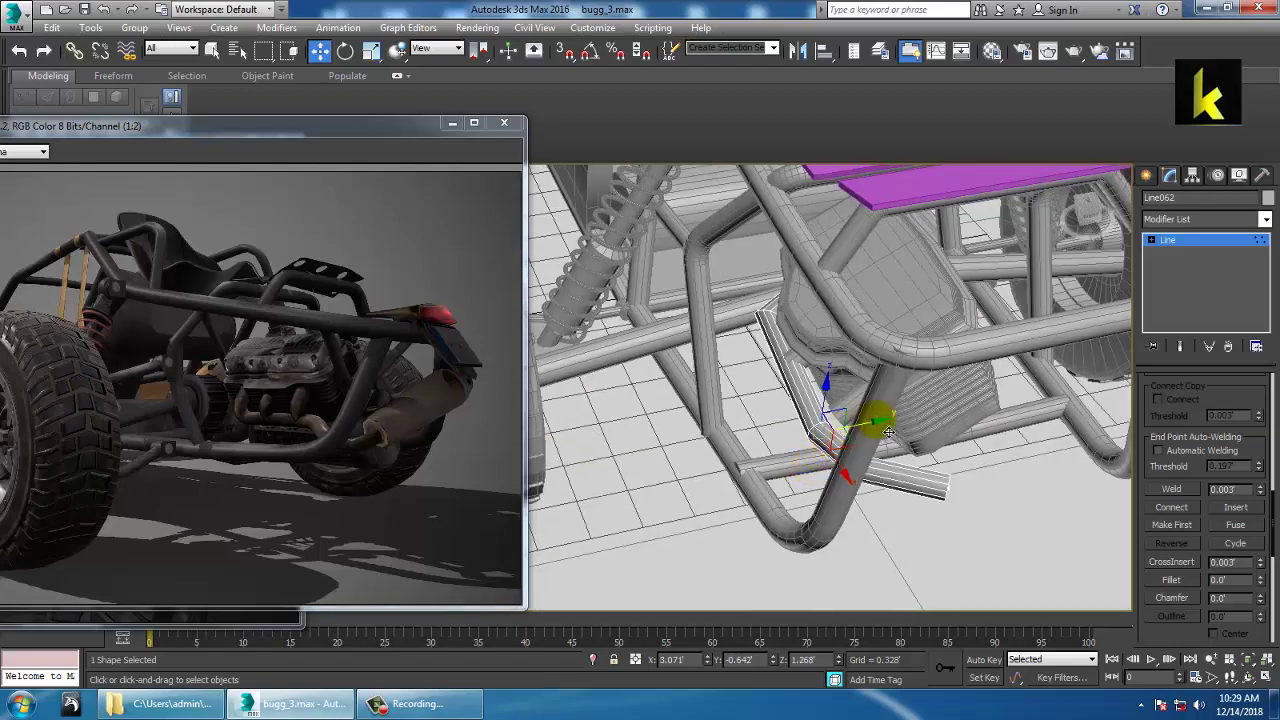
Move the exhaust pipe's rear end vertex forward along X to about 3.506'
alt+middle_drag(887, 434, 758, 438)
drag(746, 444, 854, 467)
alt+middle_drag(854, 467, 828, 516)
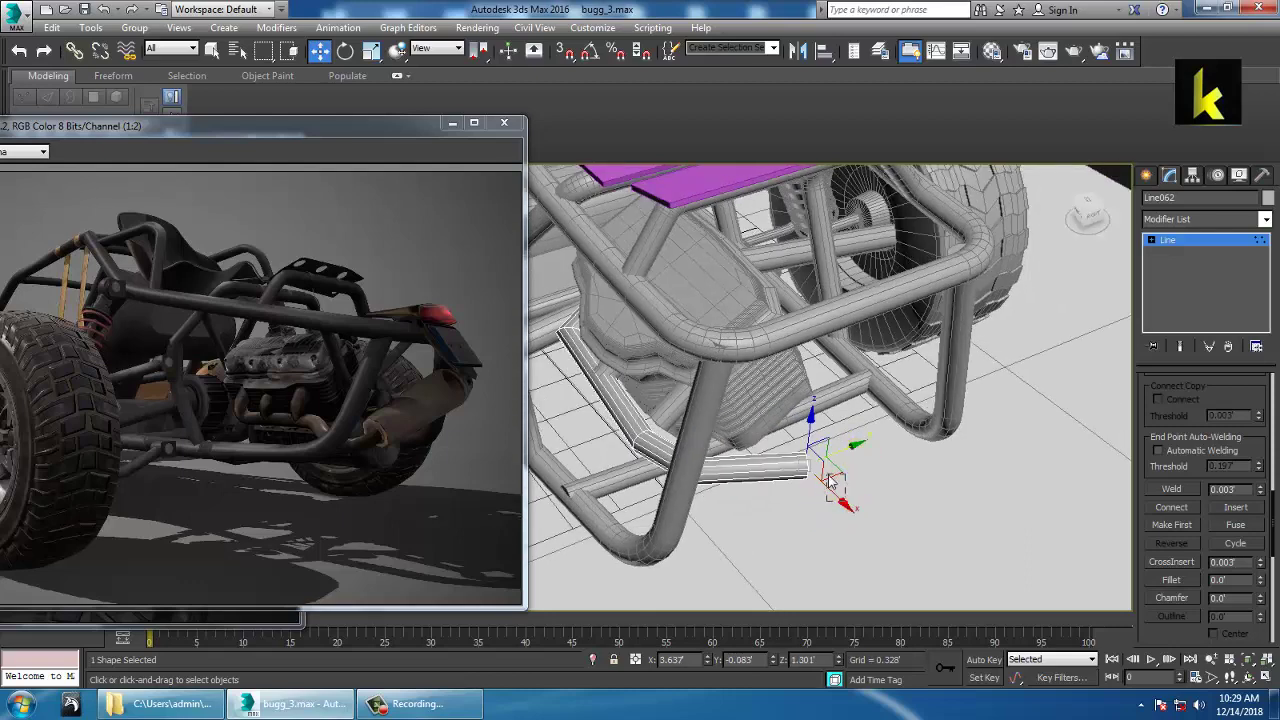
drag(829, 477, 826, 475)
key(ctrl+z)
mouse_move(852, 516)
mouse_down()
mouse_move(830, 487)
mouse_move(841, 498)
mouse_up()
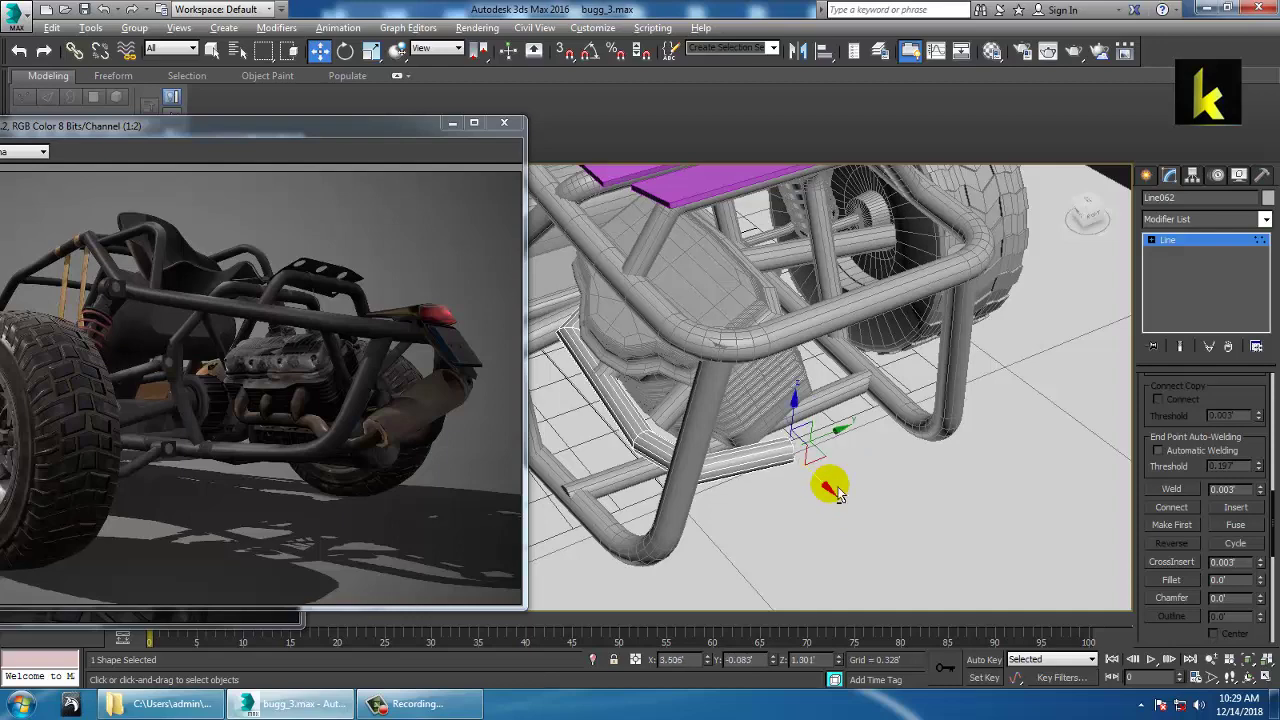
alt+middle_drag(894, 443, 885, 432)
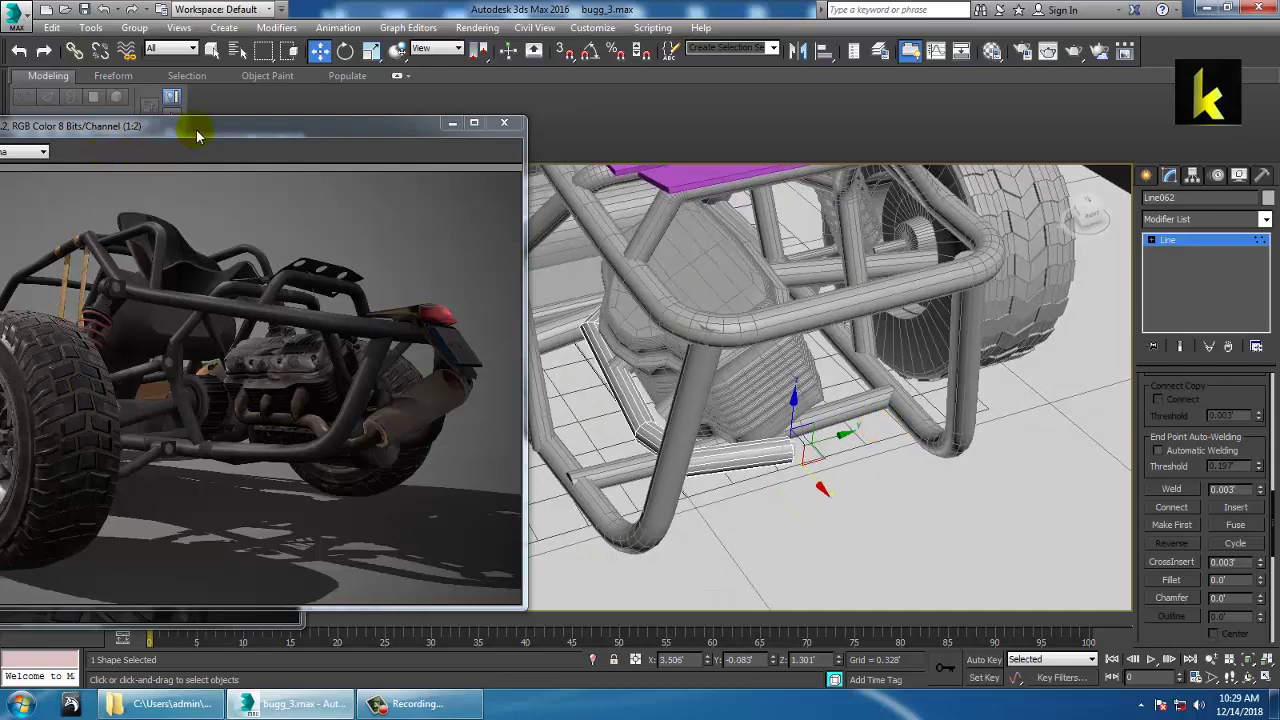
Examine the exhaust pipe and muffler in the reference image buggy-pubg-3d-model-low-poly (4).jpg and compare it with the rear-view reference
drag(197, 136, 253, 491)
click(119, 205)
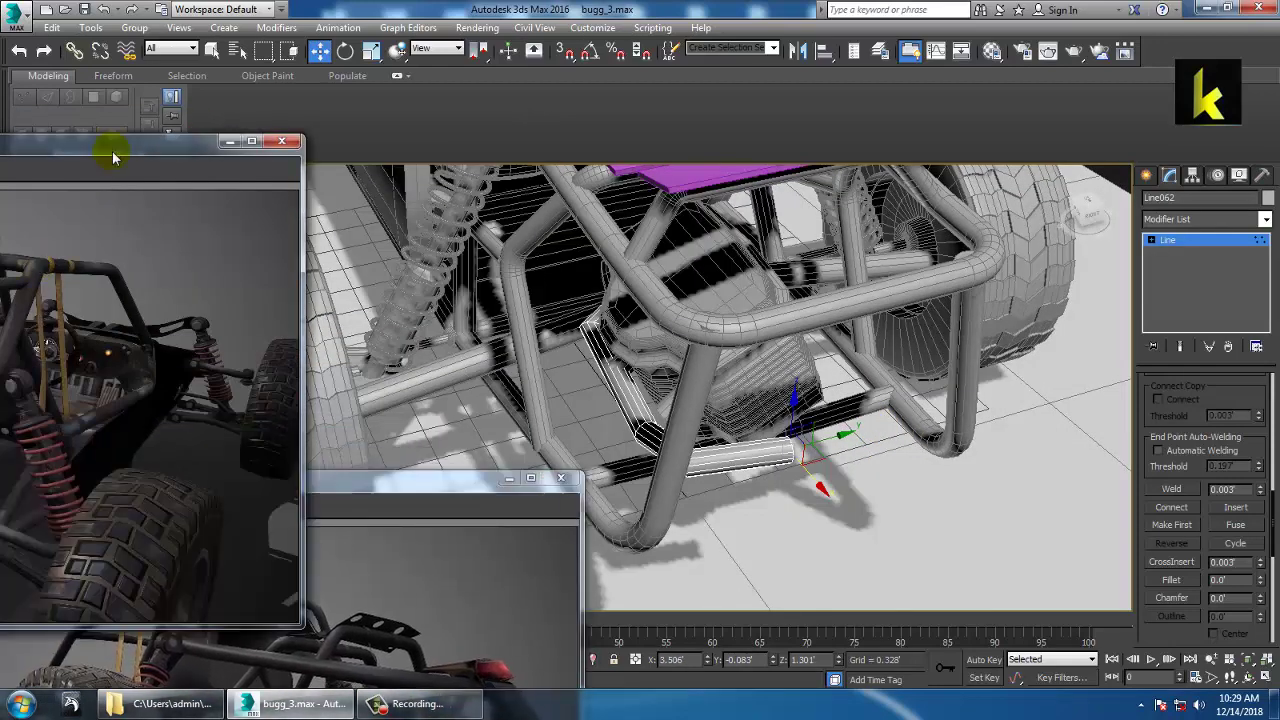
drag(113, 157, 413, 37)
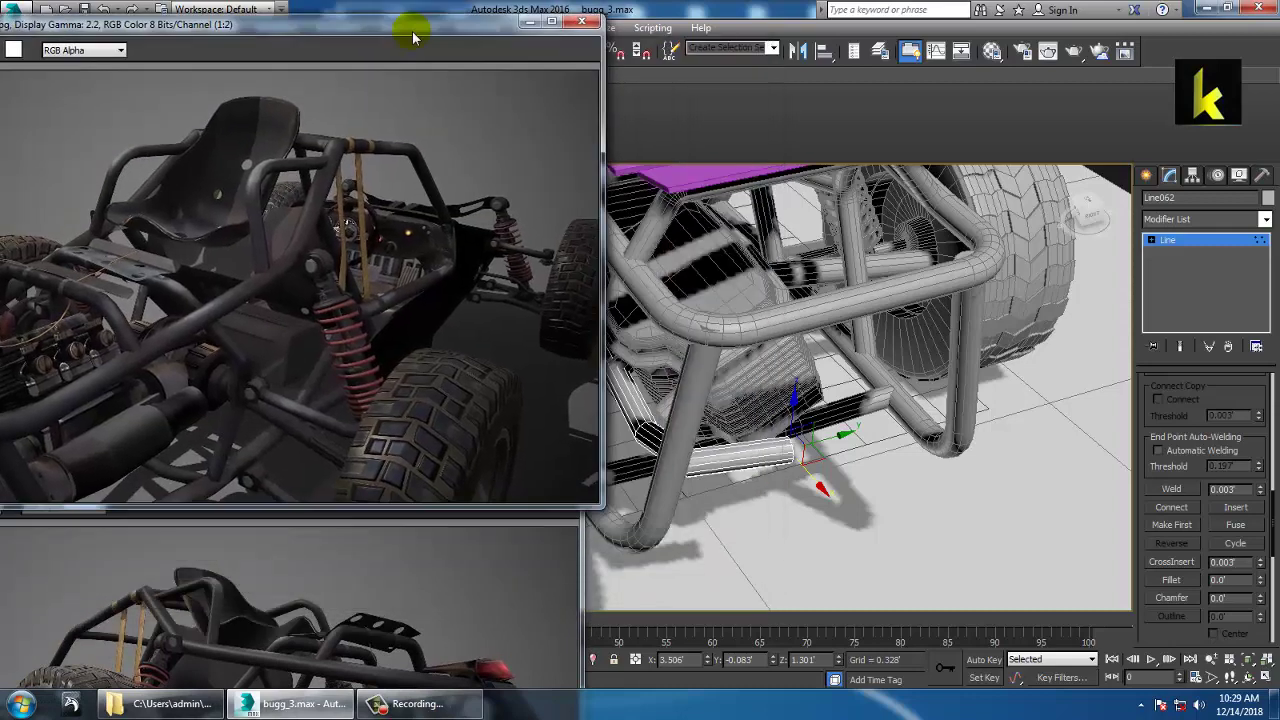
drag(222, 38, 375, 15)
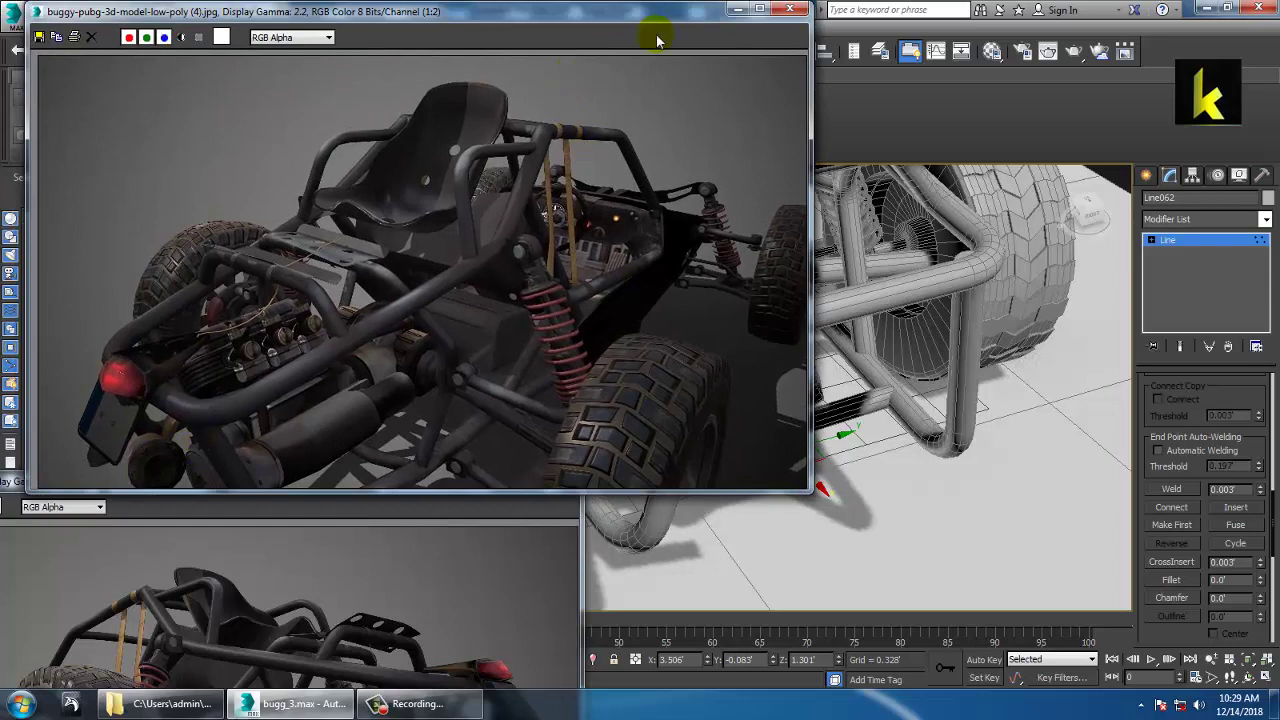
drag(660, 13, 463, 0)
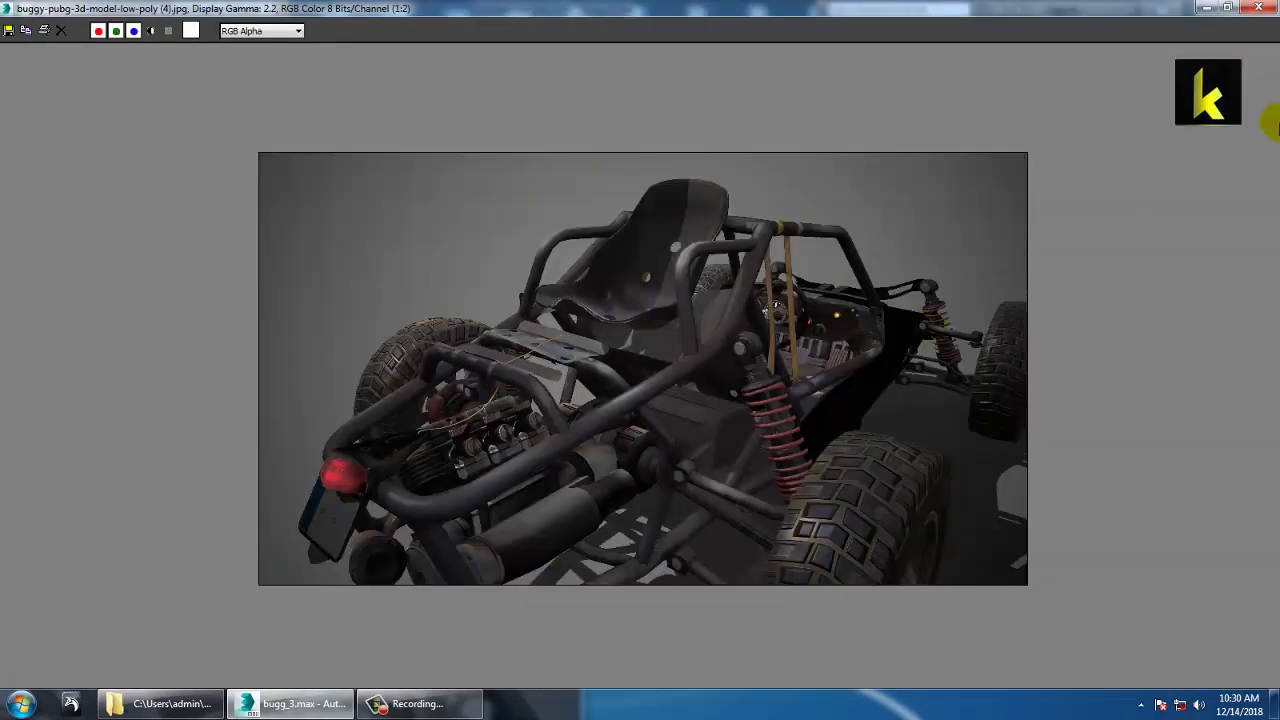
click(1229, 8)
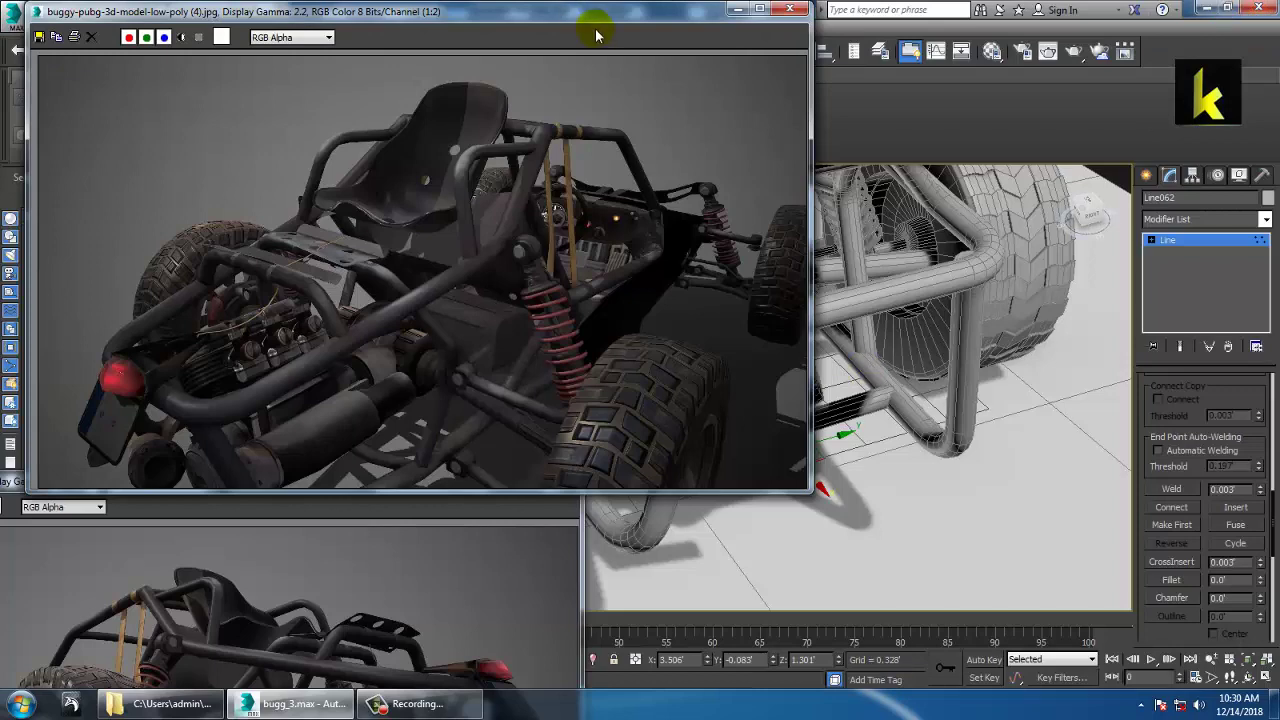
drag(599, 13, 603, 1)
click(1236, 8)
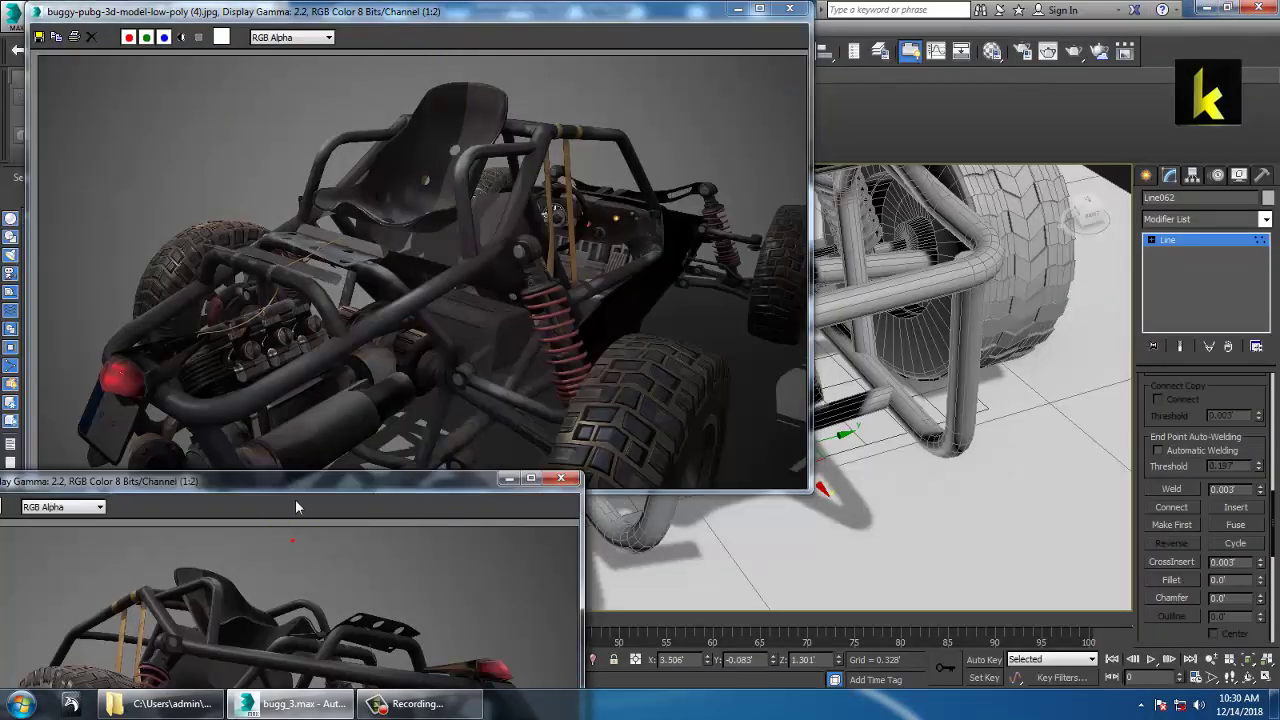
drag(295, 499, 284, 143)
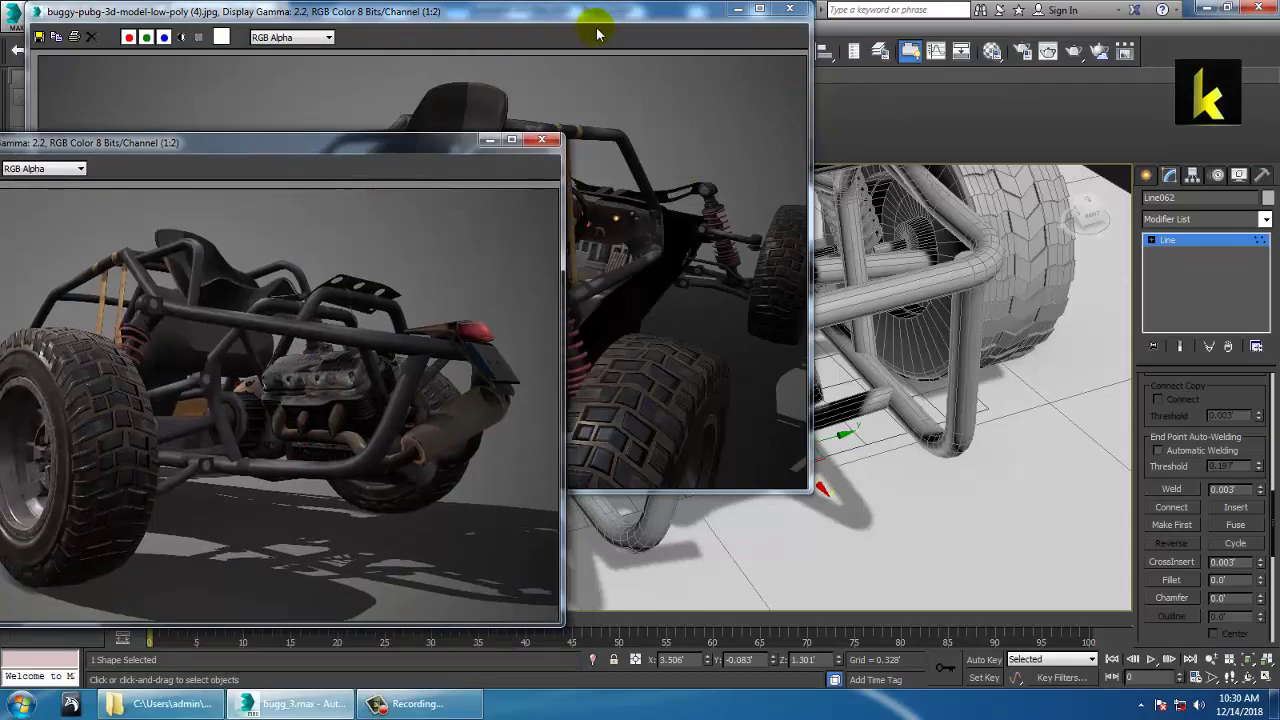
drag(595, 15, 360, 58)
Raise the exhaust pipe's rear end vertex to about Z 1.473' so the last section slopes upward
click(800, 446)
alt+middle_drag(800, 450, 799, 414)
key(1)
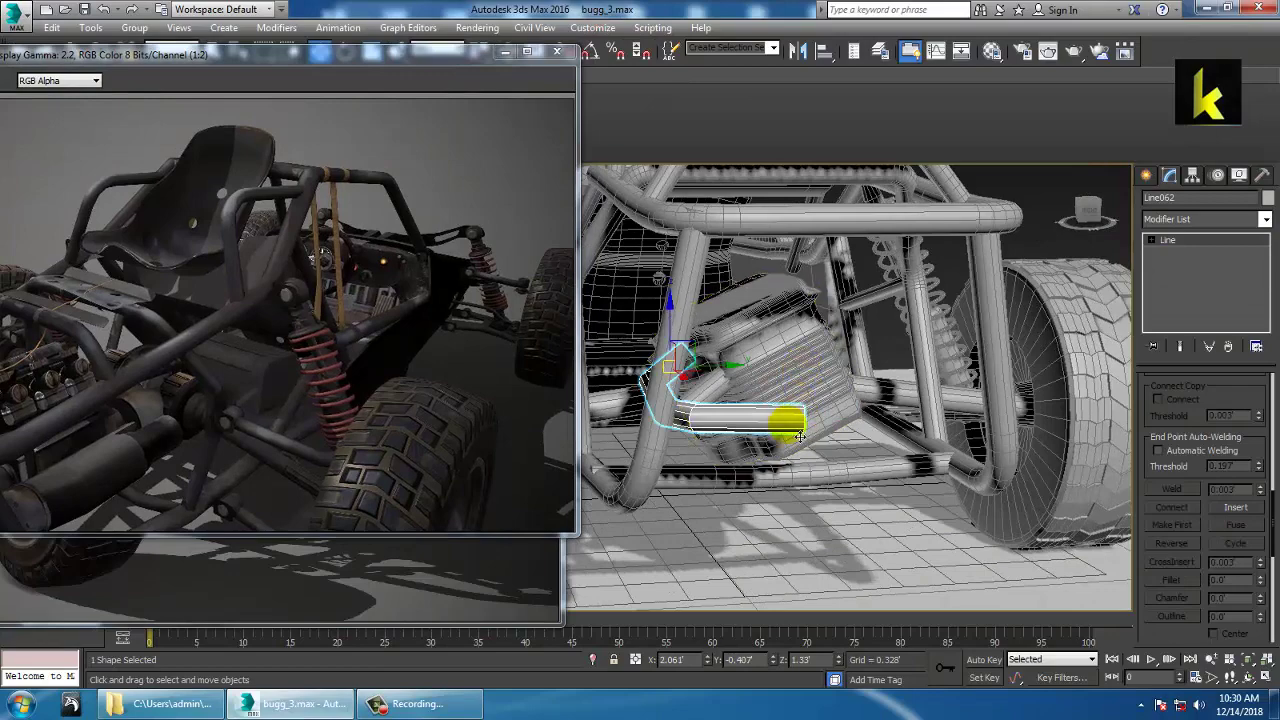
key(1)
click(793, 417)
drag(804, 377, 798, 344)
alt+middle_drag(794, 344, 820, 366)
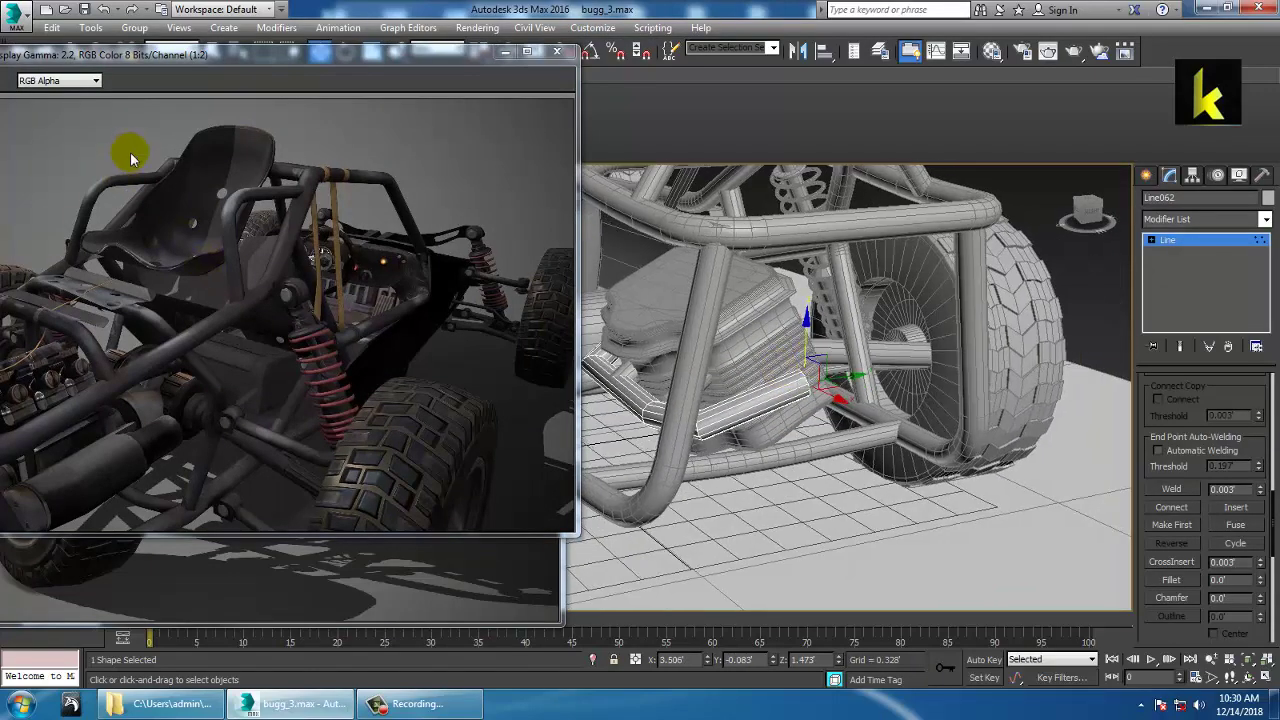
Bring the rear-view reference image in front of the other one and re-enter vertex editing on the exhaust pipe's line
drag(249, 48, 325, 8)
click(193, 552)
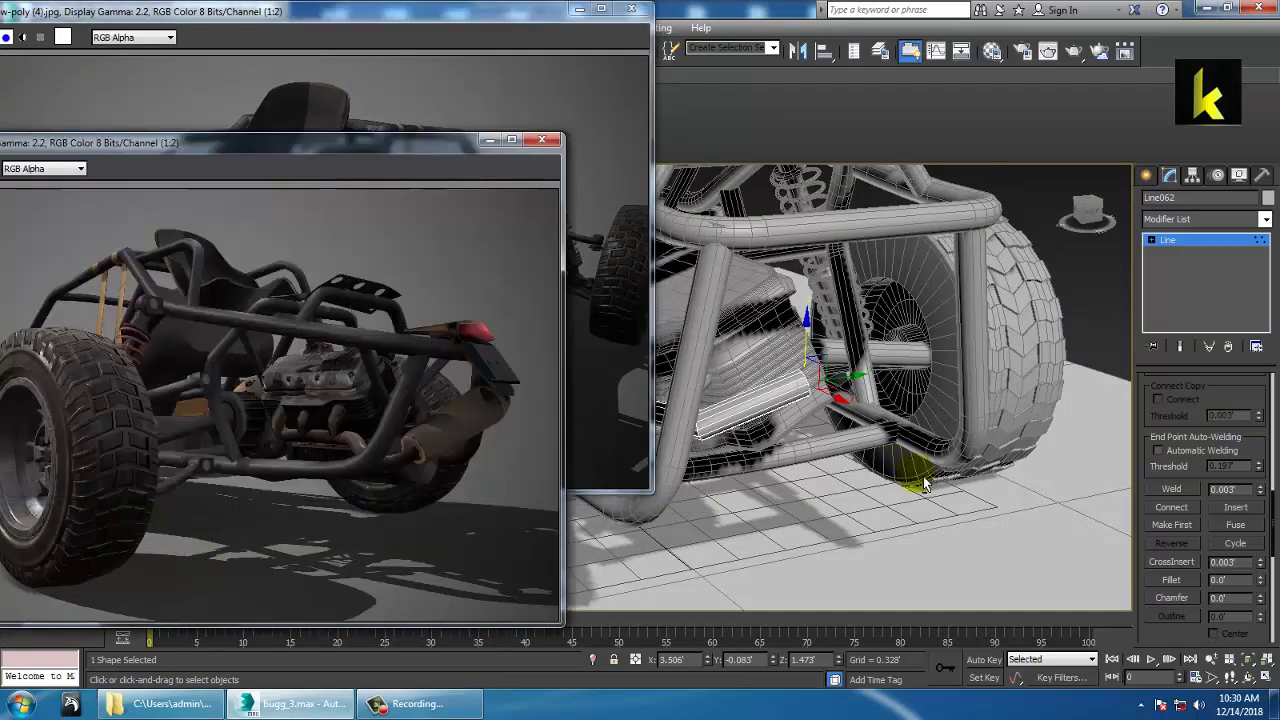
right_click(776, 391)
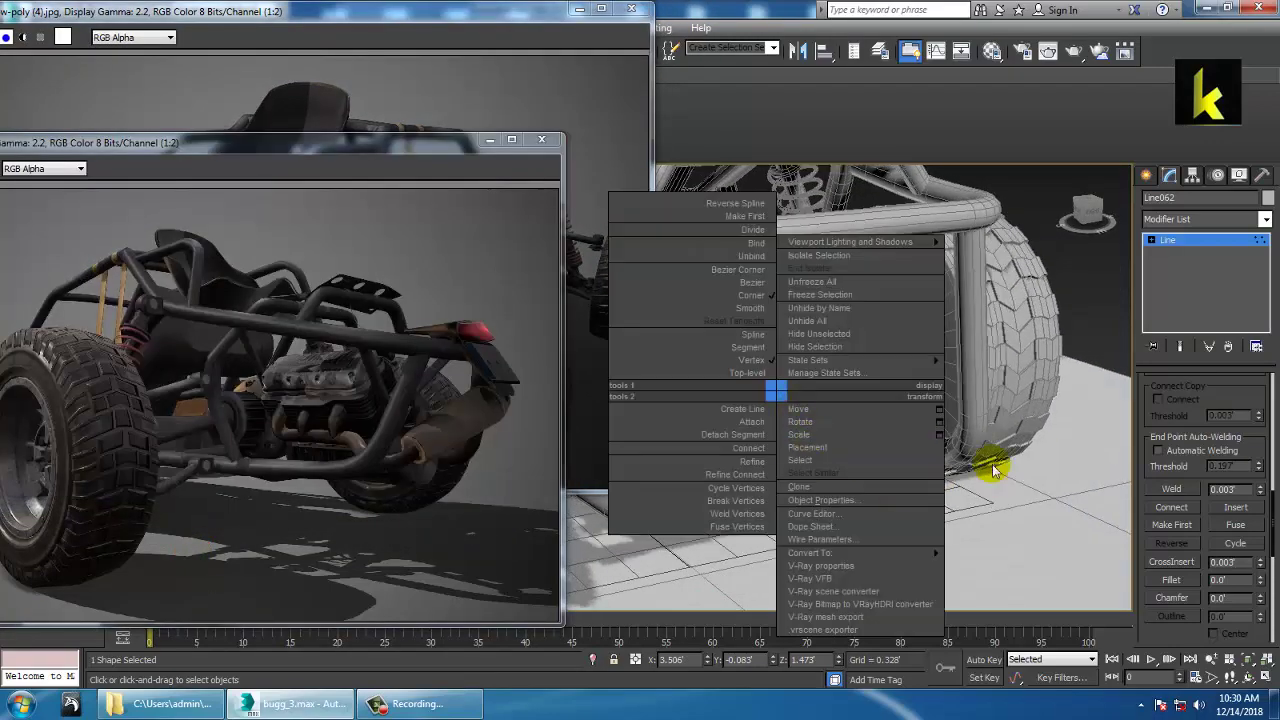
key(w)
mouse_move(994, 470)
alt+middle_down()
mouse_move(1044, 460)
mouse_move(1014, 484)
alt+middle_up()
key(1)
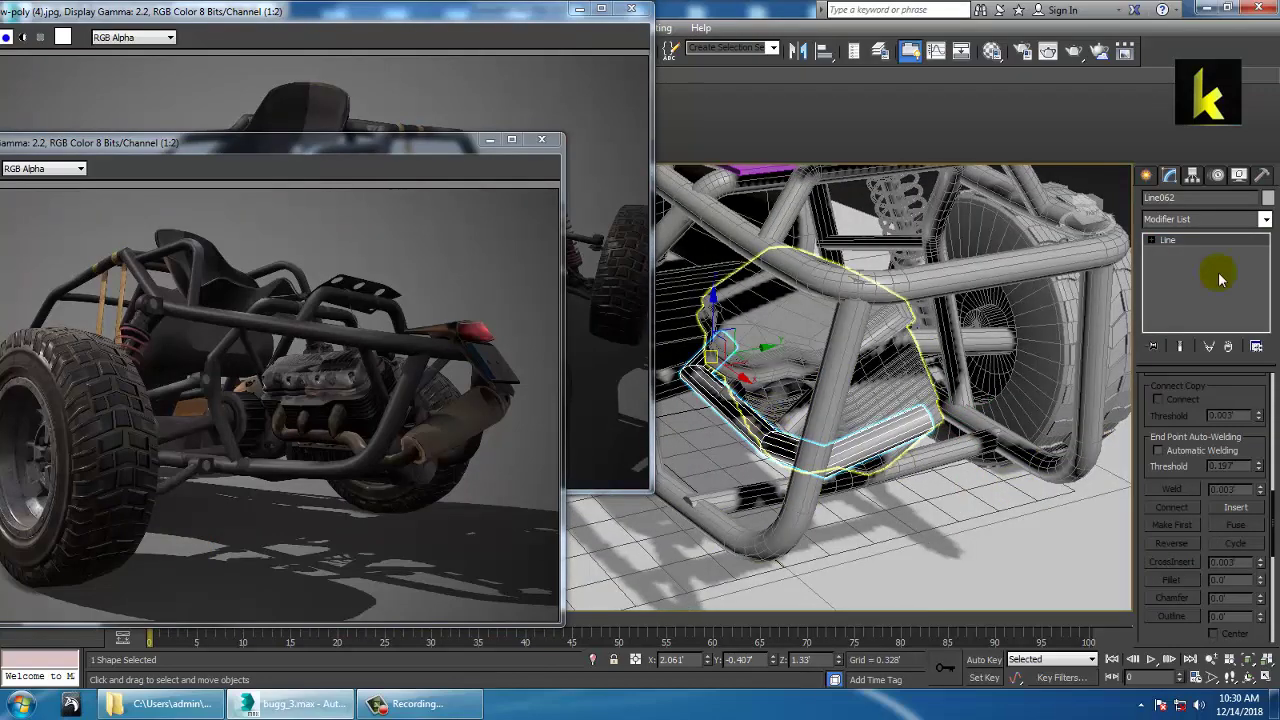
click(1152, 240)
click(1189, 253)
Fillet the exhaust pipe's front bend and the bend near the engine's rear, rounding the latter by about 0.131'
alt+middle_drag(1079, 349, 1185, 392)
middle_drag(954, 362, 1088, 384)
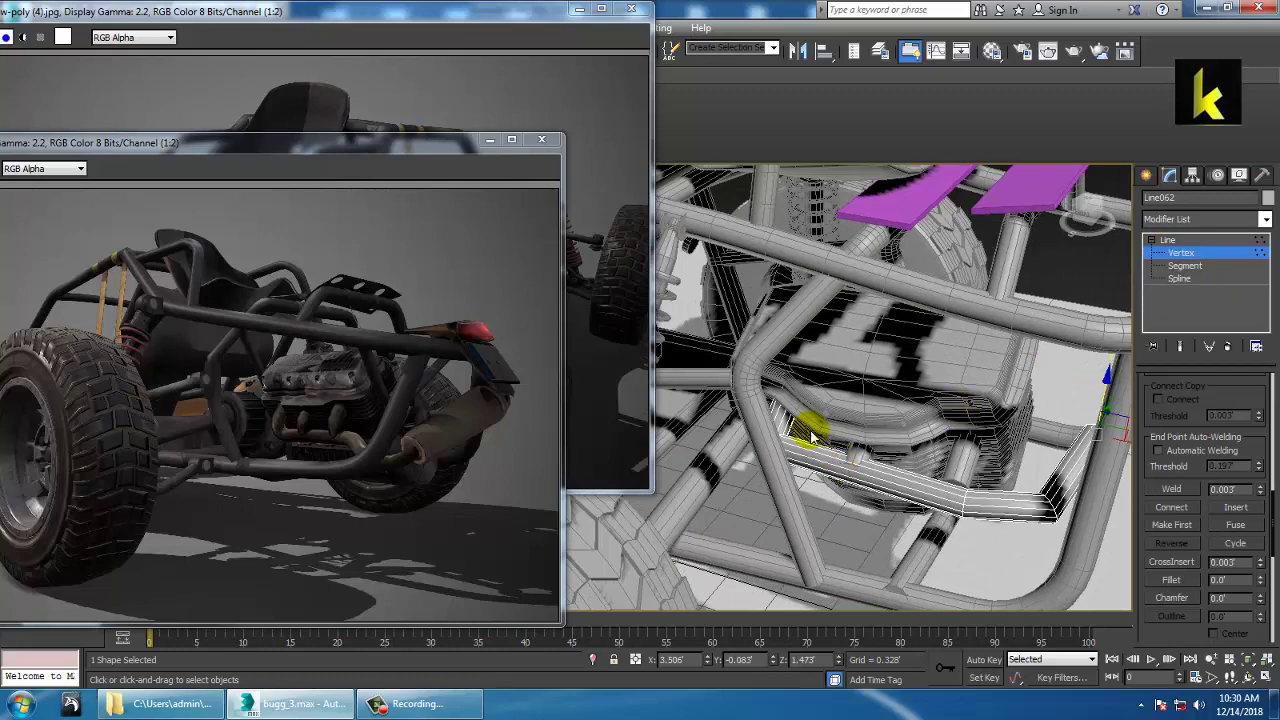
alt+middle_drag(812, 437, 772, 426)
drag(786, 382, 872, 450)
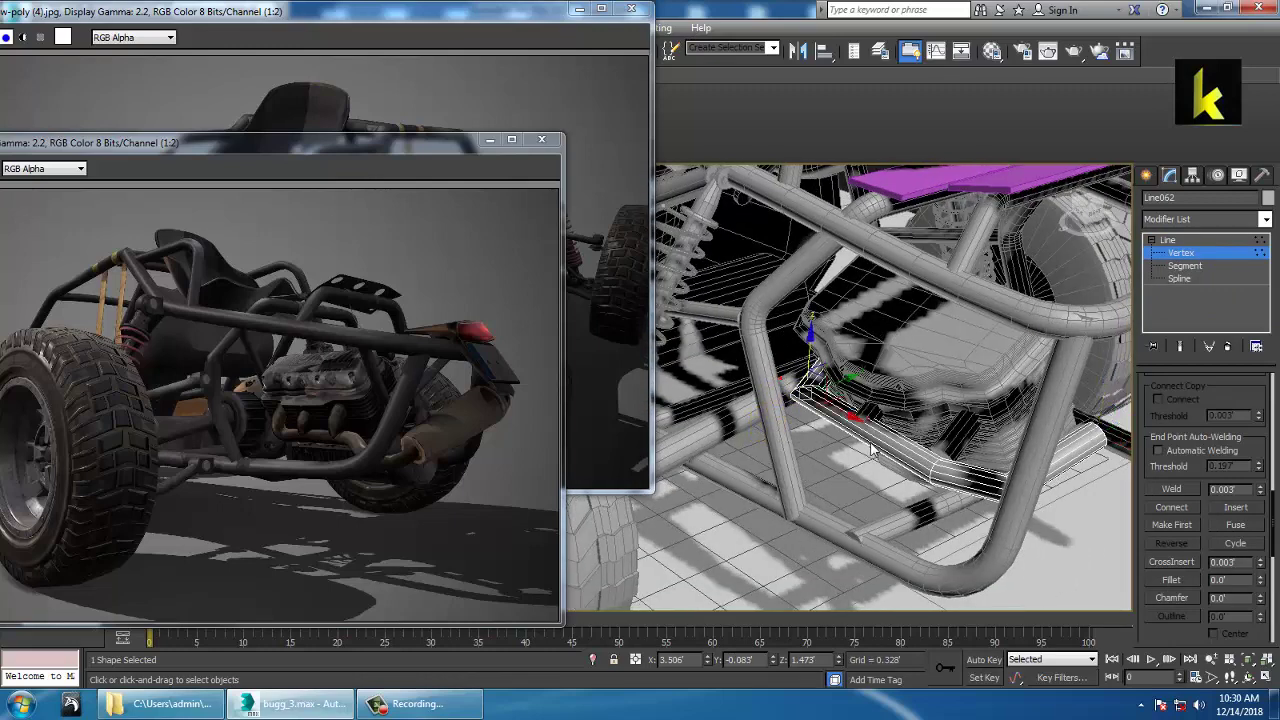
click(967, 521)
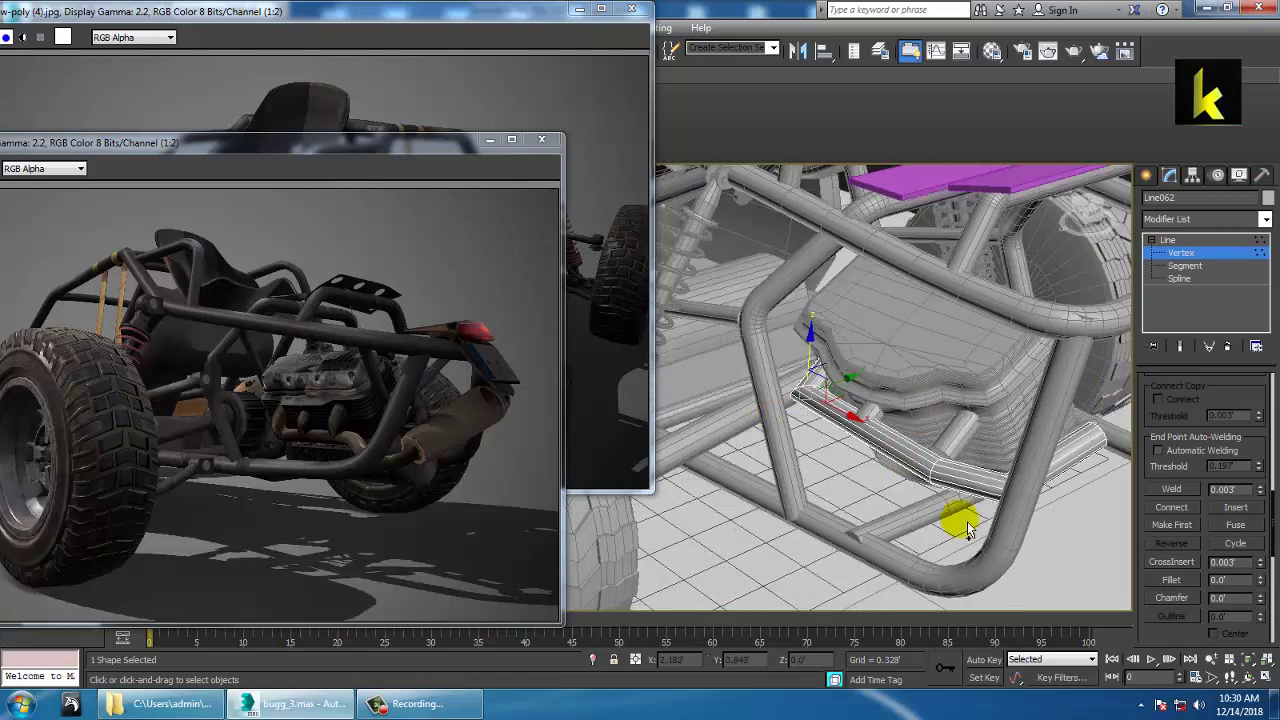
click(1182, 581)
click(930, 468)
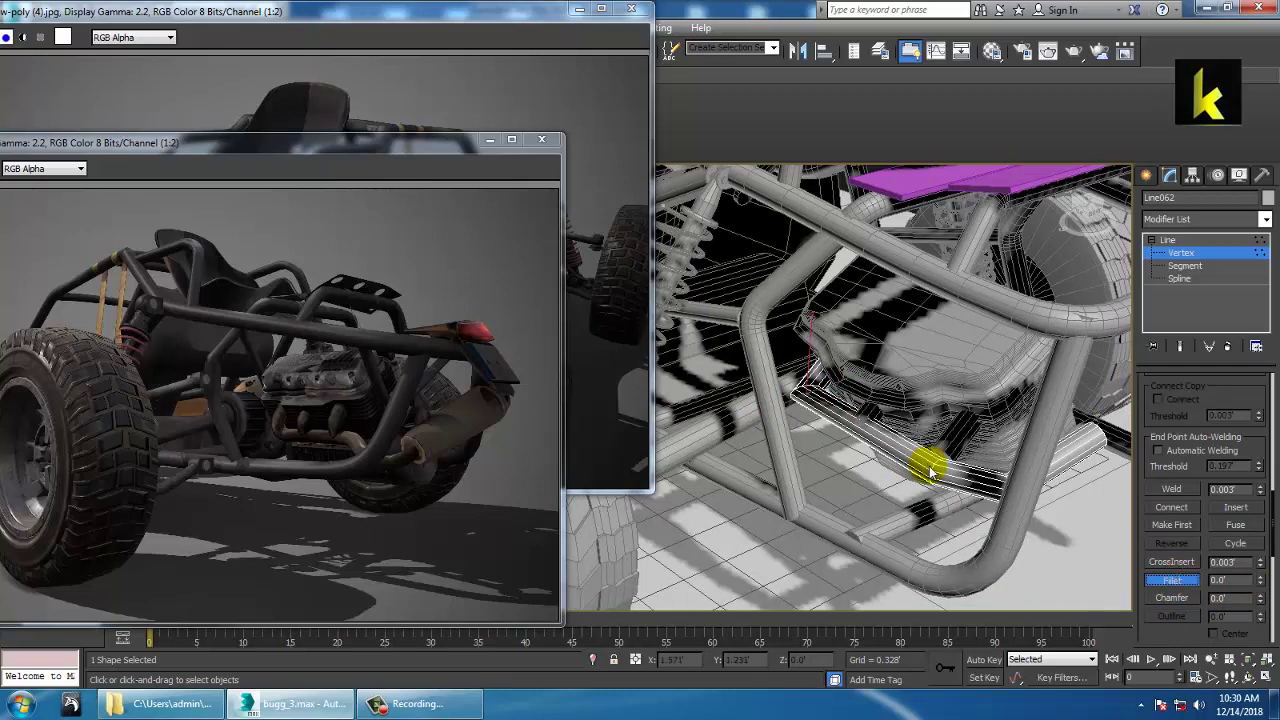
drag(939, 480, 936, 470)
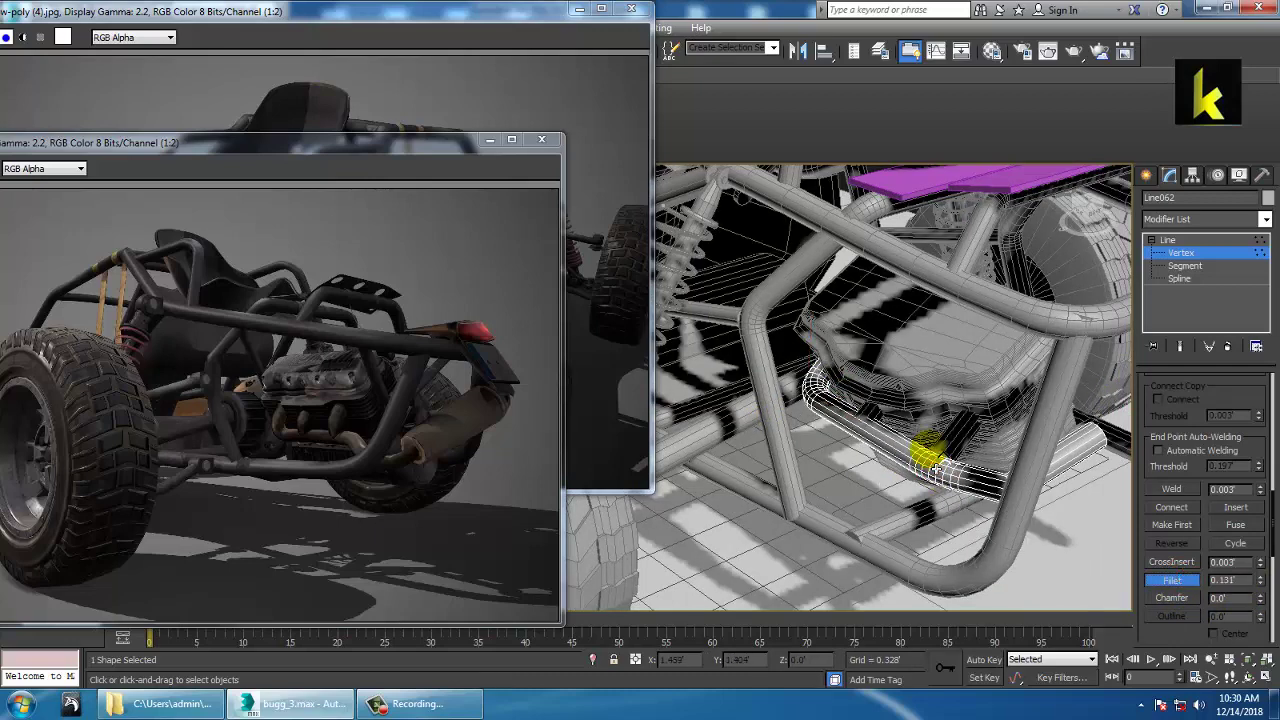
alt+middle_drag(1014, 438, 1072, 420)
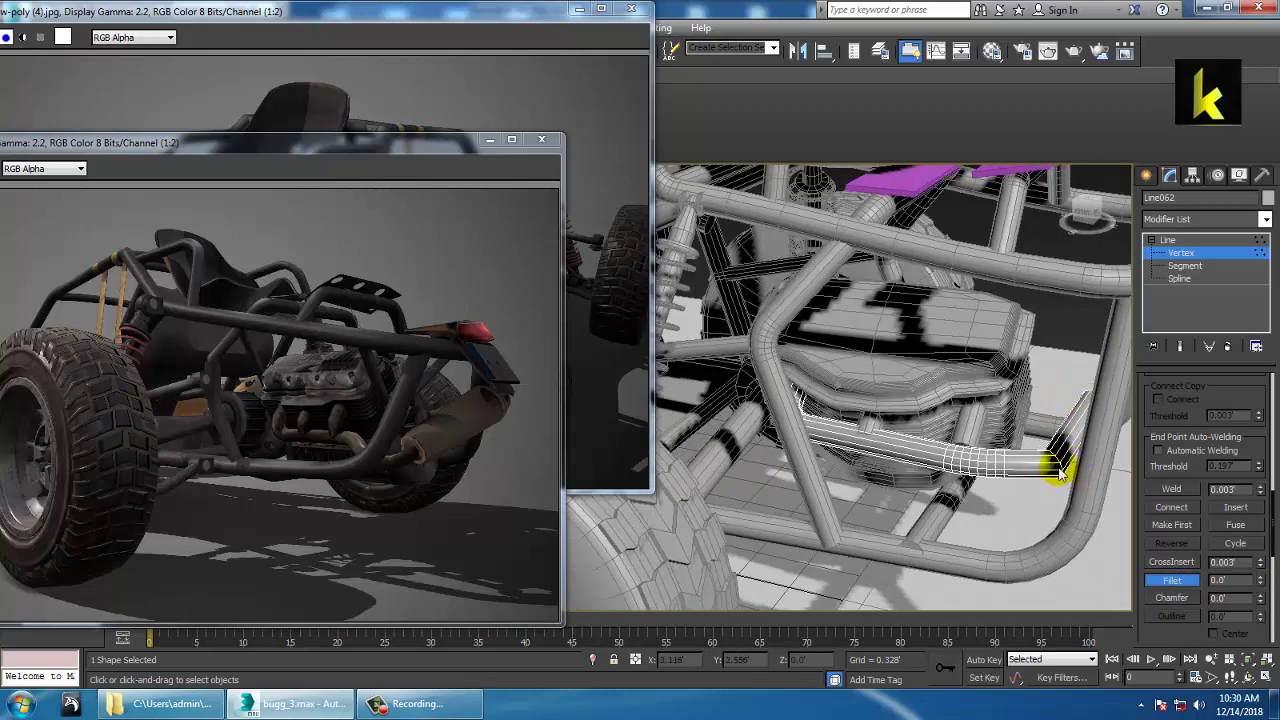
Fillet the exhaust pipe's last bend, where the end section starts to slope upward behind the engine
click(1057, 468)
click(1167, 282)
click(1000, 447)
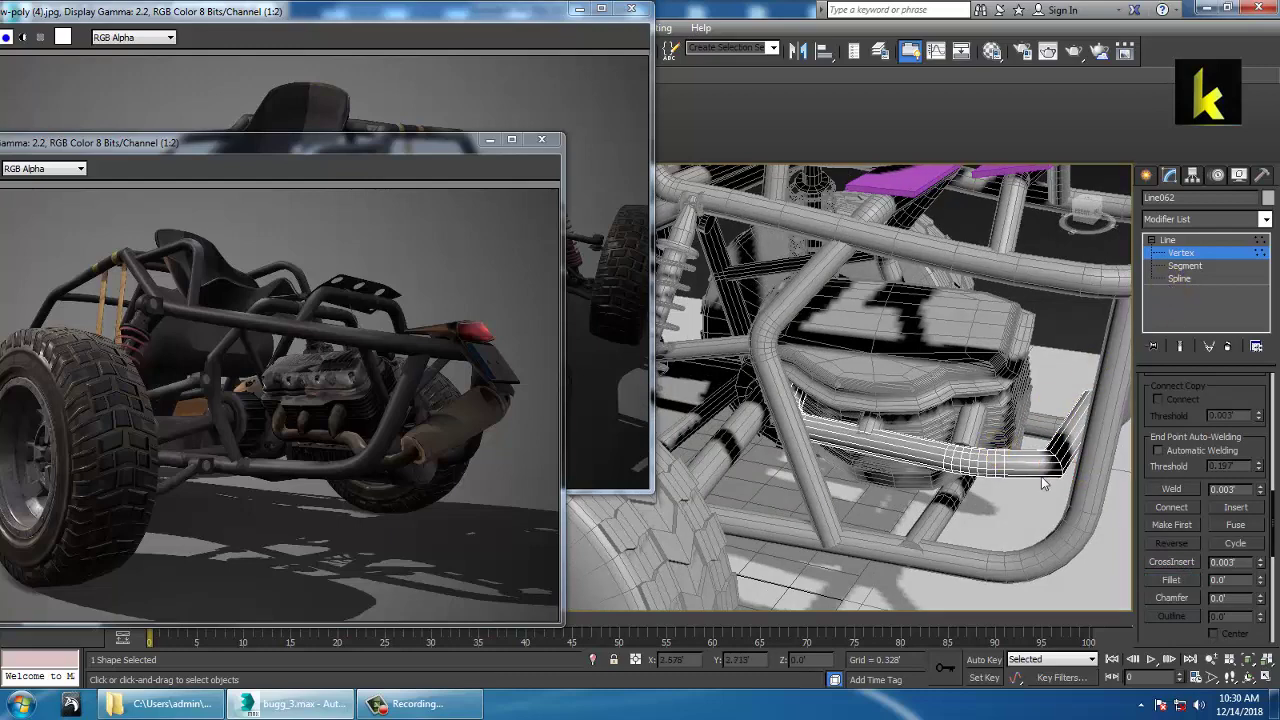
drag(1037, 437, 1073, 489)
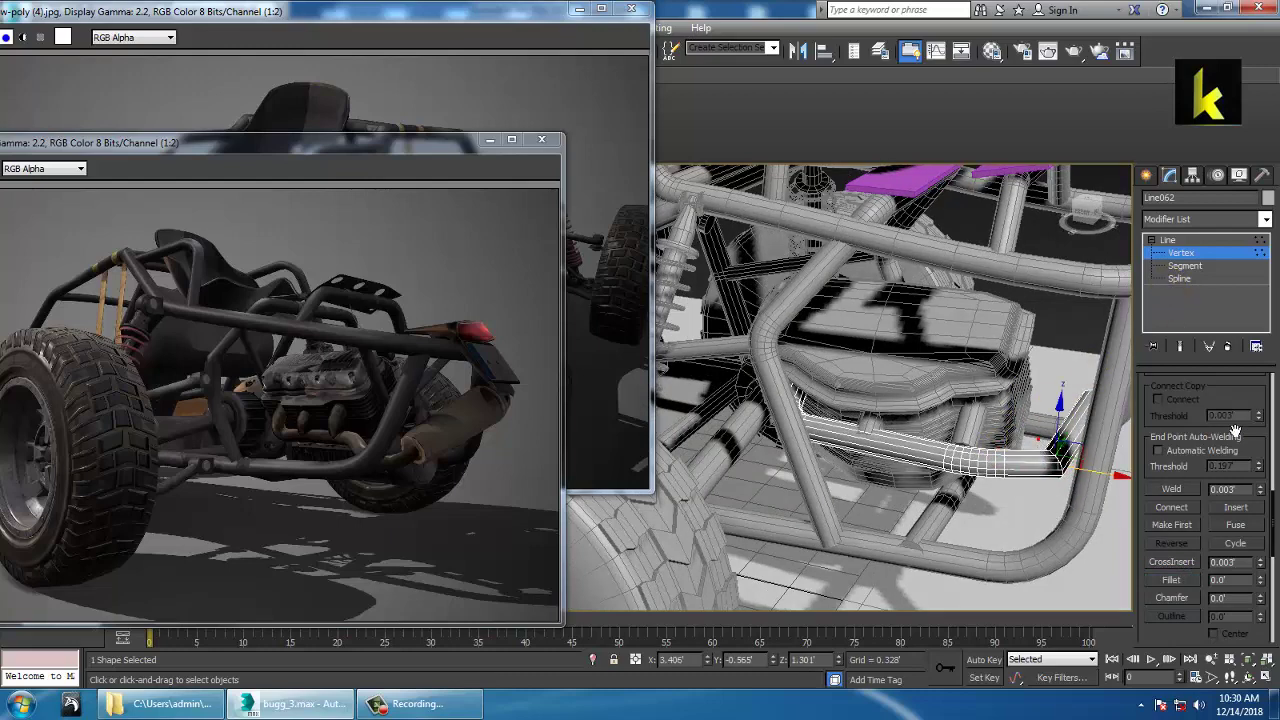
click(1184, 579)
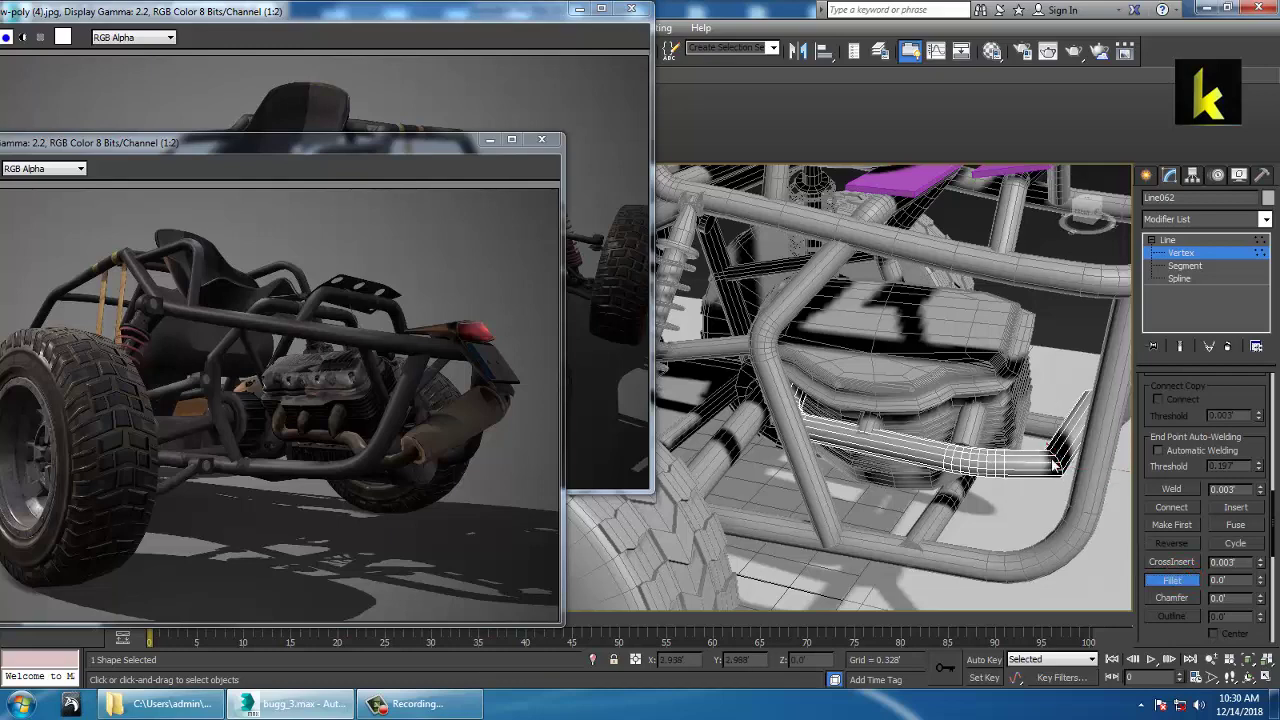
alt+middle_drag(1052, 466, 873, 457)
right_click(1051, 460)
scroll(887, 455, up, 3)
click(848, 453)
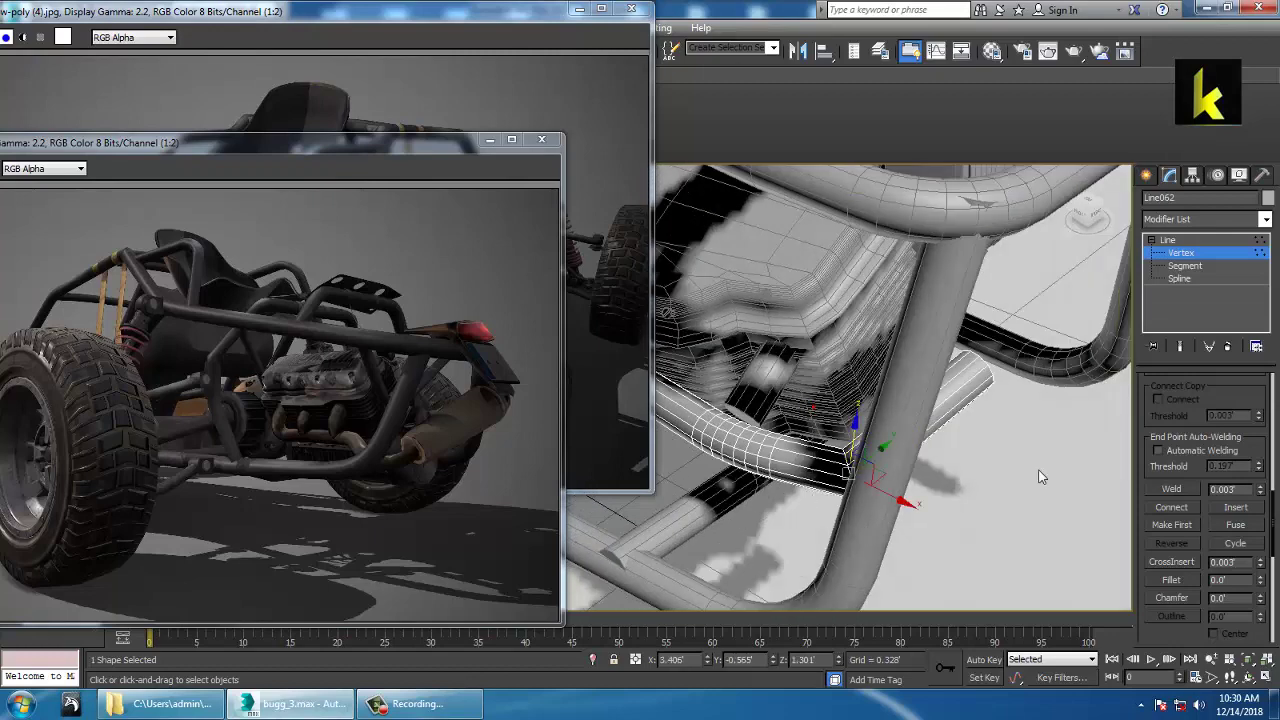
click(1166, 580)
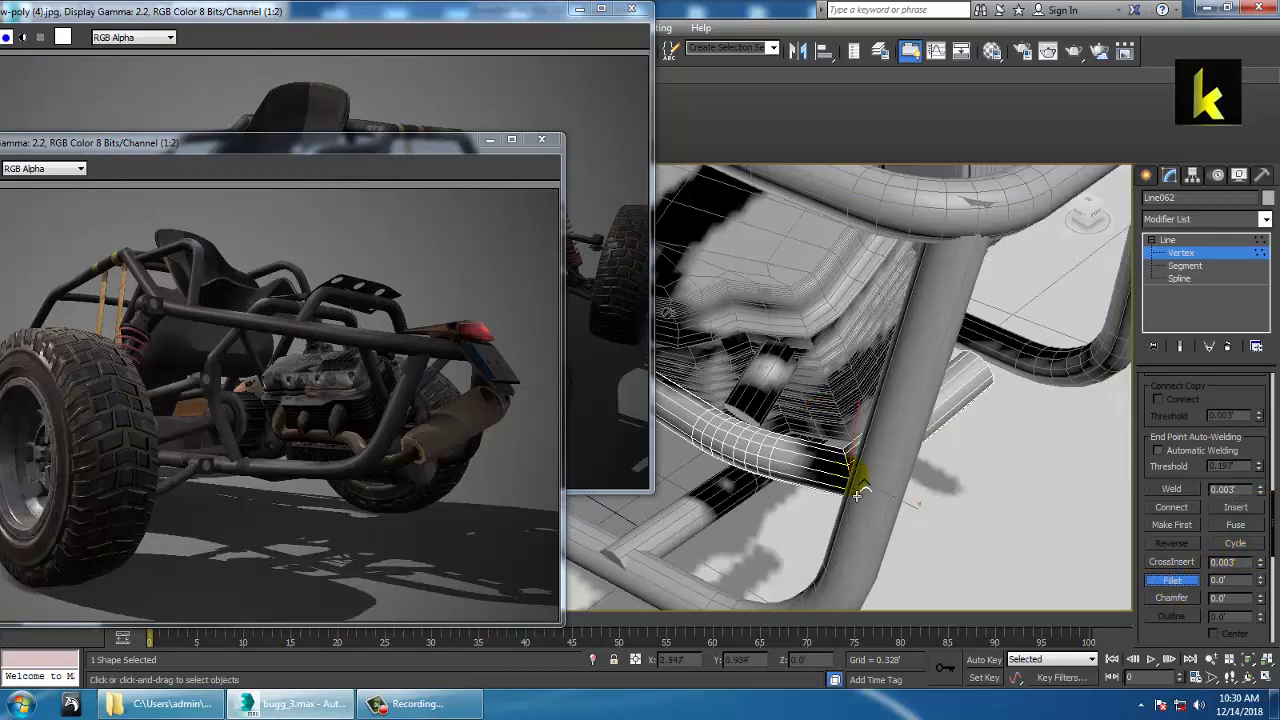
drag(857, 494, 854, 463)
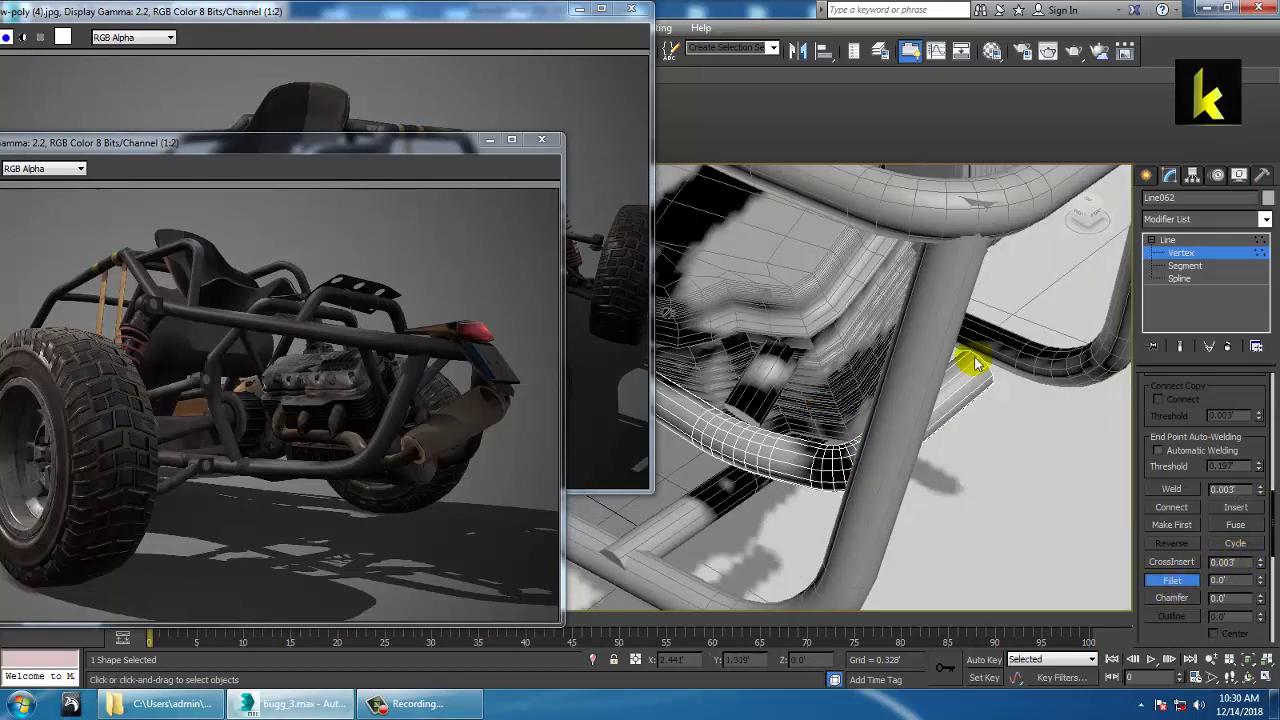
Finish vertex editing on the exhaust pipe's line and convert it to an editable poly
click(1182, 240)
alt+middle_drag(1003, 375, 991, 285)
right_click(832, 367)
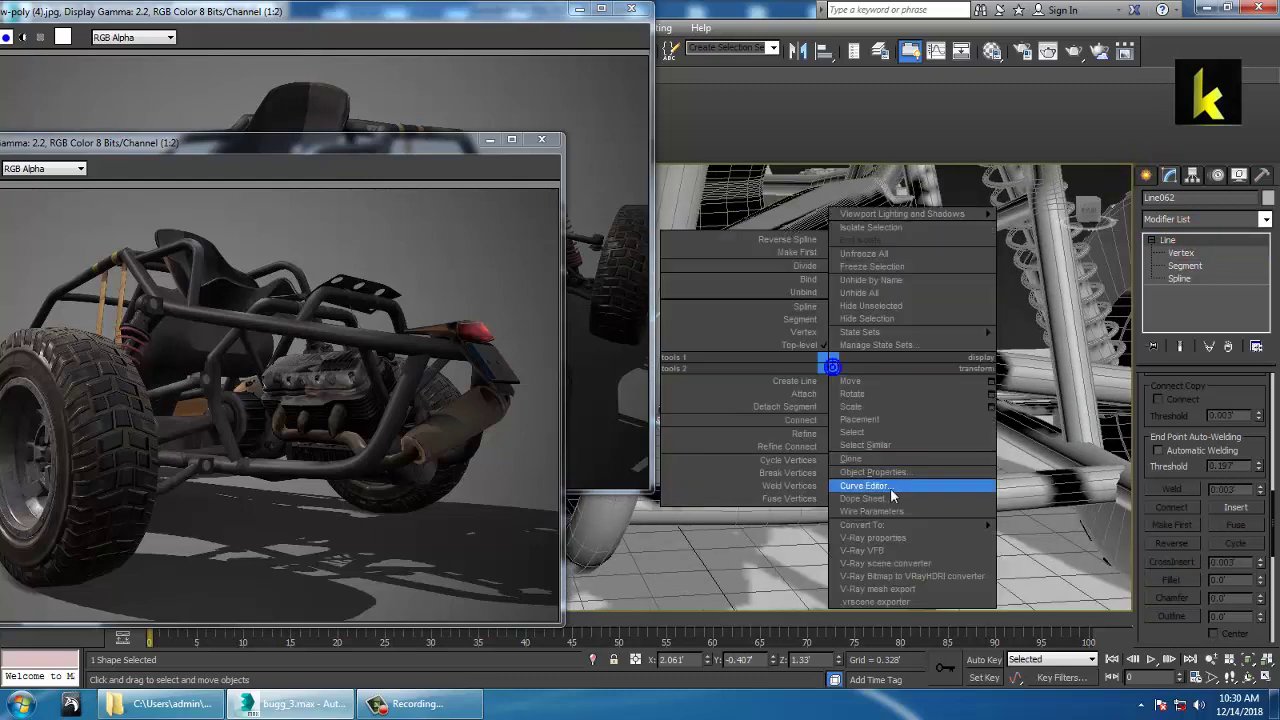
mouse_move(906, 532)
click(1050, 548)
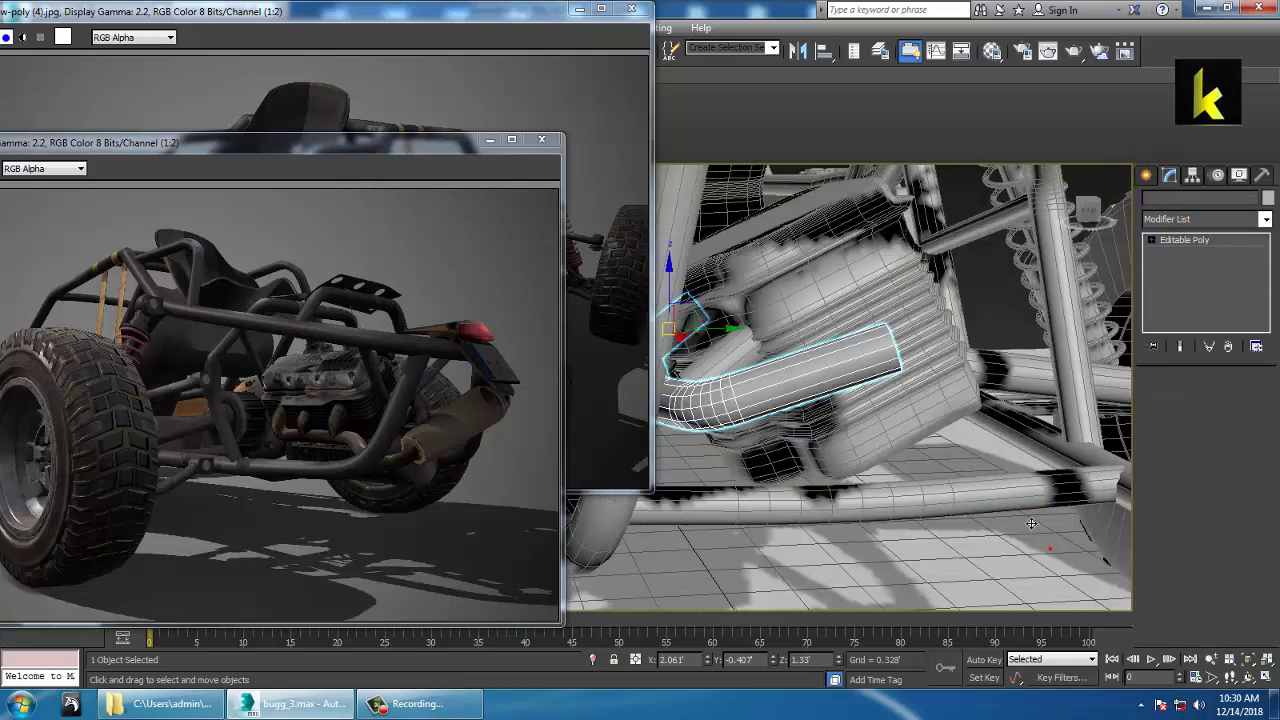
Reposition the rear-view reference image and insert an edge loop around the exhaust pipe close to its open end
alt+middle_drag(966, 488, 903, 448)
click(1225, 414)
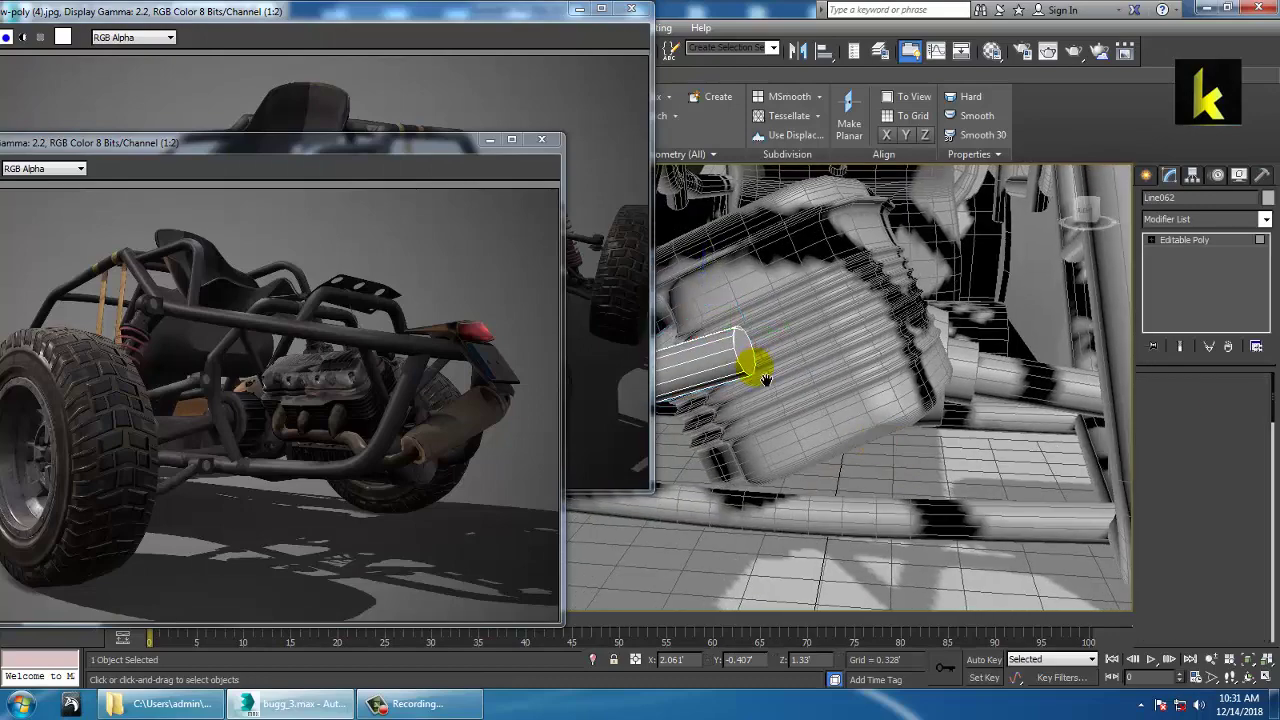
alt+middle_drag(766, 380, 838, 381)
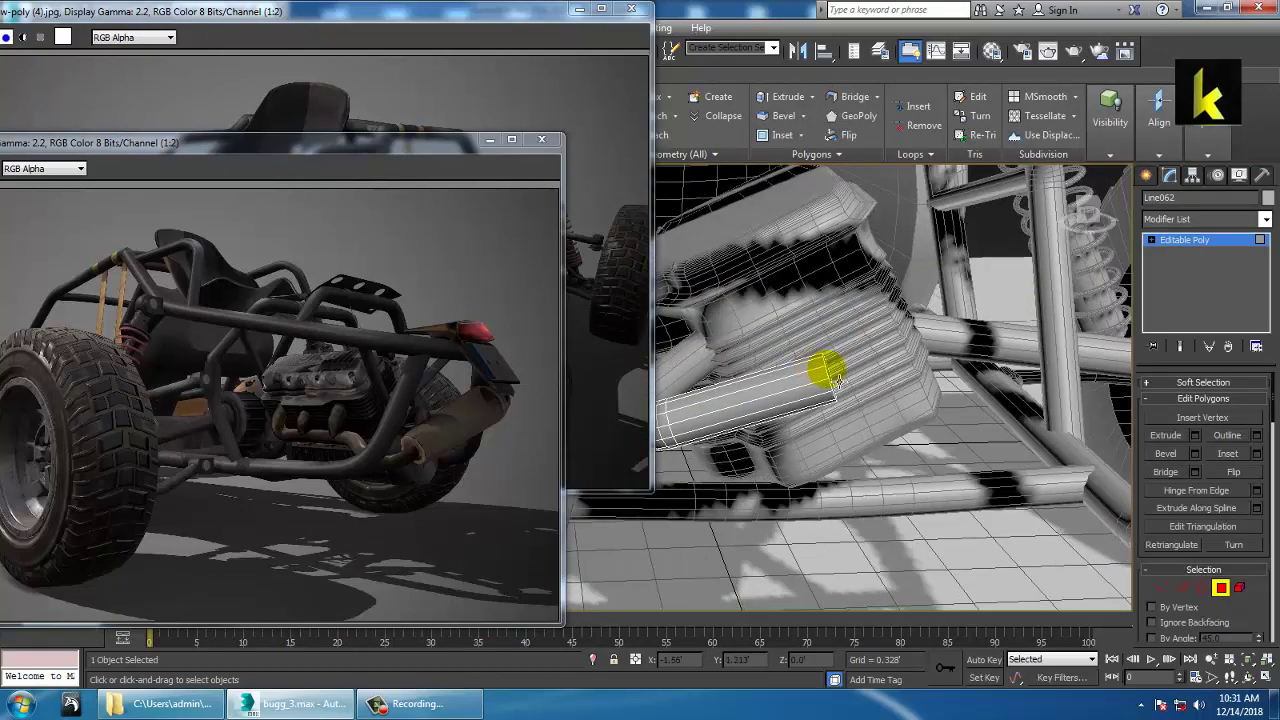
click(1190, 240)
drag(477, 11, 368, 64)
click(562, 97)
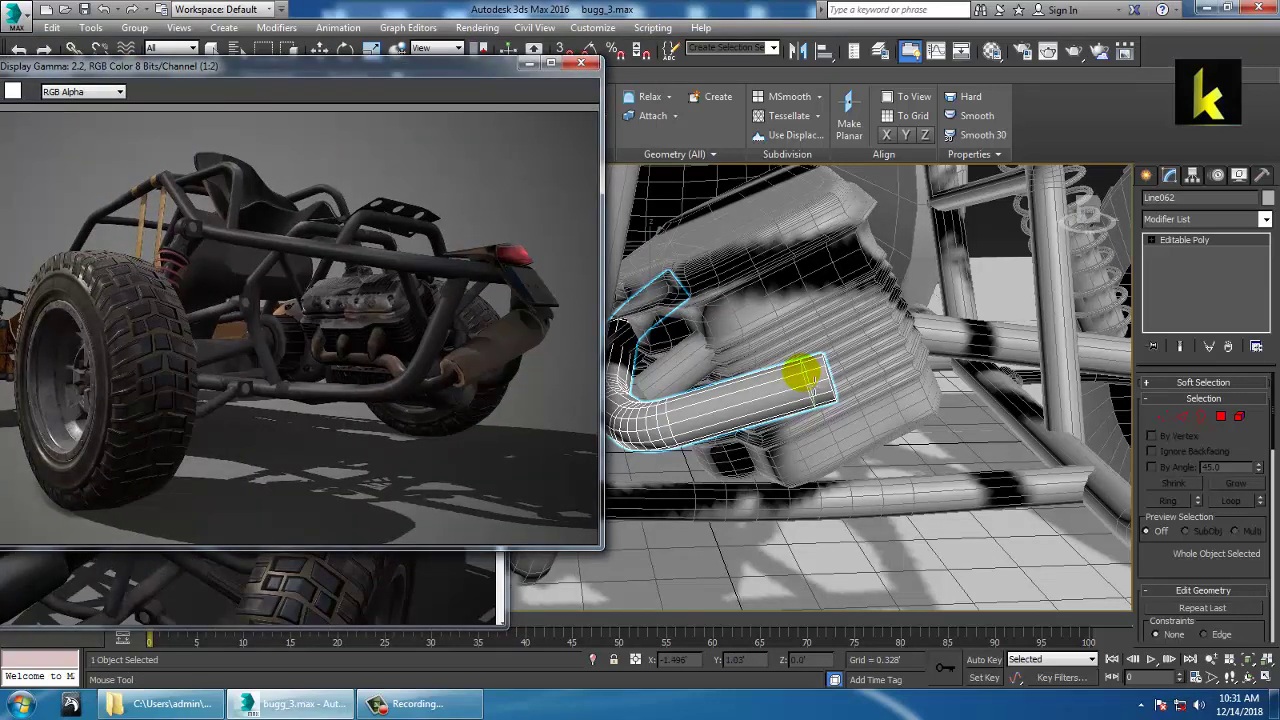
click(815, 388)
right_click(815, 388)
scroll(808, 378, up, 3)
middle_drag(801, 372, 745, 385)
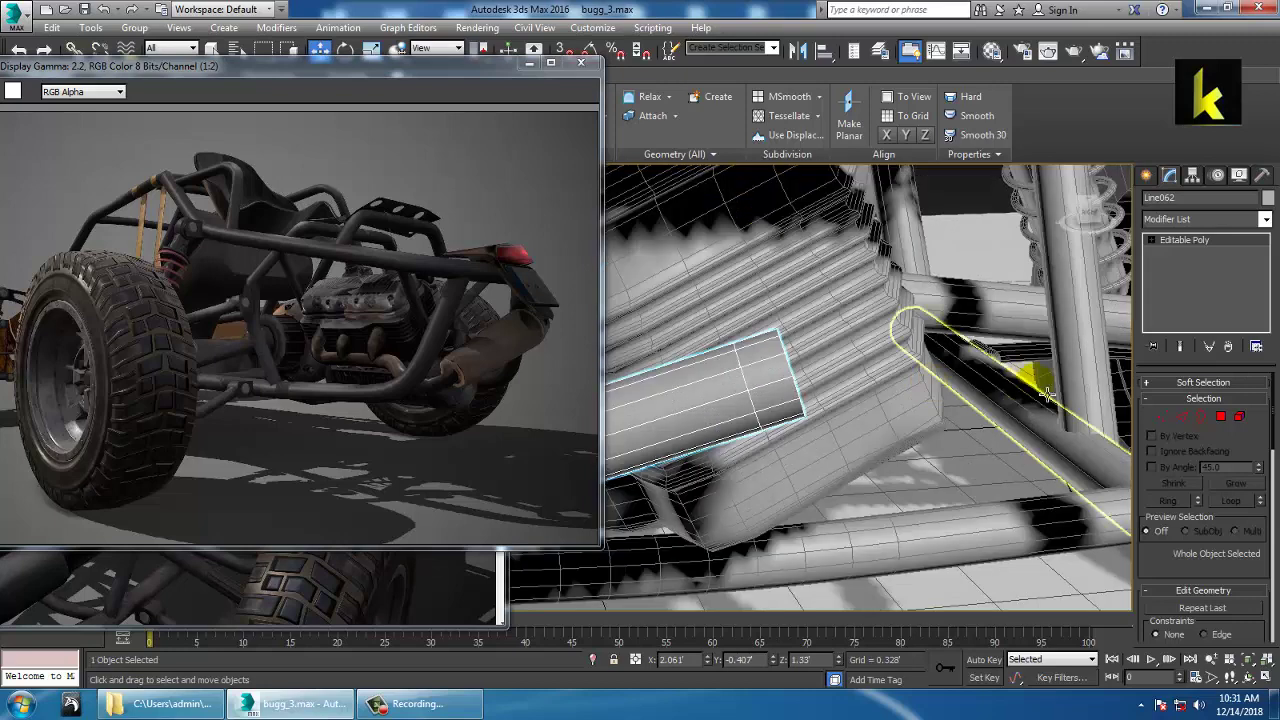
Select only the ring of side polygons between the new edge loop and the pipe's end, excluding the end cap
click(1229, 419)
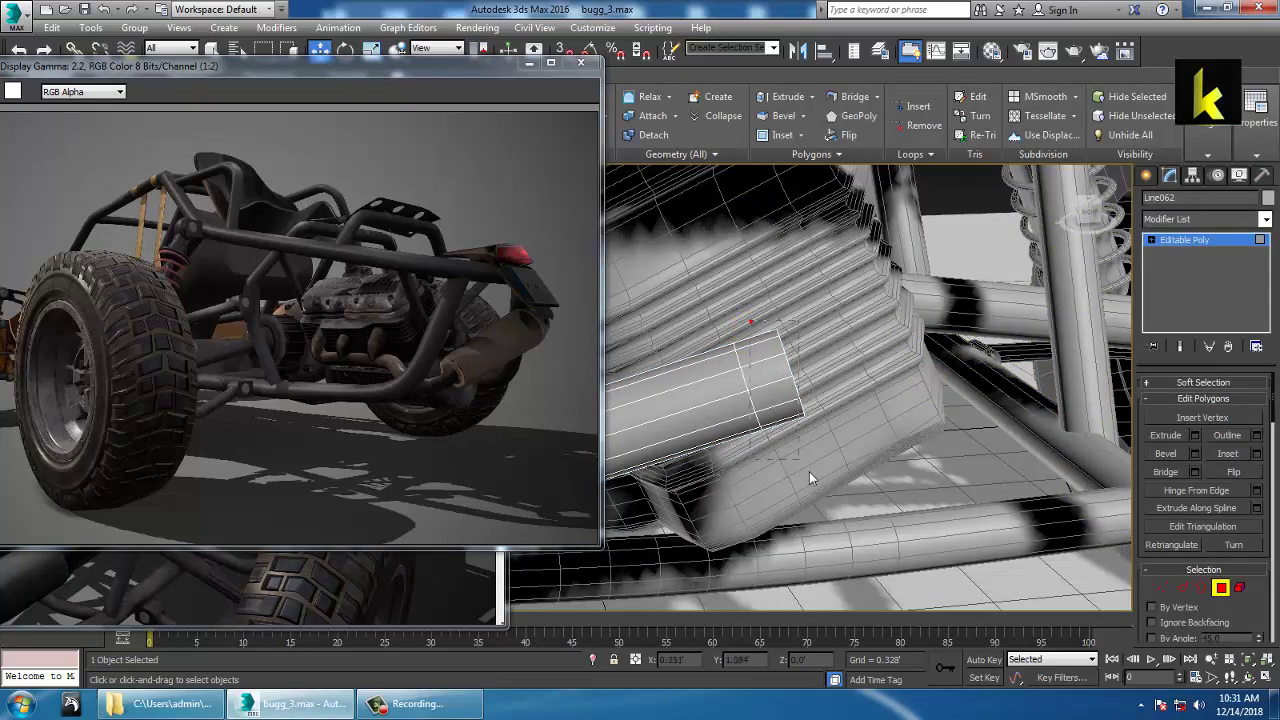
drag(809, 471, 810, 473)
key(F2)
alt+drag(718, 527, 720, 530)
alt+middle_drag(730, 480, 791, 362)
alt+click(793, 383)
scroll(791, 359, up, 3)
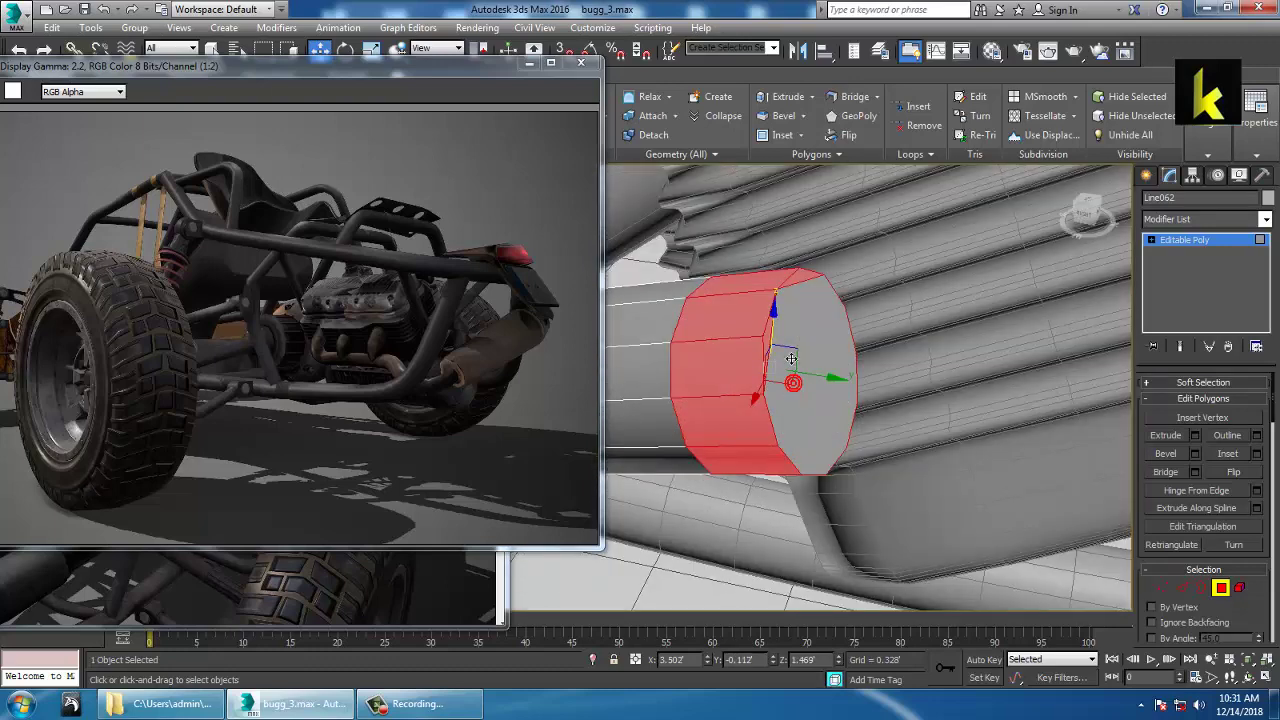
alt+click(803, 275)
alt+middle_drag(831, 345, 874, 341)
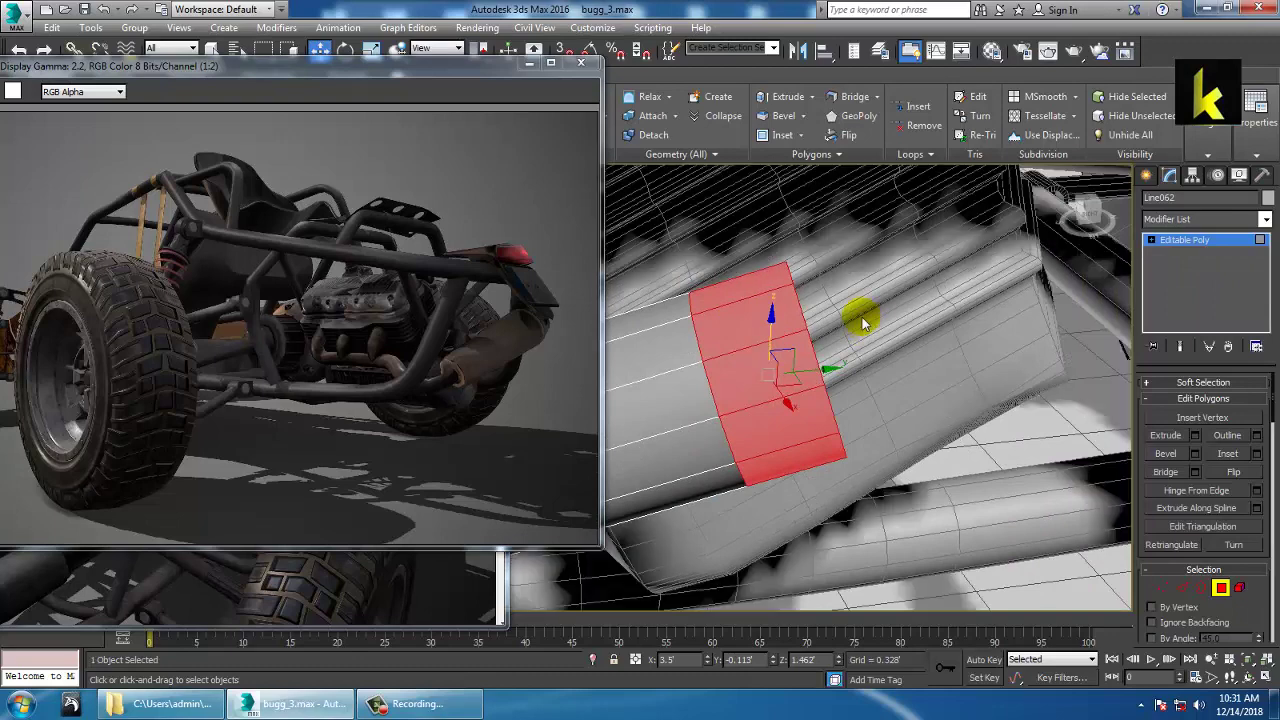
Try extruding the selected polygon ring outward by local normal with a height of 0.035'
click(1195, 436)
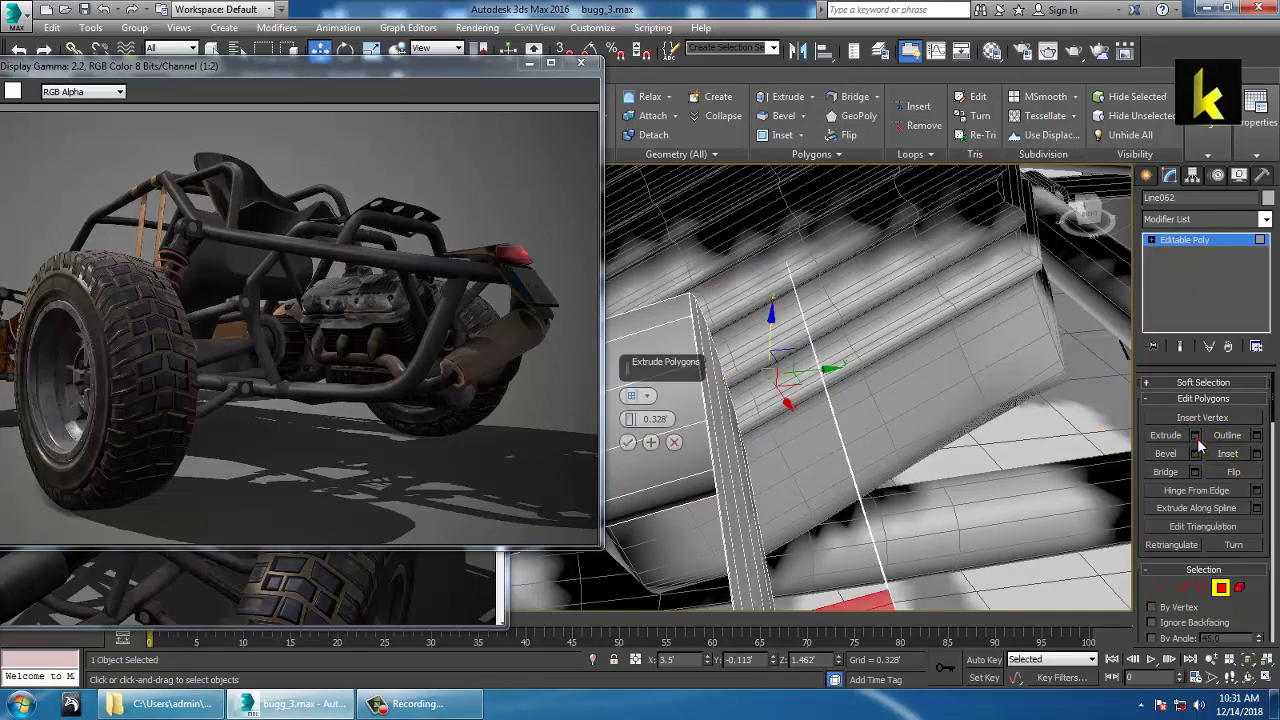
click(635, 396)
click(663, 424)
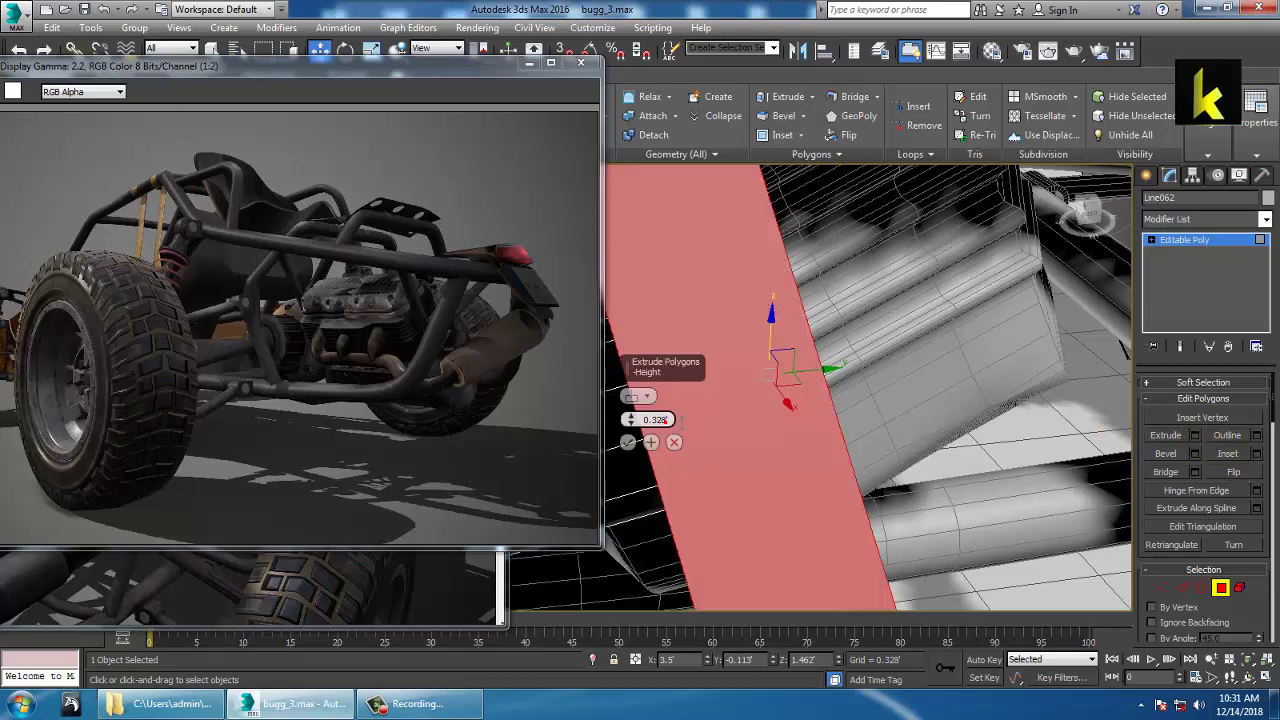
drag(630, 421, 643, 481)
click(627, 442)
scroll(791, 394, down, 4)
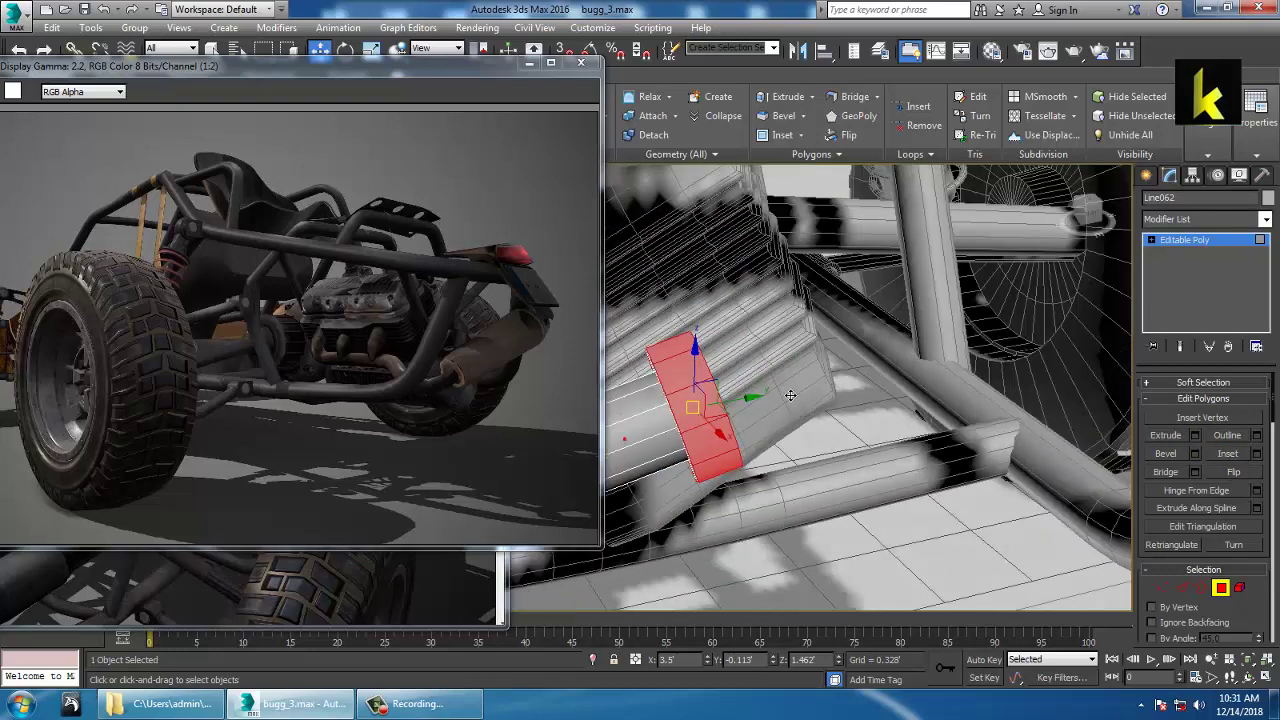
alt+middle_drag(791, 394, 805, 378)
scroll(803, 378, down, 4)
alt+middle_drag(733, 396, 794, 394)
scroll(800, 393, up, 1)
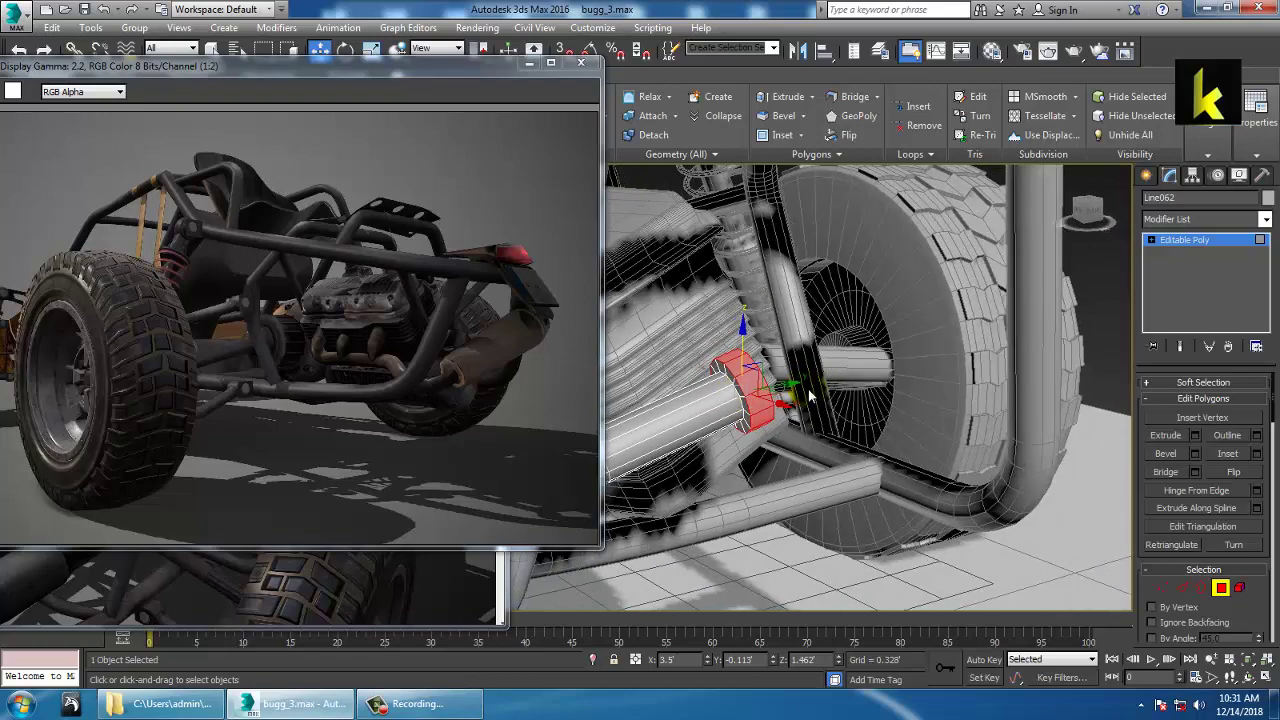
alt+middle_drag(815, 329, 741, 346)
scroll(742, 368, up, 4)
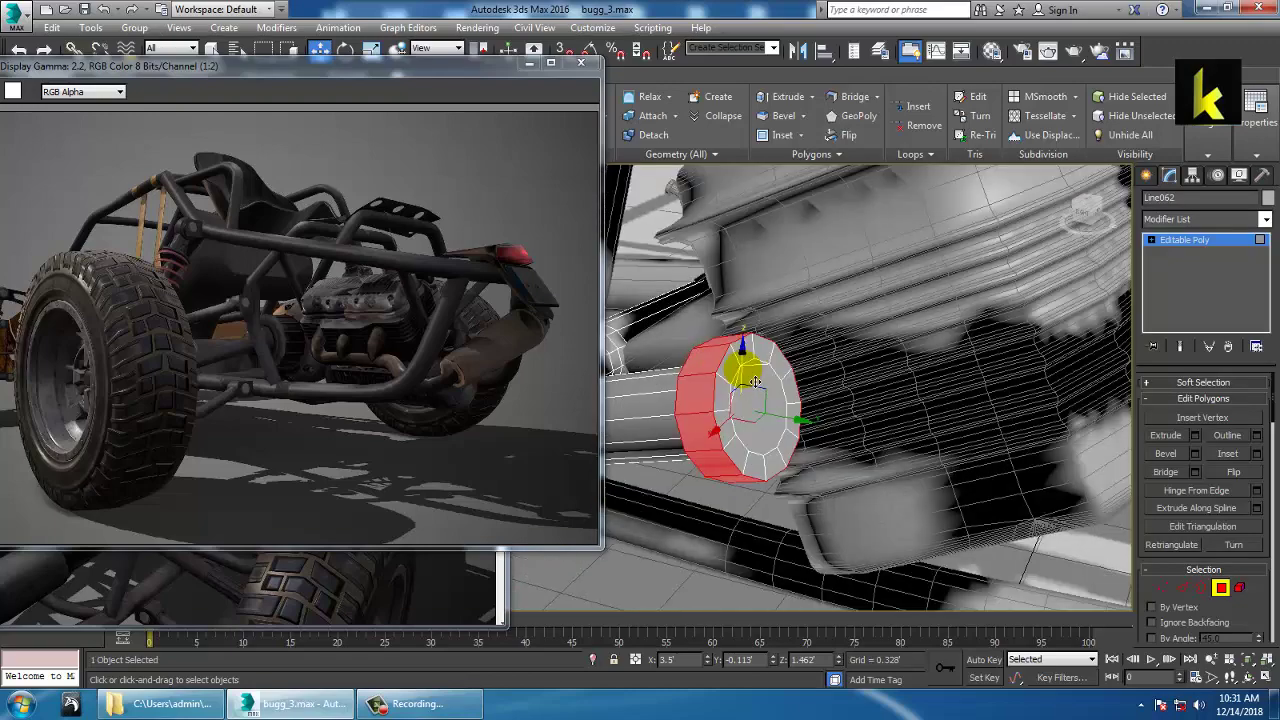
key(ctrl+z)
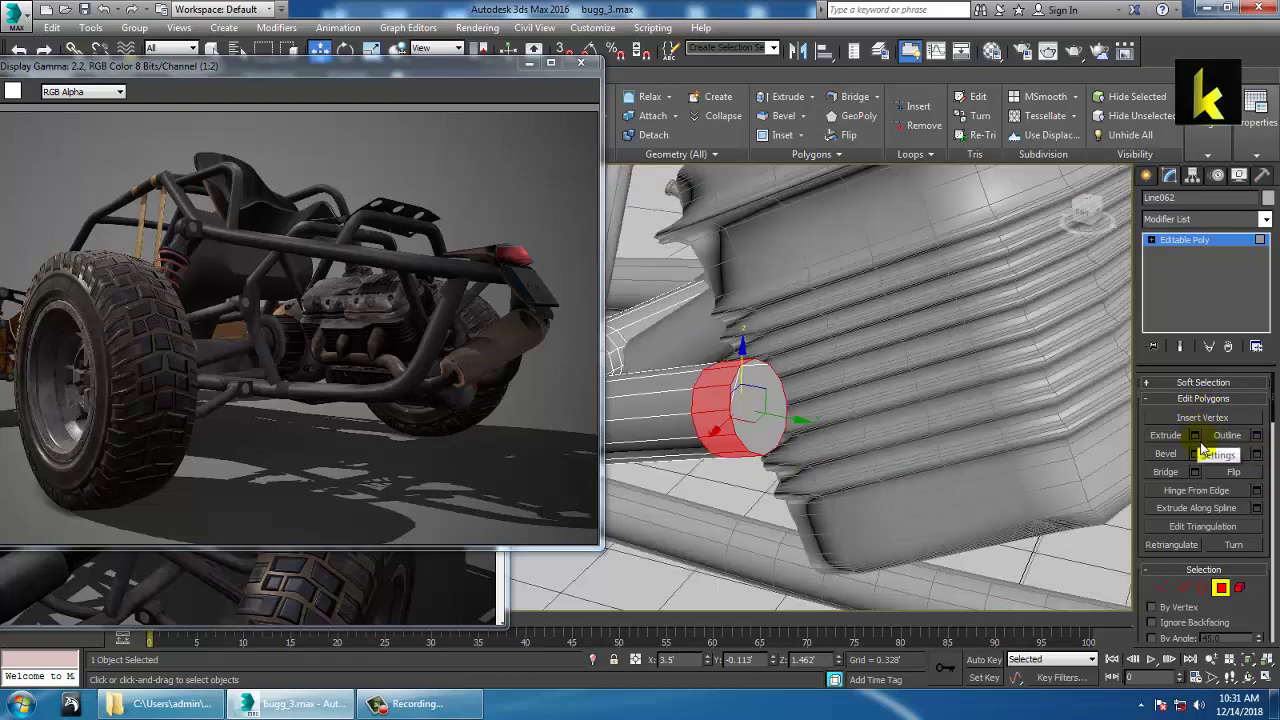
Extrude the ring of side polygons at the pipe's end outward by local normal with a height of 0.056'
click(1195, 436)
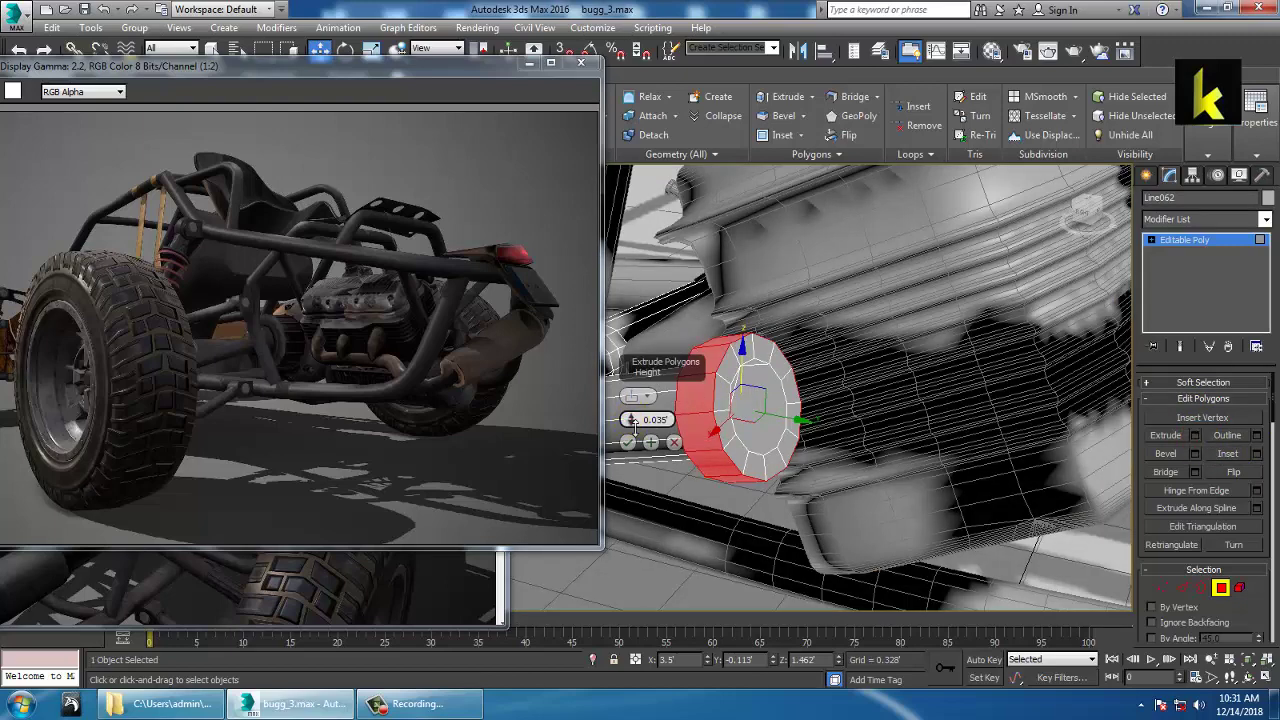
drag(632, 424, 631, 421)
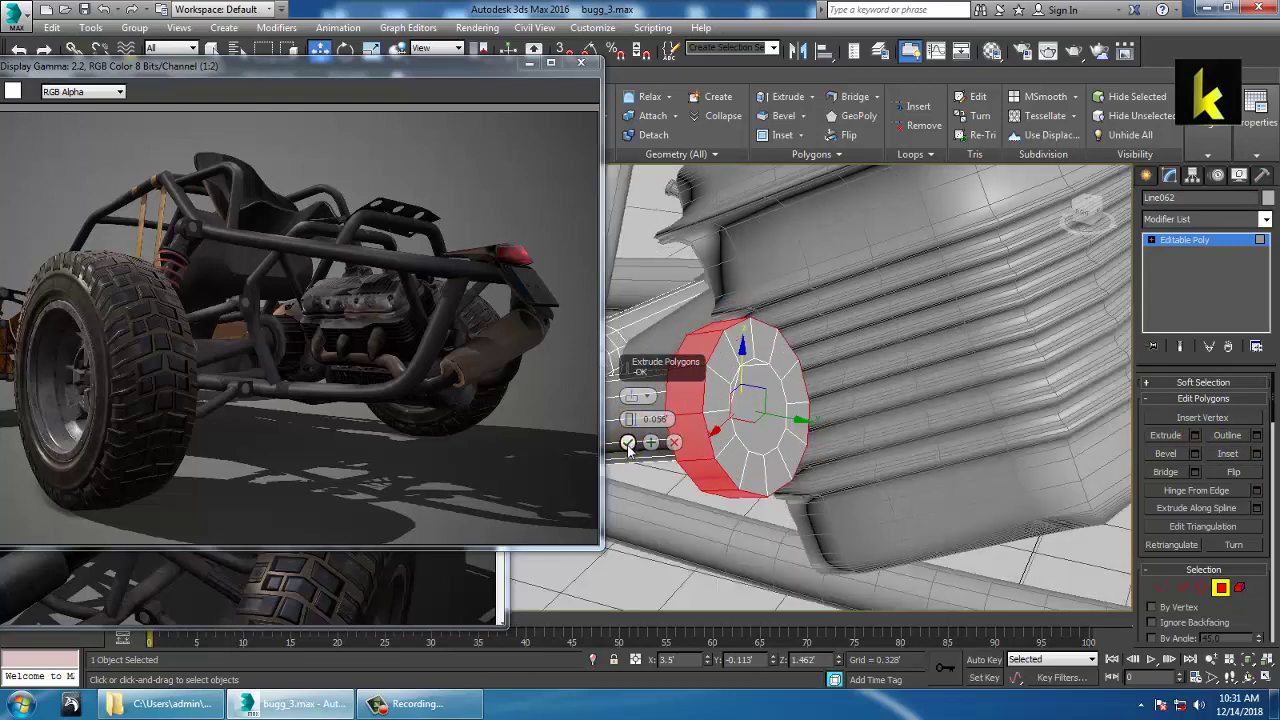
click(628, 445)
Select all polygons on the widened collar's end face, using the edge ring for the outer band and adding the centre cap
scroll(627, 446, down, 5)
alt+middle_drag(627, 446, 830, 412)
middle_drag(830, 412, 797, 447)
scroll(799, 461, up, 3)
scroll(797, 447, up, 3)
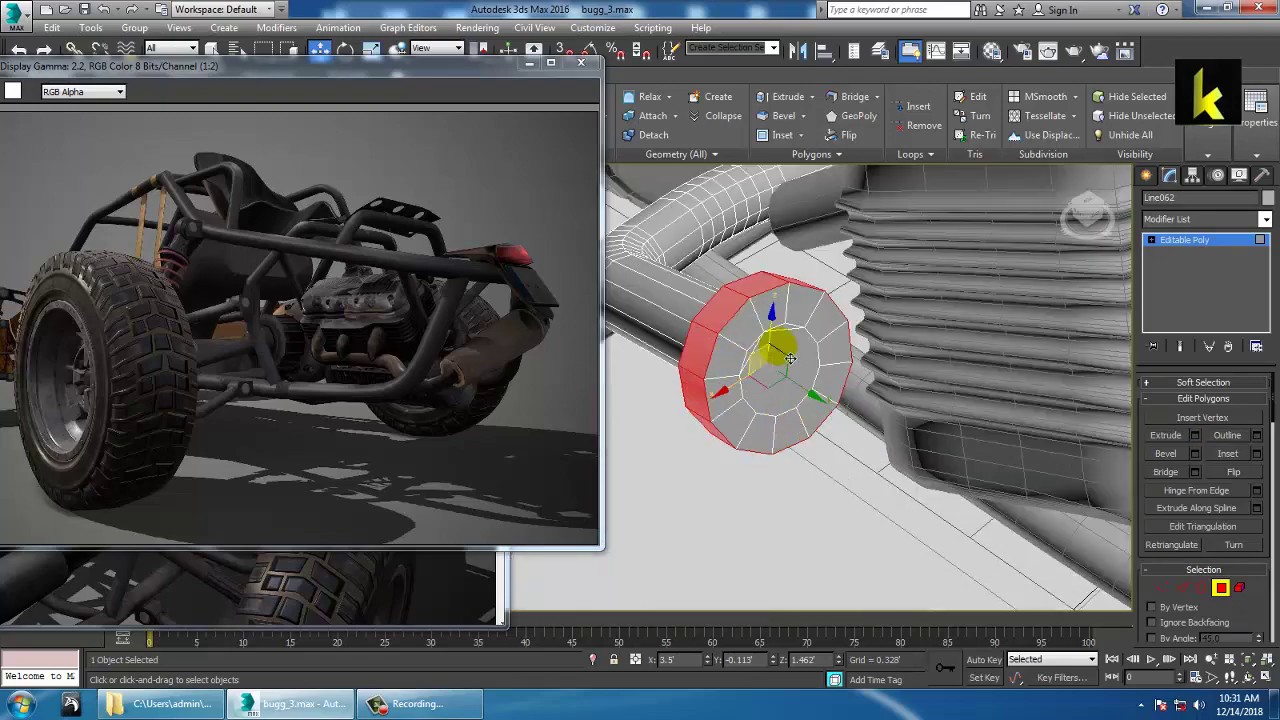
click(1185, 590)
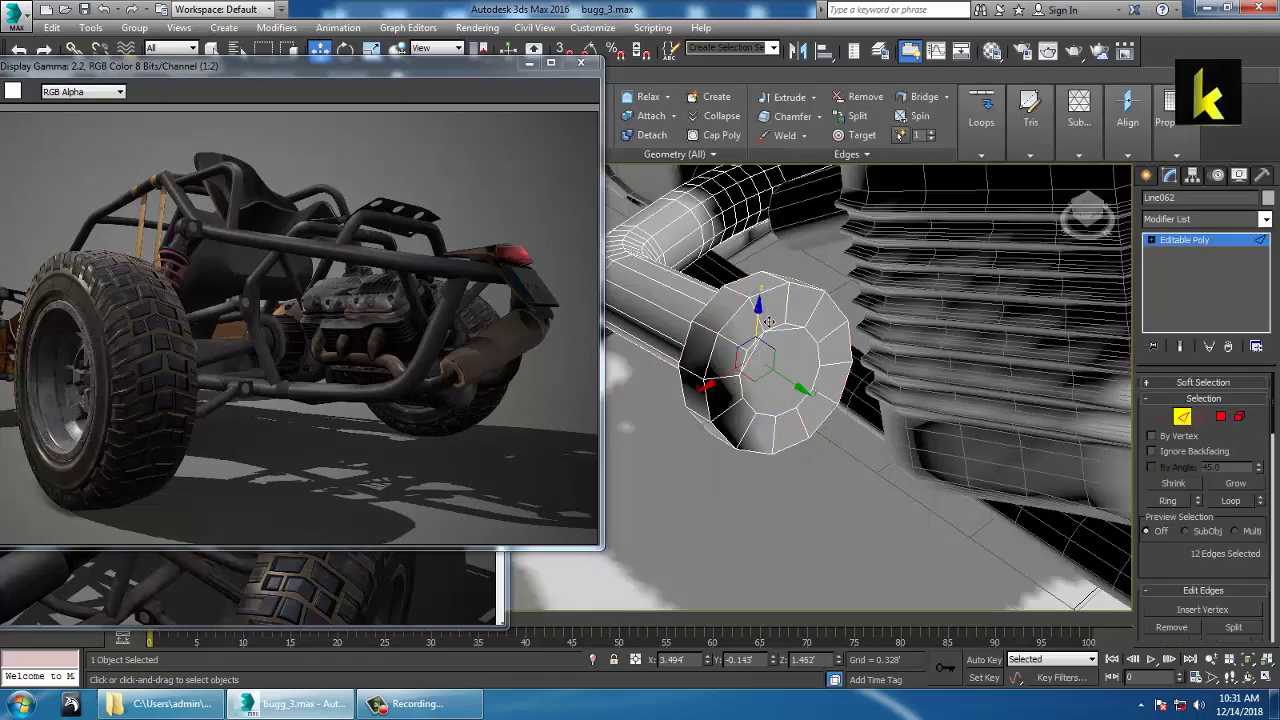
click(758, 309)
key(alt+r)
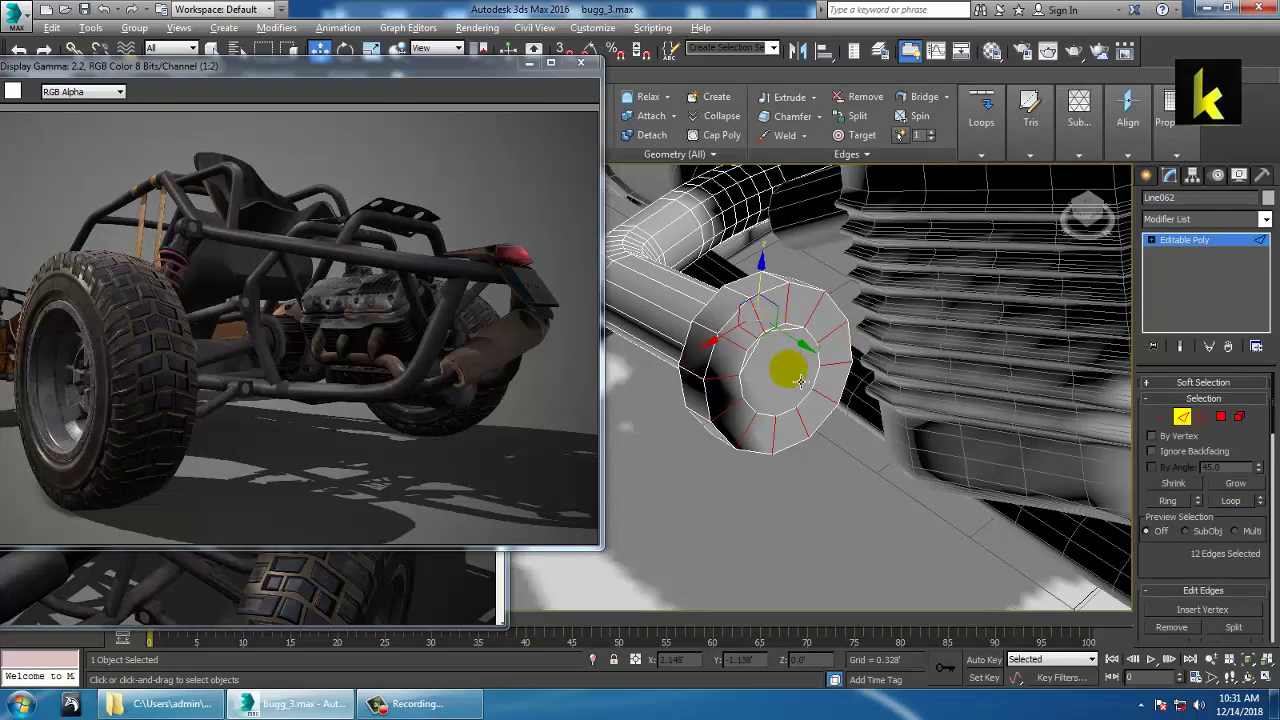
click(837, 362)
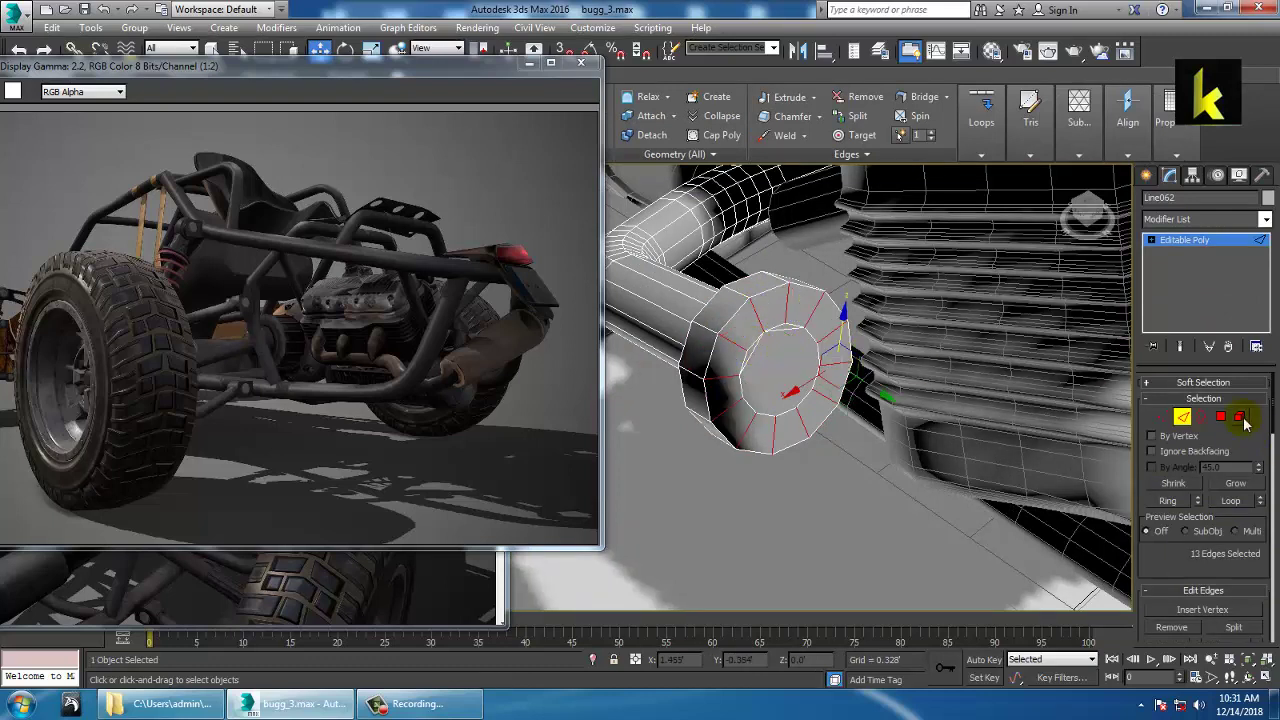
ctrl+click(1224, 417)
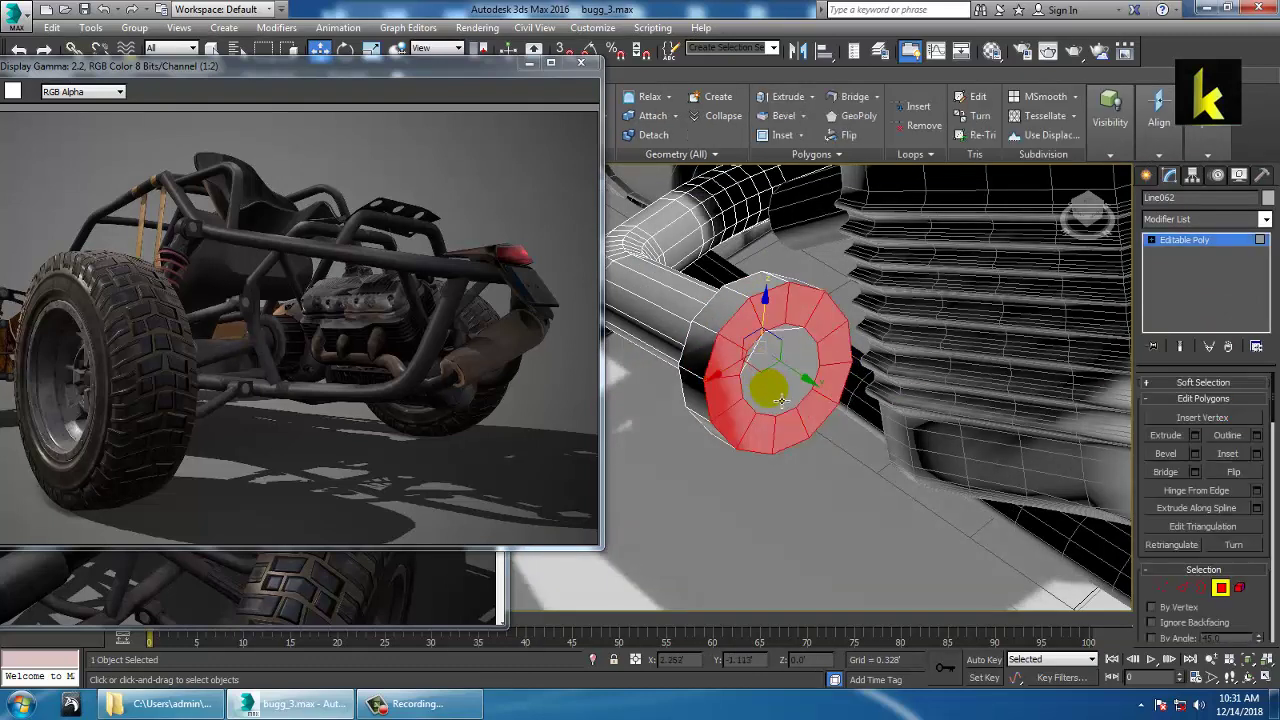
ctrl+click(769, 388)
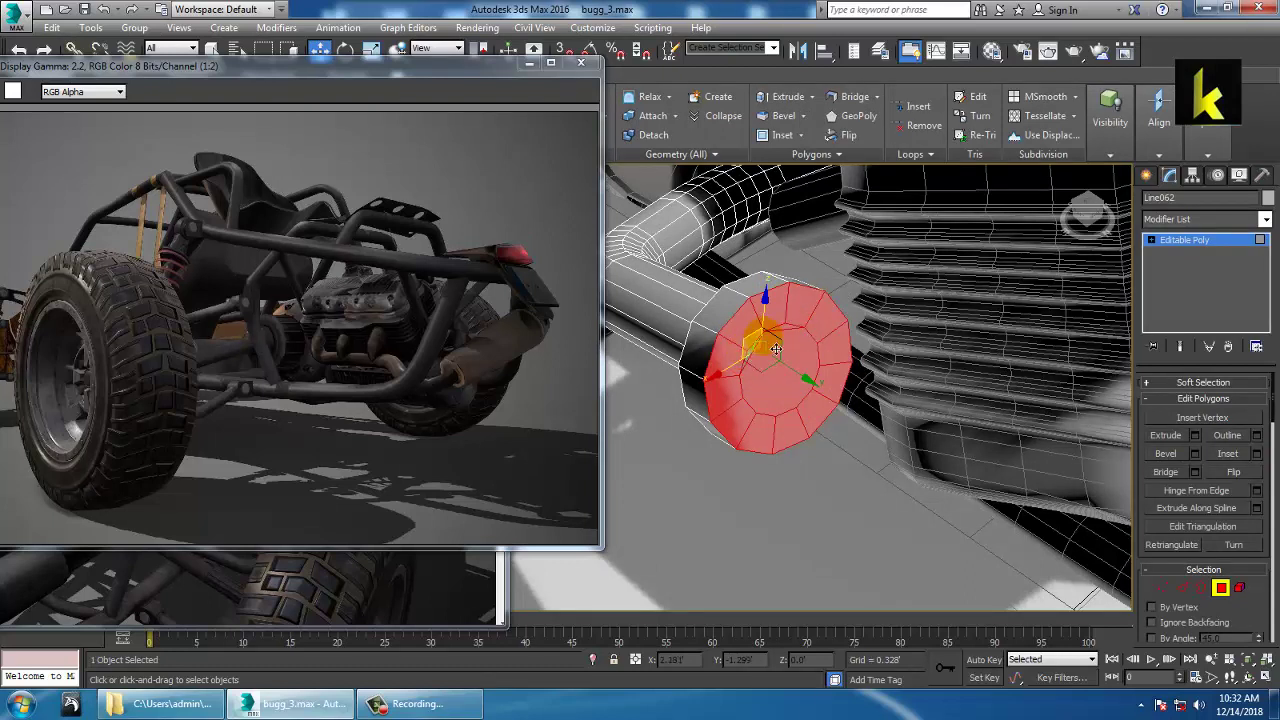
scroll(776, 349, up, 4)
ctrl+click(694, 372)
scroll(705, 378, down, 5)
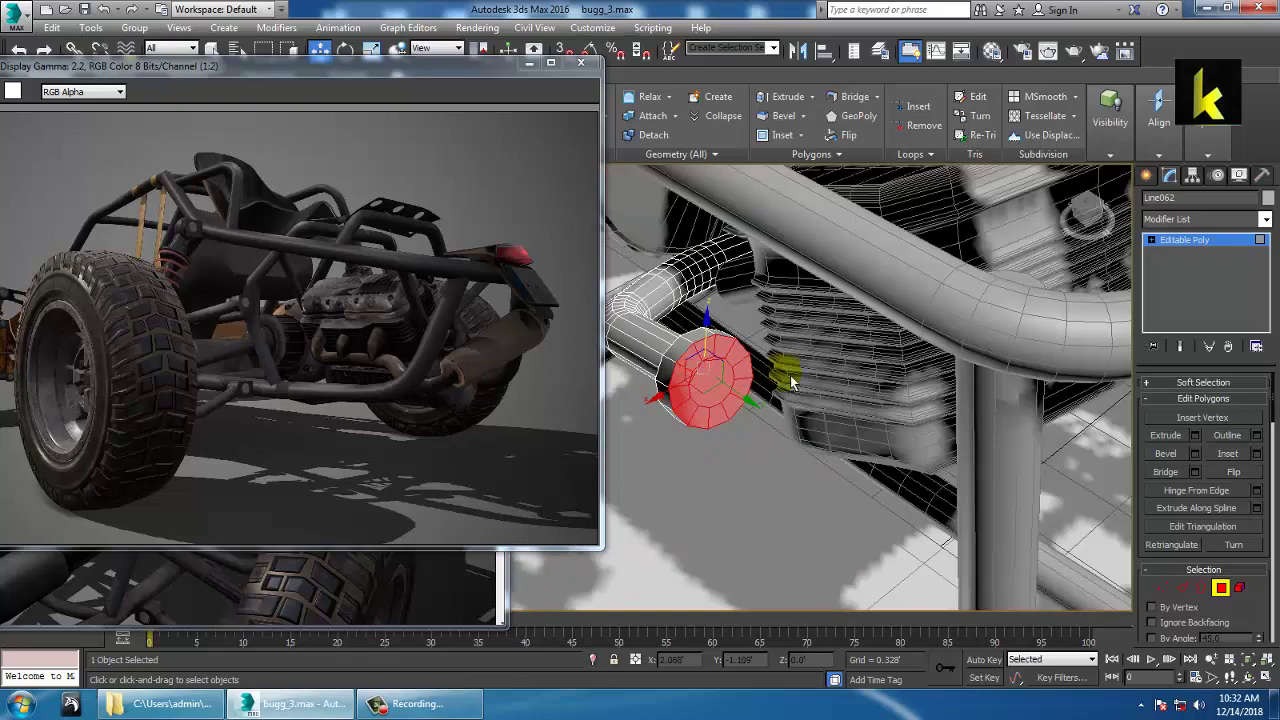
alt+middle_drag(791, 382, 900, 330)
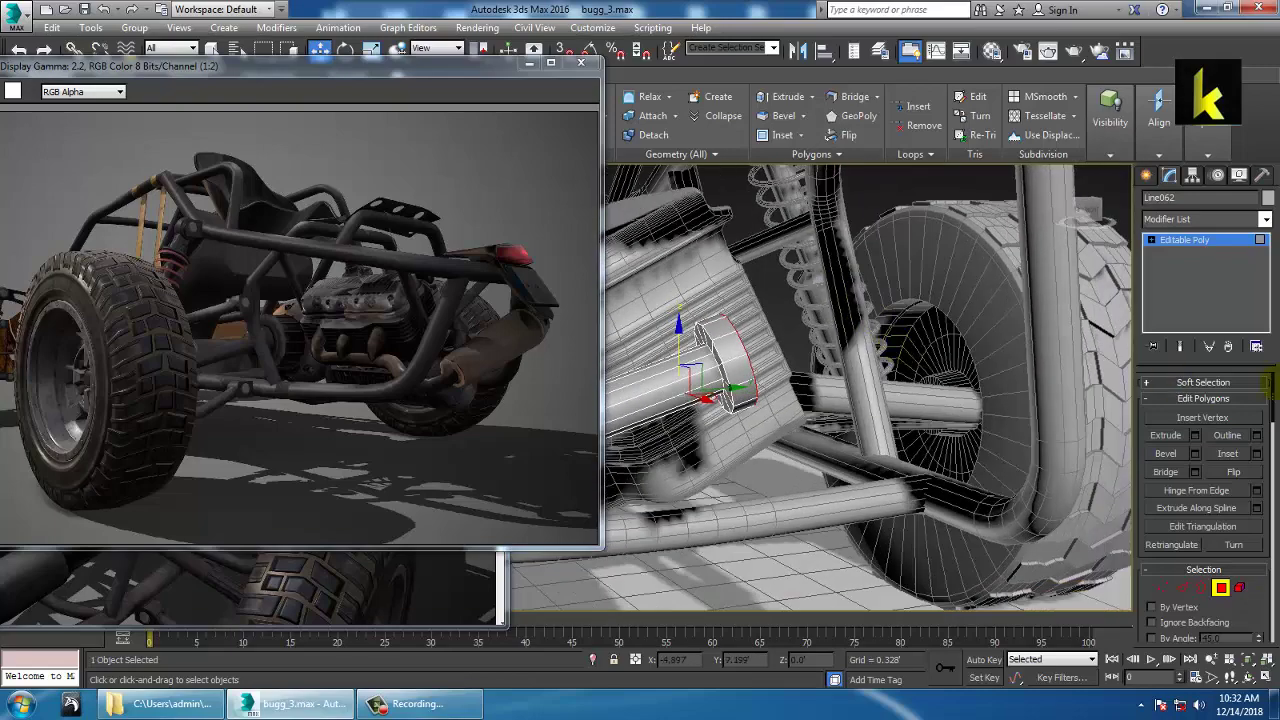
click(1197, 437)
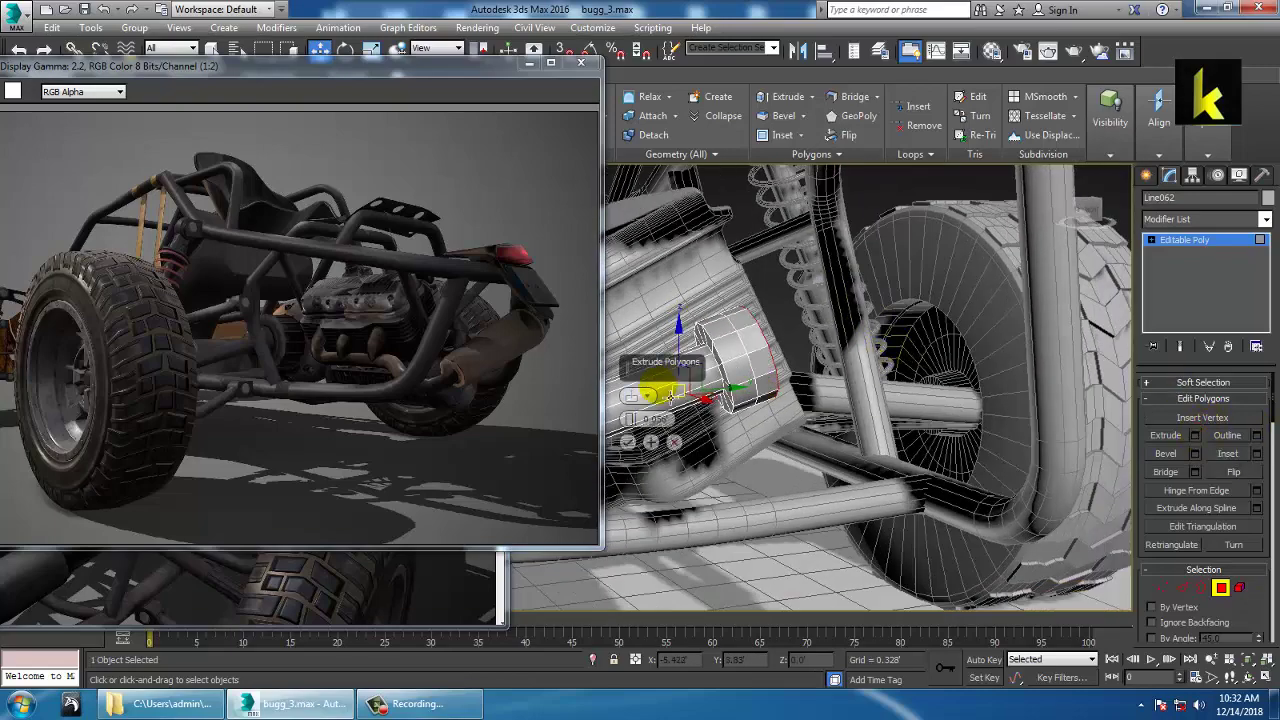
click(676, 444)
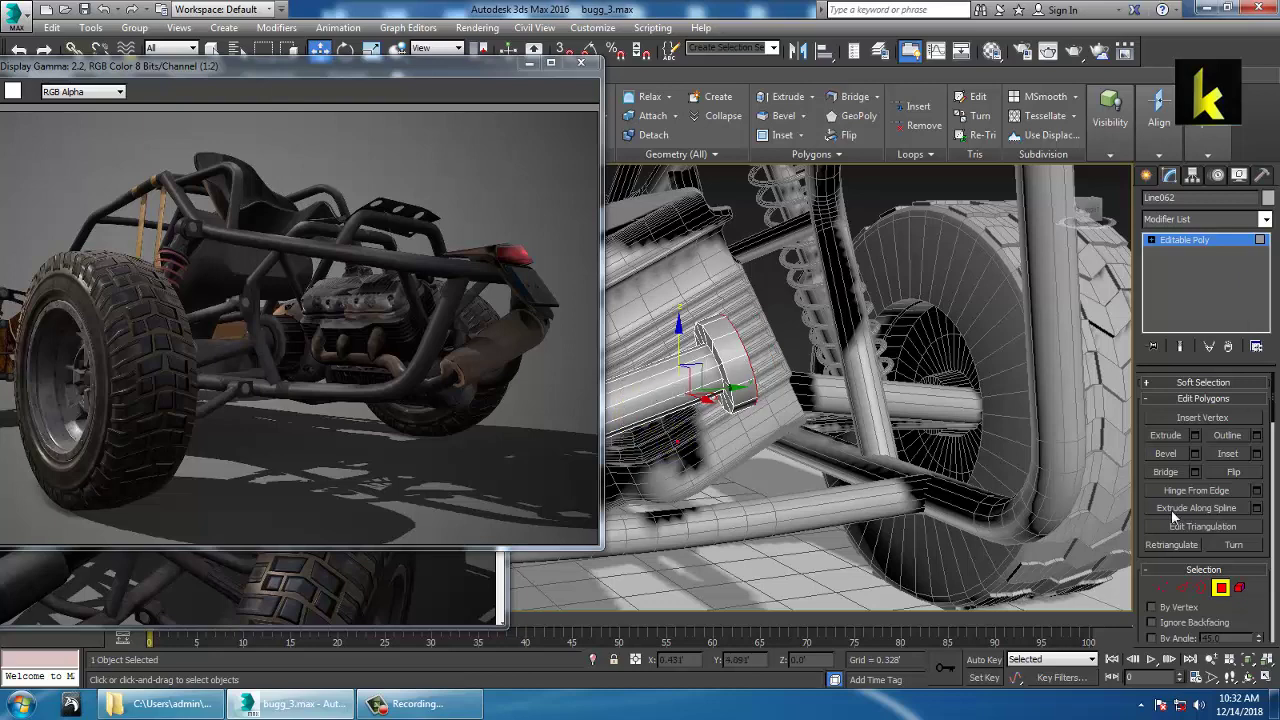
Bevel the collar's end face outward with a height of 0.685' and an outline of 0.026' to form the muffler body
click(1195, 454)
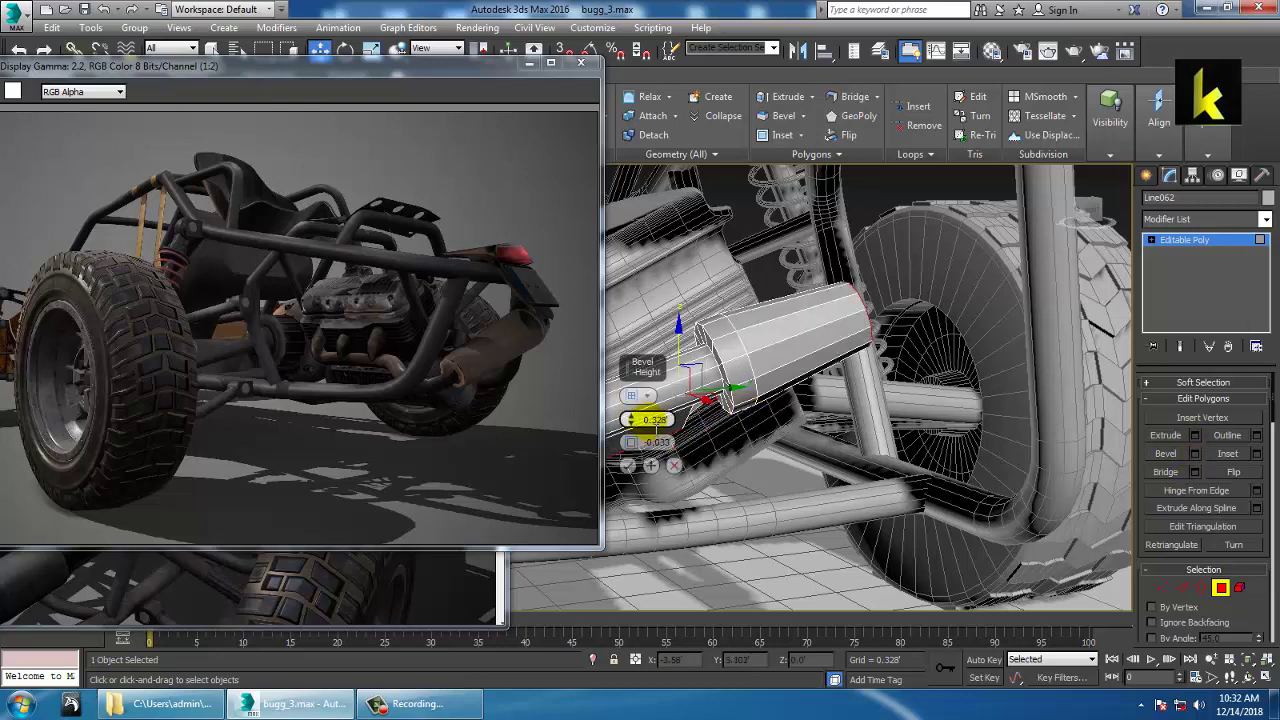
mouse_move(641, 421)
mouse_down()
mouse_move(631, 418)
mouse_move(643, 439)
mouse_move(633, 421)
mouse_up()
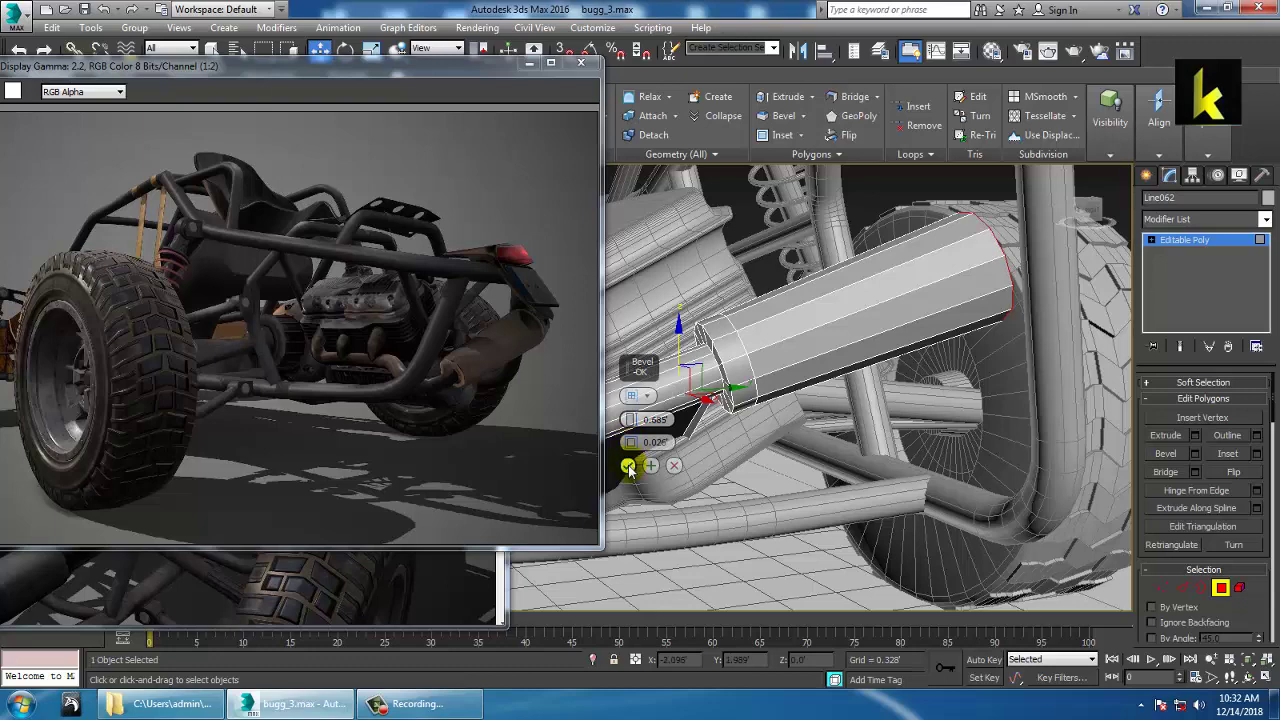
click(629, 467)
Bevel the muffler's end face again with a short height and a reduced outline to form a tapered tip
alt+middle_drag(960, 325, 840, 381)
click(1195, 454)
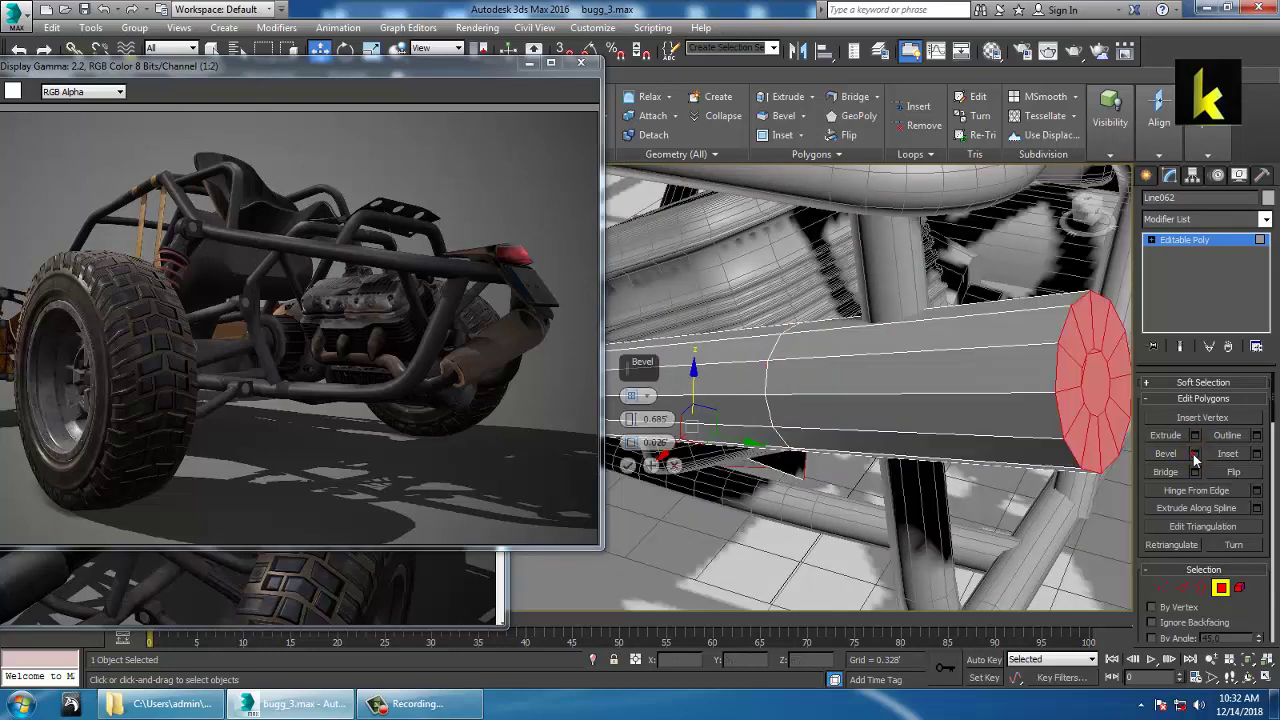
drag(647, 453, 662, 536)
drag(635, 444, 643, 466)
click(628, 468)
Delete the centre cap polygons on the muffler's end face to open a round hole
alt+middle_drag(862, 425, 818, 420)
click(796, 398)
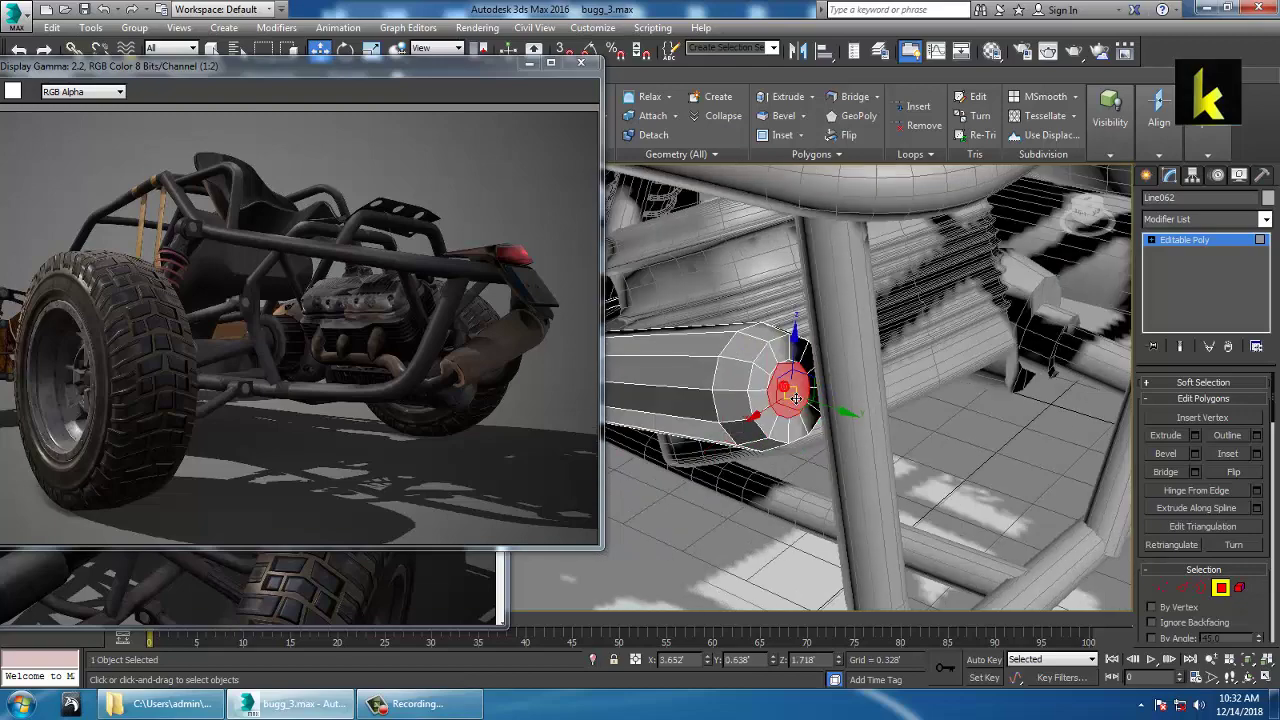
key(Delete)
Select the open border of the muffler's end hole and extend its edges inward into the muffler
scroll(795, 403, down, 10)
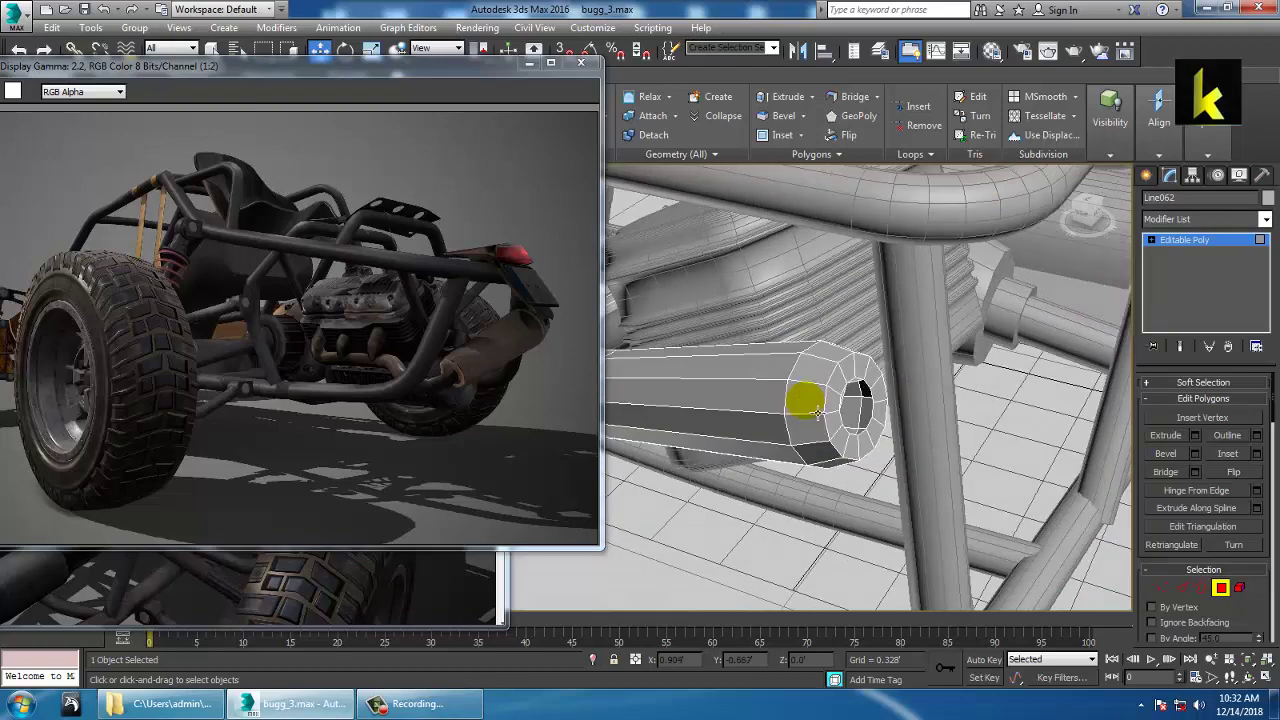
alt+middle_drag(903, 333, 925, 337)
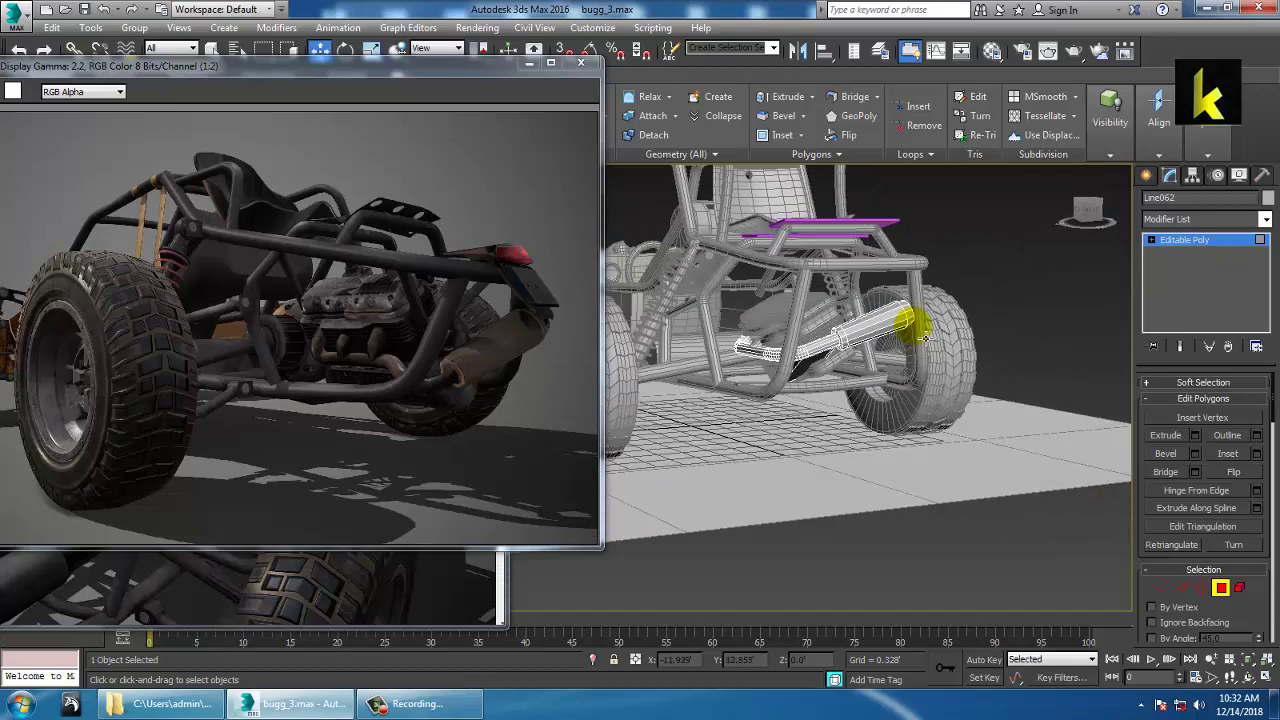
scroll(923, 333, up, 8)
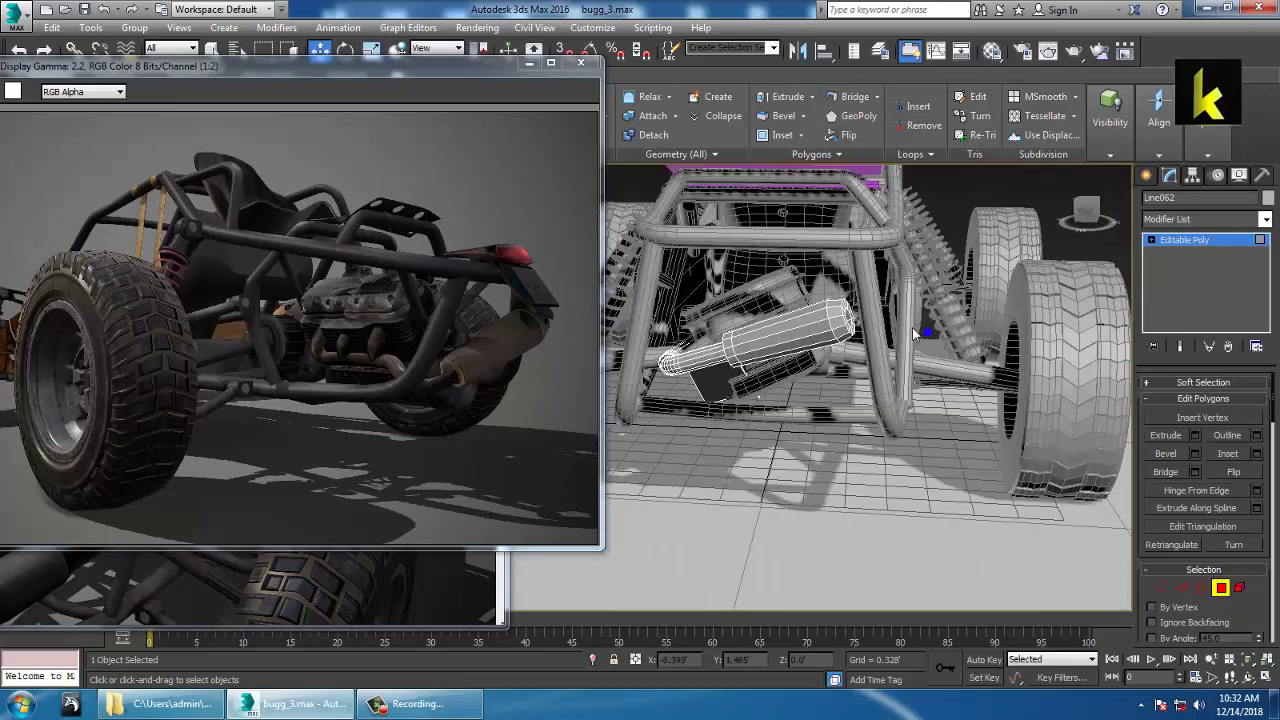
scroll(888, 352, up, 2)
middle_drag(865, 339, 1176, 420)
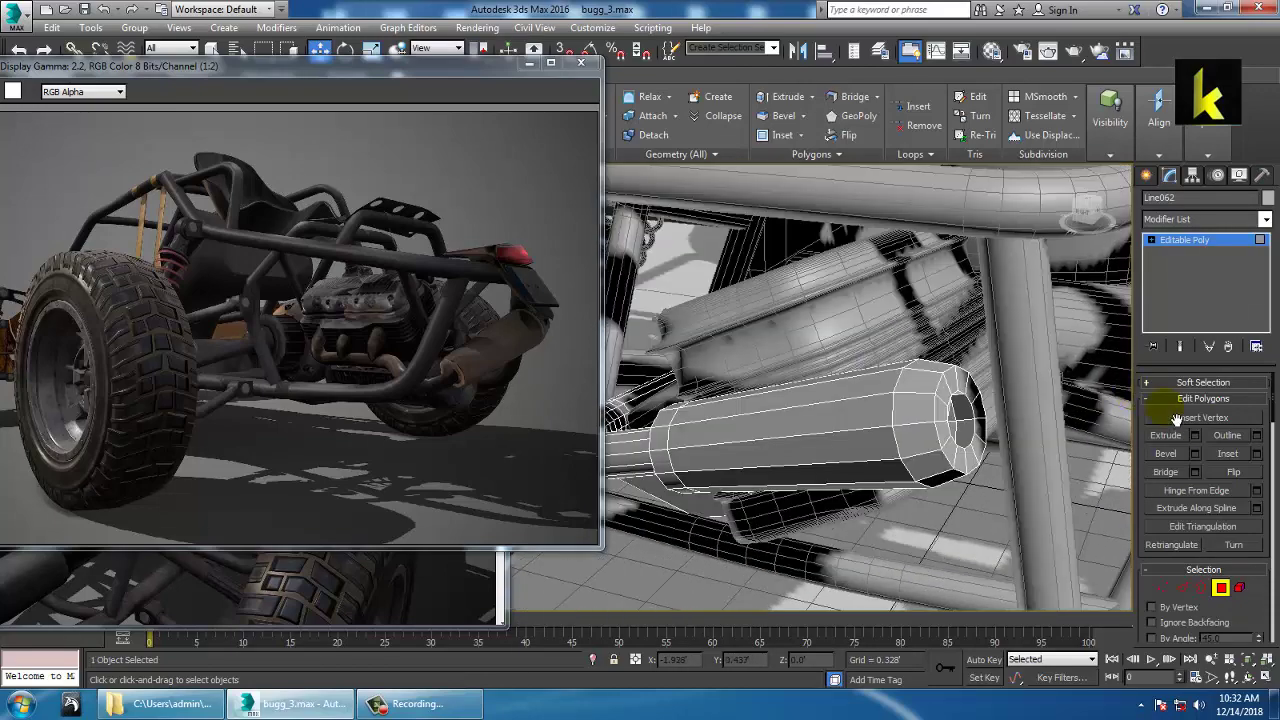
click(1202, 590)
scroll(963, 443, up, 3)
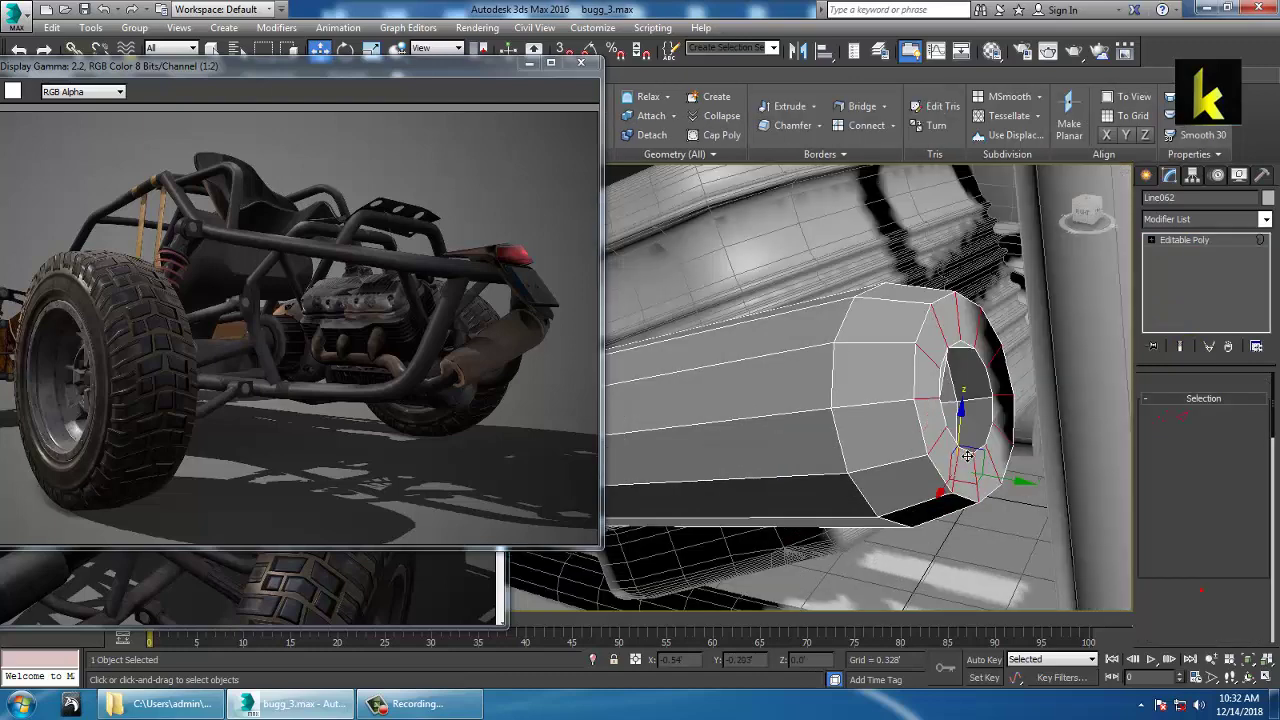
click(968, 357)
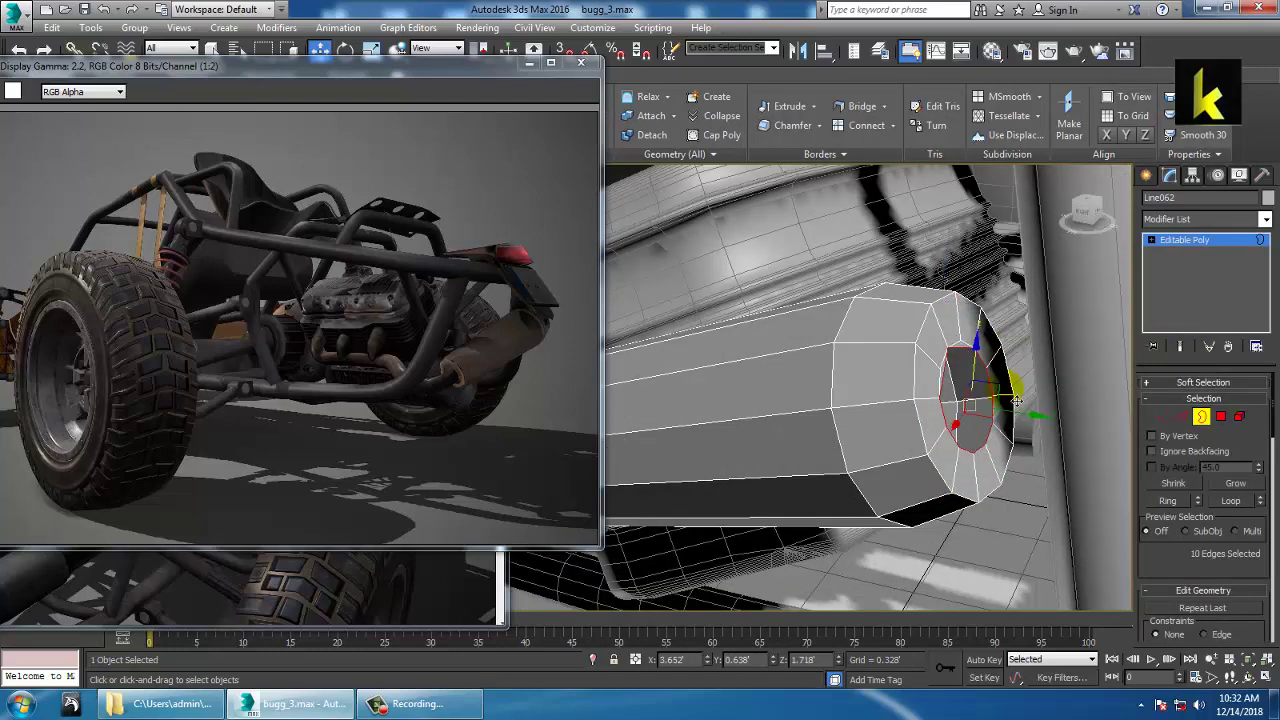
shift+drag(1039, 427, 1013, 426)
Finish editing the muffler, then select the short bent pipe between the engine and the exhaust for vertex editing
scroll(893, 437, down, 4)
alt+middle_drag(946, 419, 943, 377)
scroll(899, 390, down, 5)
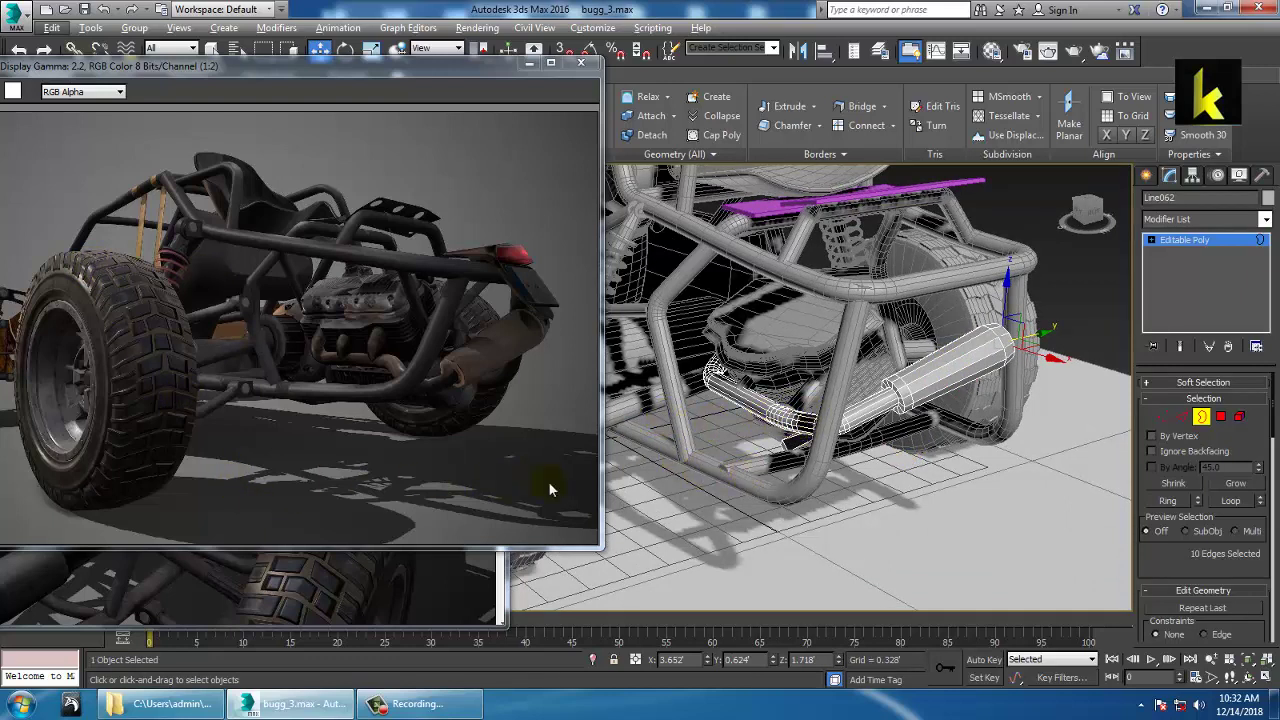
alt+middle_drag(773, 349, 760, 339)
scroll(760, 345, up, 5)
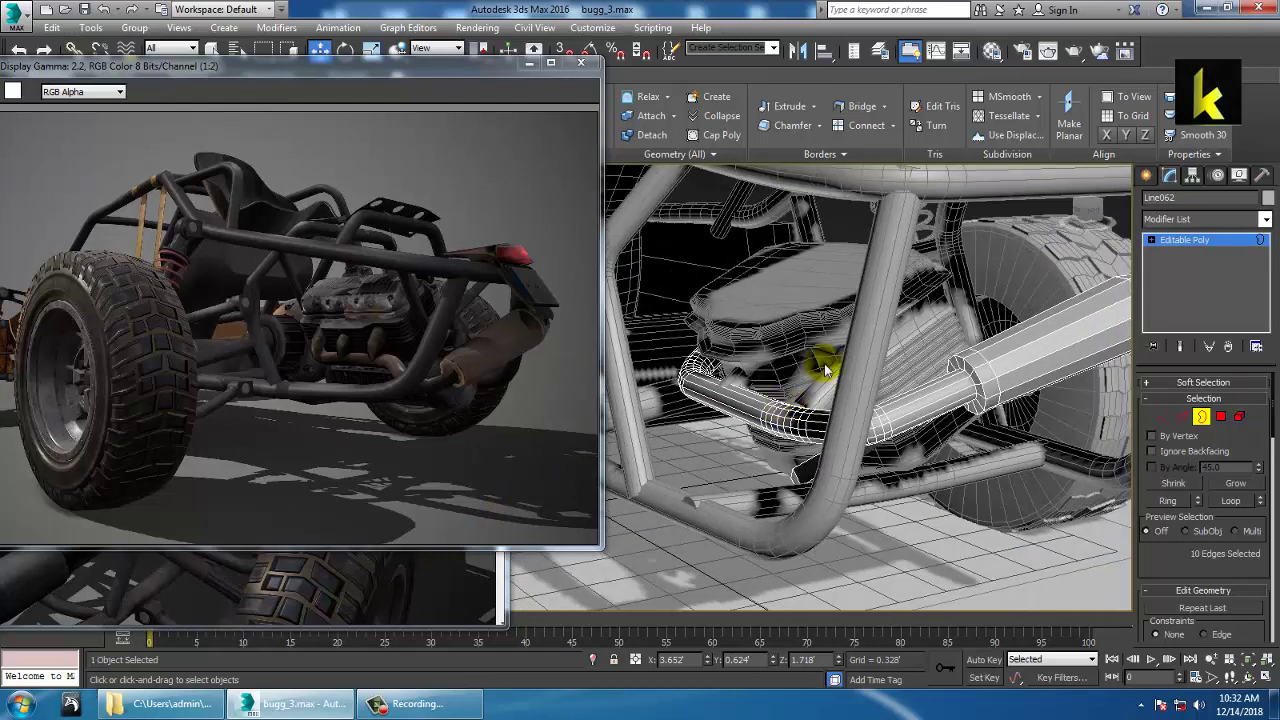
click(1172, 244)
click(824, 391)
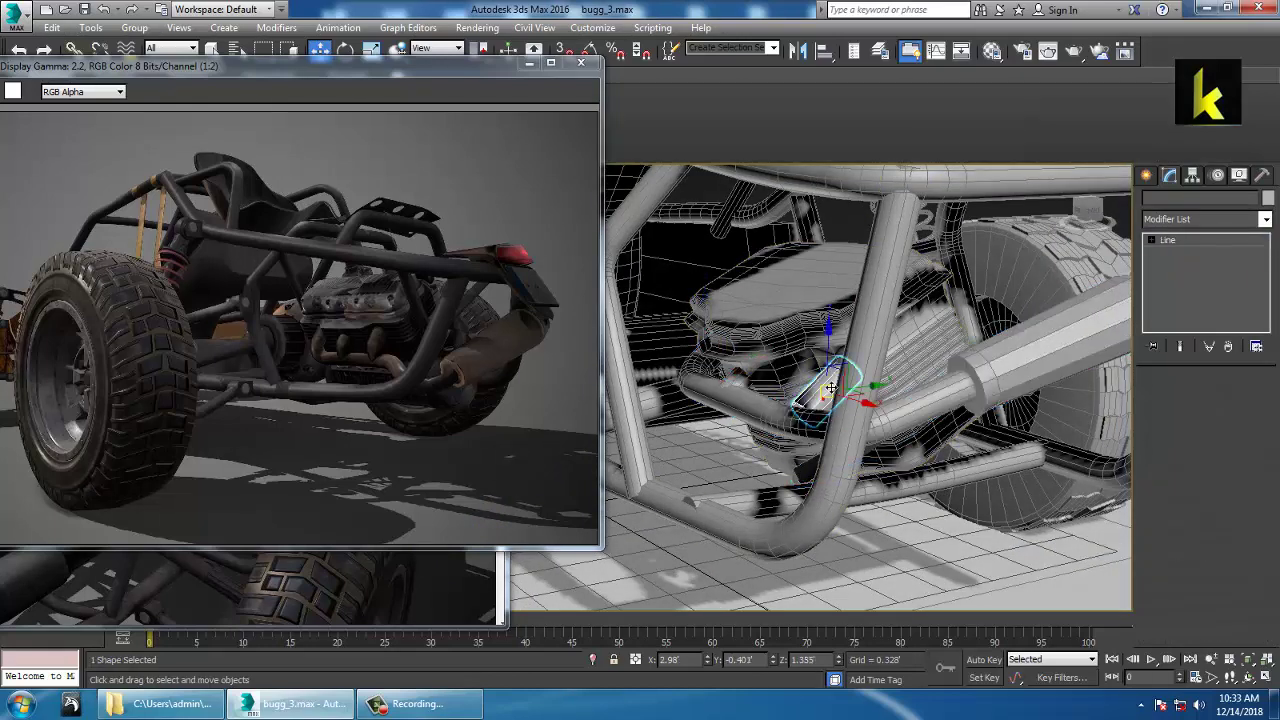
alt+middle_drag(824, 391, 845, 393)
right_click(834, 392)
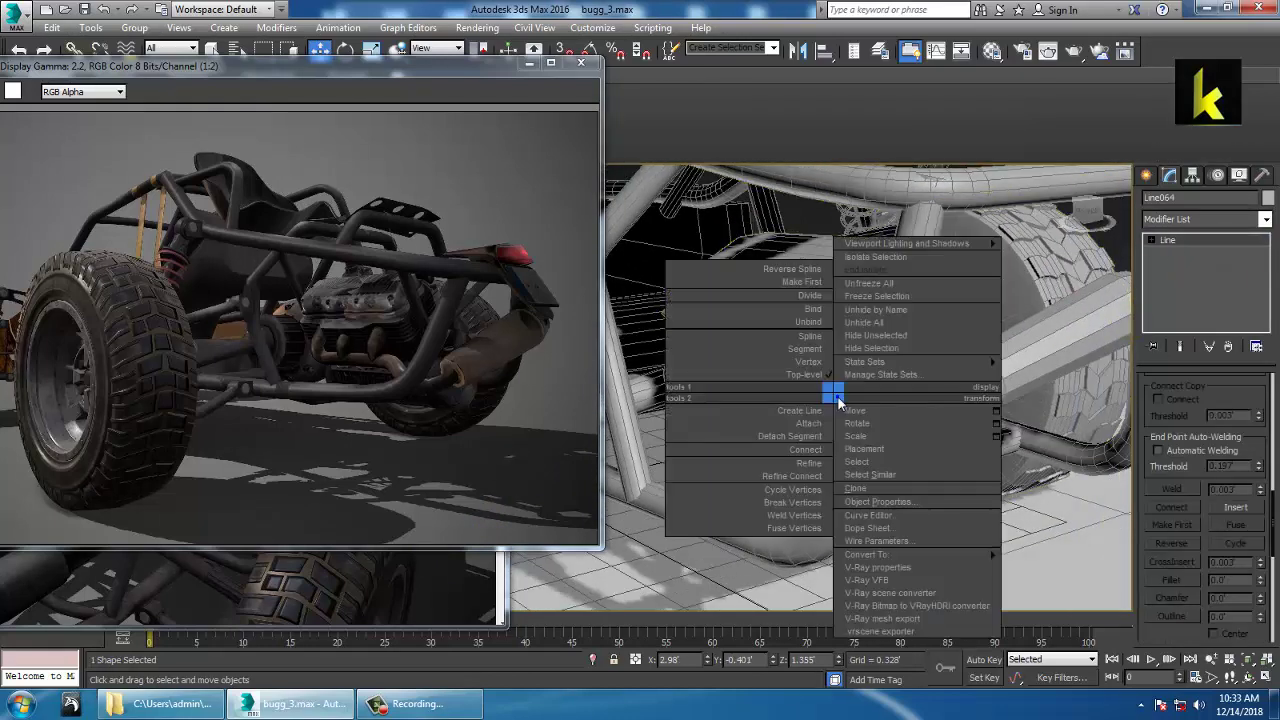
click(806, 465)
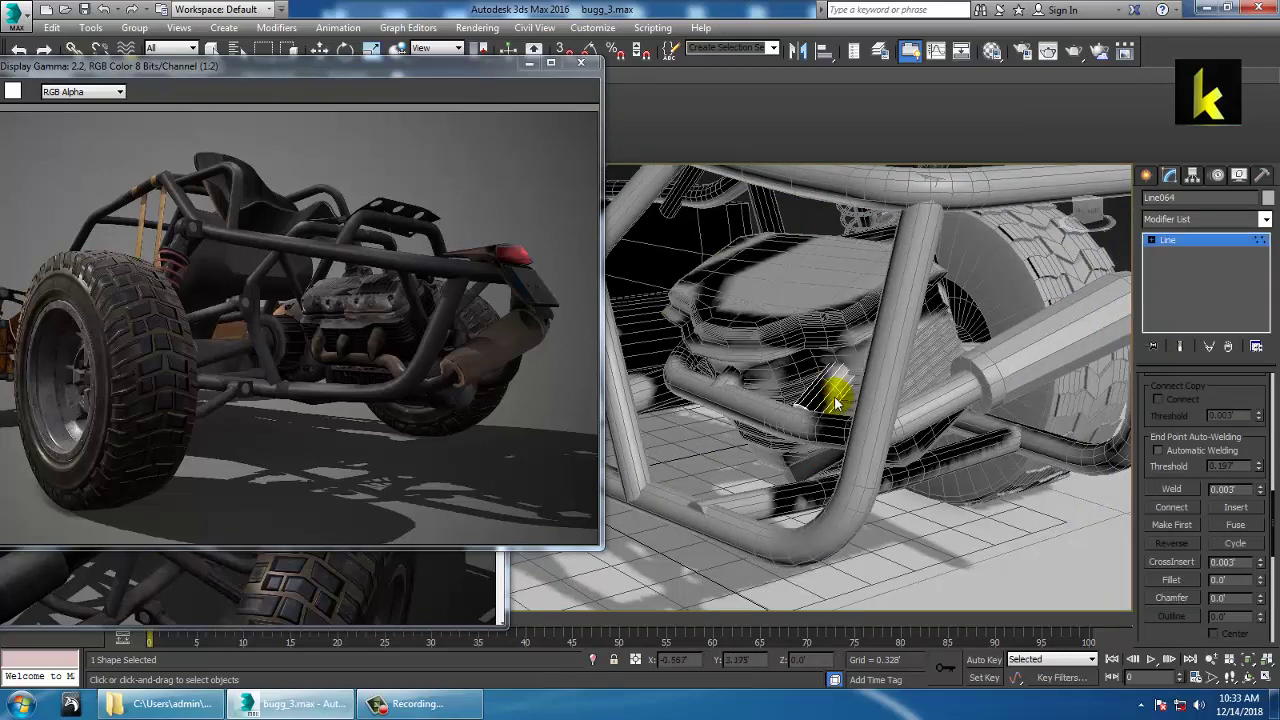
Try moving the entire short bent pipe toward the engine, then undo the move
drag(839, 407, 816, 406)
scroll(820, 405, up, 5)
key(1)
key(w)
alt+middle_drag(842, 404, 800, 408)
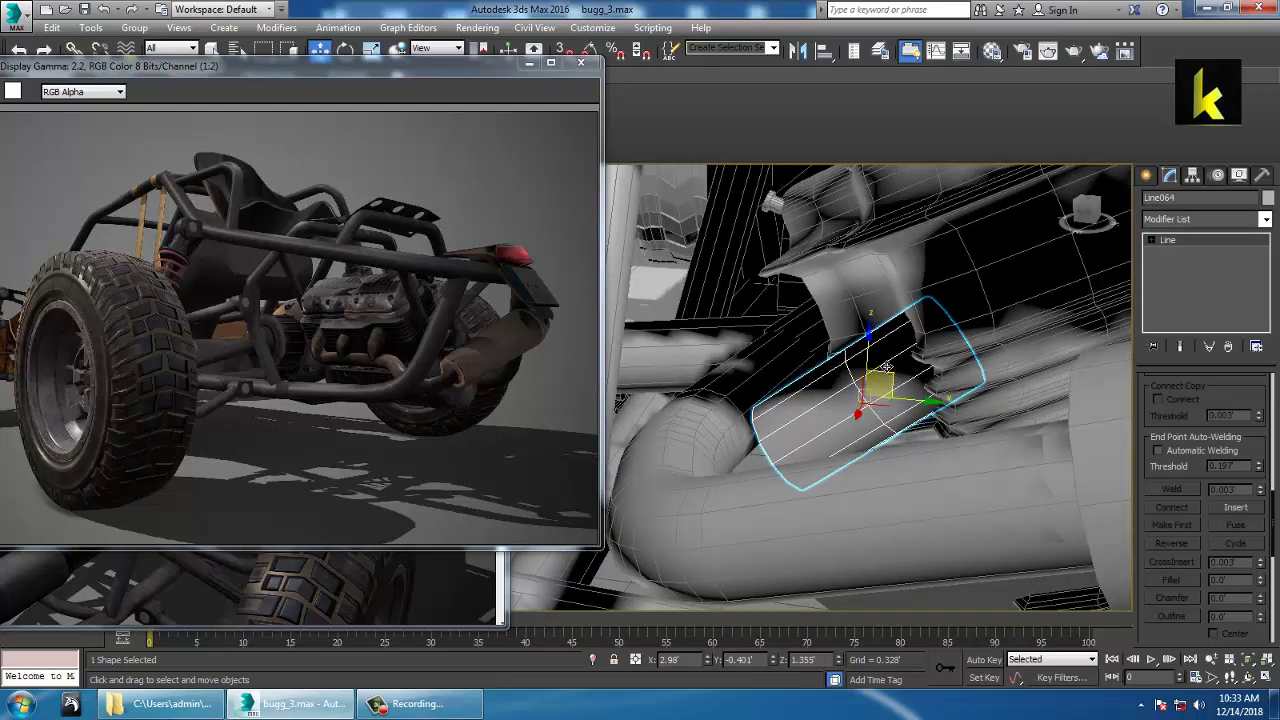
drag(887, 368, 866, 347)
key(ctrl+z)
Move the vertex at the short pipe's bend upward to reshape the curve
key(1)
click(868, 406)
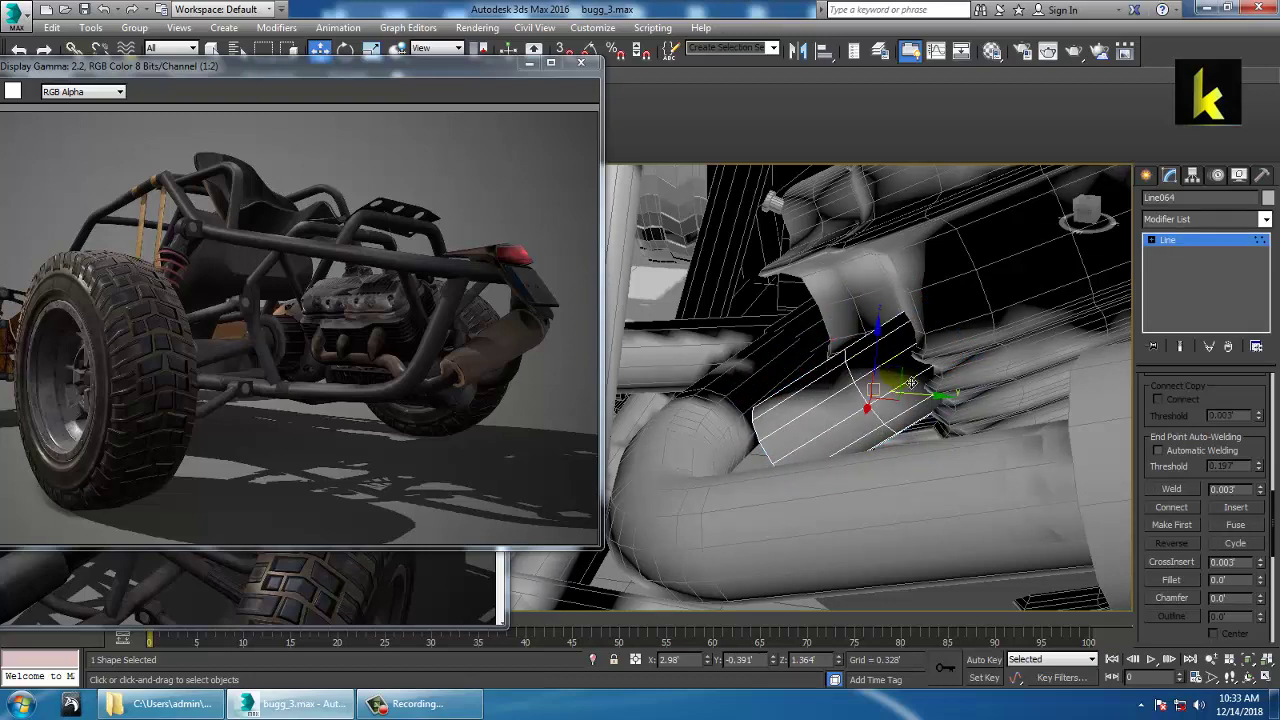
drag(898, 371, 881, 352)
Move the short pipe's lower end vertex down into the exhaust pipe so that they join
alt+middle_drag(840, 352, 918, 355)
drag(714, 414, 904, 552)
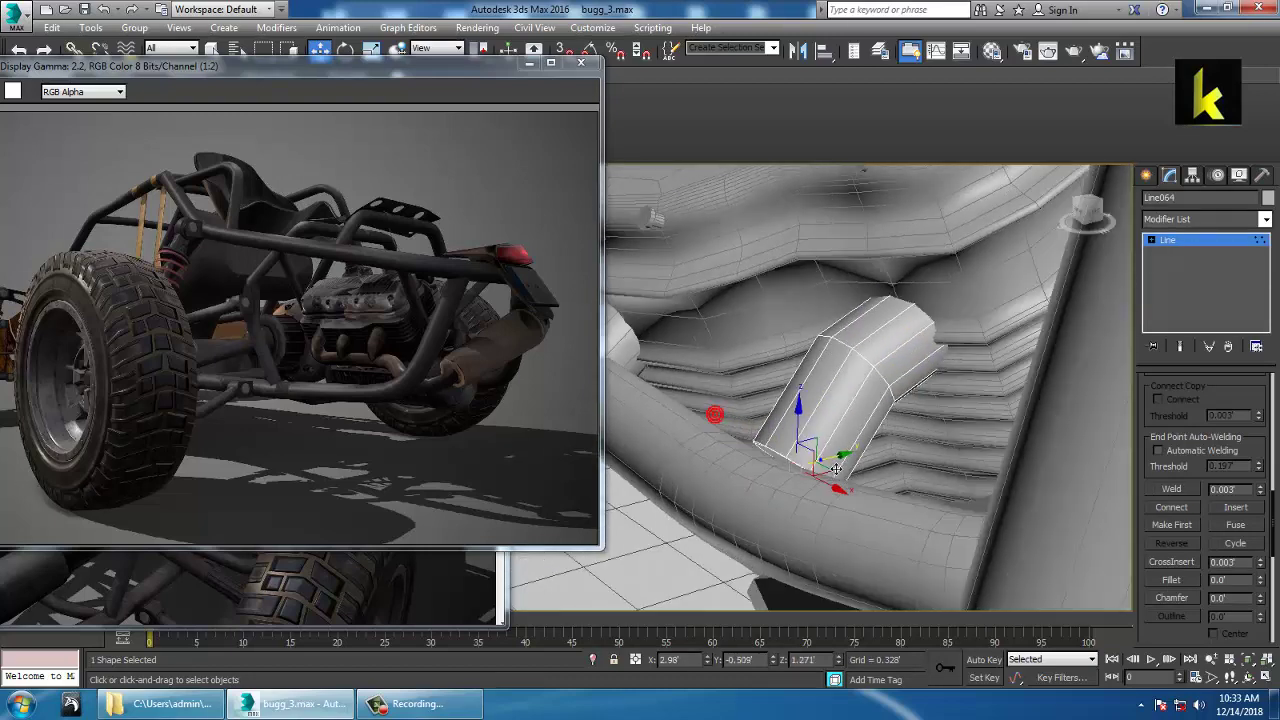
drag(826, 455, 799, 475)
Fillet the bend vertex of the short connecting pipe by about 0.059'
scroll(816, 464, down, 5)
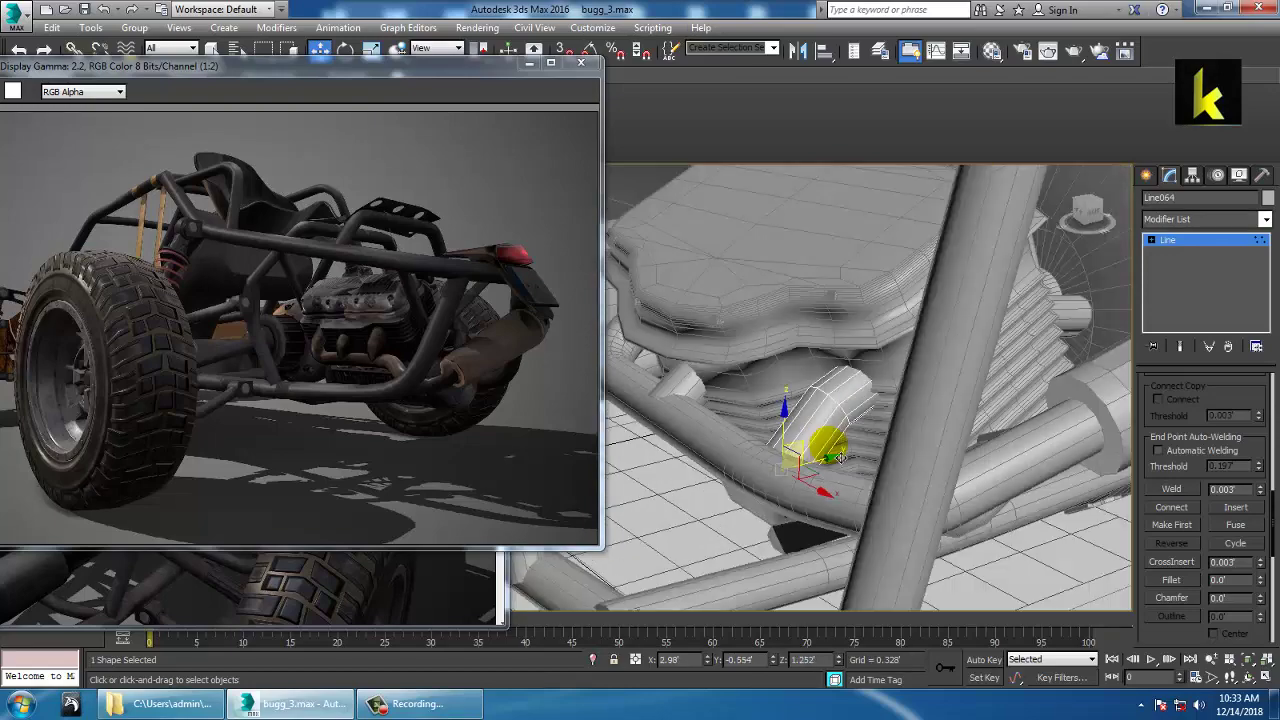
alt+middle_drag(832, 450, 763, 431)
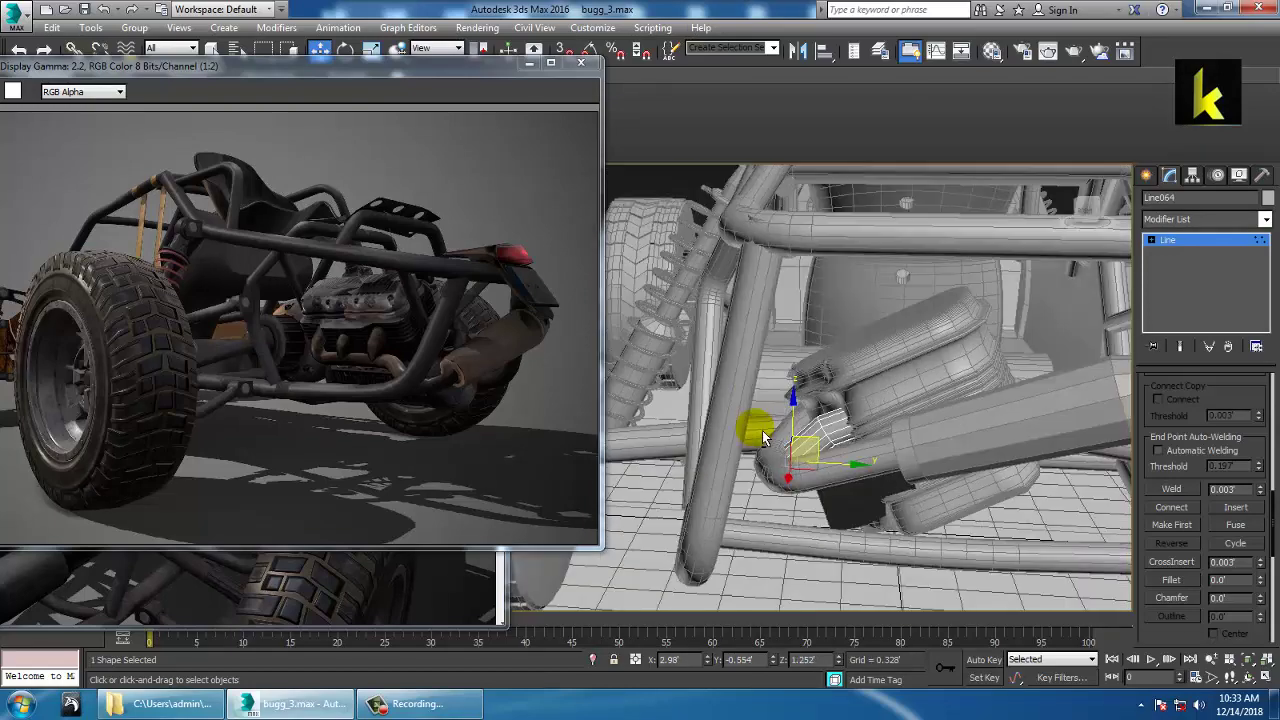
click(842, 472)
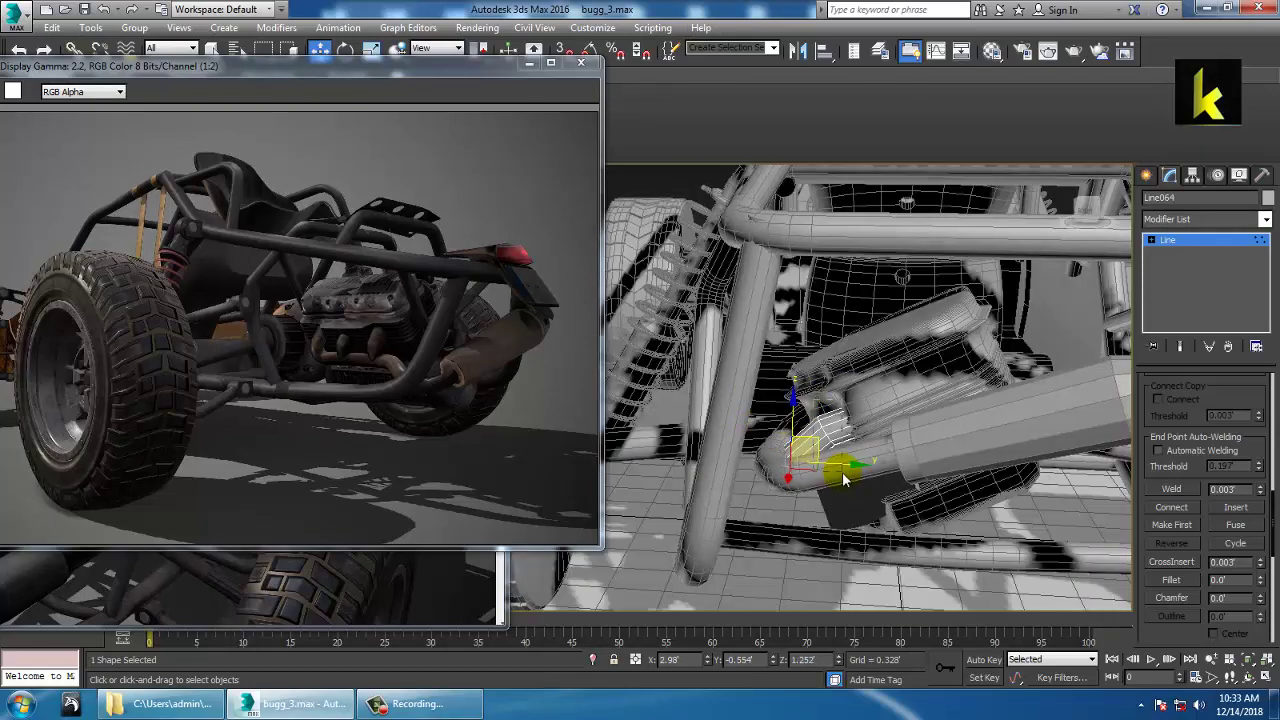
click(1177, 585)
drag(821, 392, 806, 381)
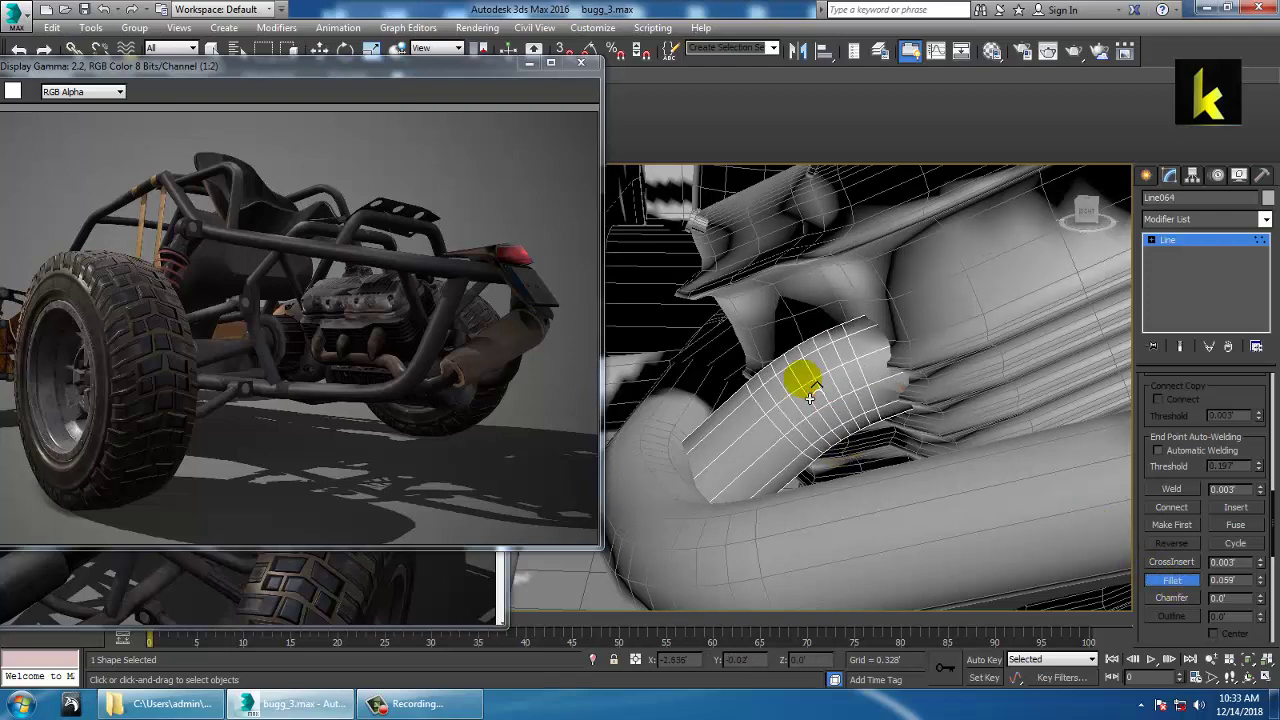
Save the buggy scene
scroll(801, 380, down, 3)
alt+middle_drag(801, 380, 825, 339)
scroll(826, 344, down, 5)
key(ctrl+s)
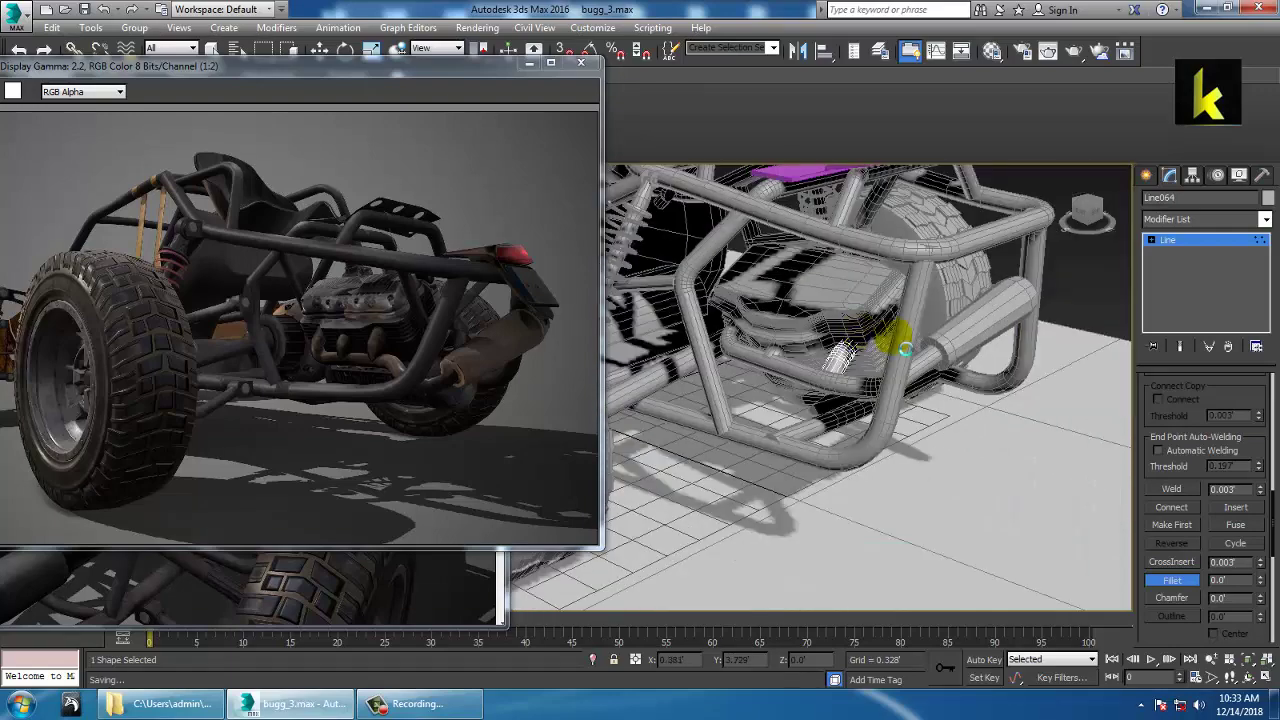
Bring the other rear reference image to the front and place it beside the model view
click(427, 574)
drag(237, 172, 345, 69)
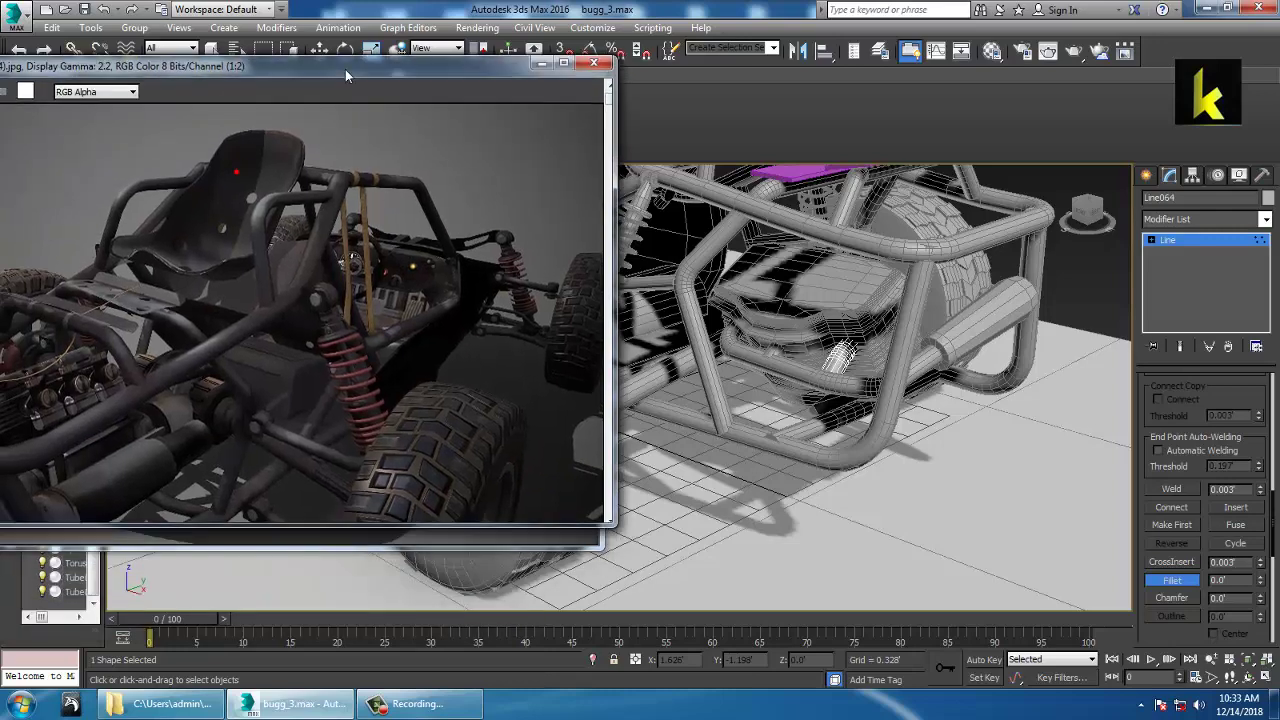
drag(282, 96, 425, 31)
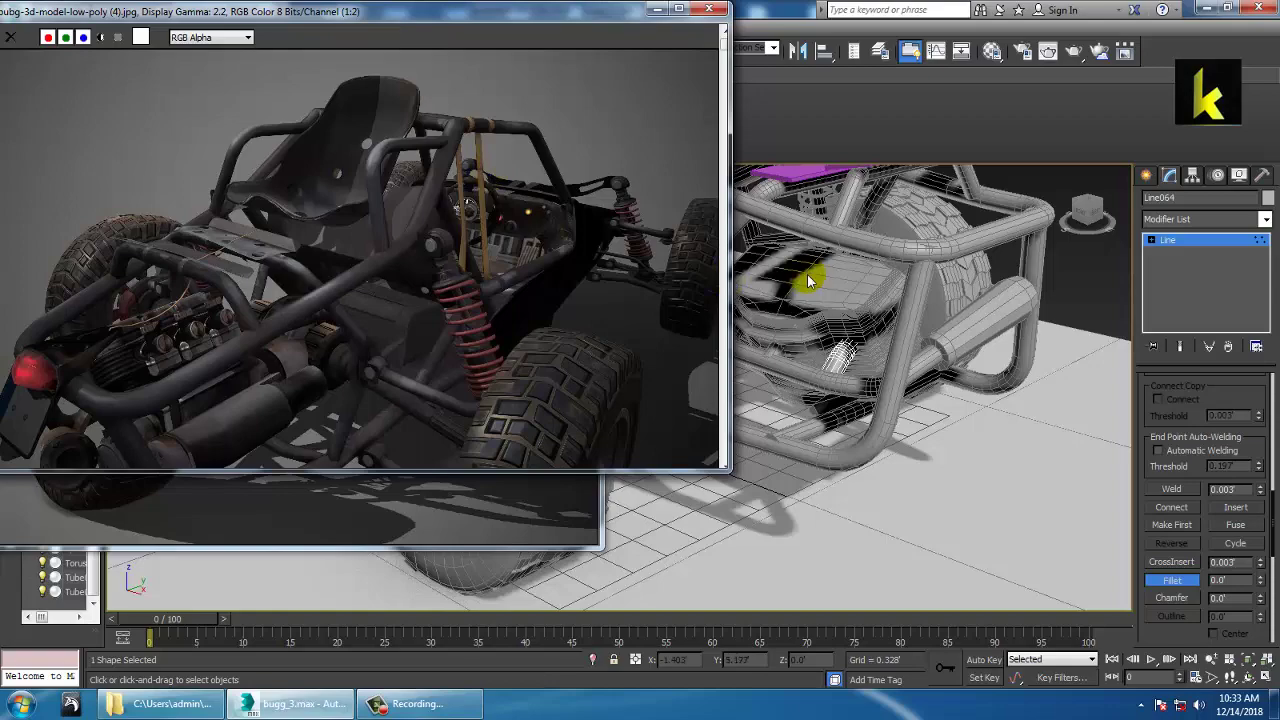
alt+middle_drag(859, 317, 893, 353)
scroll(893, 352, up, 6)
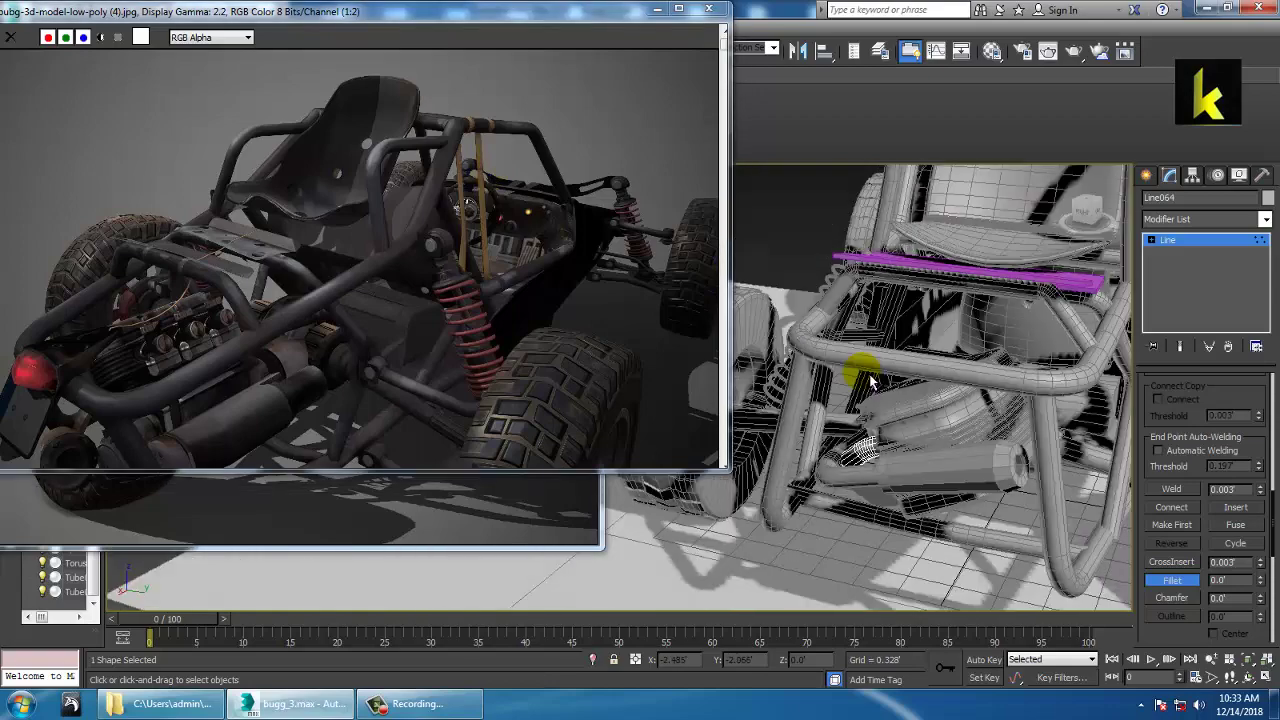
scroll(917, 398, up, 3)
alt+middle_drag(917, 399, 922, 285)
scroll(901, 444, up, 3)
scroll(916, 347, down, 4)
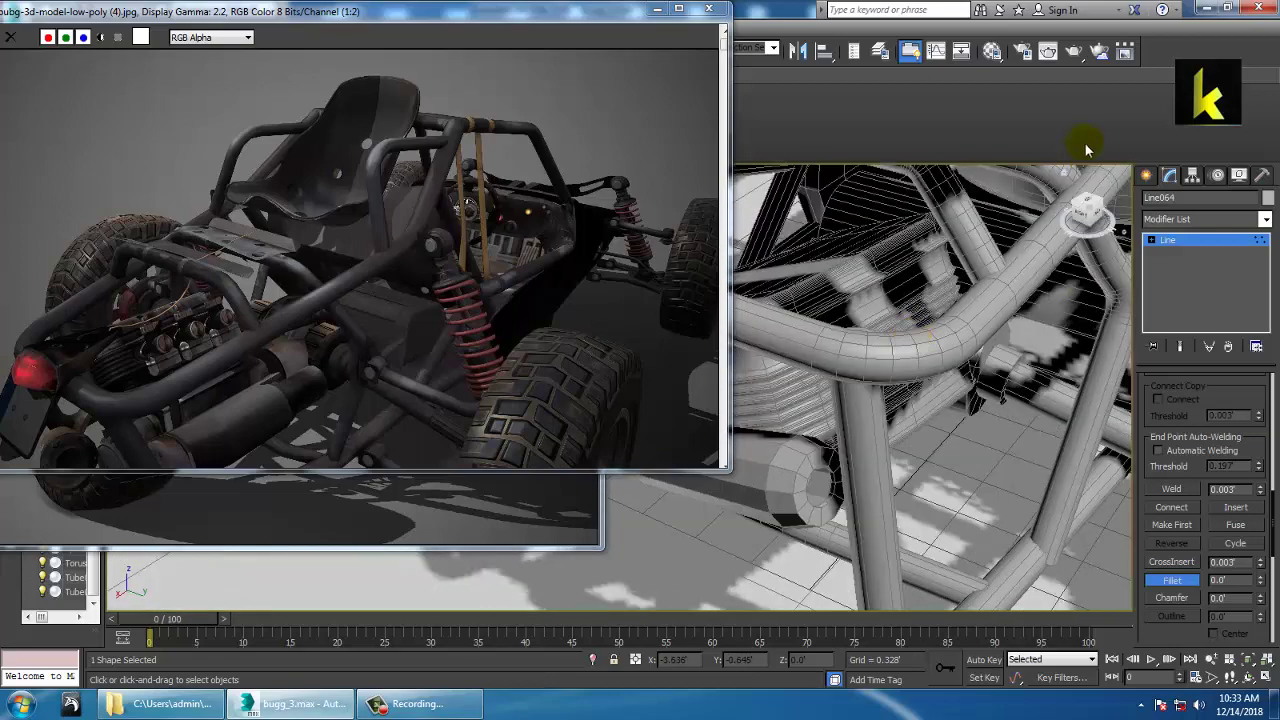
click(1147, 176)
click(1151, 201)
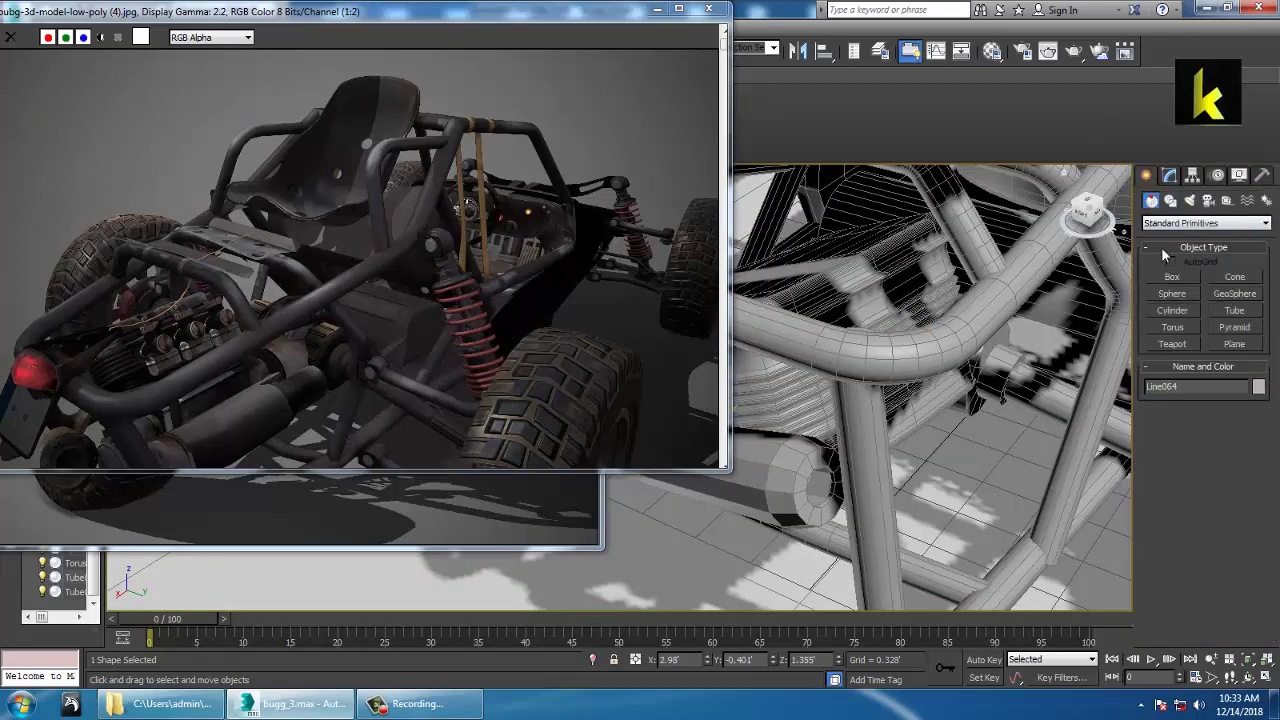
click(1173, 311)
alt+middle_drag(674, 390, 654, 384)
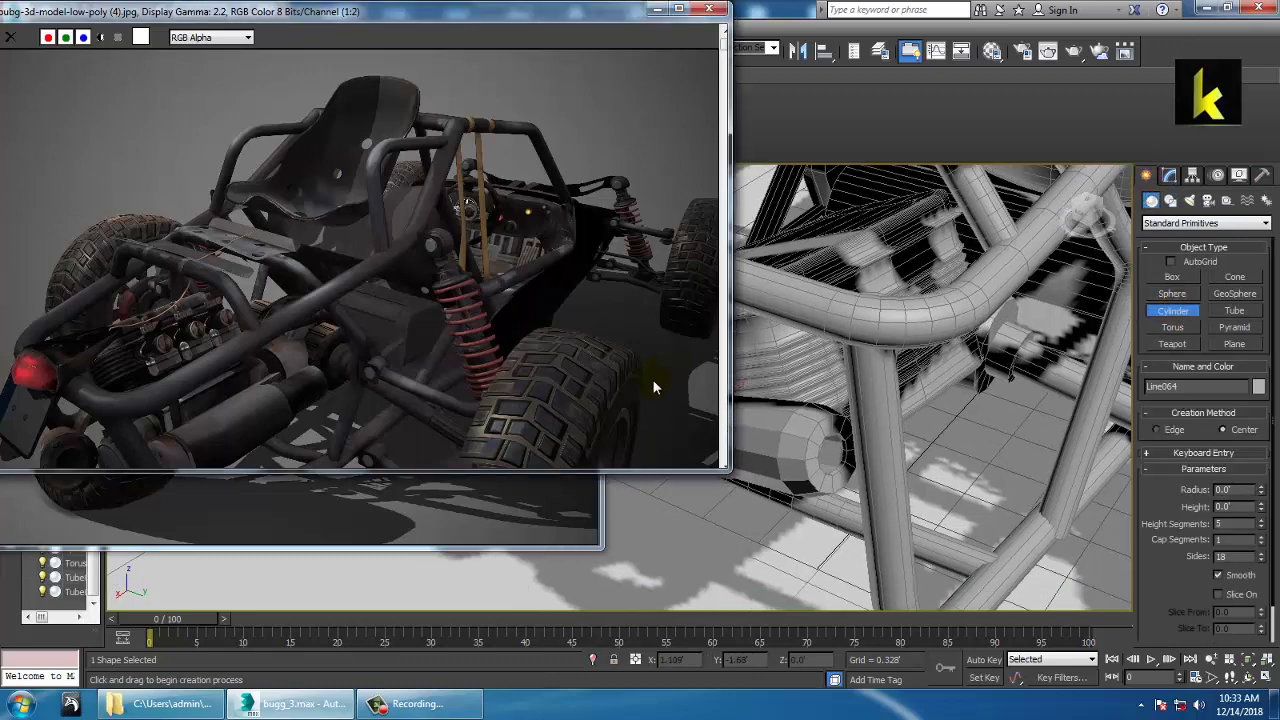
scroll(654, 386, down, 1)
scroll(323, 357, up, 1)
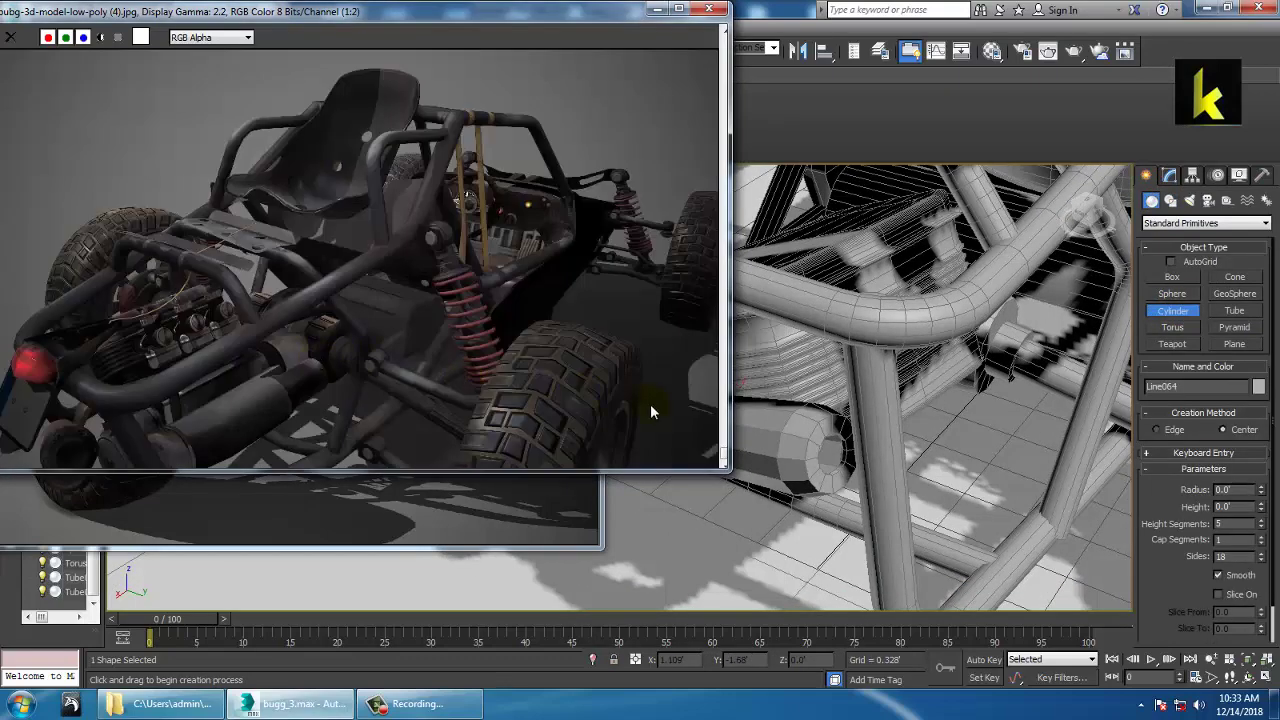
alt+middle_drag(973, 517, 1020, 436)
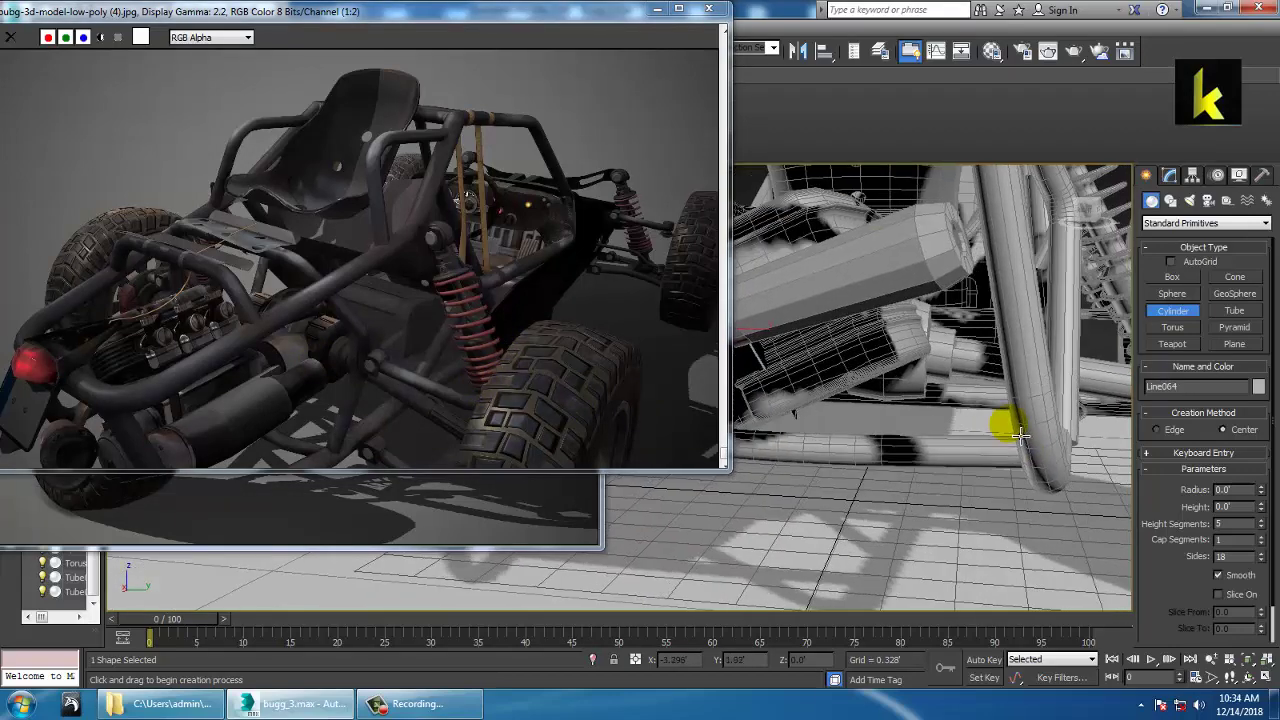
mouse_move(808, 436)
alt+middle_down()
mouse_move(815, 422)
mouse_move(828, 430)
alt+middle_up()
right_click(830, 430)
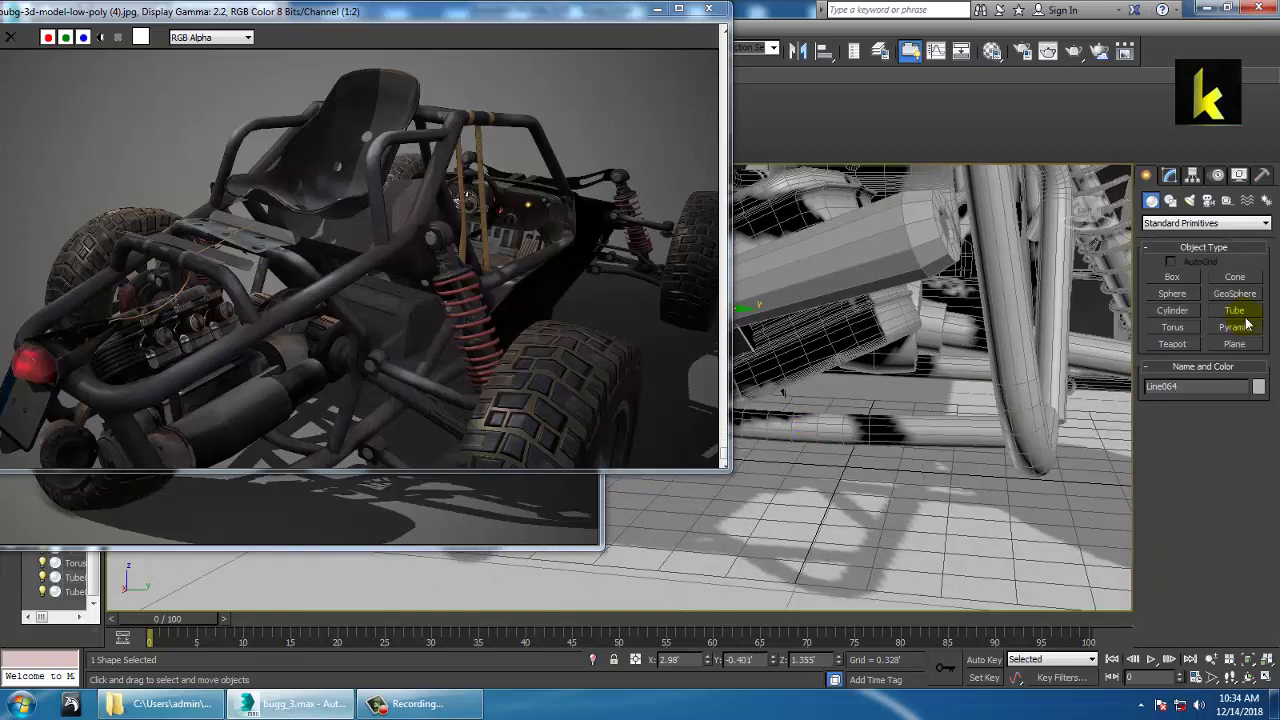
Draw a rectangle spline about 0.562' long and 0.3' wide on the ground just behind the rear frame
click(1171, 201)
click(1176, 290)
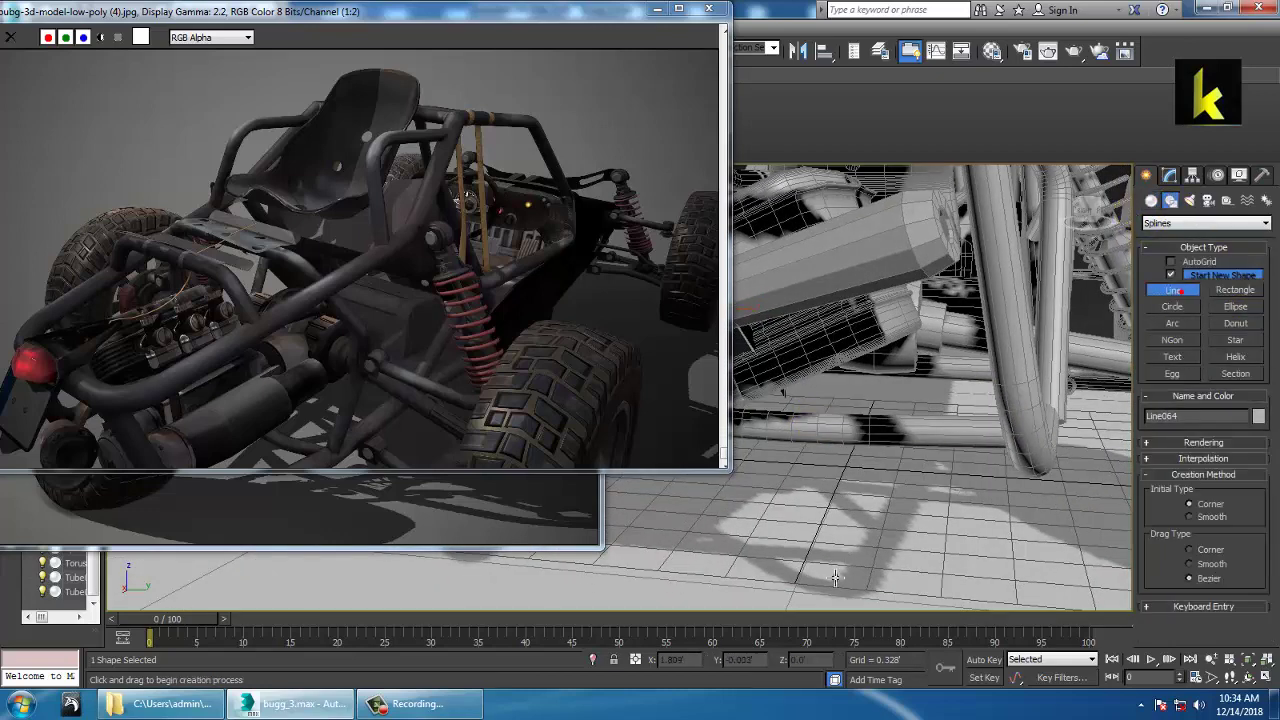
click(1224, 295)
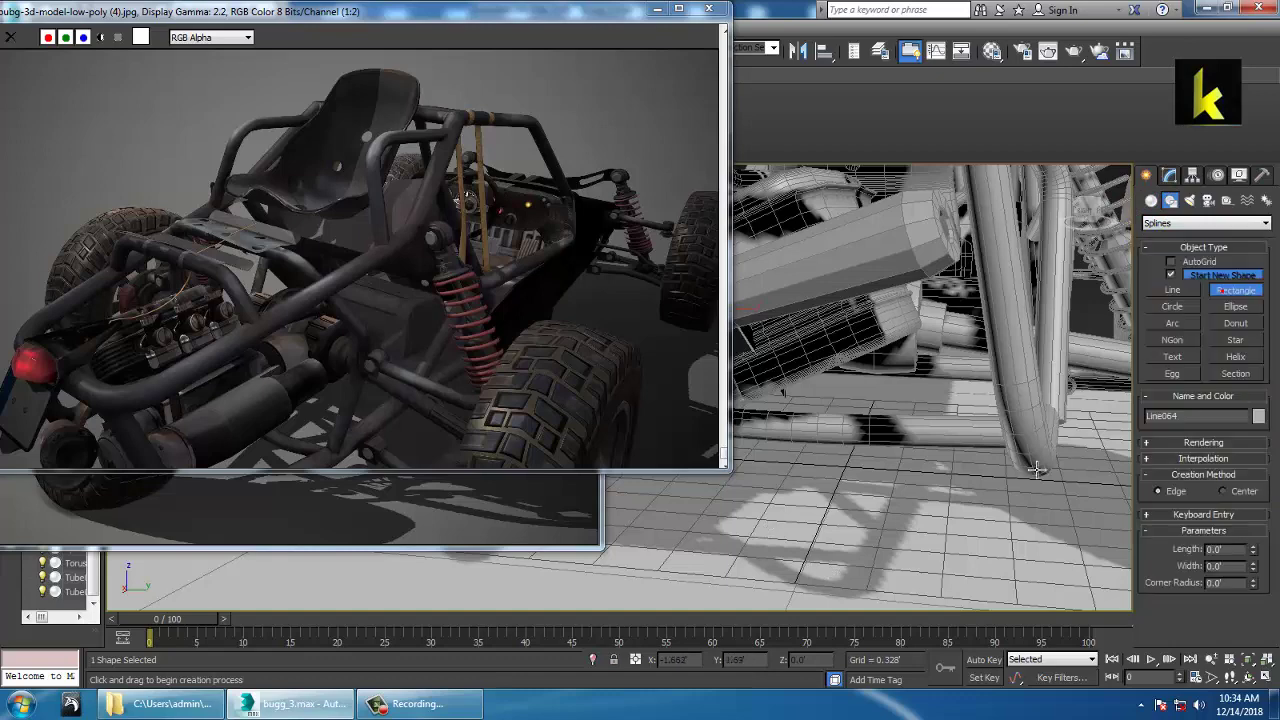
alt+middle_drag(1030, 465, 935, 568)
drag(737, 498, 848, 576)
right_click(858, 587)
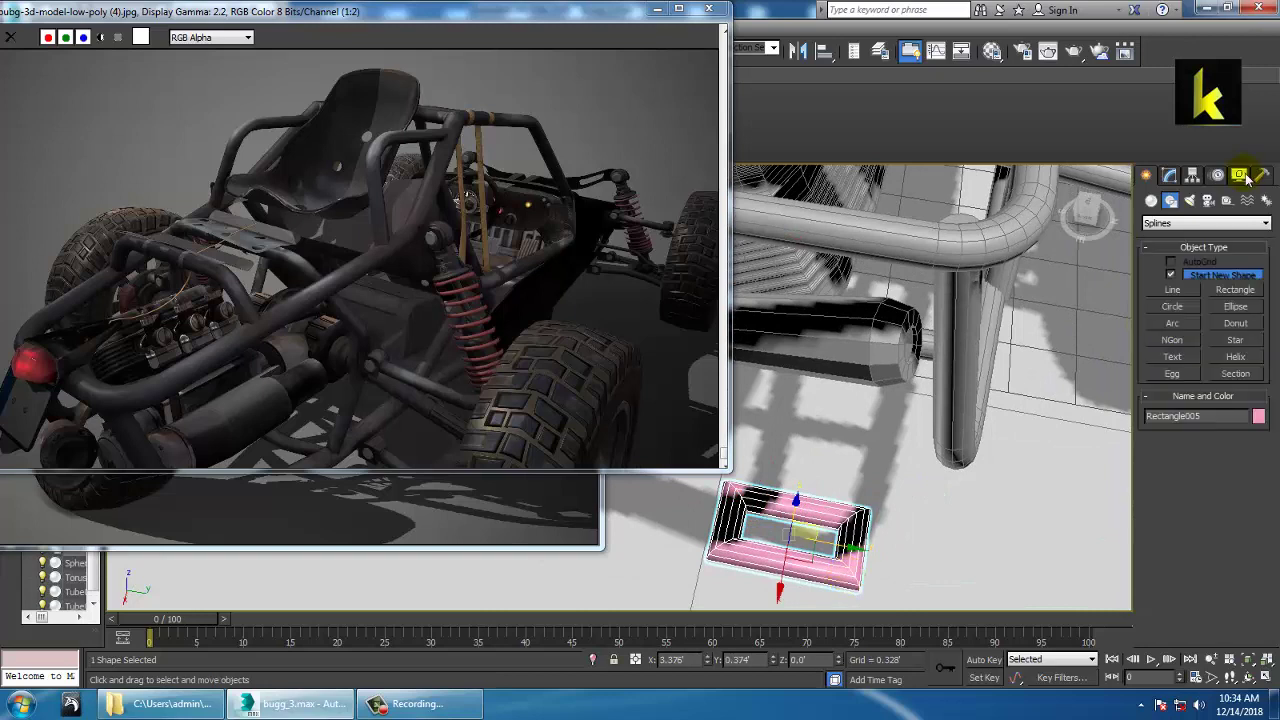
Turn off viewport rendering for the rectangle and convert it to an editable spline
click(1172, 177)
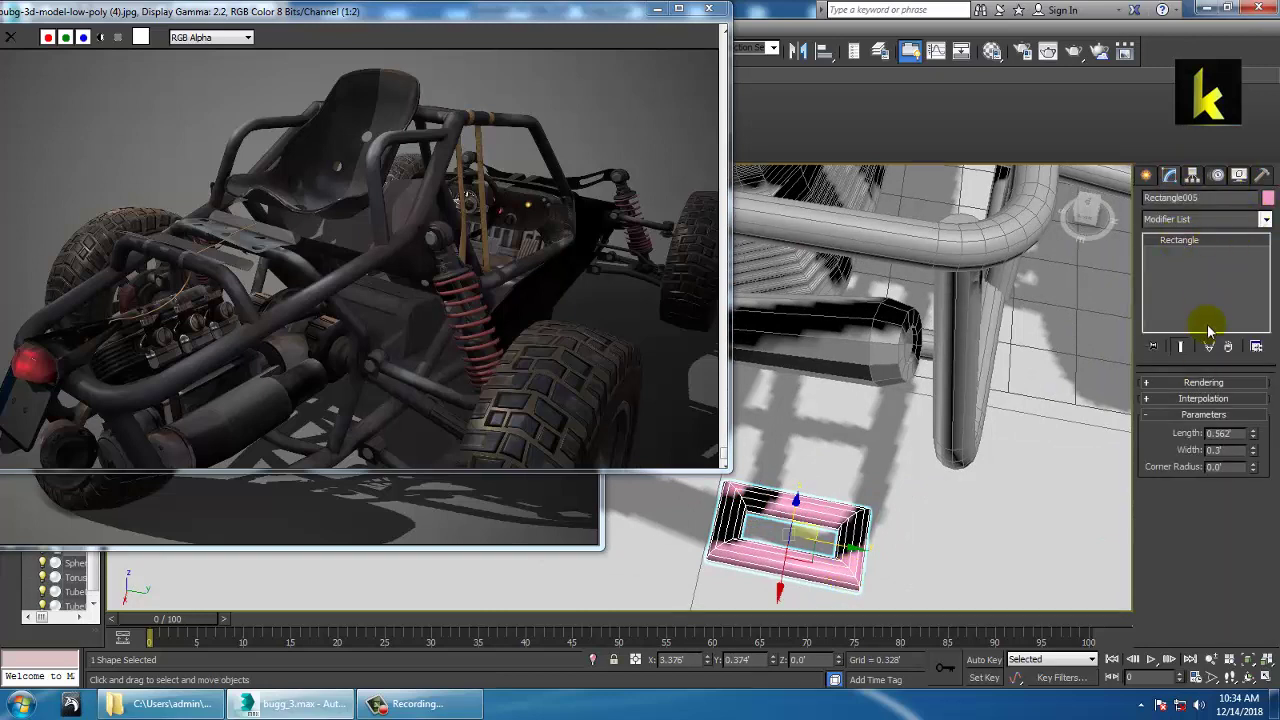
click(1195, 383)
click(1166, 408)
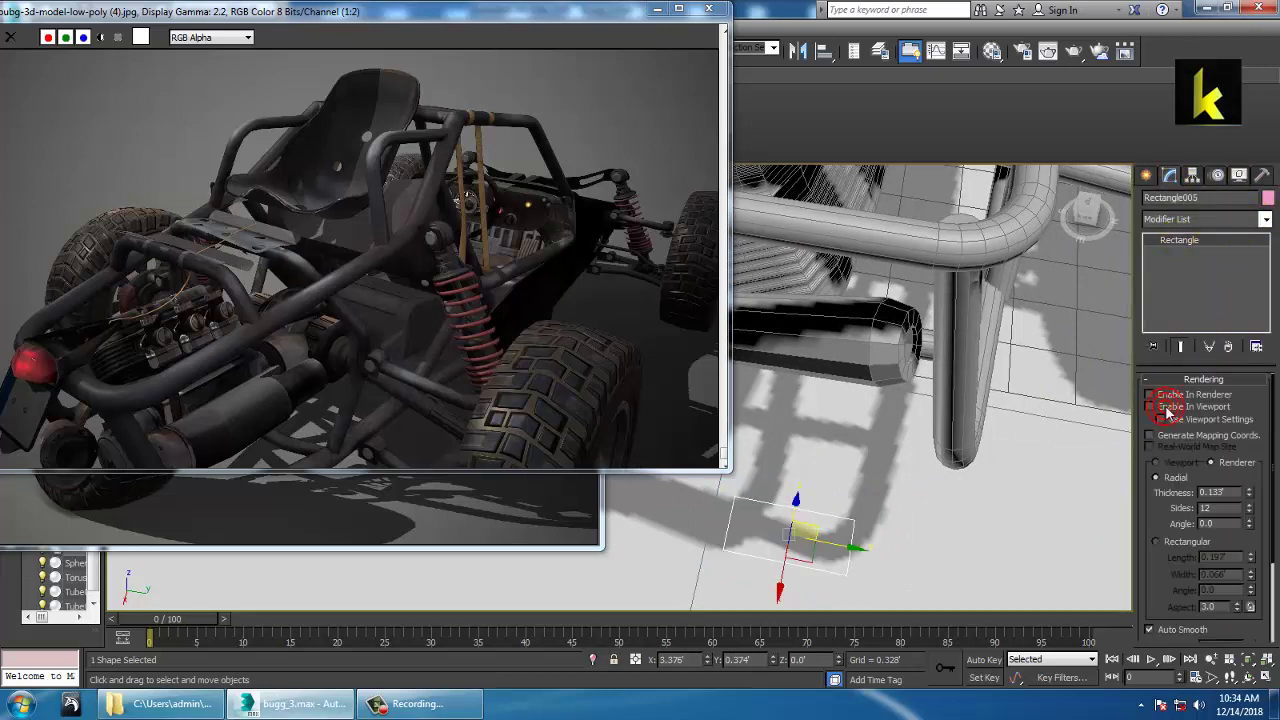
right_click(1178, 242)
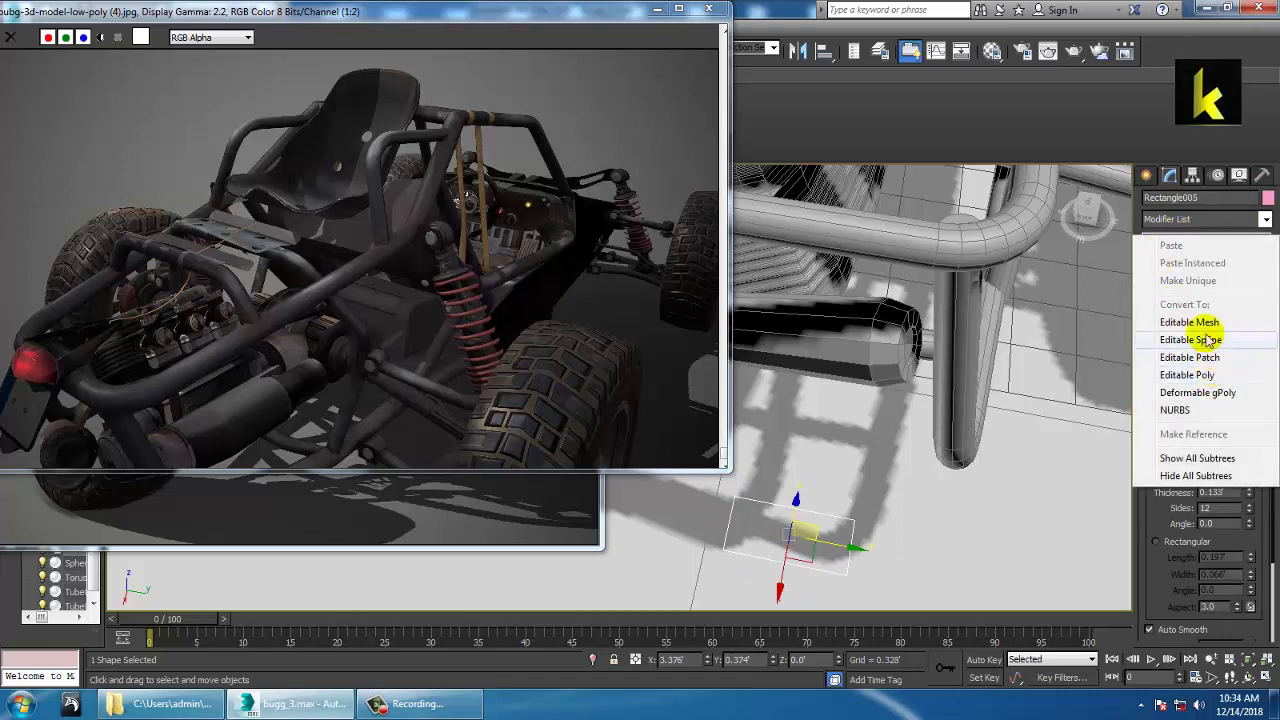
click(1207, 340)
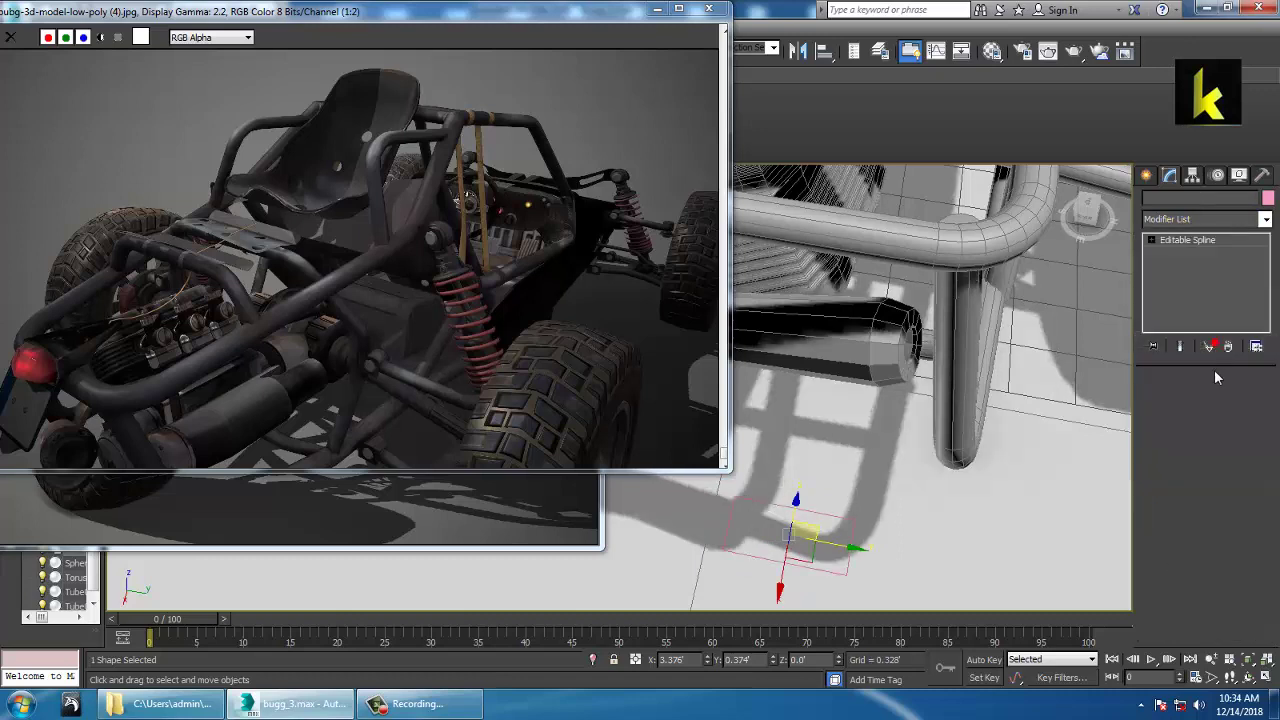
Fillet the two vertices at one short end of the rectangle by about 0.163' to round that end
drag(822, 478, 930, 657)
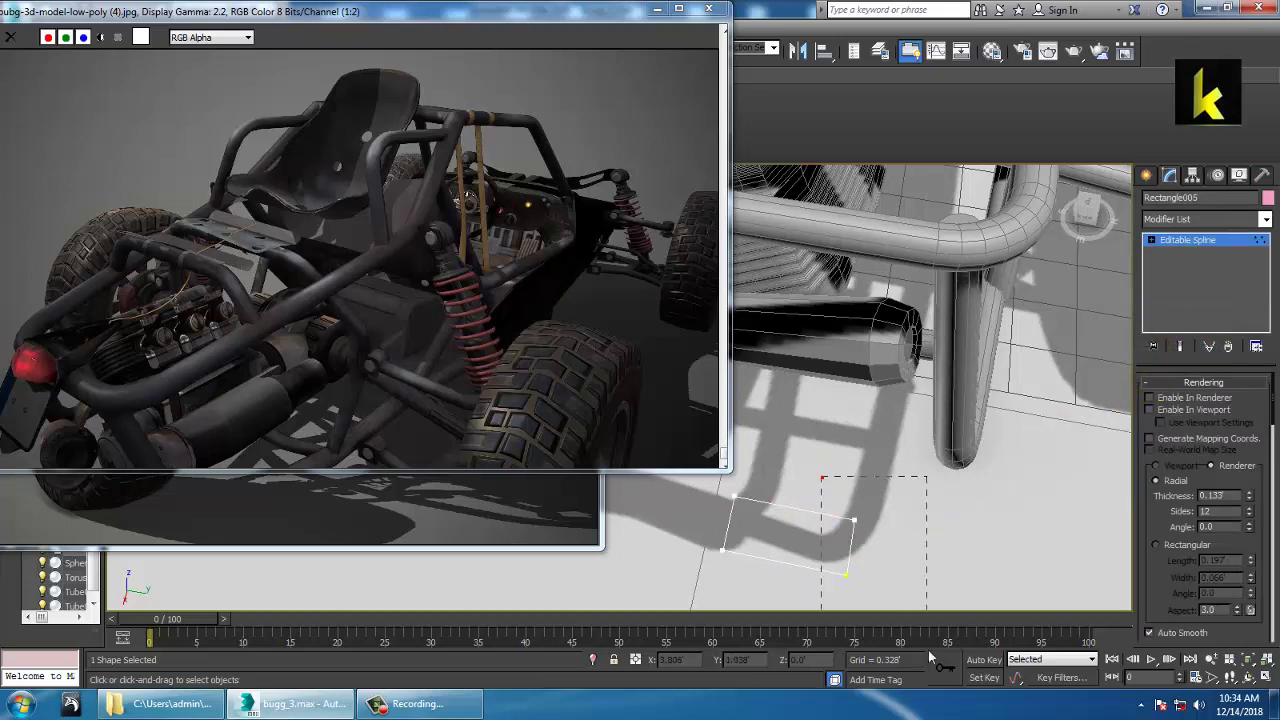
drag(1171, 608, 1174, 157)
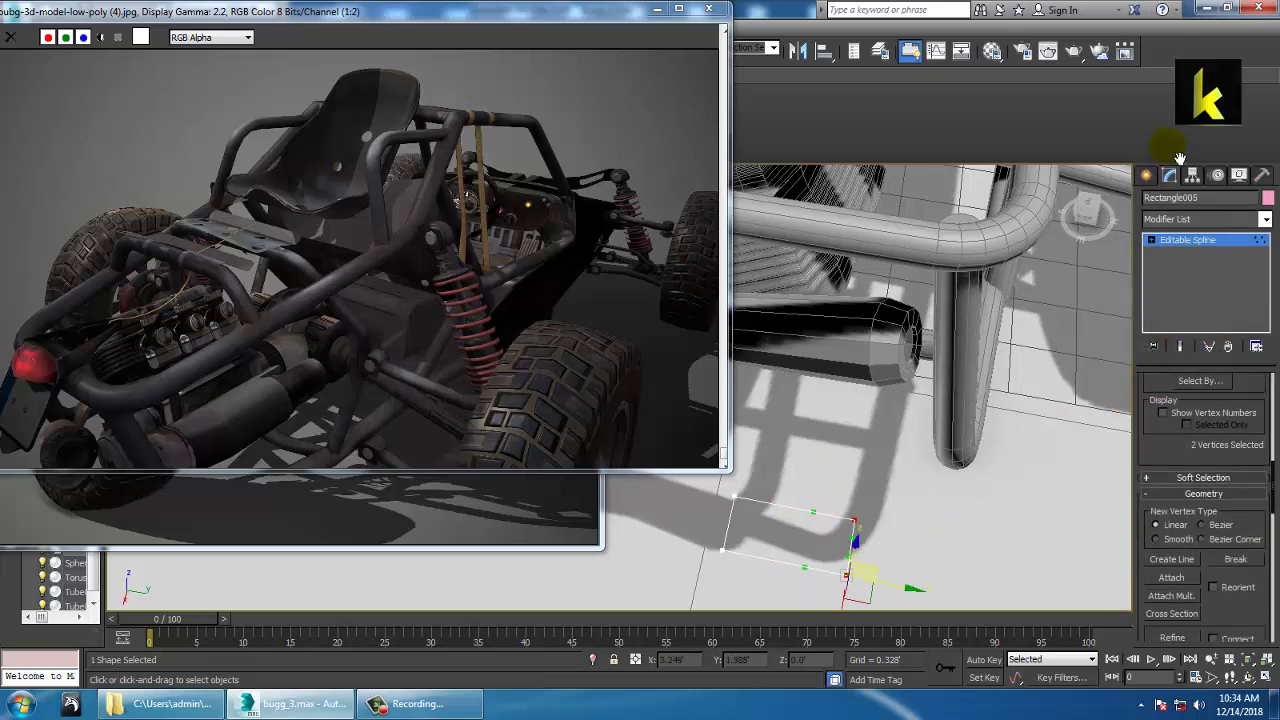
drag(1190, 474, 1181, 303)
scroll(1170, 470, down, 4)
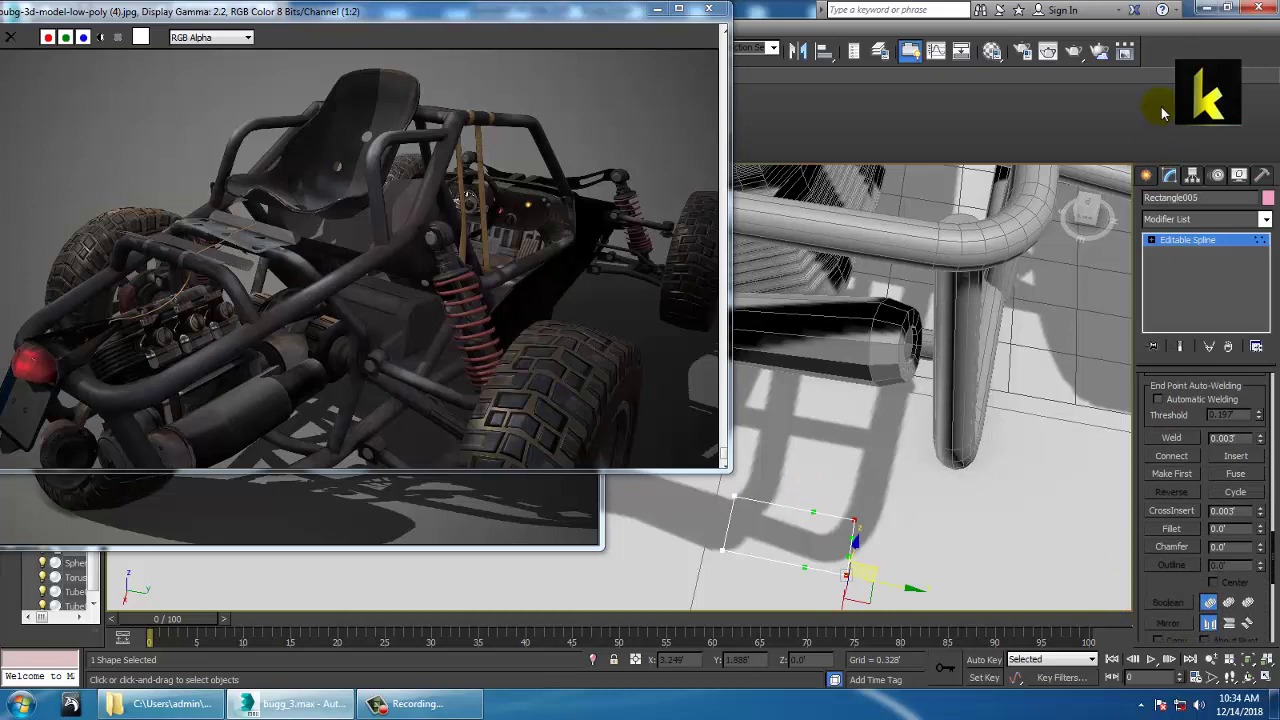
click(1158, 528)
drag(857, 527, 840, 500)
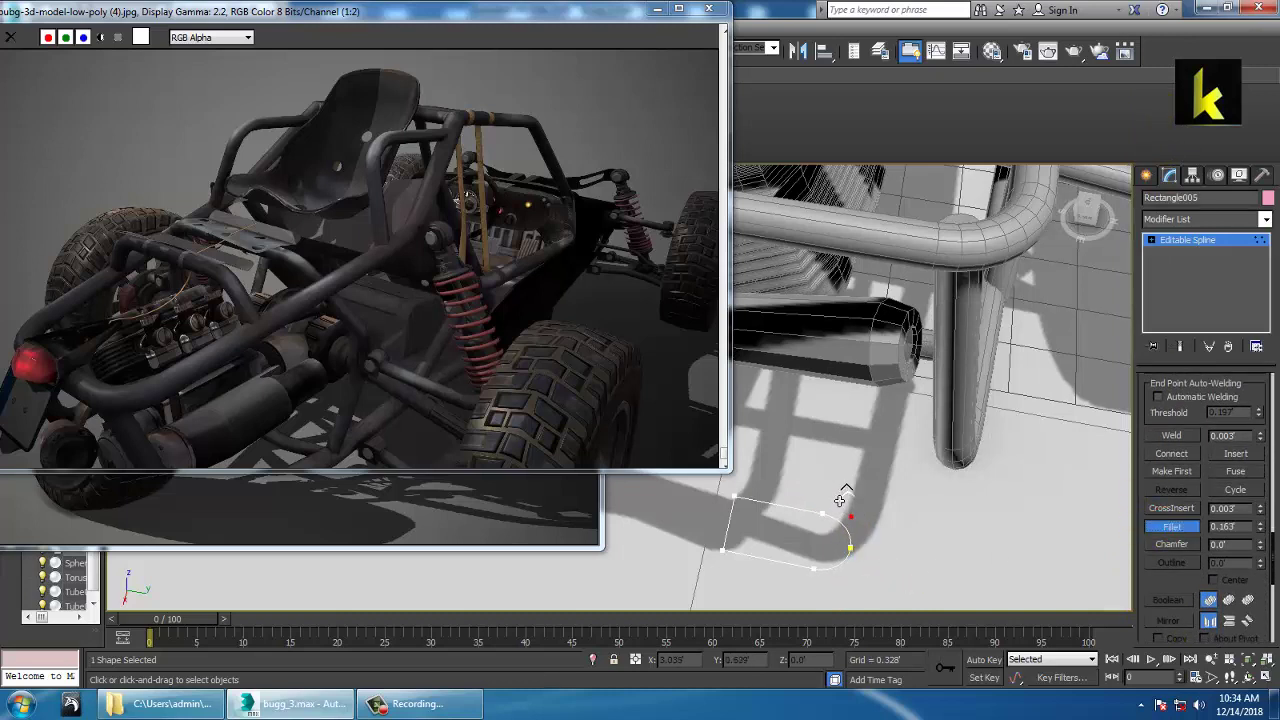
click(1195, 246)
Extrude the rounded rectangle by about 0.968'
click(1266, 220)
text(ex)
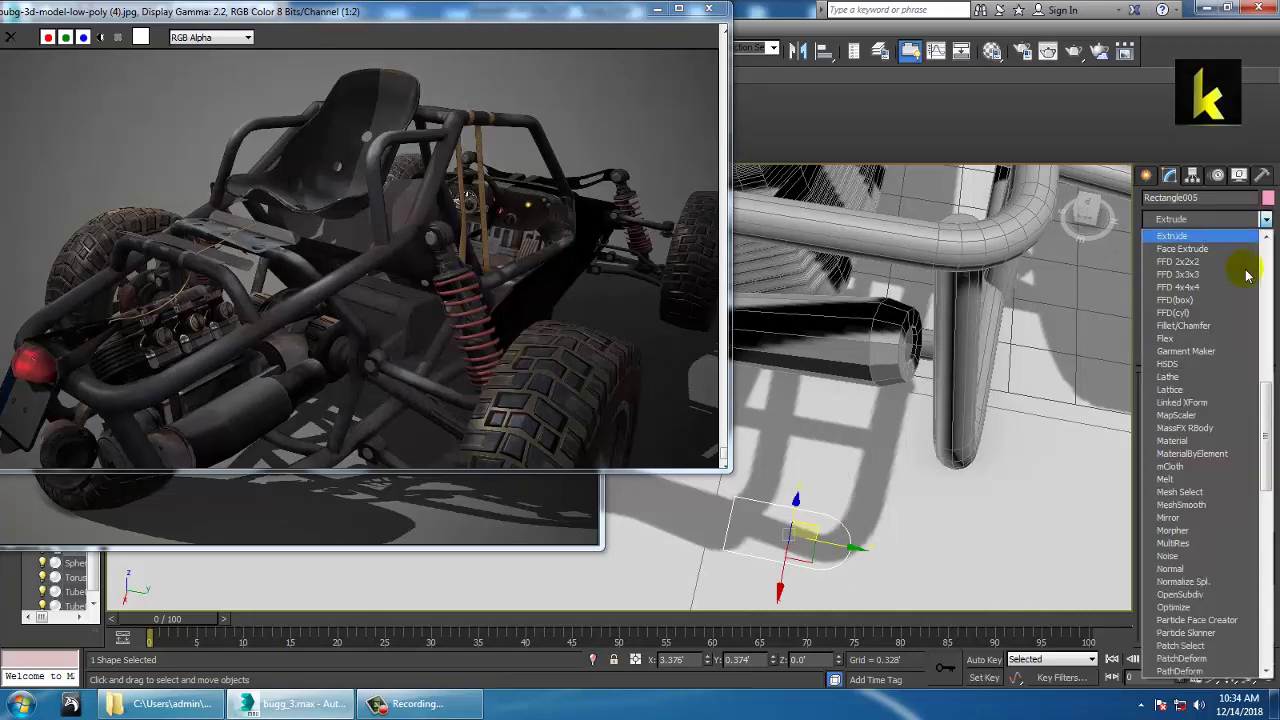
click(1193, 236)
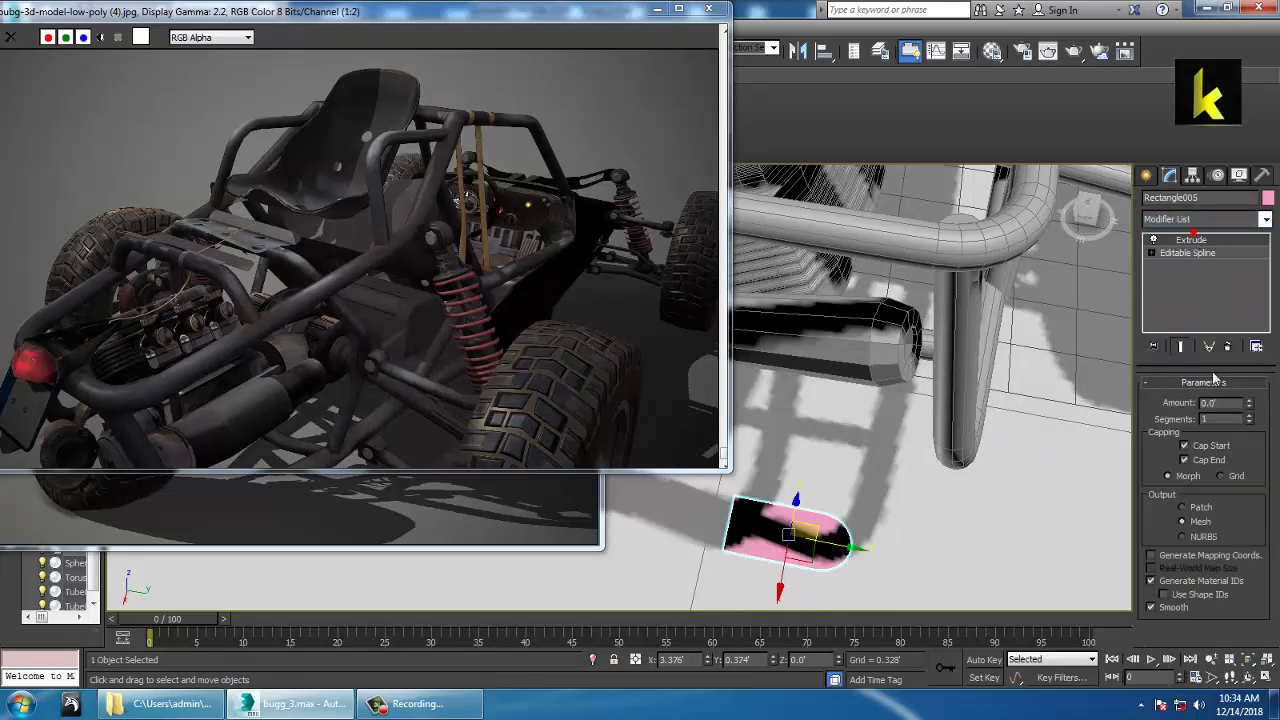
drag(1249, 403, 1256, 372)
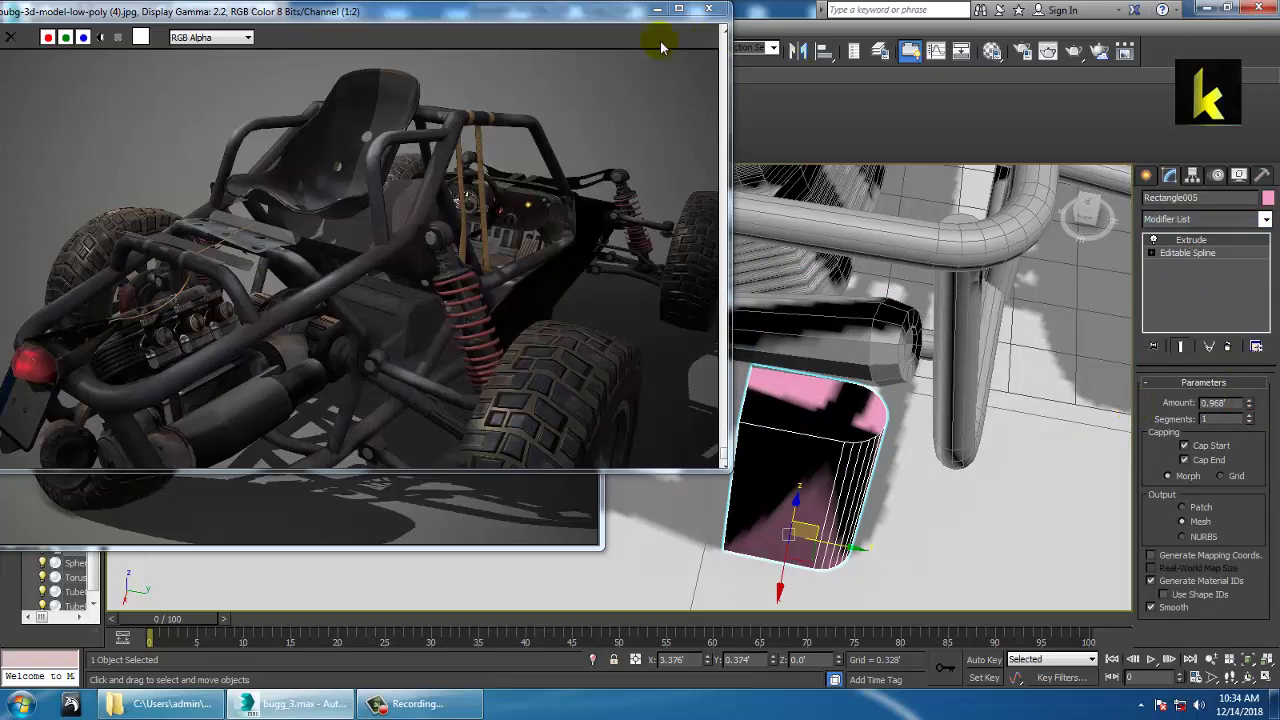
Move both reference image windows down clear of the main toolbar, with the exhaust-side rear view in front
drag(618, 22, 548, 150)
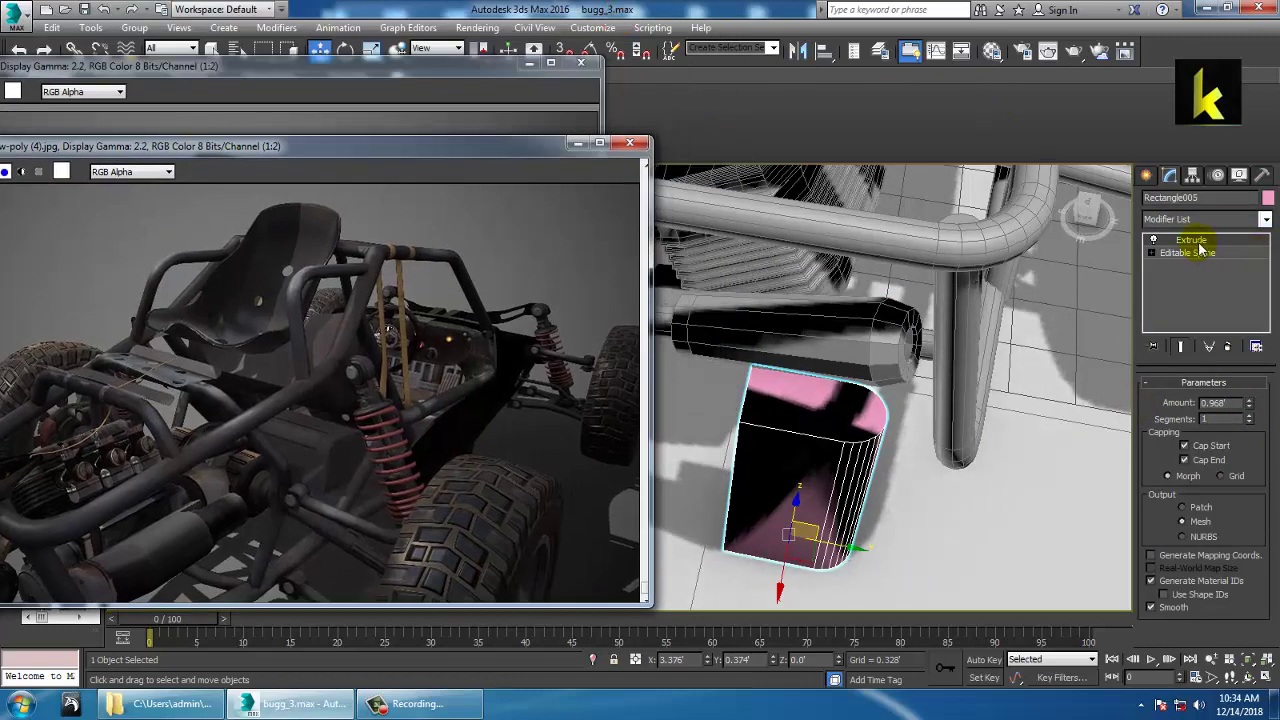
drag(243, 64, 237, 161)
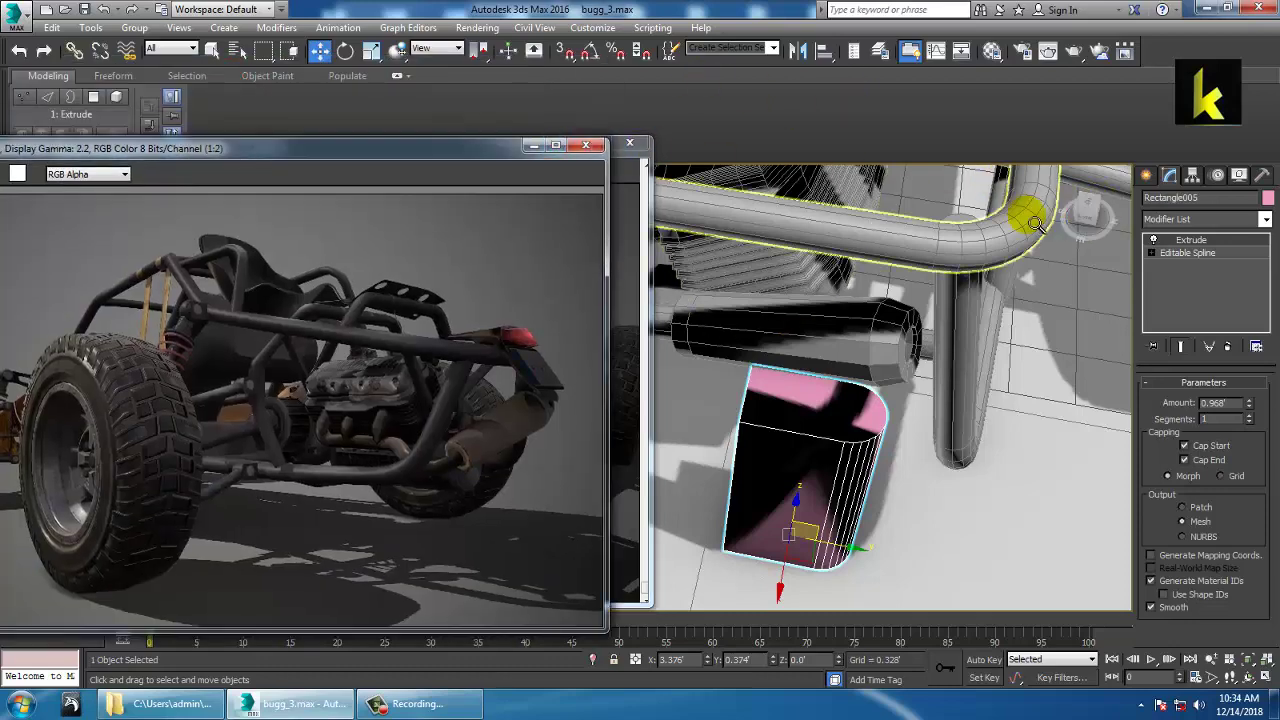
click(1190, 253)
click(1188, 241)
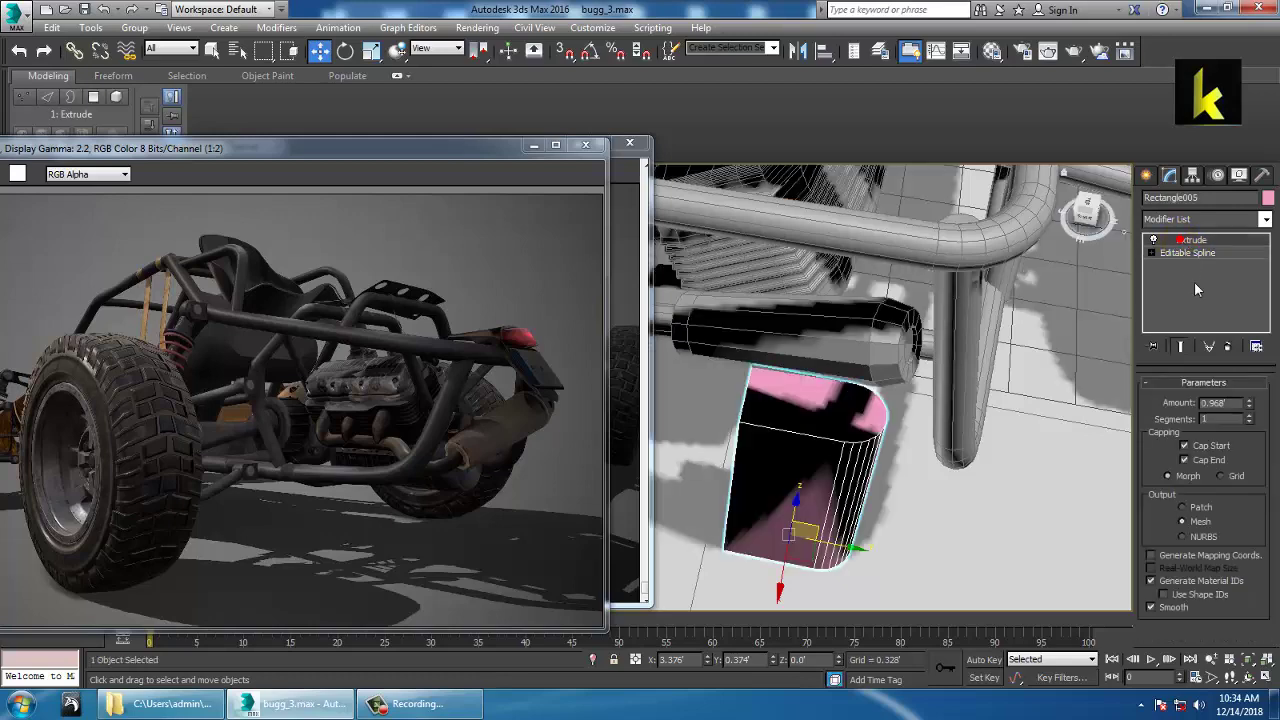
Turn on angle snapping and rotate the extruded block -90° about the Y axis so it lies flat
right_click(592, 48)
click(742, 243)
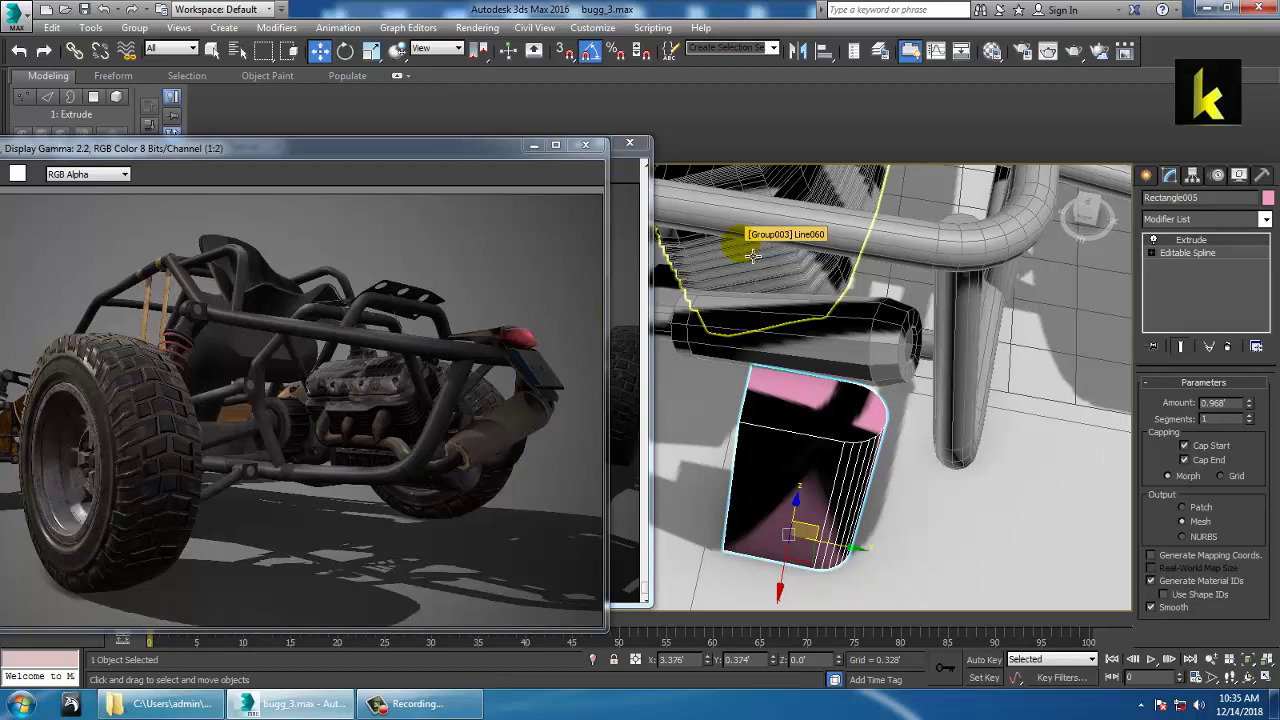
key(e)
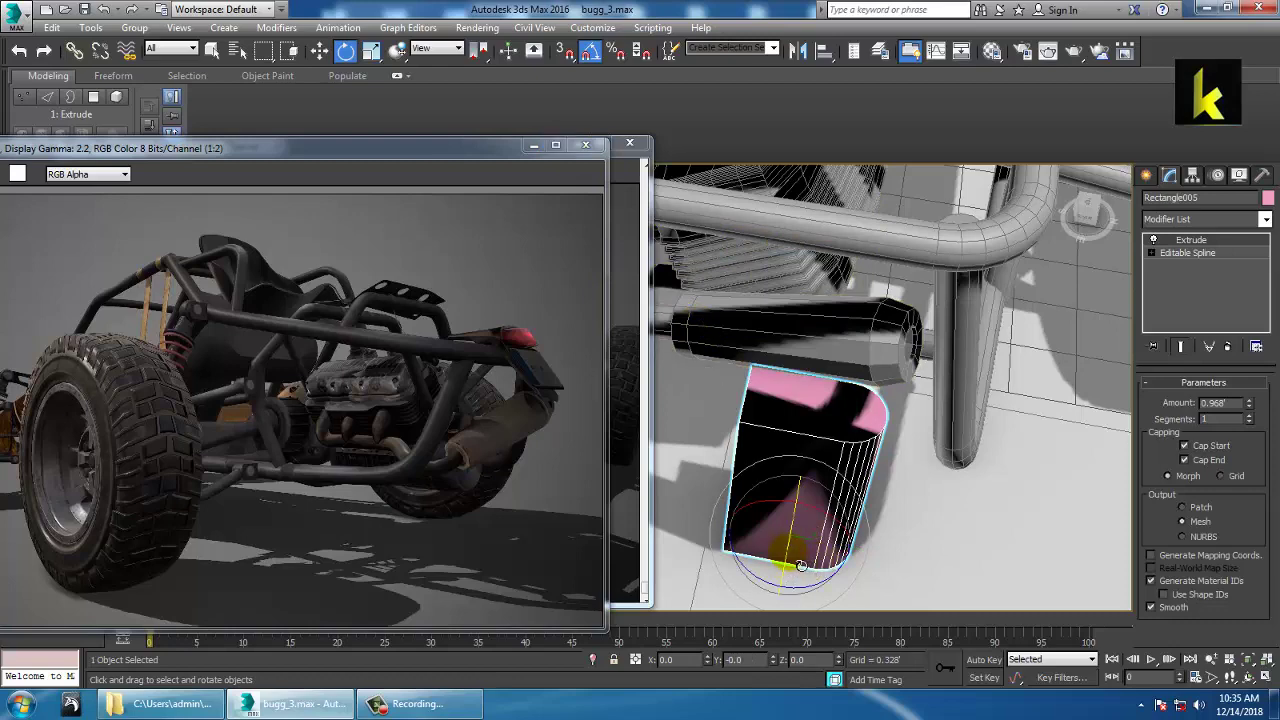
drag(801, 565, 801, 562)
scroll(833, 453, down, 5)
alt+middle_drag(835, 452, 758, 400)
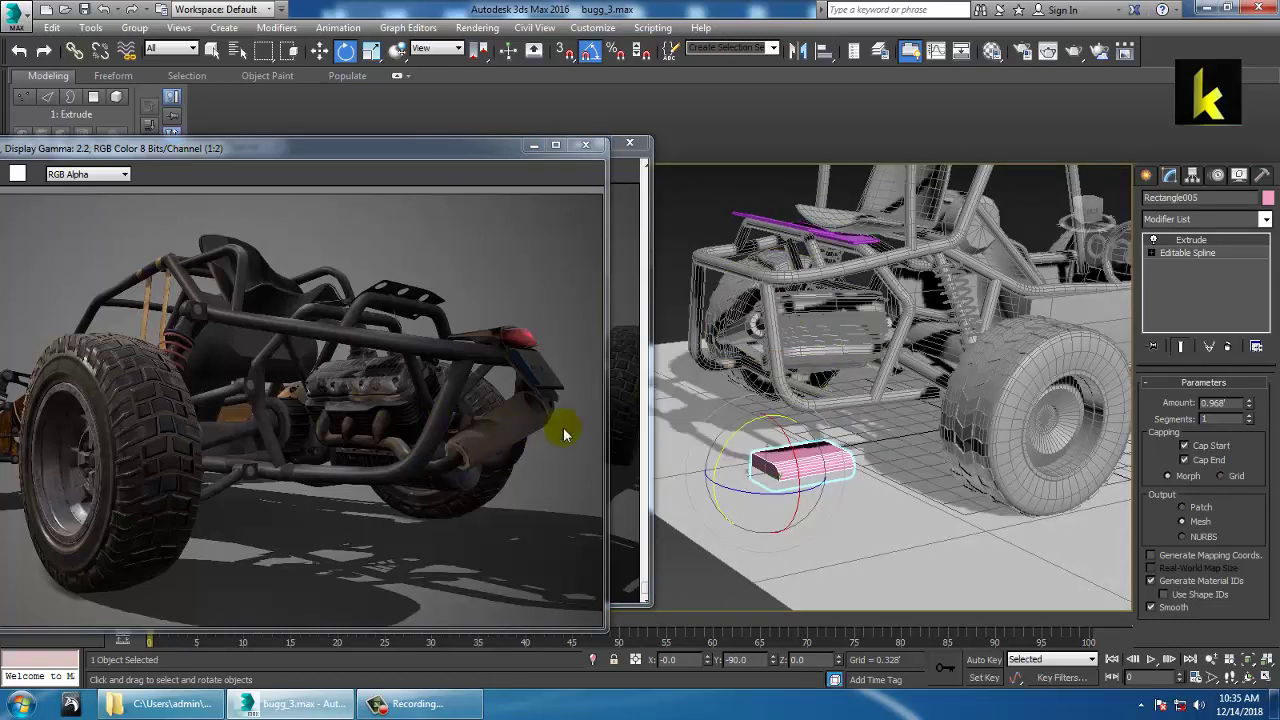
Bring the seat-side reference forward, raise the block to Z about 1.076' and slide it inside the rear frame to X about 2.873'
click(620, 424)
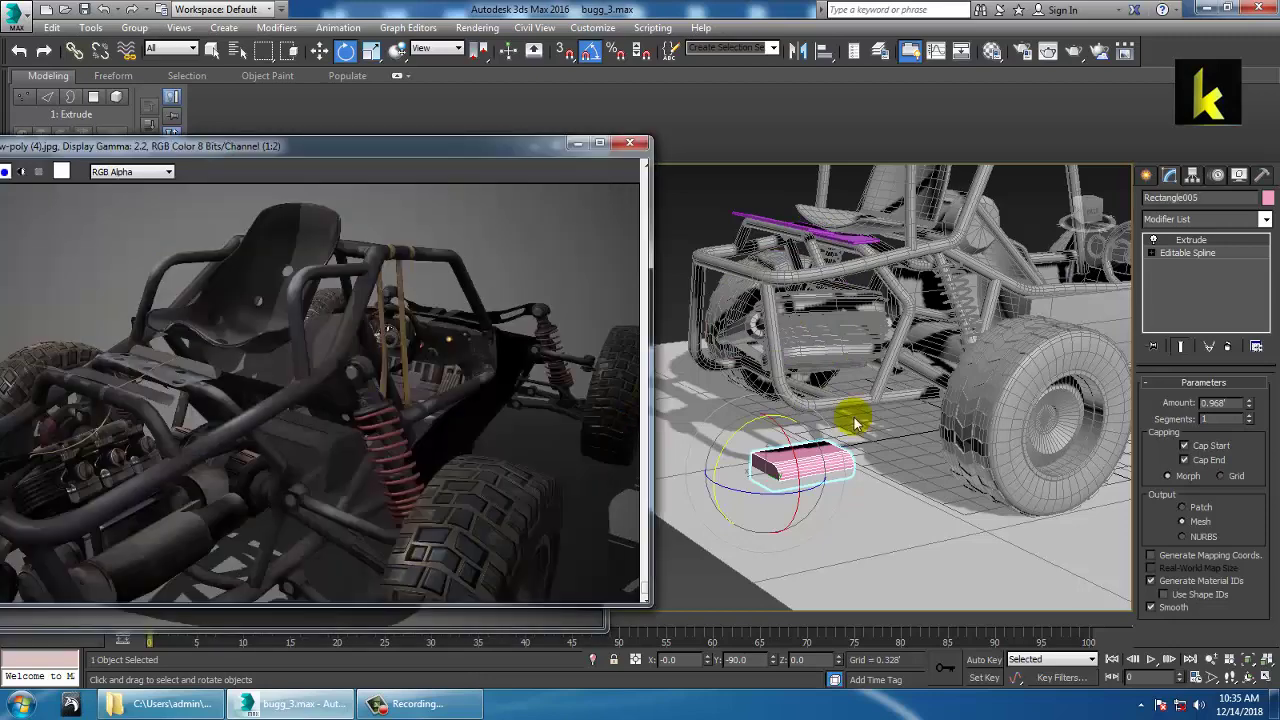
alt+middle_drag(855, 424, 883, 399)
key(w)
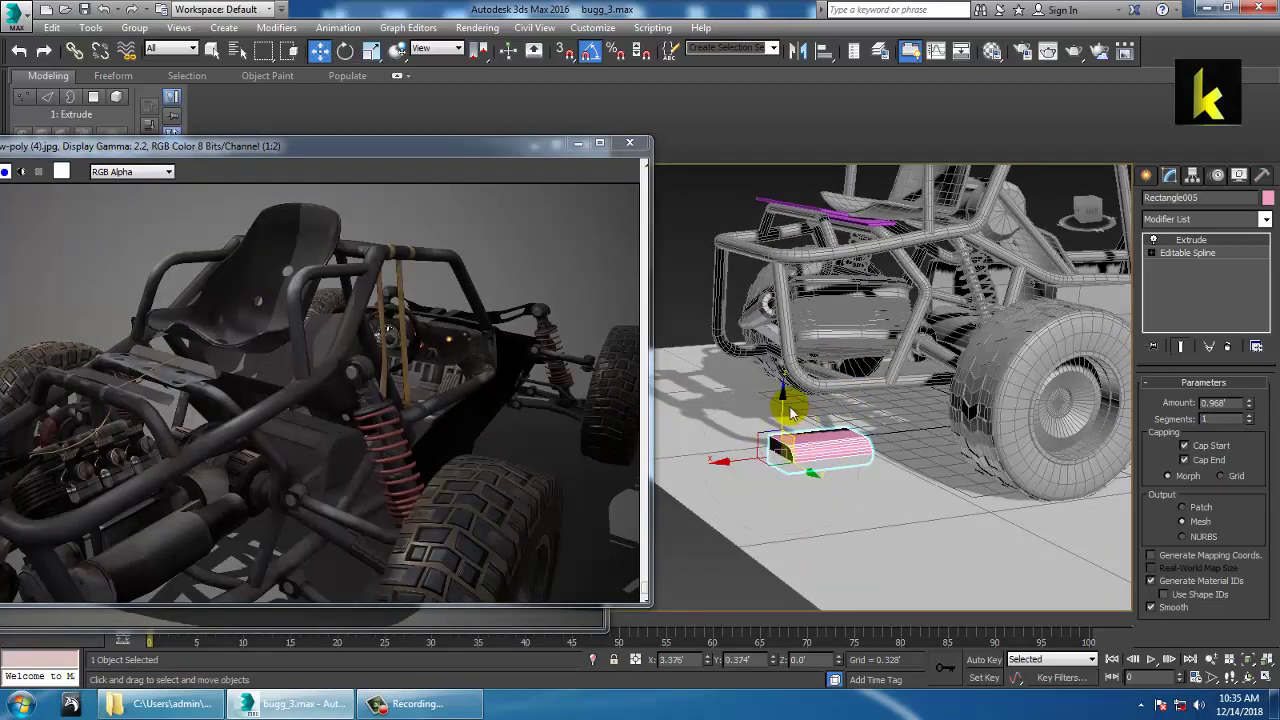
drag(785, 406, 790, 305)
scroll(820, 326, up, 3)
alt+middle_drag(820, 326, 800, 374)
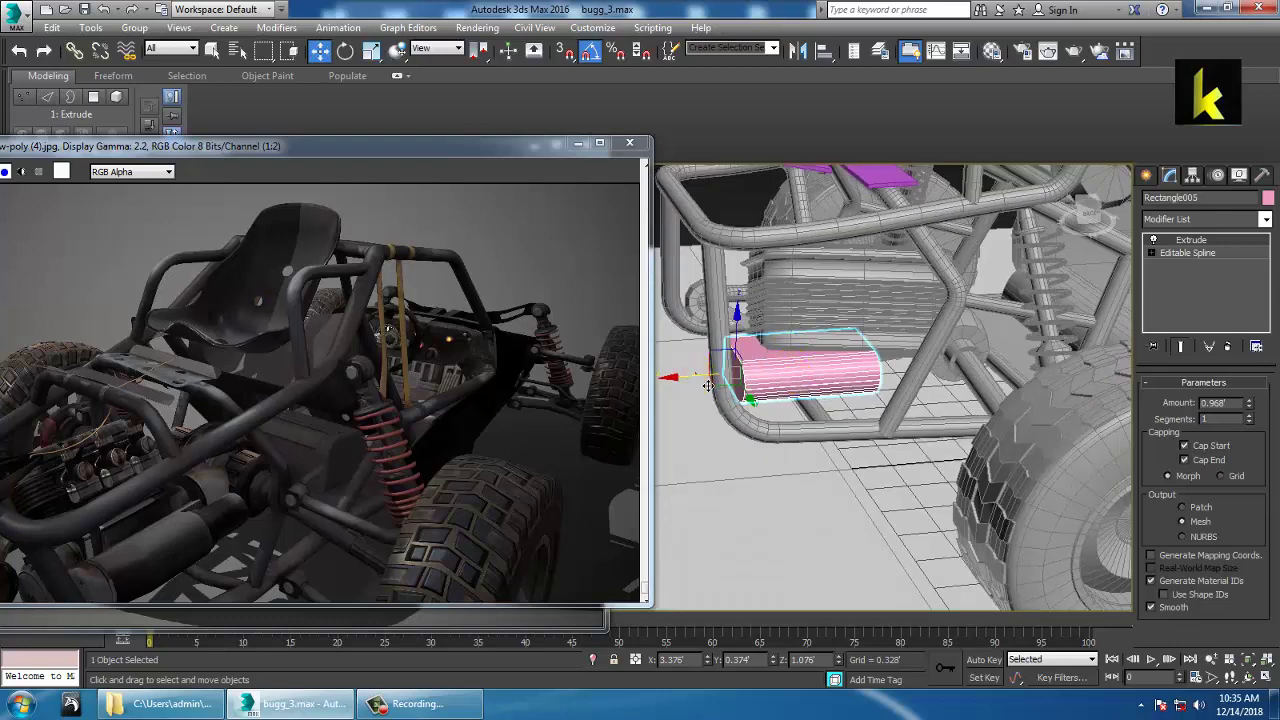
drag(708, 386, 774, 389)
alt+middle_drag(765, 386, 774, 391)
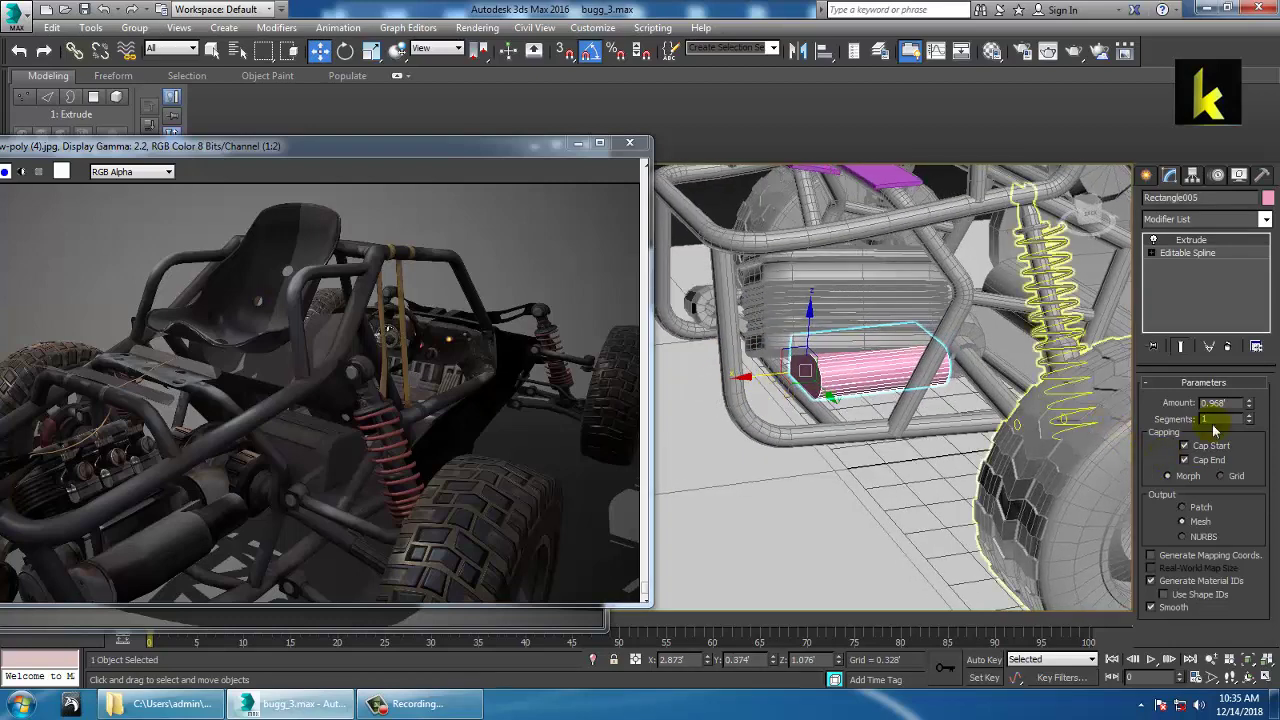
Increase the block's extrusion to about 1.378', slide it back to X about 3.311', and reposition the reference window for comparison
click(1249, 400)
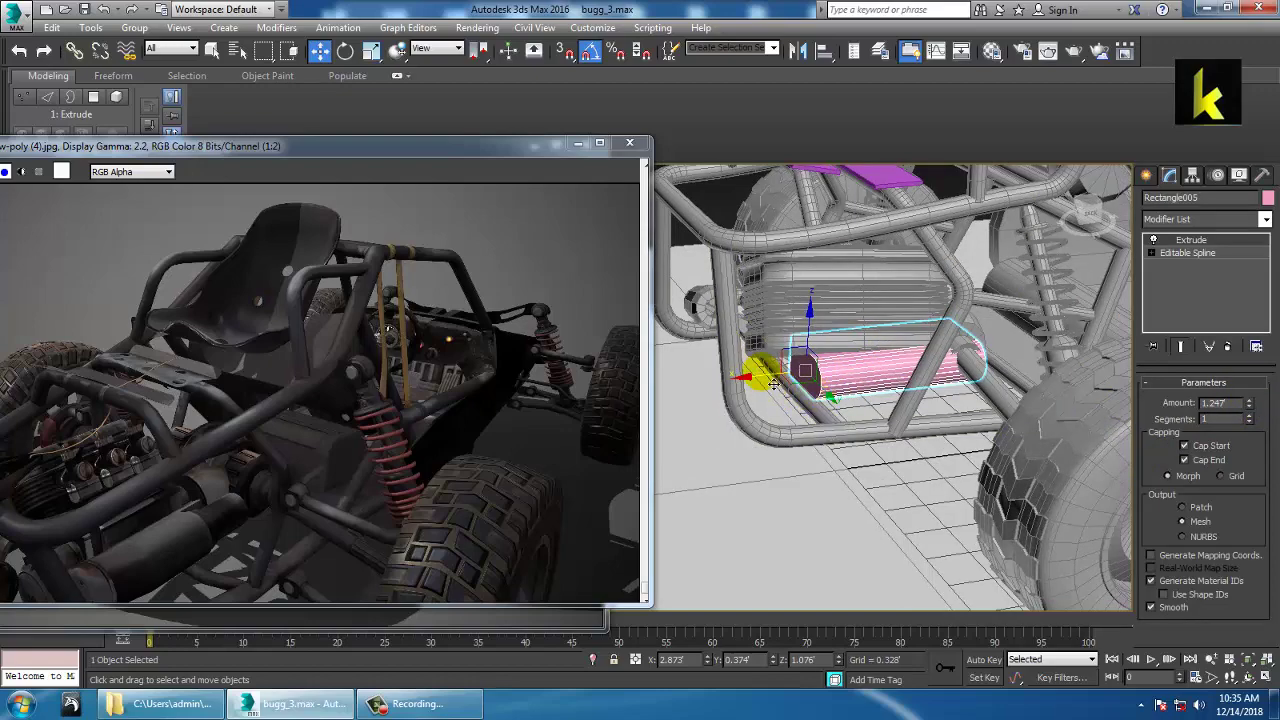
drag(773, 385, 740, 385)
mouse_move(740, 385)
alt+middle_down()
mouse_move(827, 376)
mouse_move(756, 388)
alt+middle_up()
drag(745, 396, 721, 391)
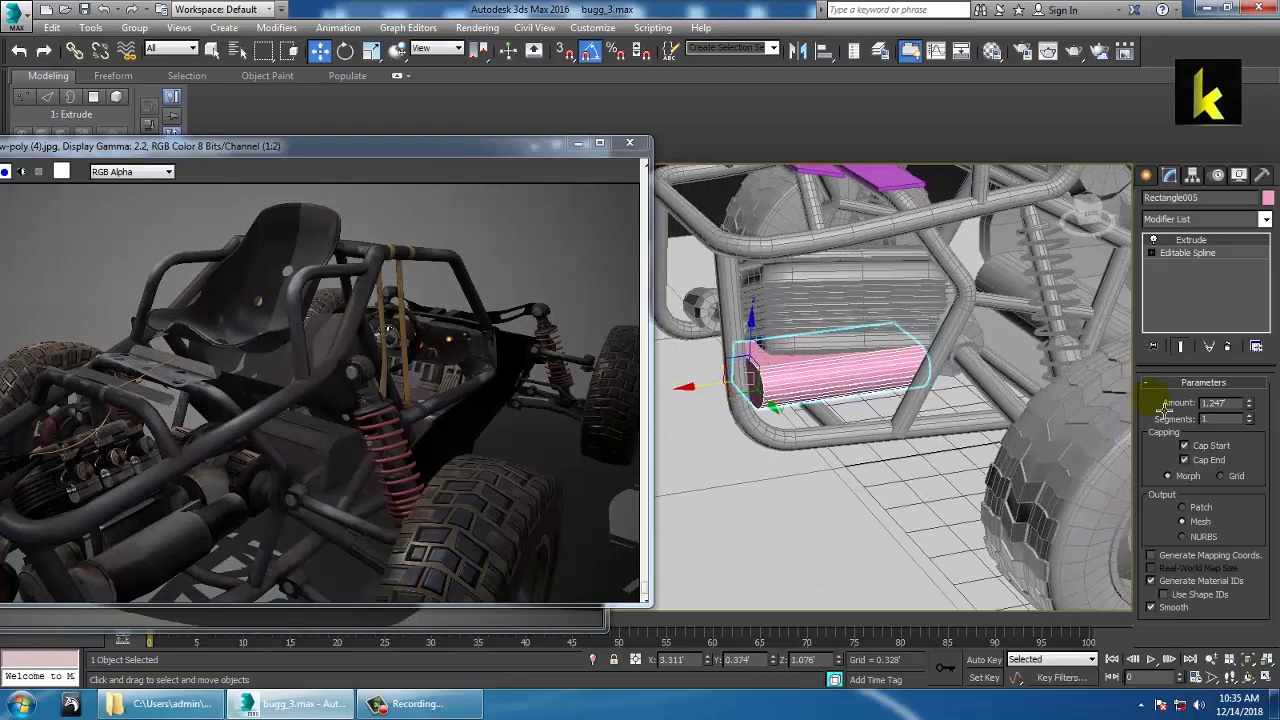
alt+middle_drag(885, 345, 1005, 330)
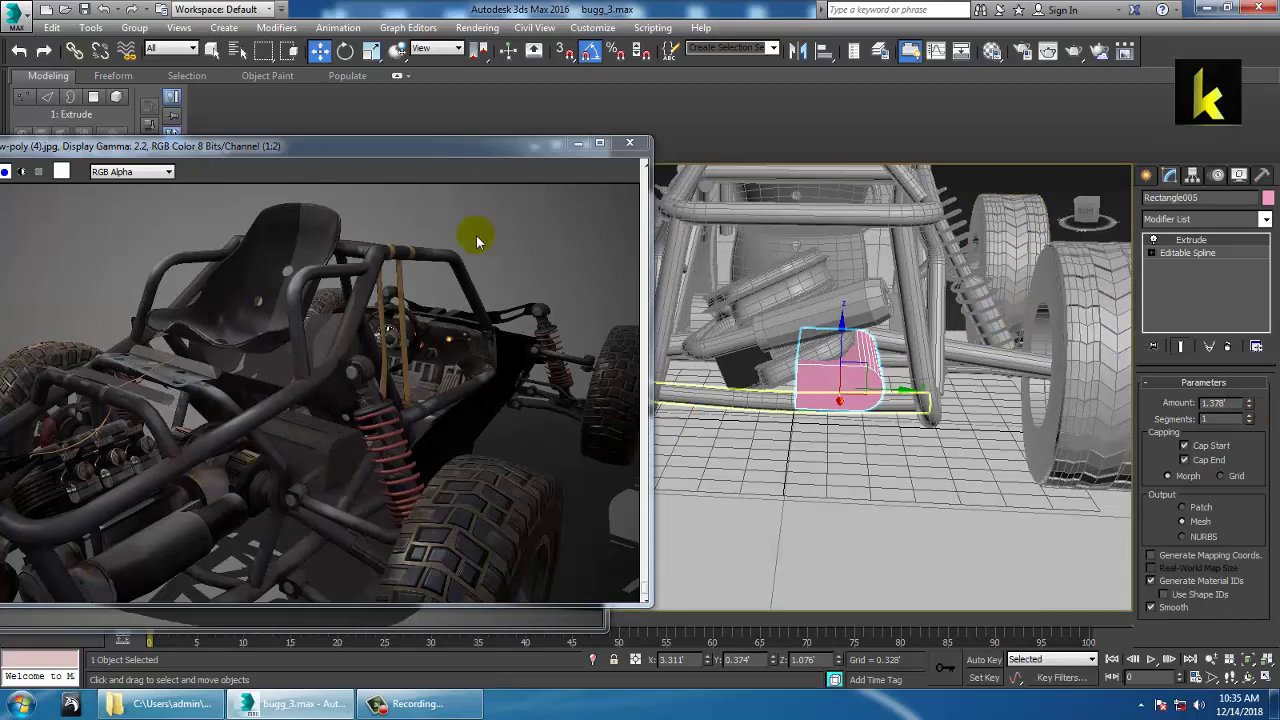
drag(366, 149, 348, 111)
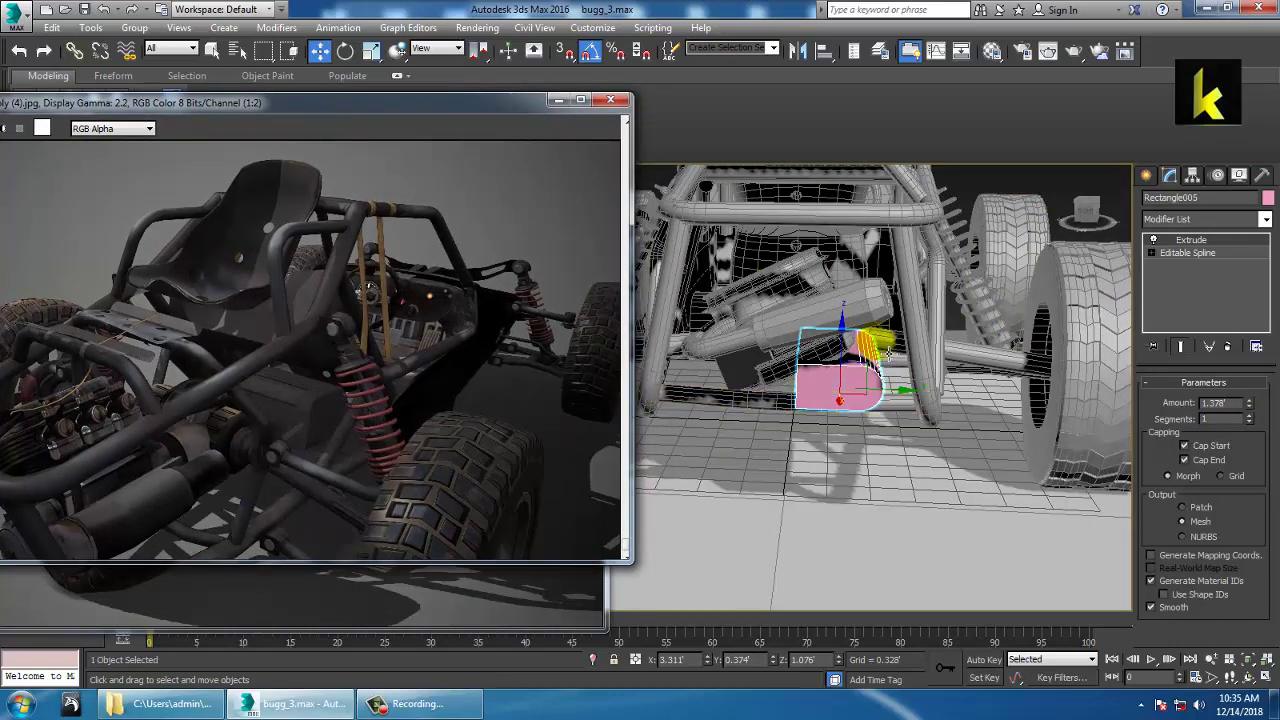
Tilt the extruded block beneath the exhaust and slide it to X about 3.269' inside the rear frame
alt+middle_drag(876, 350, 857, 342)
scroll(857, 342, up, 3)
key(e)
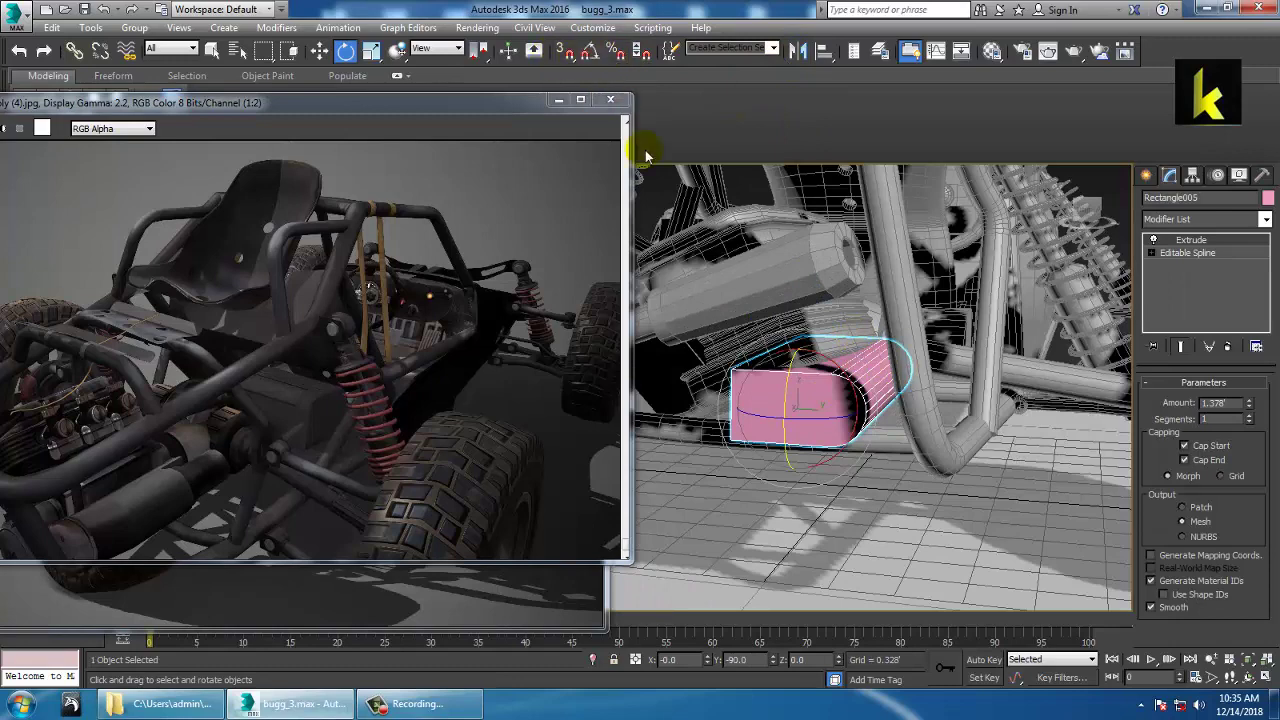
drag(856, 392, 845, 376)
key(w)
alt+middle_drag(838, 369, 937, 412)
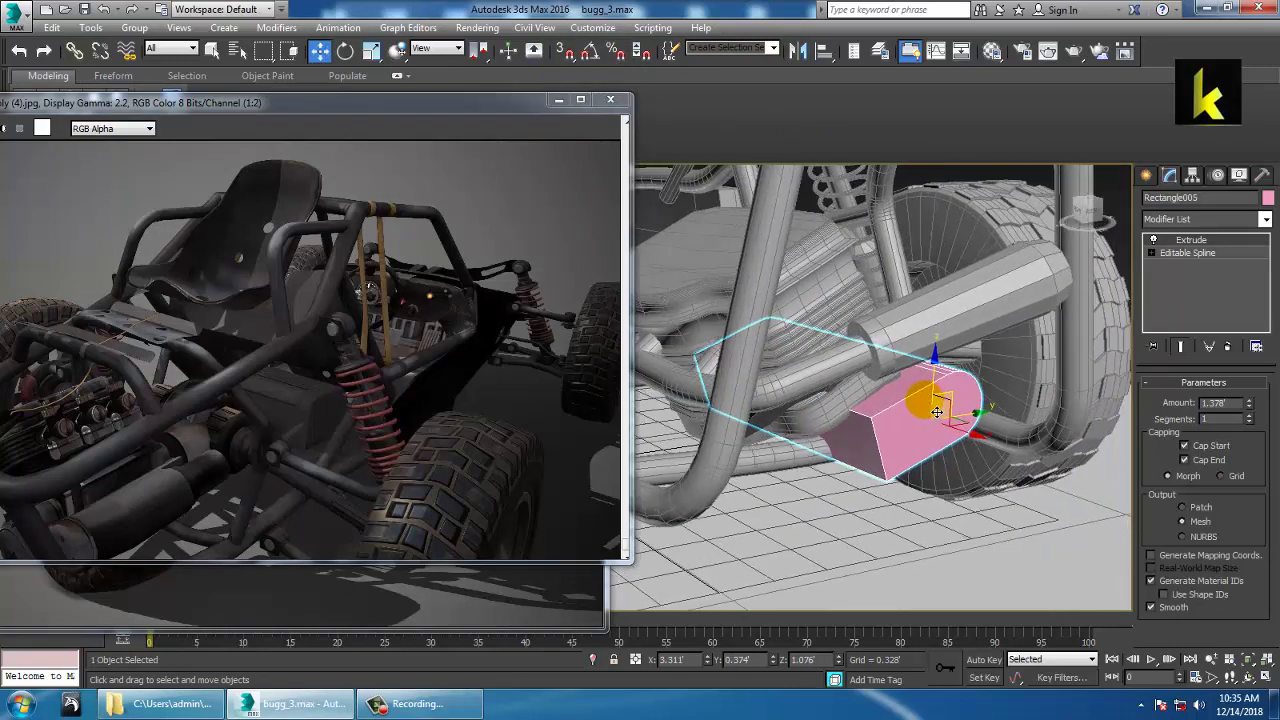
drag(979, 438, 972, 435)
alt+middle_drag(975, 437, 889, 427)
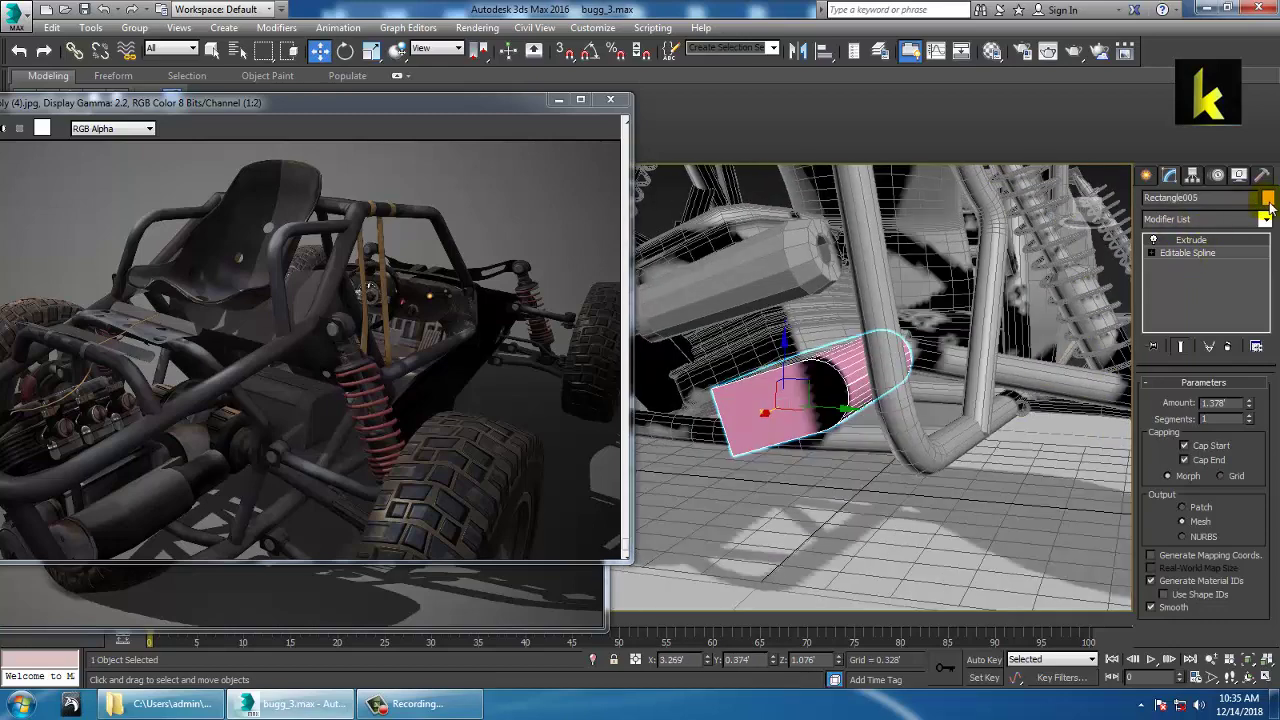
Give every object in the scene the same light grey object colour and clear the selection
key(ctrl+a)
click(1268, 198)
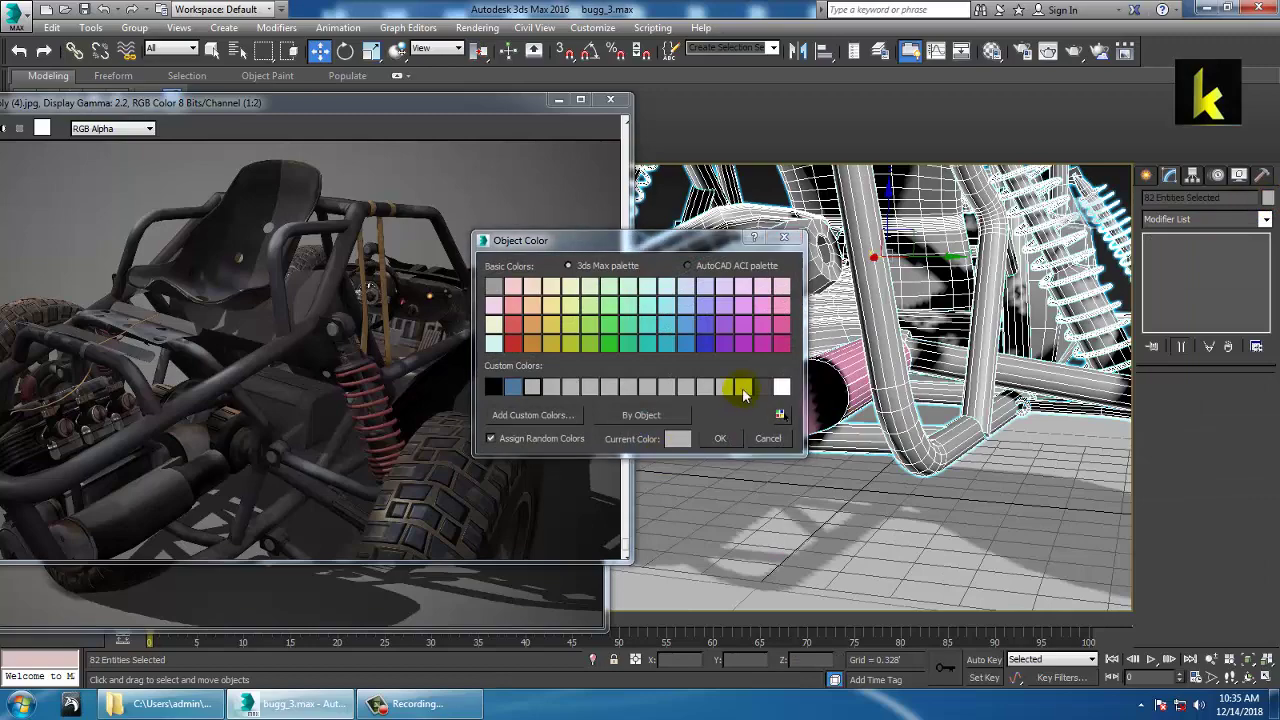
click(743, 391)
click(718, 439)
click(891, 530)
Select the rounded block beneath the exhaust and convert it to an Editable Poly
alt+middle_drag(912, 497, 818, 415)
click(838, 453)
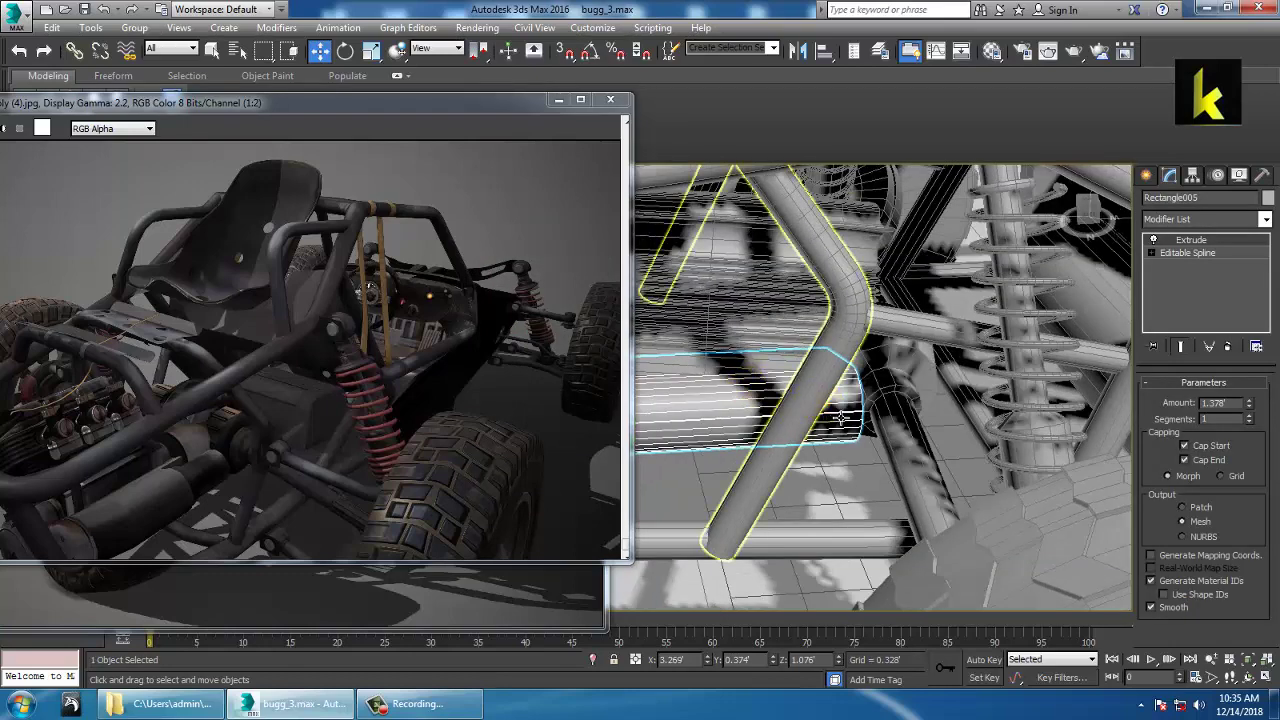
click(841, 418)
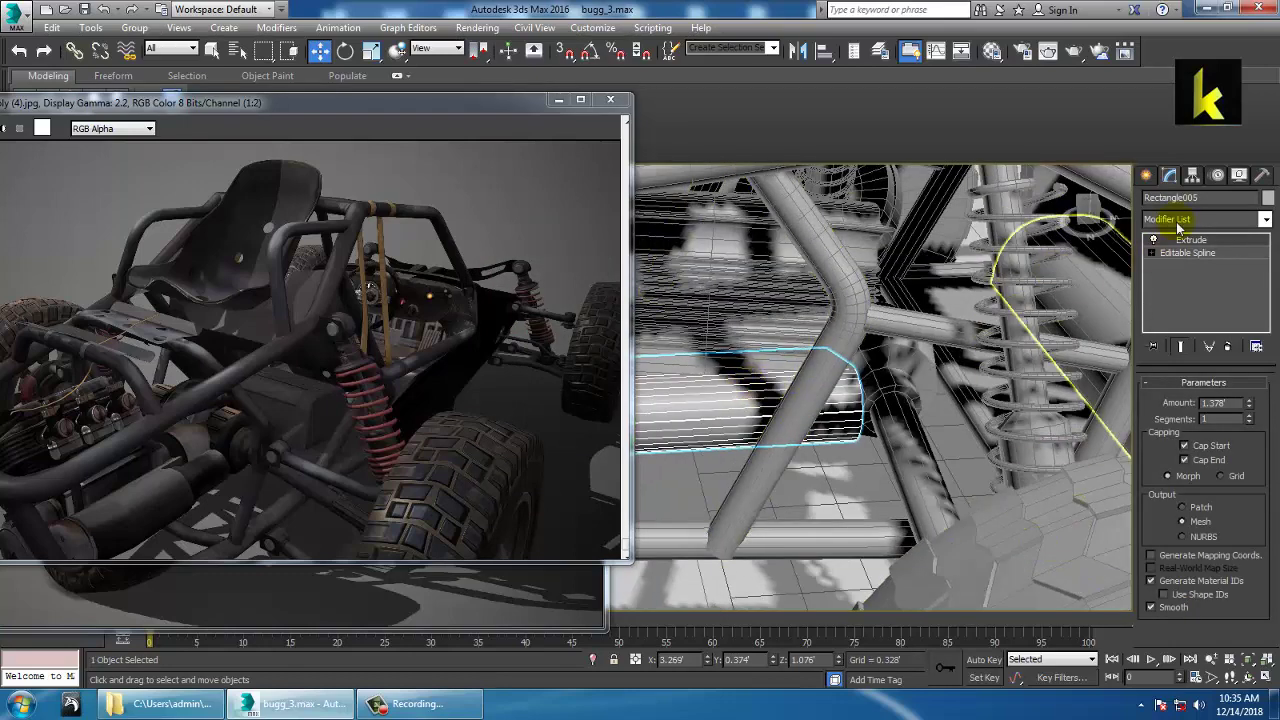
right_click(727, 392)
mouse_move(780, 554)
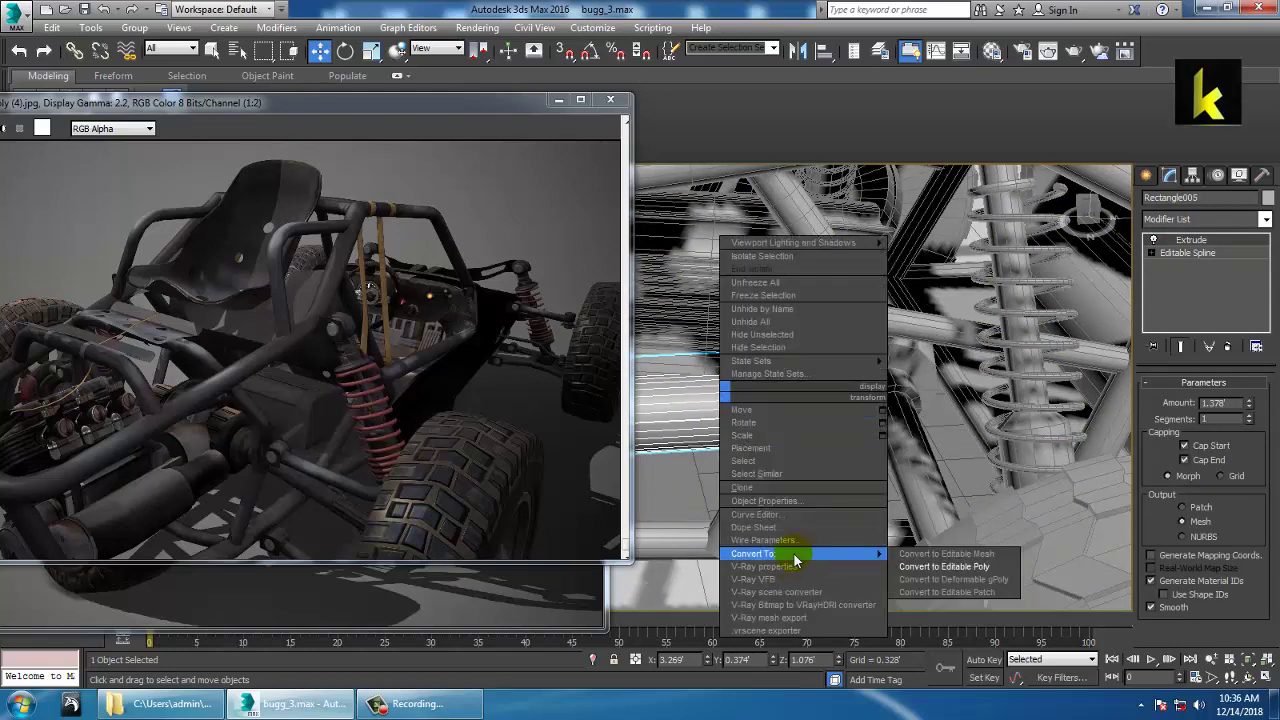
click(940, 566)
Shorten the rounded block by pulling its inner end vertices to X about 2.106'
alt+middle_drag(878, 486, 814, 457)
key(1)
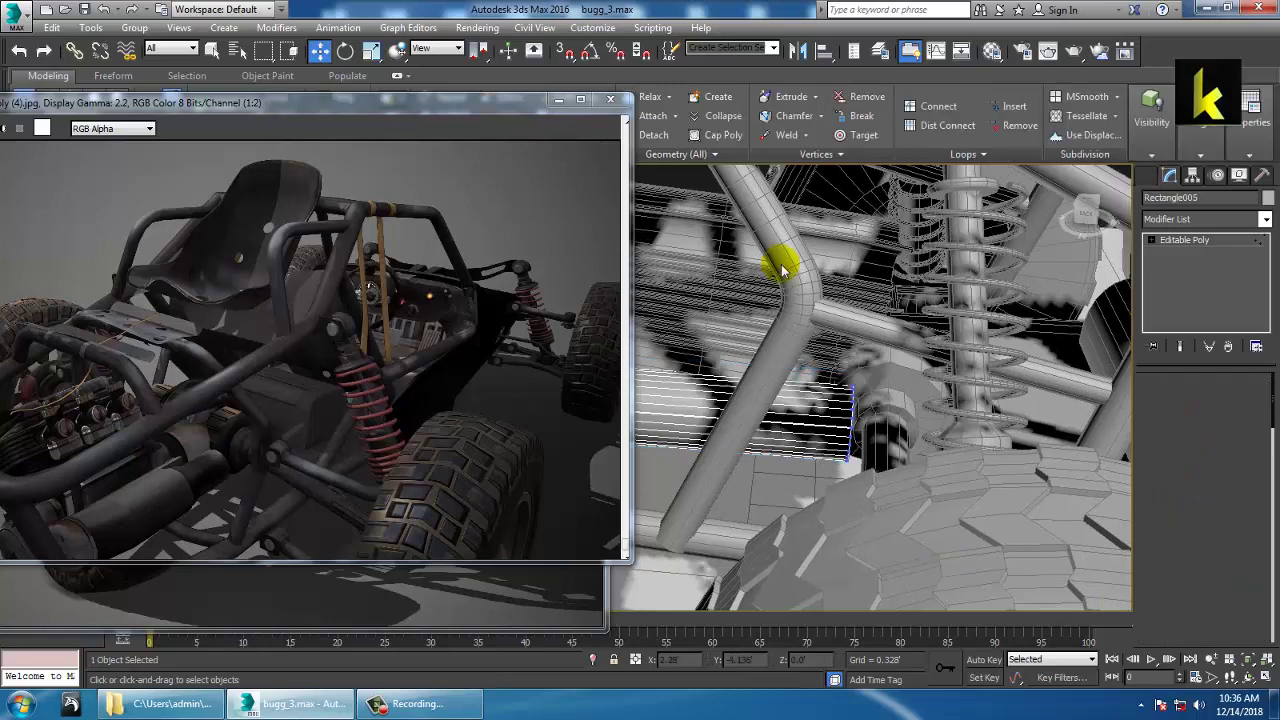
drag(780, 264, 937, 497)
drag(804, 418, 750, 414)
Isolate the rounded block and inset its inner end face by 0.033'
alt+middle_drag(746, 409, 766, 427)
scroll(796, 440, up, 4)
key(1)
key(alt+q)
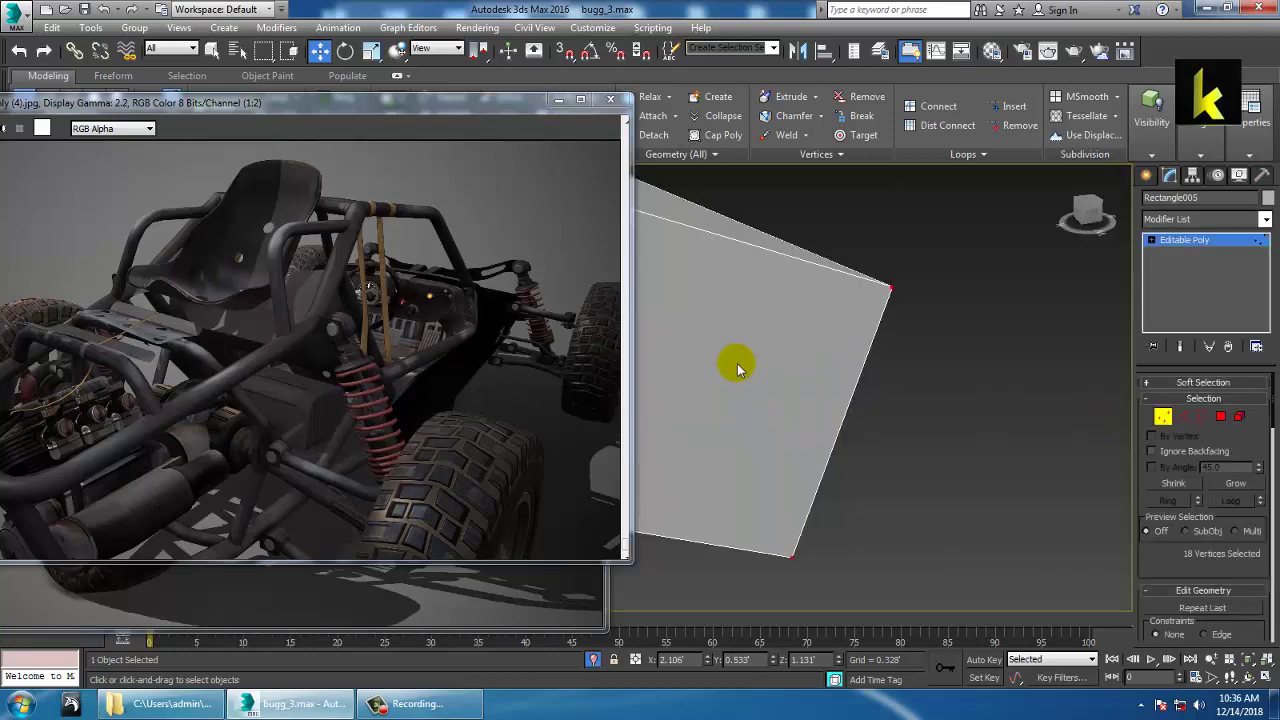
scroll(738, 365, down, 4)
middle_drag(768, 380, 950, 426)
click(1220, 417)
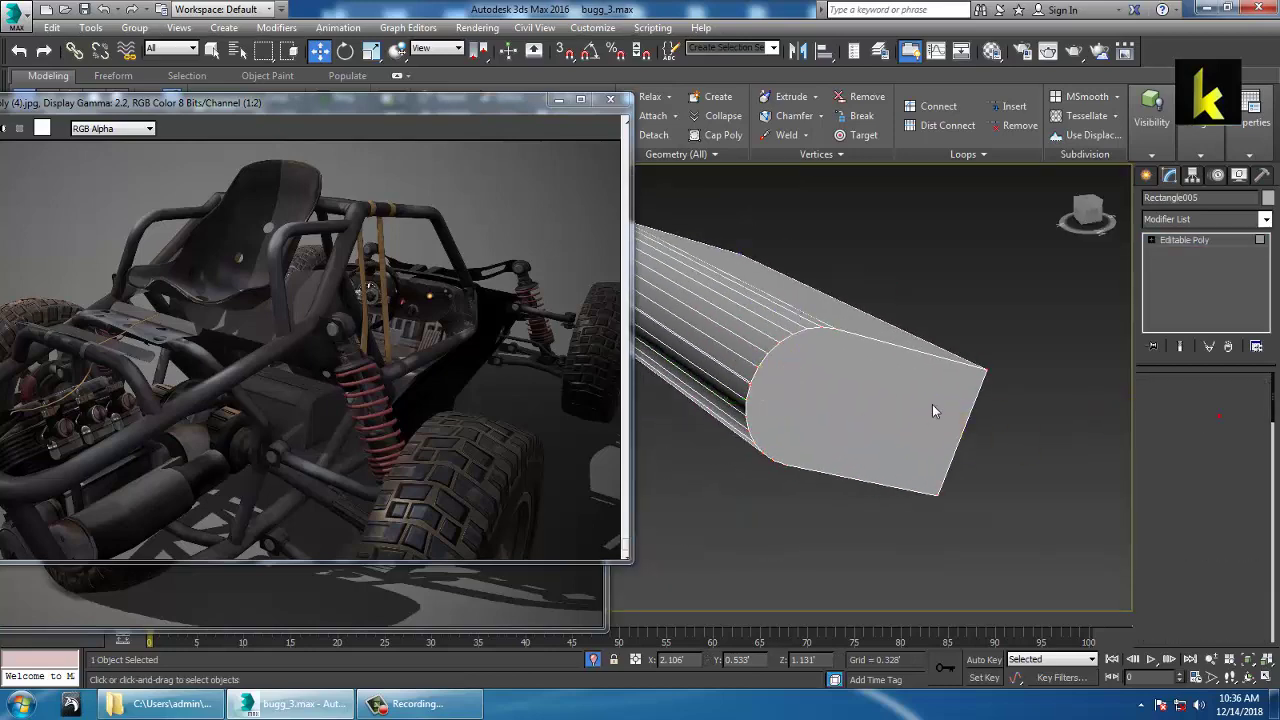
click(937, 408)
click(1257, 454)
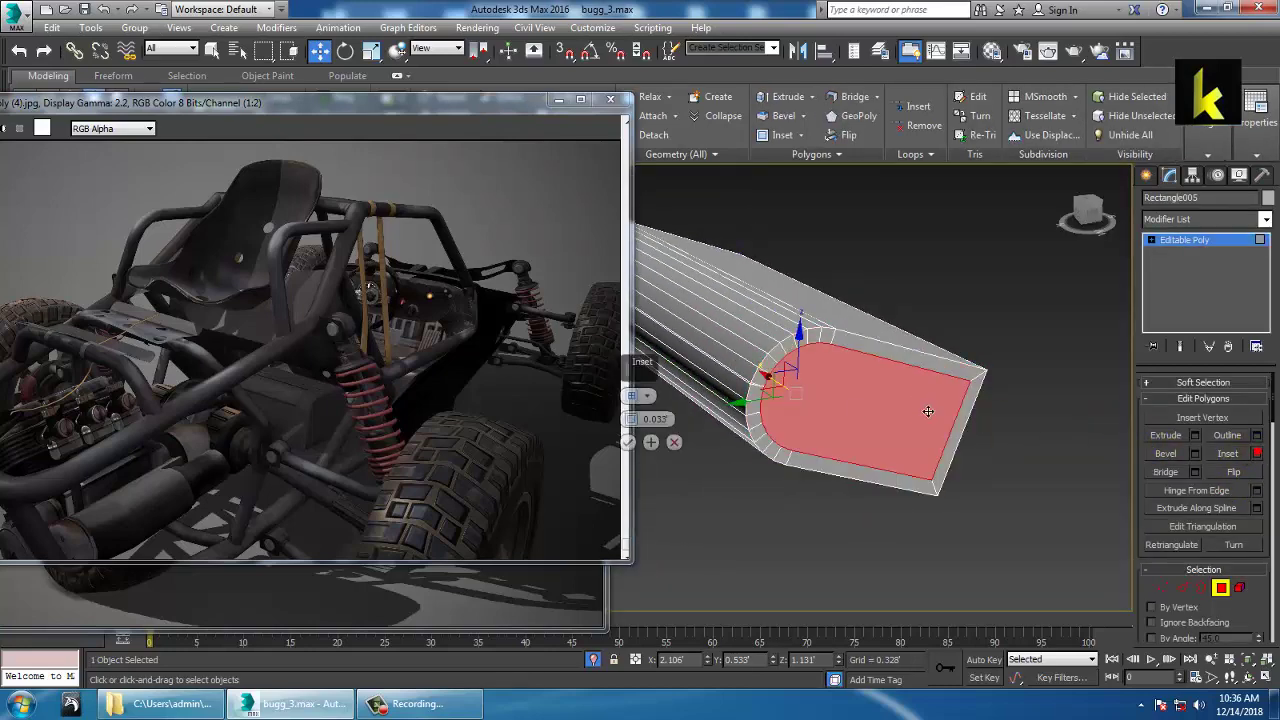
click(624, 441)
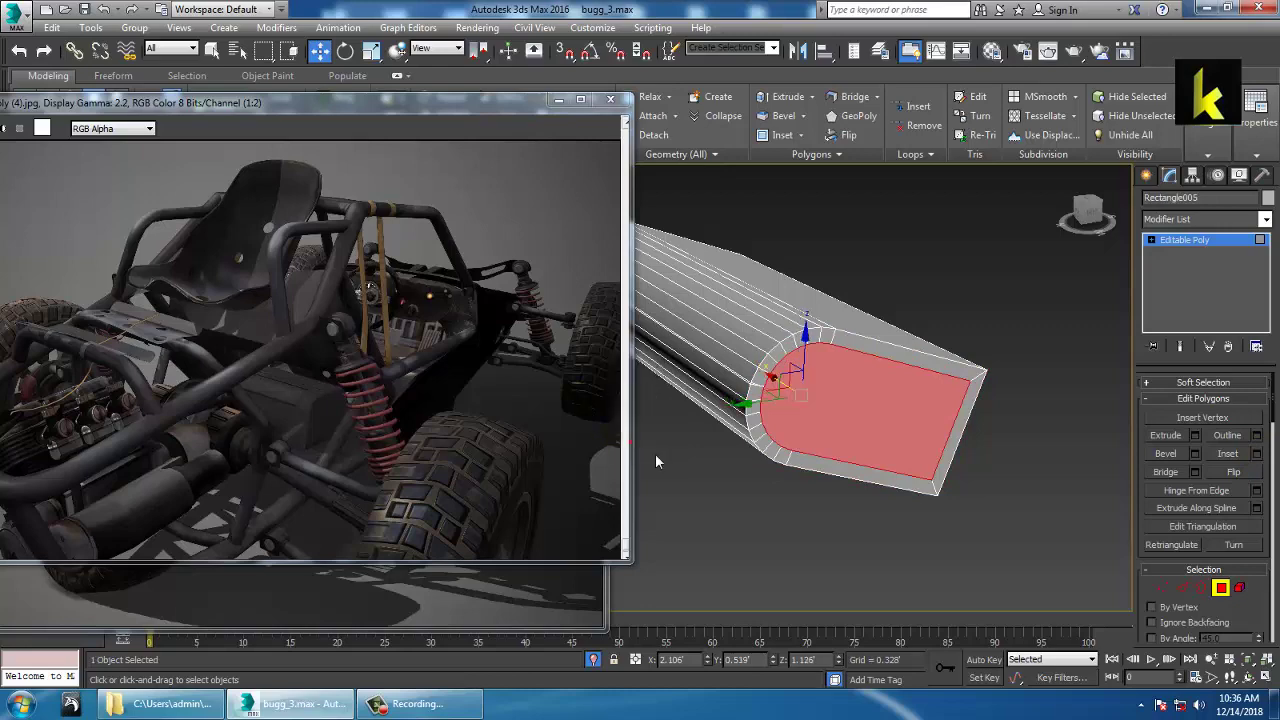
click(1196, 453)
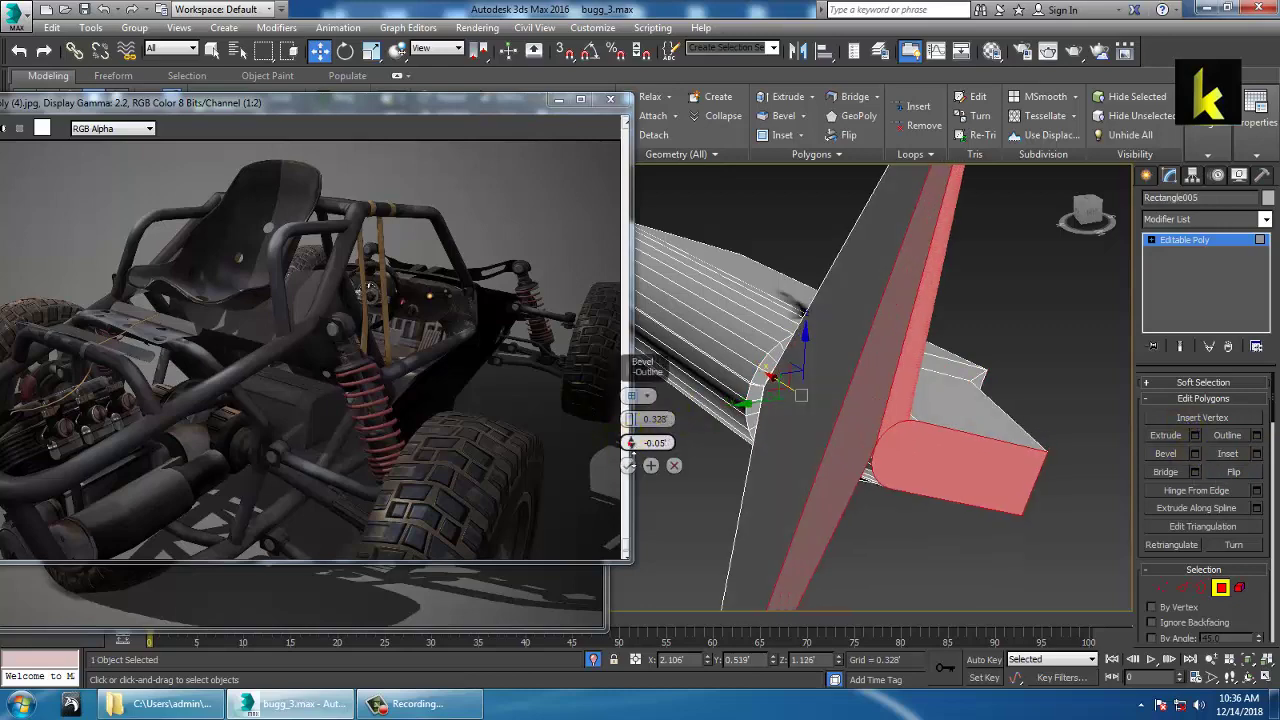
drag(632, 454, 633, 402)
right_click(633, 402)
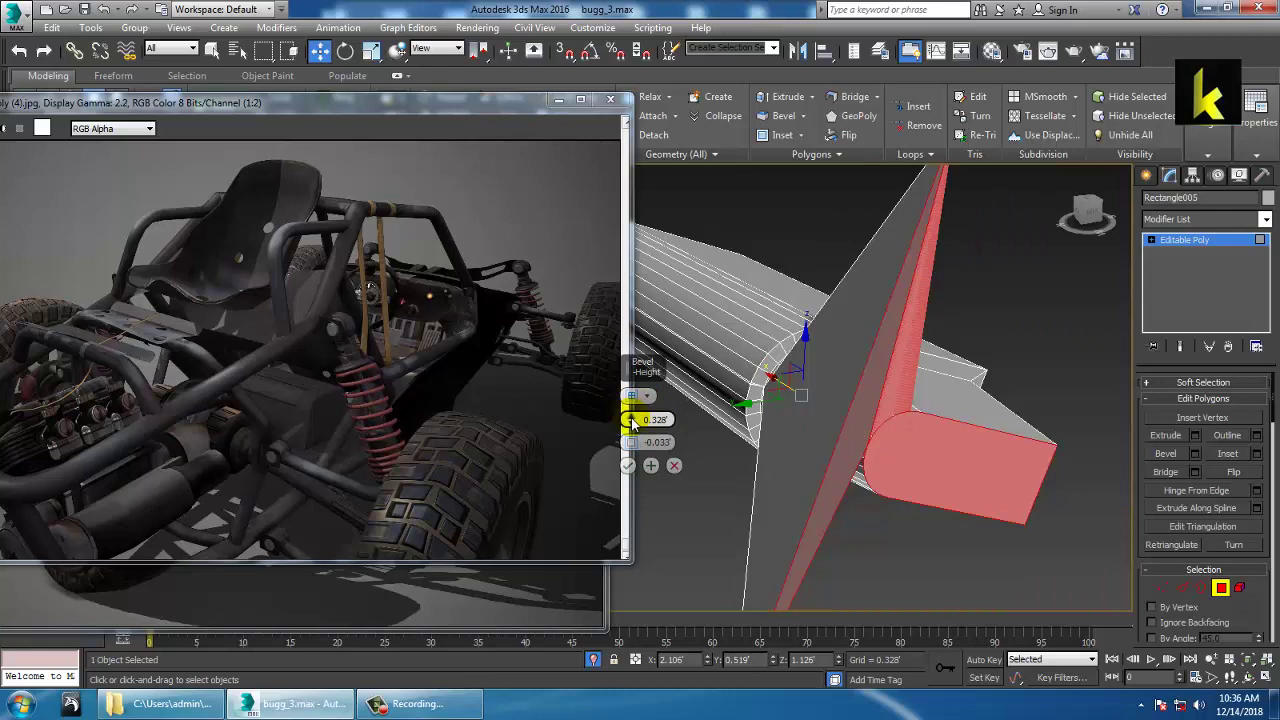
click(675, 467)
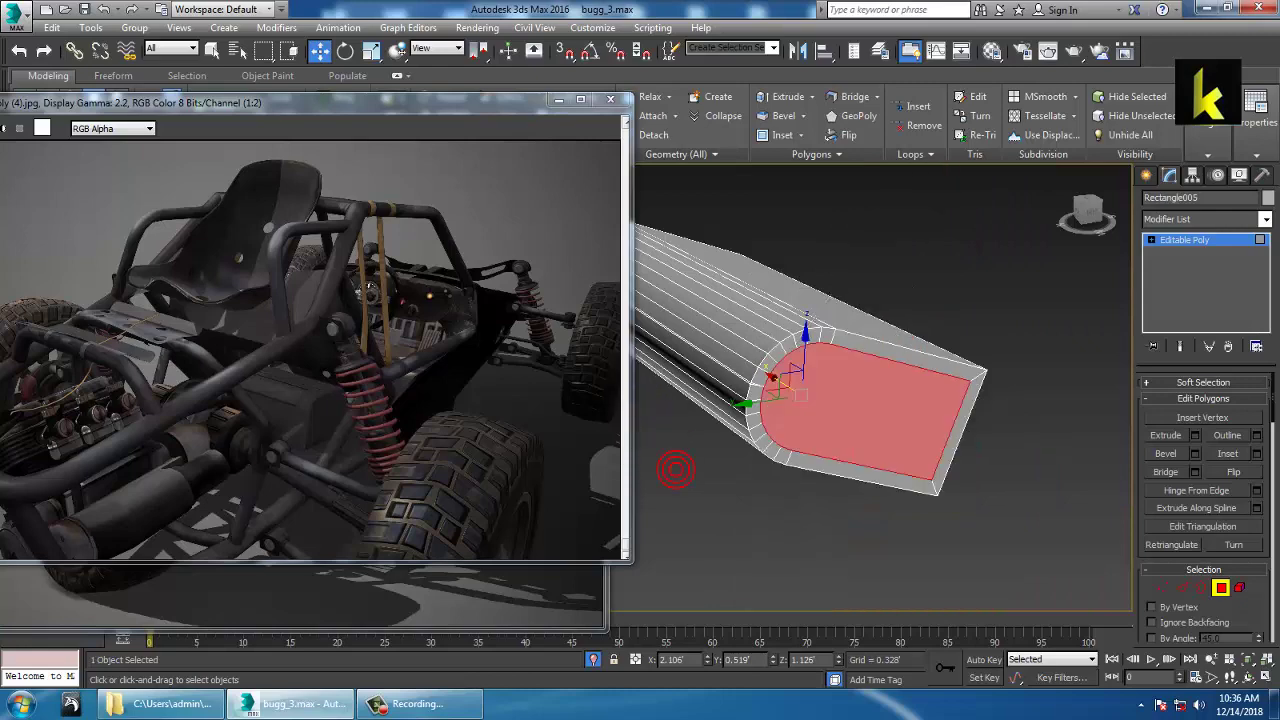
Extrude the block's inset end face outward and end isolation to bring back the whole buggy
click(1196, 436)
click(628, 443)
right_click(1002, 267)
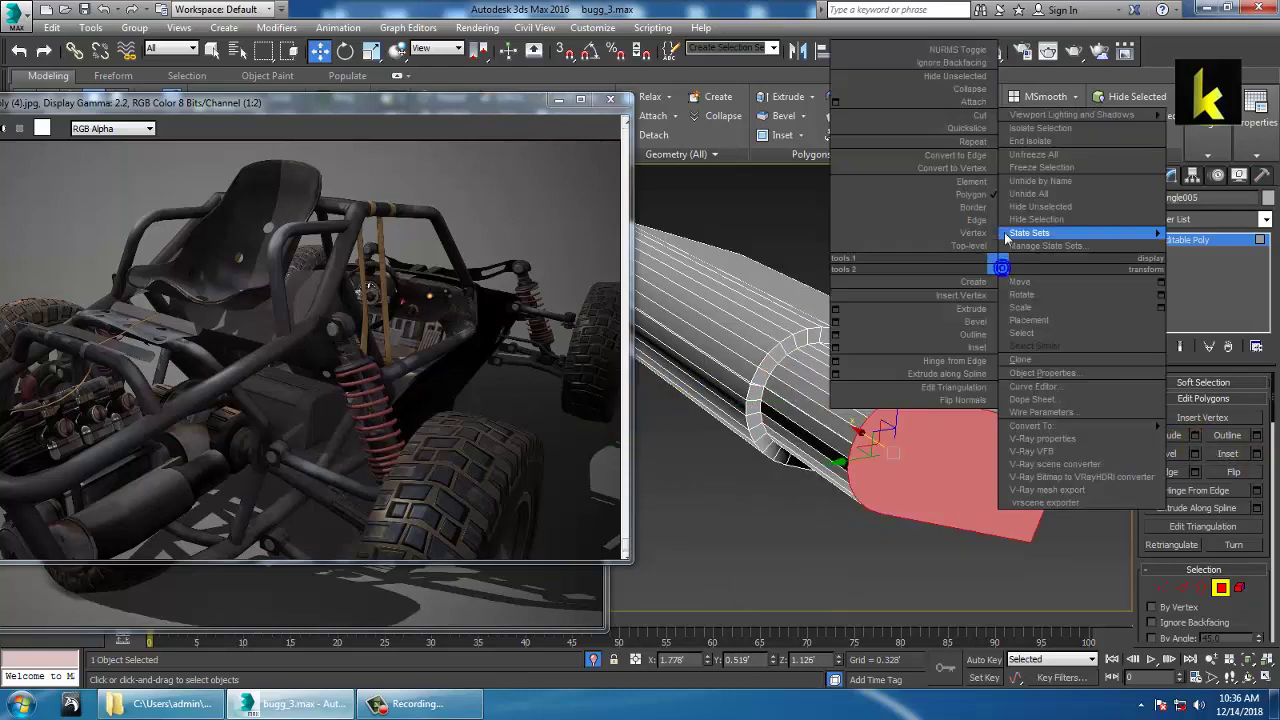
click(1029, 134)
Reposition the seat-side reference to show its full rear end and compare the engine and frame area with the model from several angles
scroll(938, 338, down, 5)
alt+middle_drag(938, 338, 1078, 338)
middle_drag(909, 381, 1005, 297)
alt+middle_drag(1005, 297, 972, 360)
scroll(973, 361, down, 4)
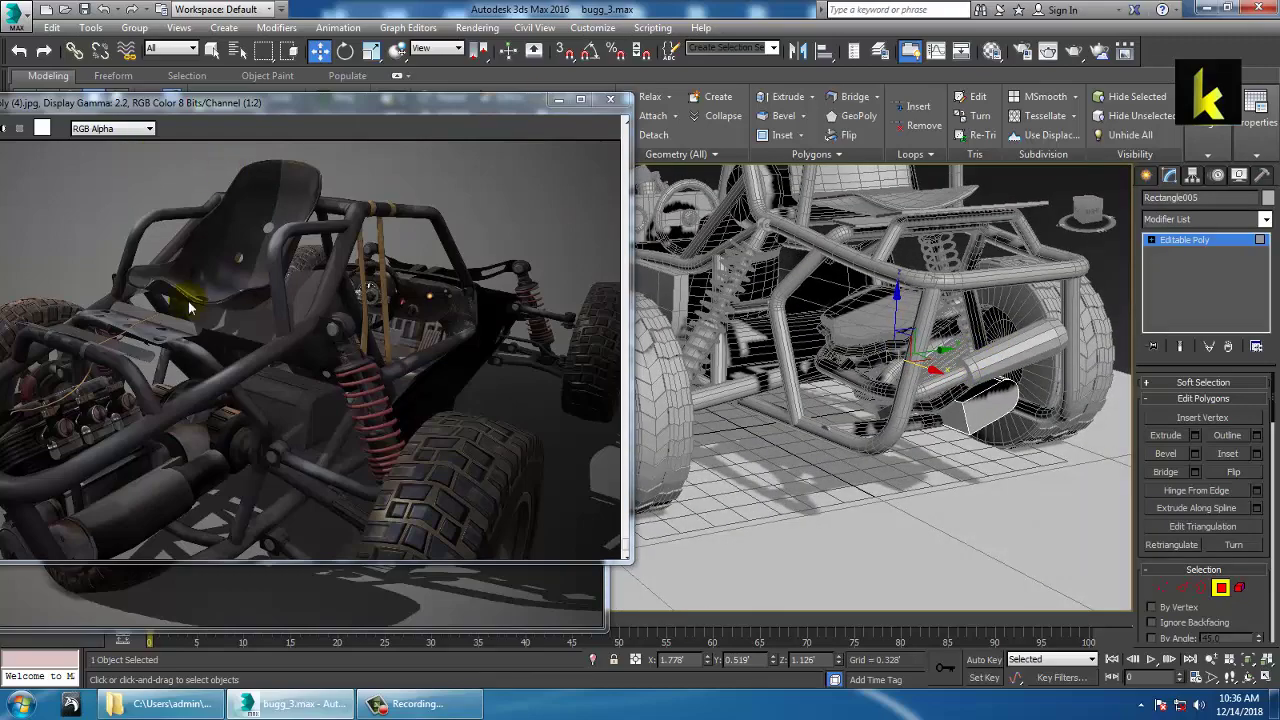
click(169, 332)
drag(194, 108, 338, 100)
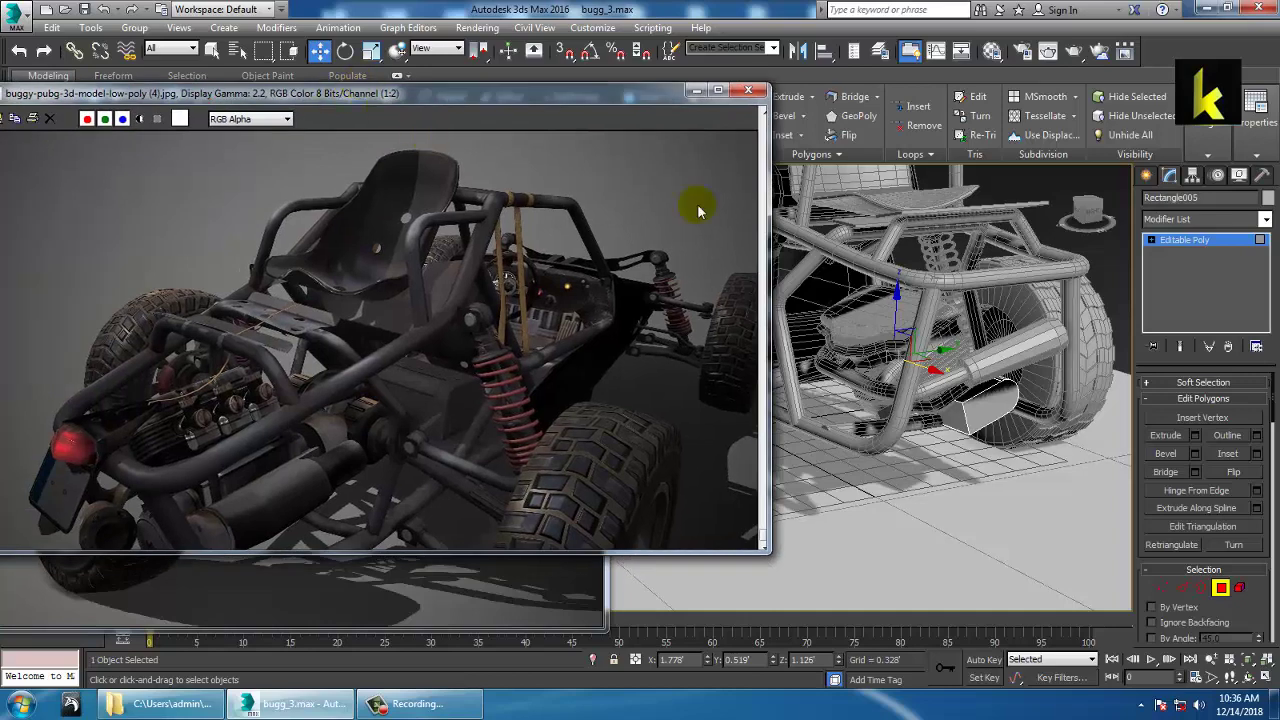
alt+middle_drag(876, 326, 979, 415)
middle_drag(955, 392, 993, 384)
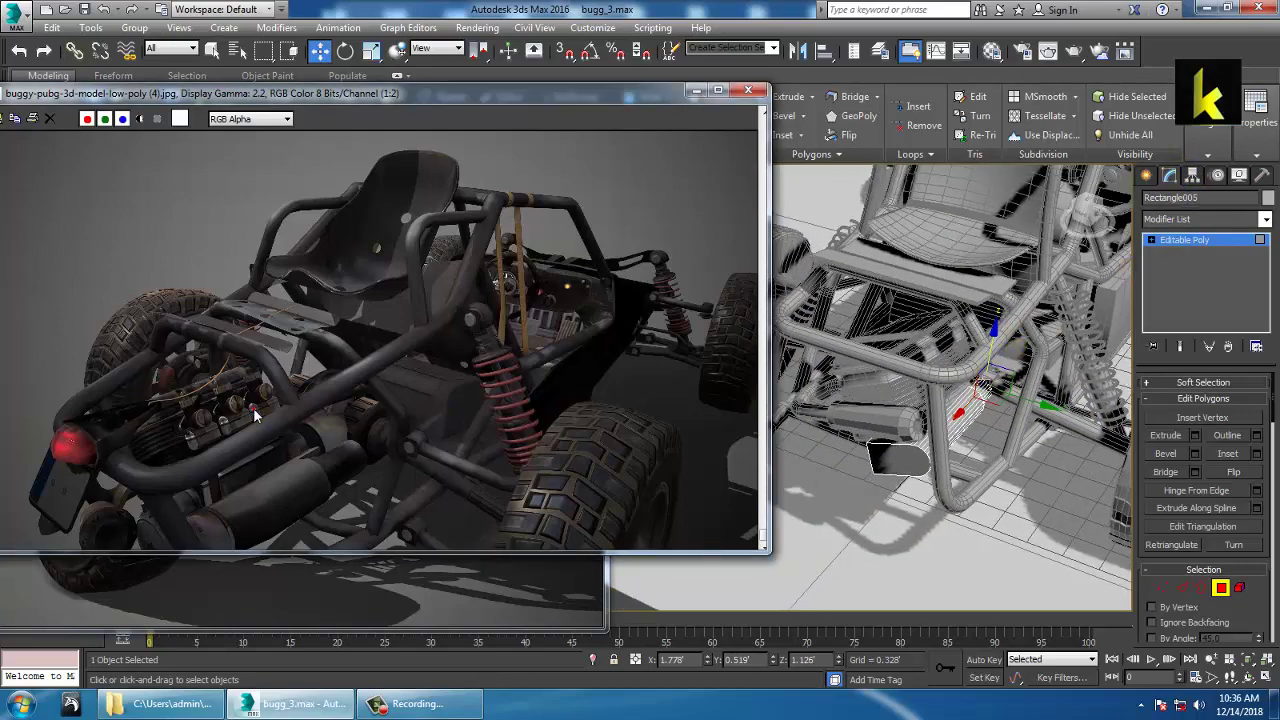
alt+middle_drag(955, 463, 927, 428)
scroll(1012, 415, up, 5)
scroll(1007, 446, down, 5)
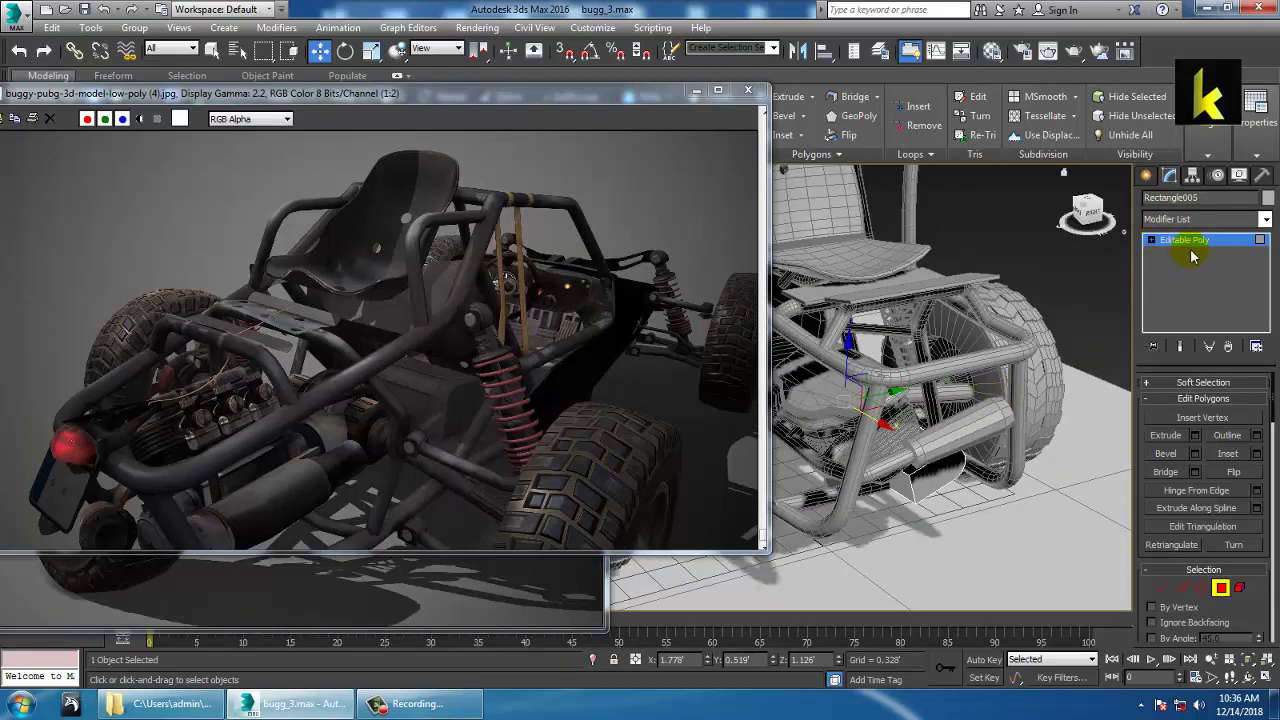
Create a box about 0.645' by 0.753' by 0.274' behind the buggy and convert it to an Editable Poly
click(1147, 176)
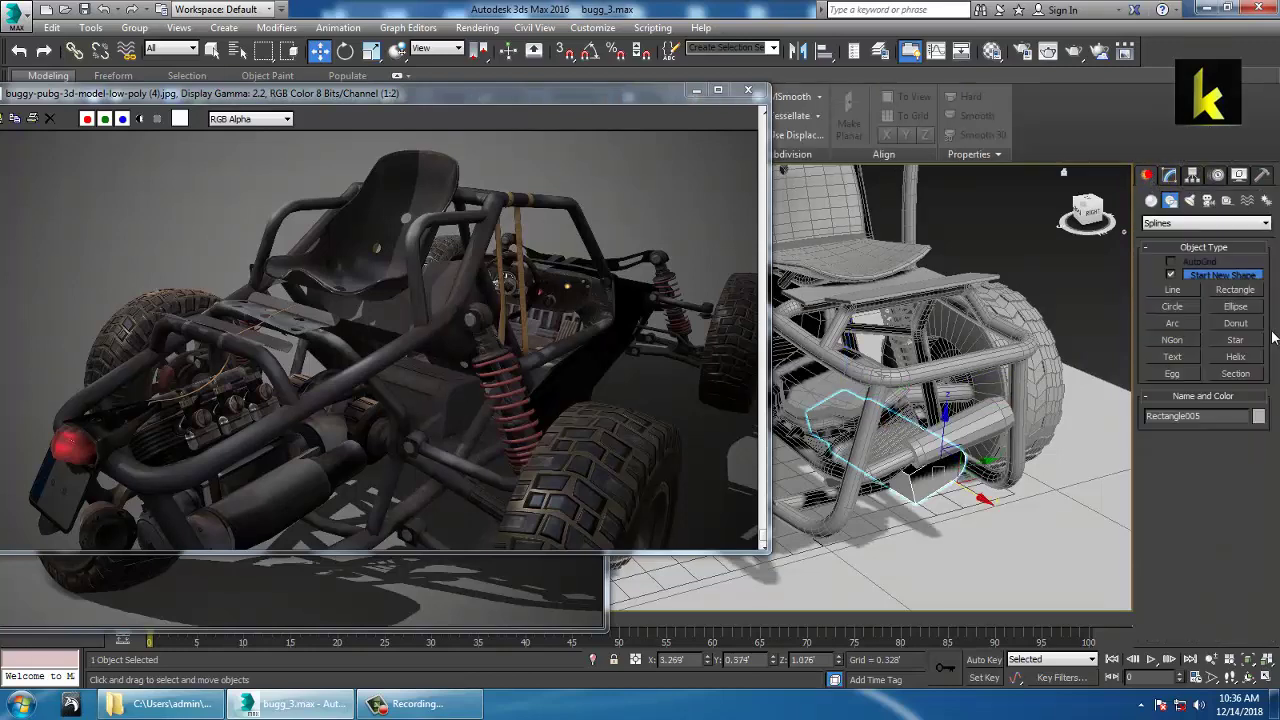
click(1152, 201)
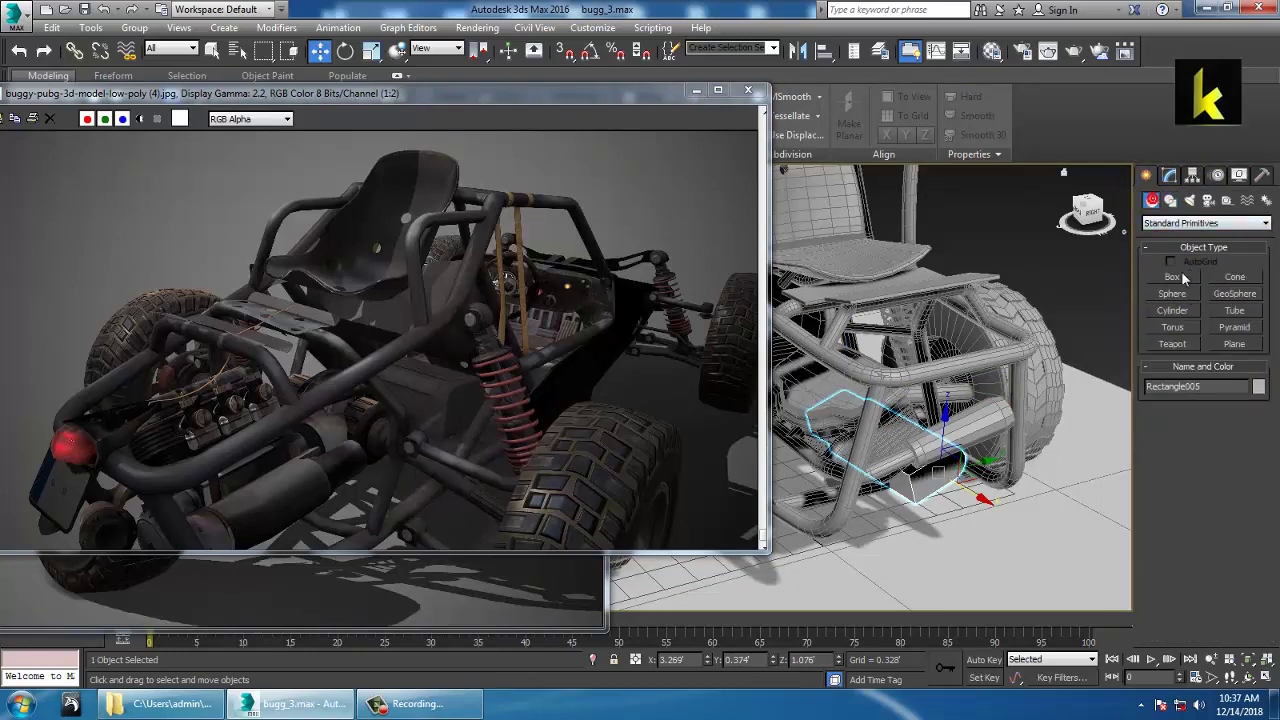
click(1183, 279)
middle_drag(918, 521, 920, 487)
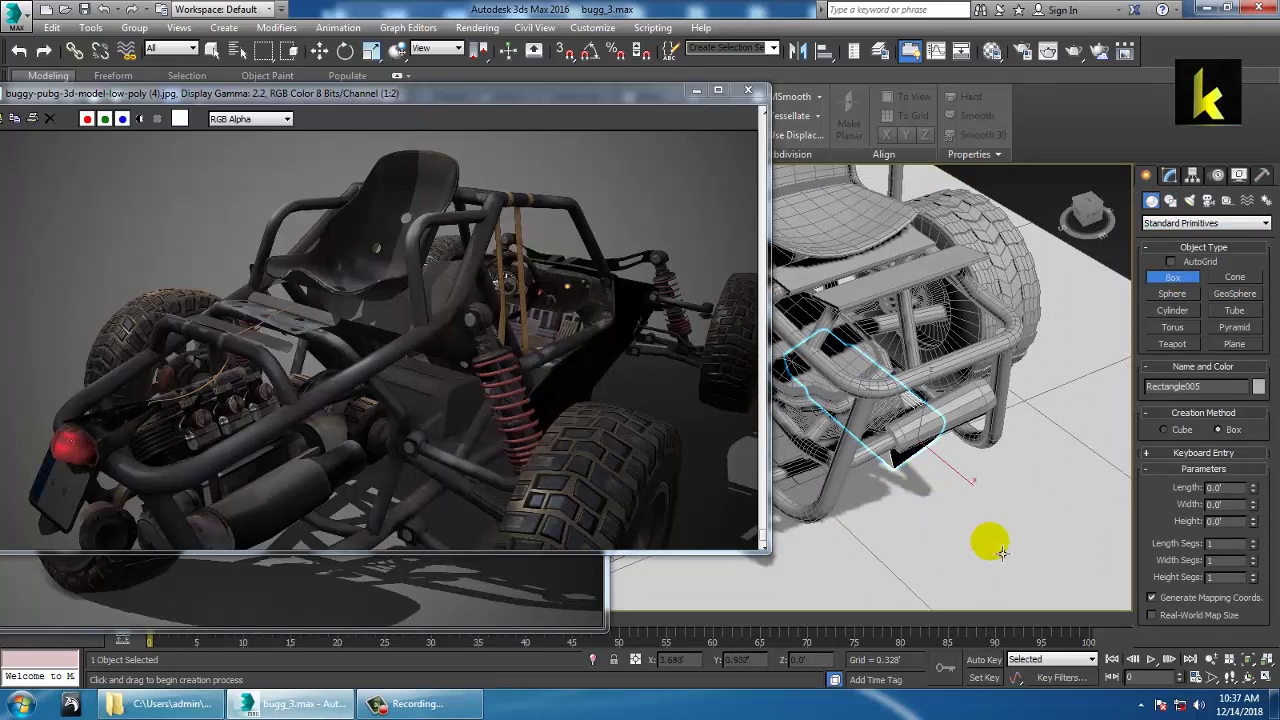
drag(961, 520, 966, 598)
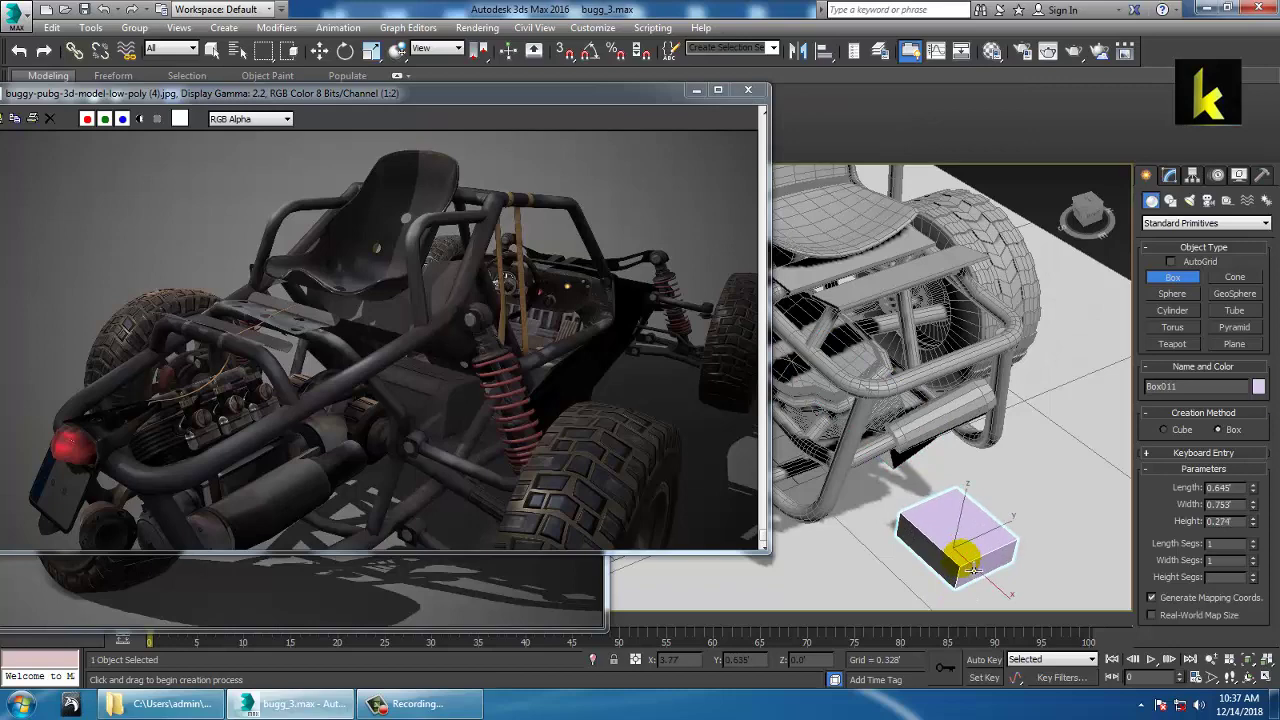
click(974, 567)
key(w)
scroll(973, 447, up, 3)
right_click(973, 447)
mouse_move(1093, 605)
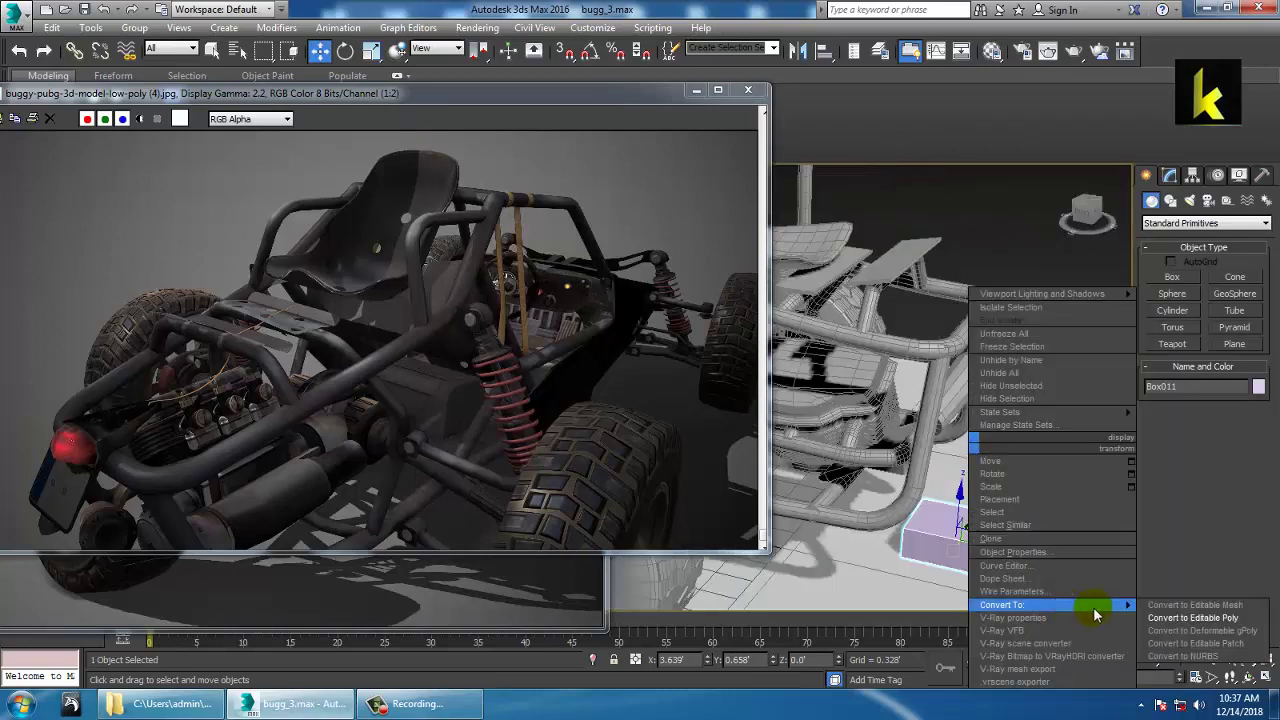
click(1217, 618)
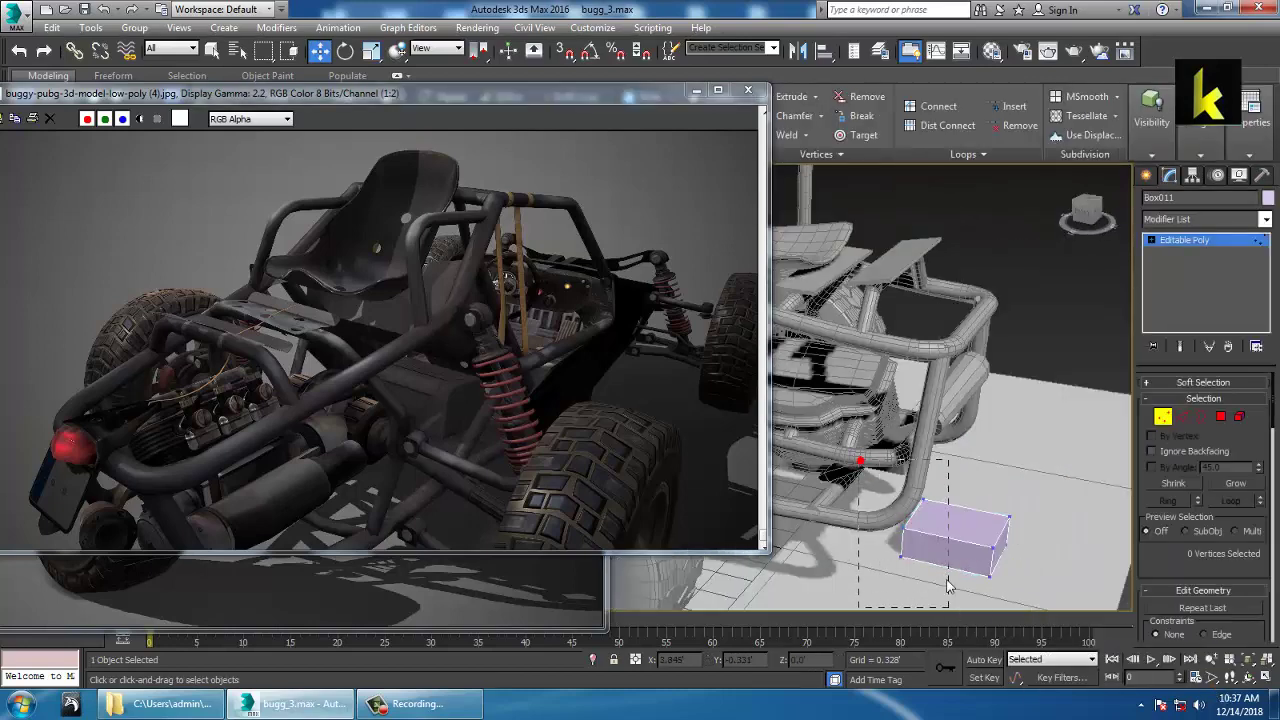
Taper the box by scaling the four vertices of one end to about 73%, and return to whole-object level
drag(947, 580, 947, 578)
alt+middle_drag(948, 520, 929, 510)
key(r)
drag(945, 554, 963, 577)
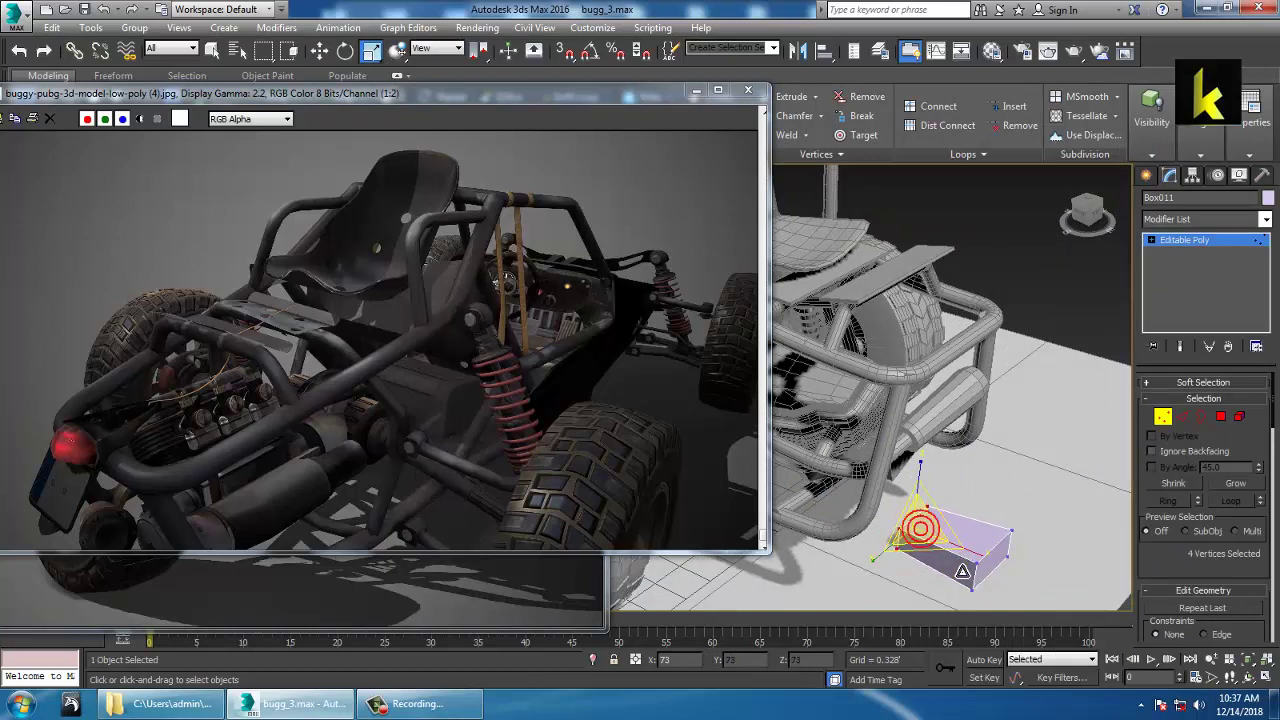
key(w)
click(1184, 240)
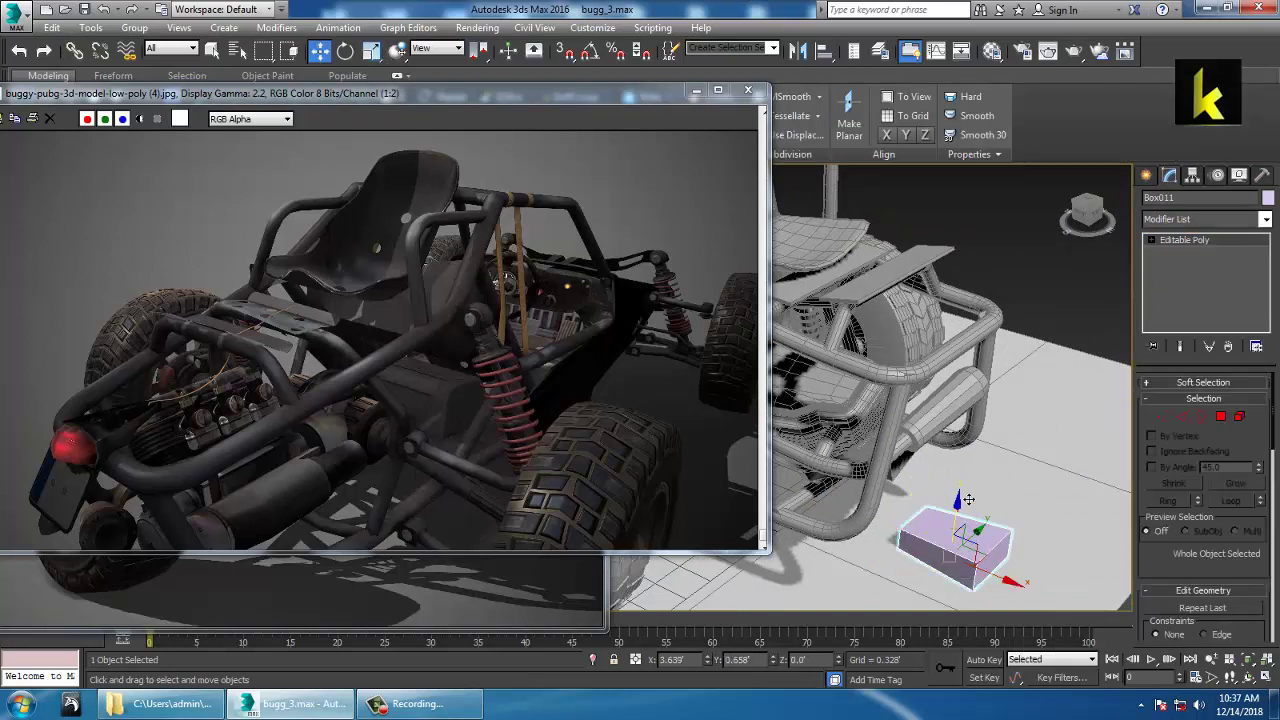
Raise the box to the upper rear frame bar and slide it sideways to Y about 0.135'
drag(968, 499, 946, 281)
alt+middle_drag(976, 368, 1028, 410)
drag(1027, 382, 969, 391)
alt+middle_drag(962, 392, 1003, 358)
Scale the box uniformly to about 80% and adjust its height to Z about 2.194'
key(r)
drag(921, 386, 944, 426)
alt+middle_drag(950, 426, 955, 378)
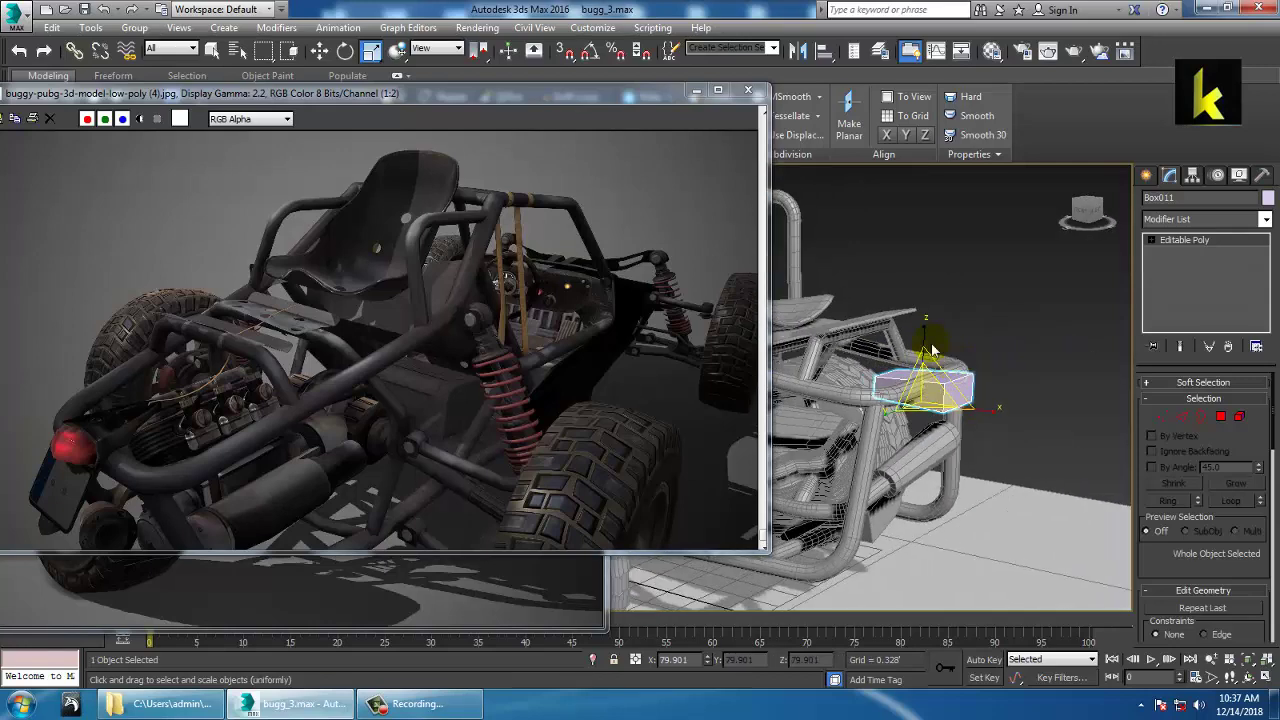
key(w)
drag(928, 354, 942, 340)
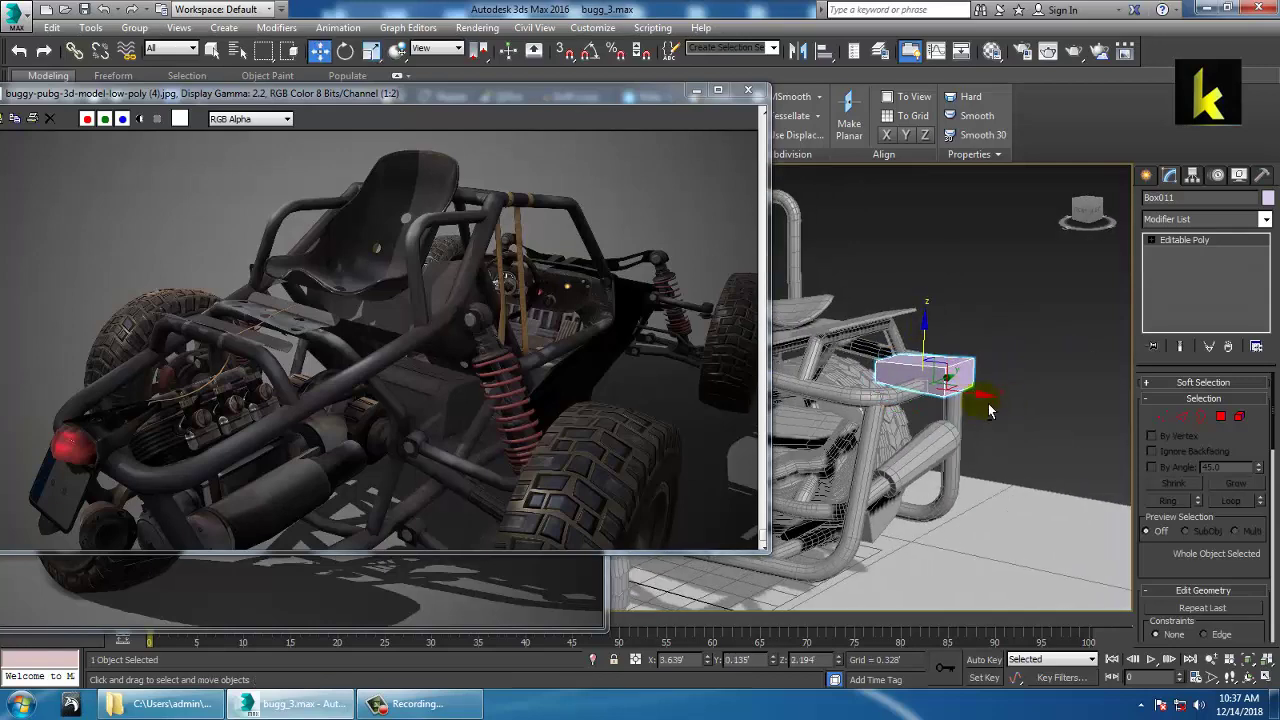
Bevel the box's outward-facing rear polygon into a short, narrowing end section
alt+middle_drag(989, 410, 988, 545)
scroll(962, 431, up, 5)
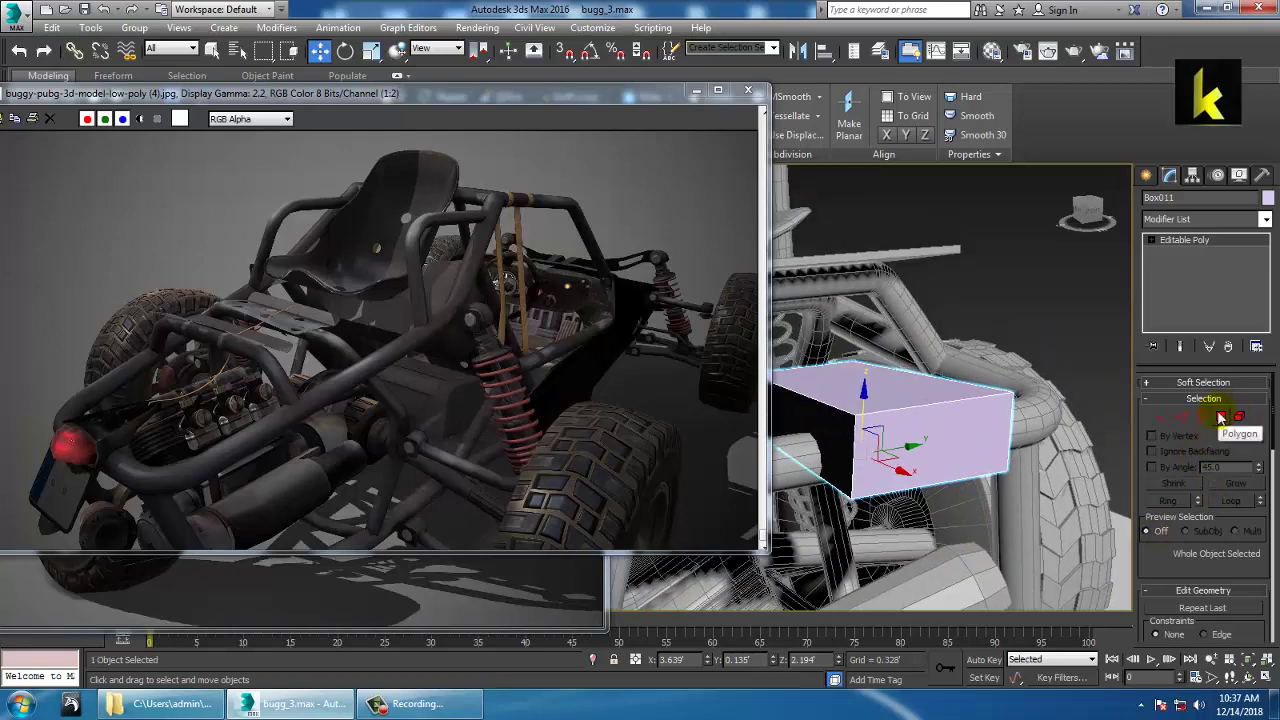
click(1221, 418)
click(911, 441)
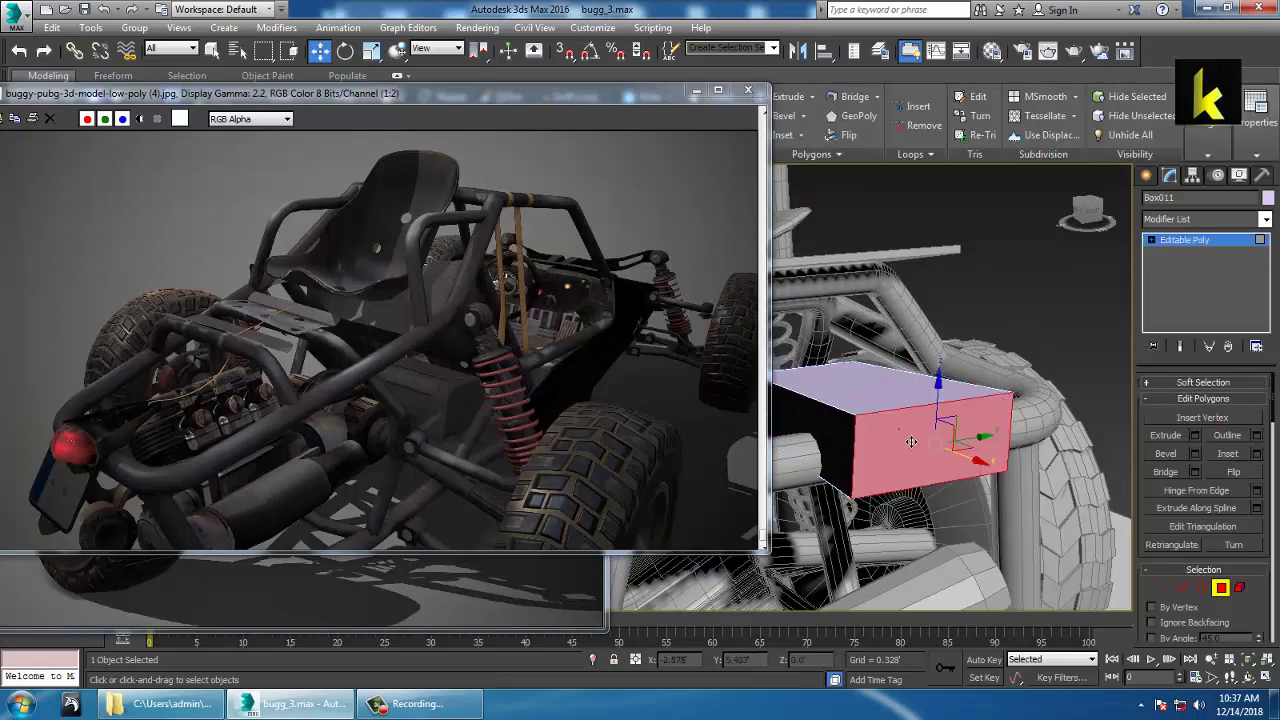
click(1195, 456)
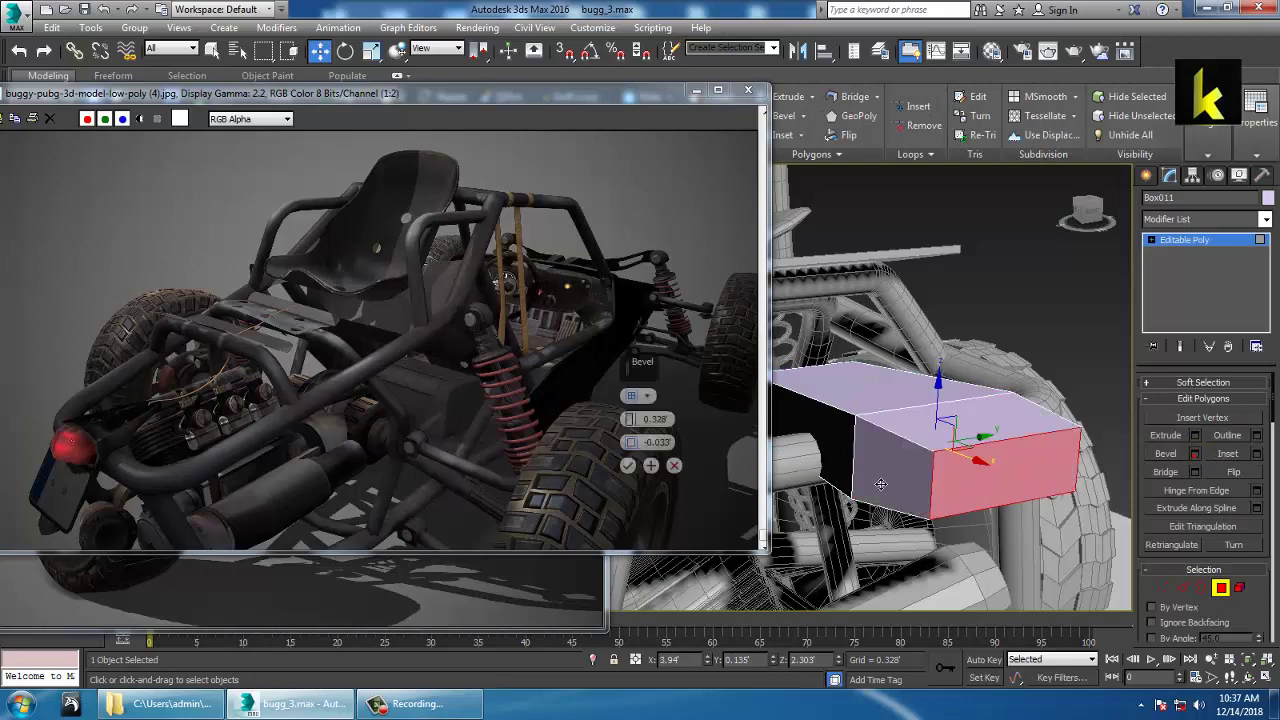
mouse_move(631, 443)
mouse_down()
mouse_move(638, 467)
mouse_move(633, 436)
mouse_move(644, 452)
mouse_up()
click(629, 462)
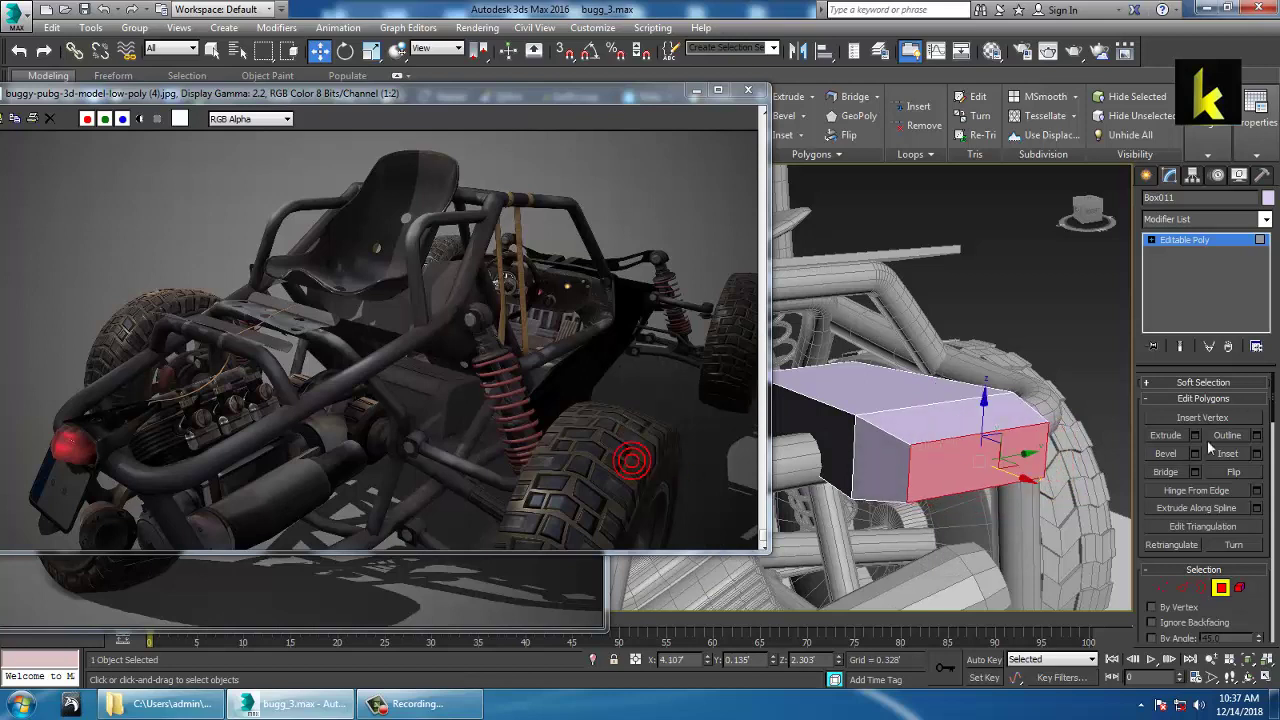
Chamfer the four border edges of the box's rear end face by 0.08' with 7 segments
click(1183, 588)
click(942, 441)
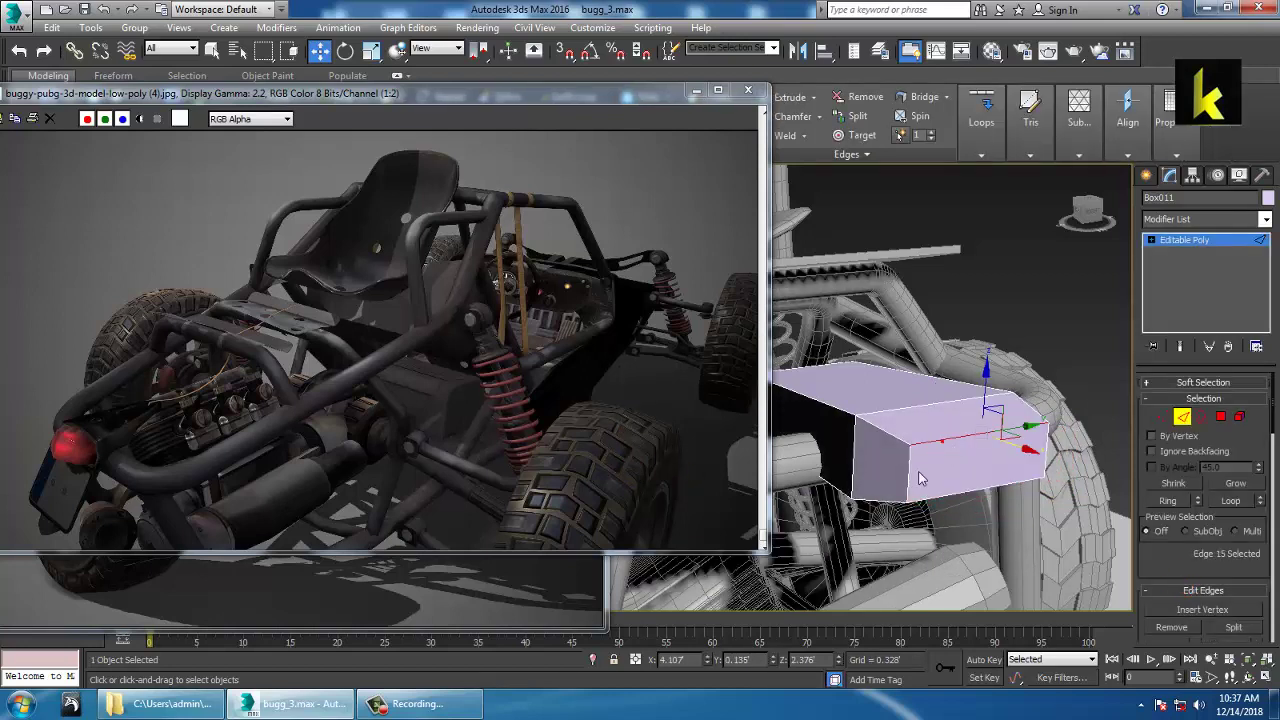
ctrl+click(907, 471)
ctrl+click(1053, 458)
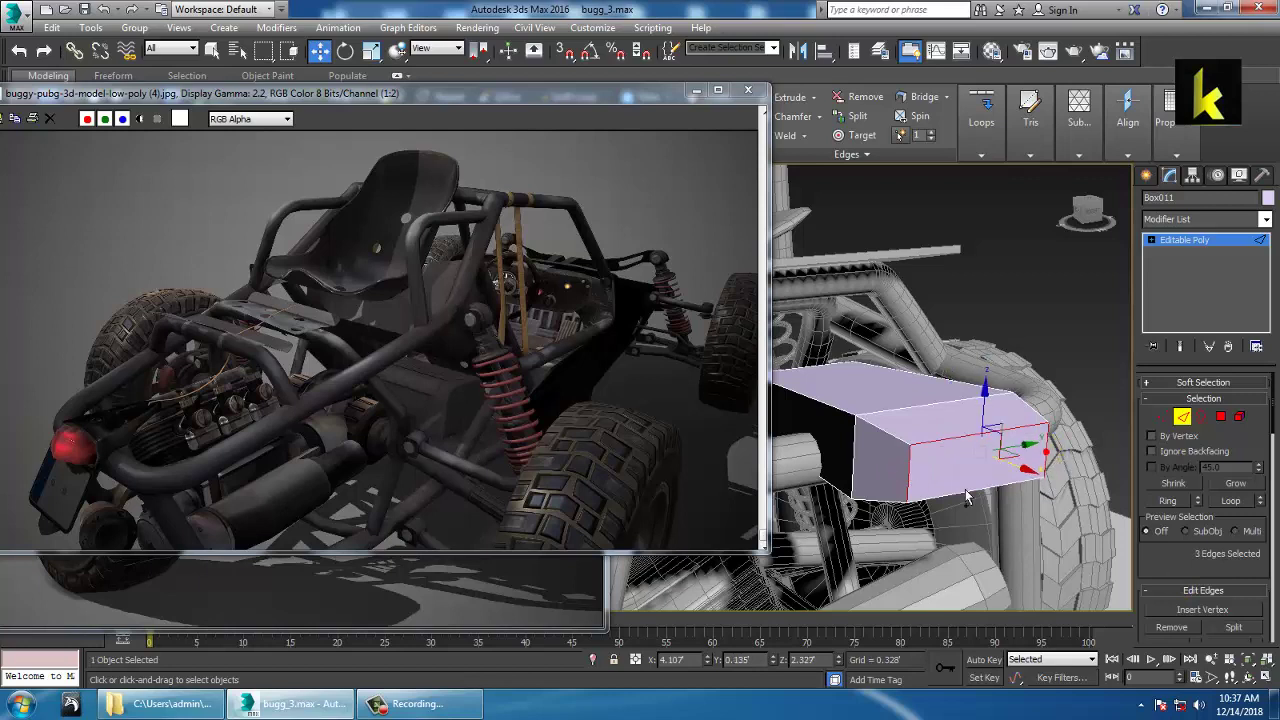
scroll(1204, 476, down, 4)
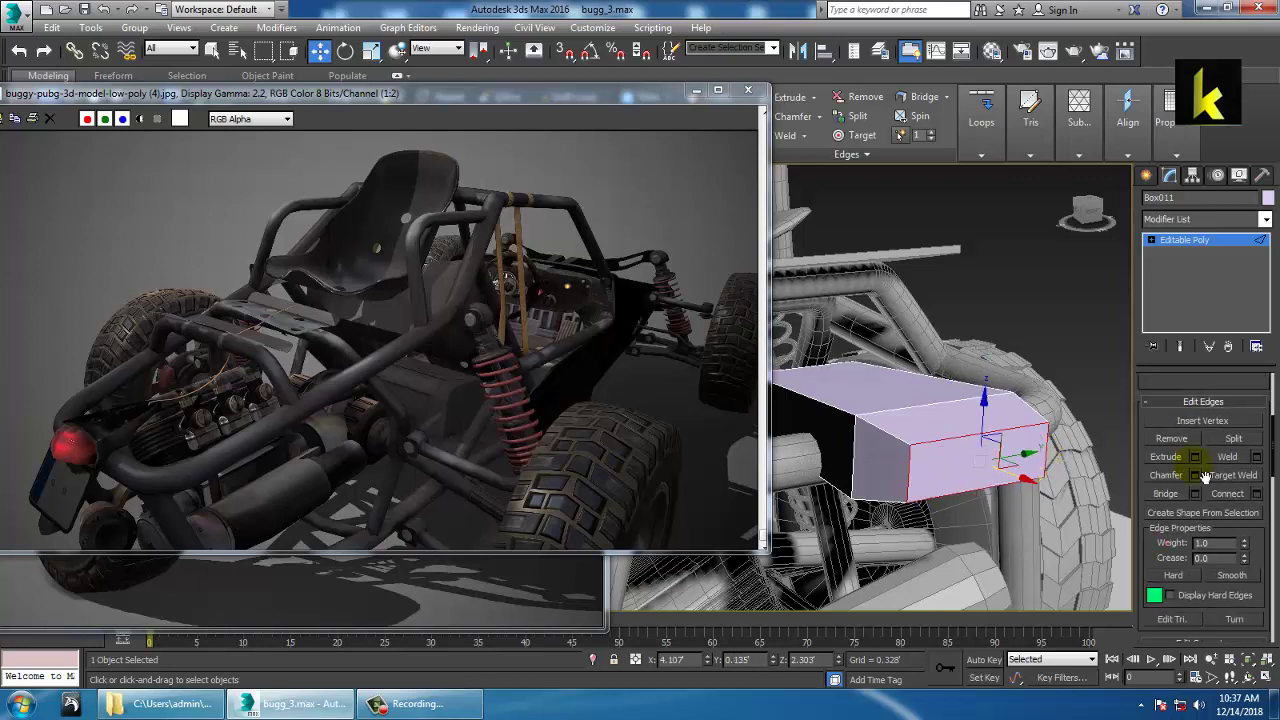
click(1195, 475)
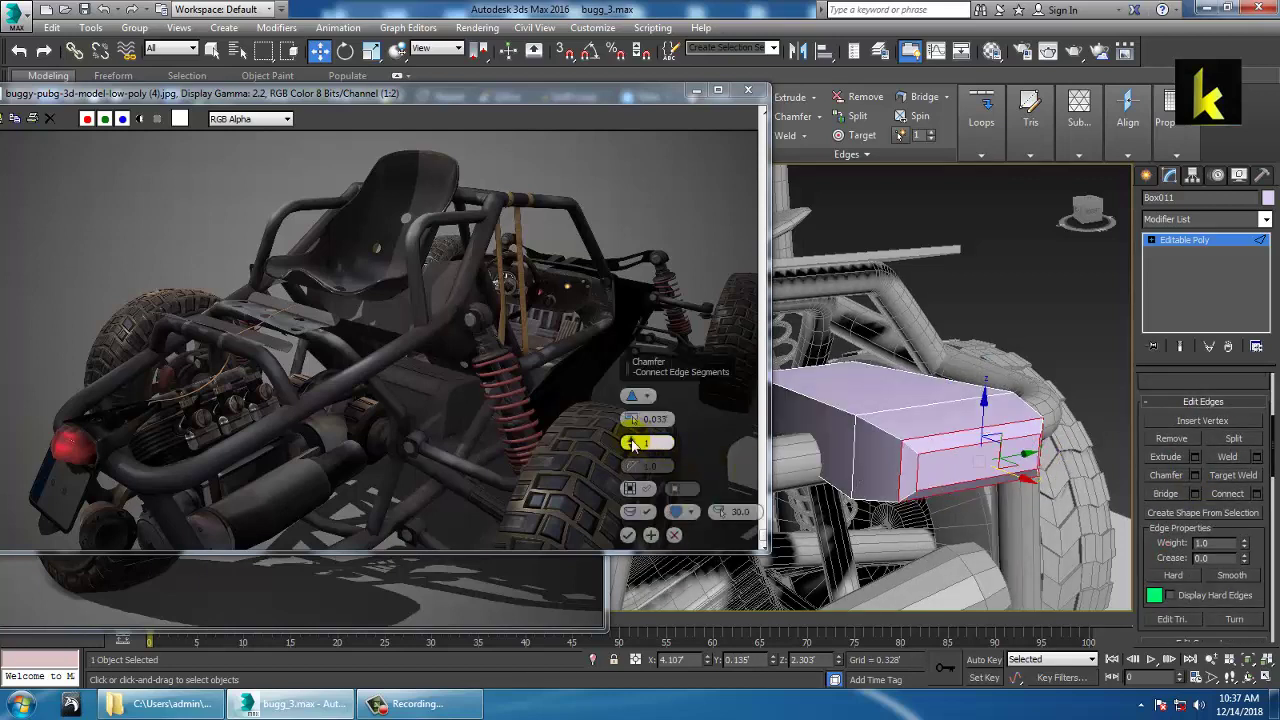
mouse_move(631, 420)
mouse_down()
mouse_move(632, 400)
mouse_move(637, 437)
mouse_up()
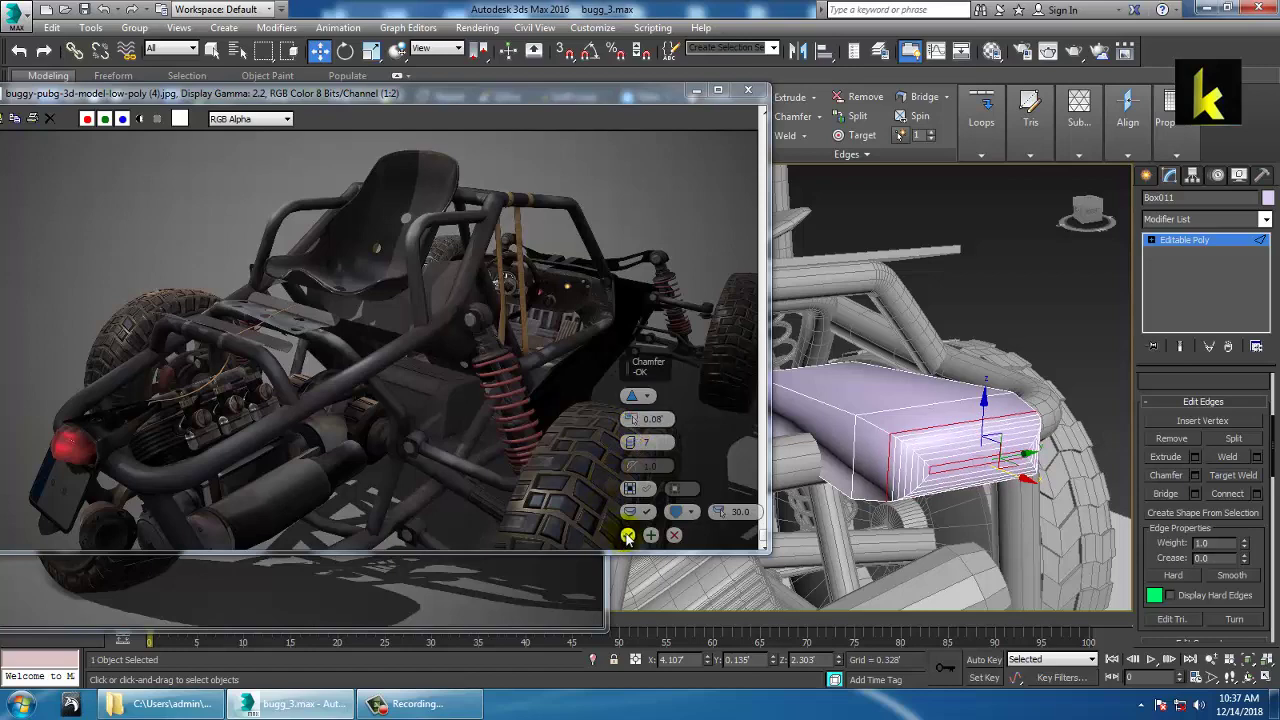
click(628, 535)
Move all the vertices of the chamfered end inward to X about 4.026', and return to whole-object level
alt+middle_drag(958, 416, 1044, 413)
key(1)
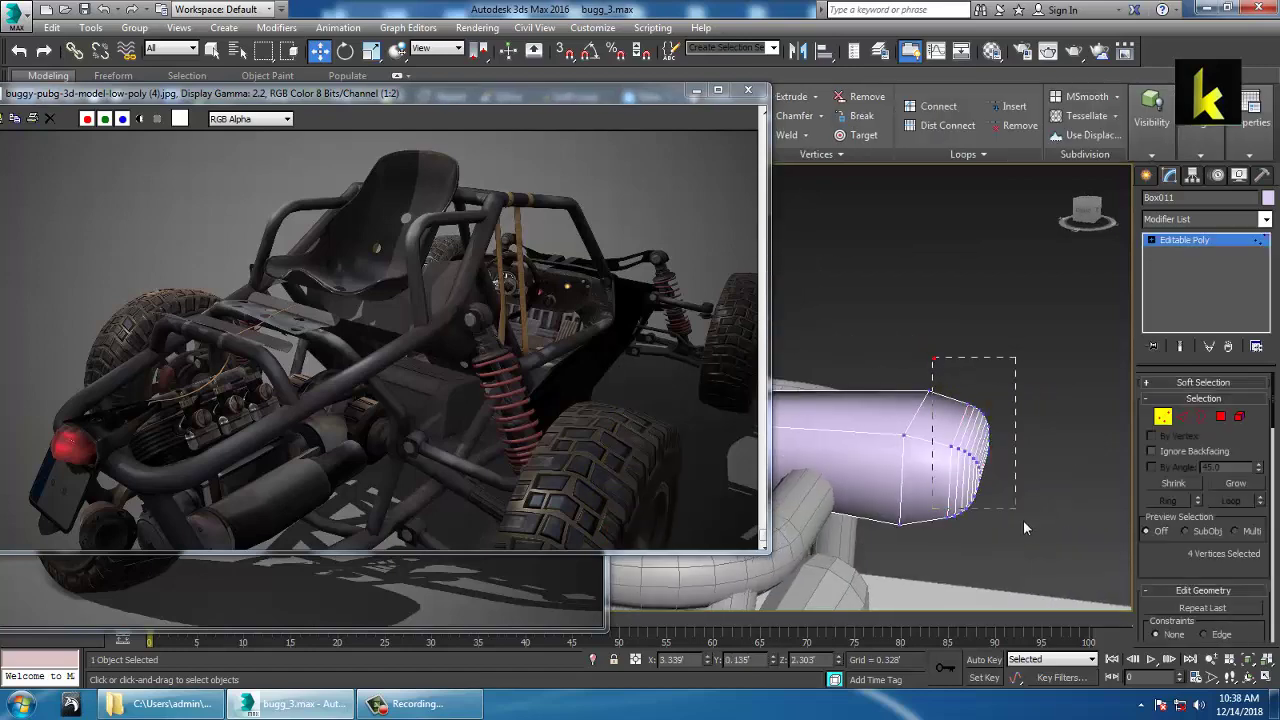
drag(1023, 528, 1023, 528)
drag(1050, 475, 1027, 468)
alt+middle_drag(1060, 438, 980, 432)
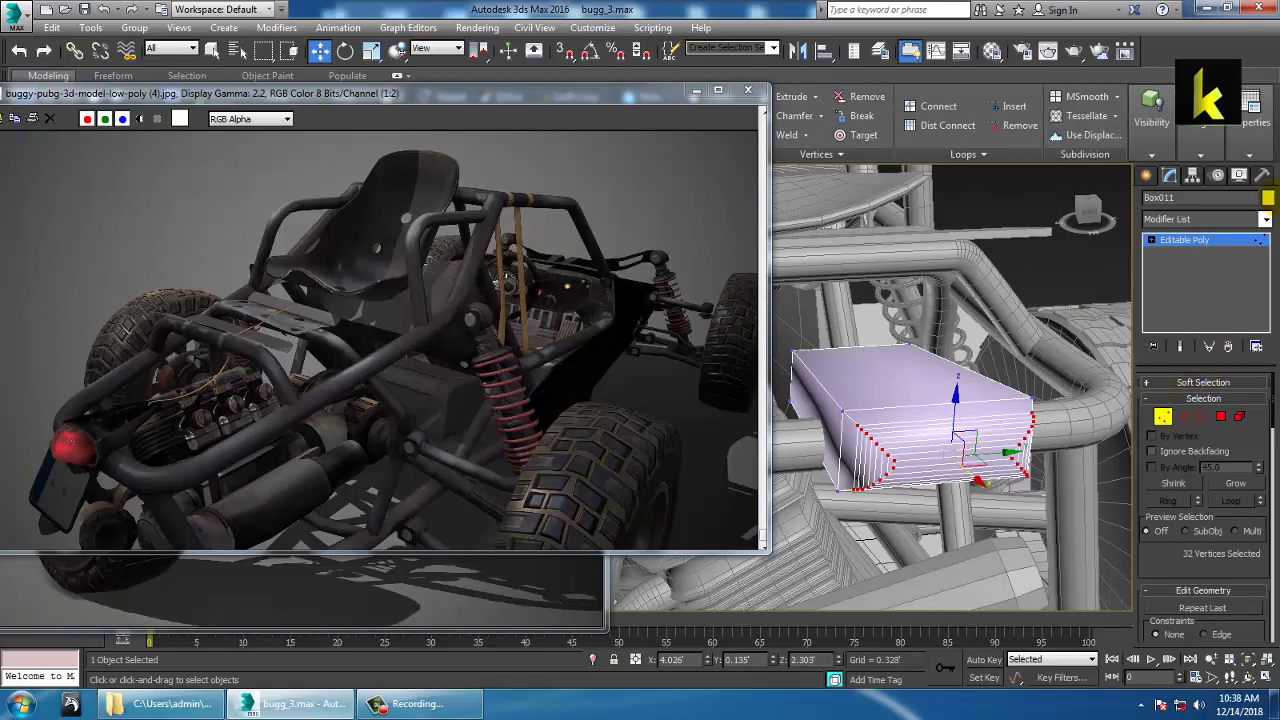
click(1217, 240)
alt+middle_drag(1045, 302, 1080, 301)
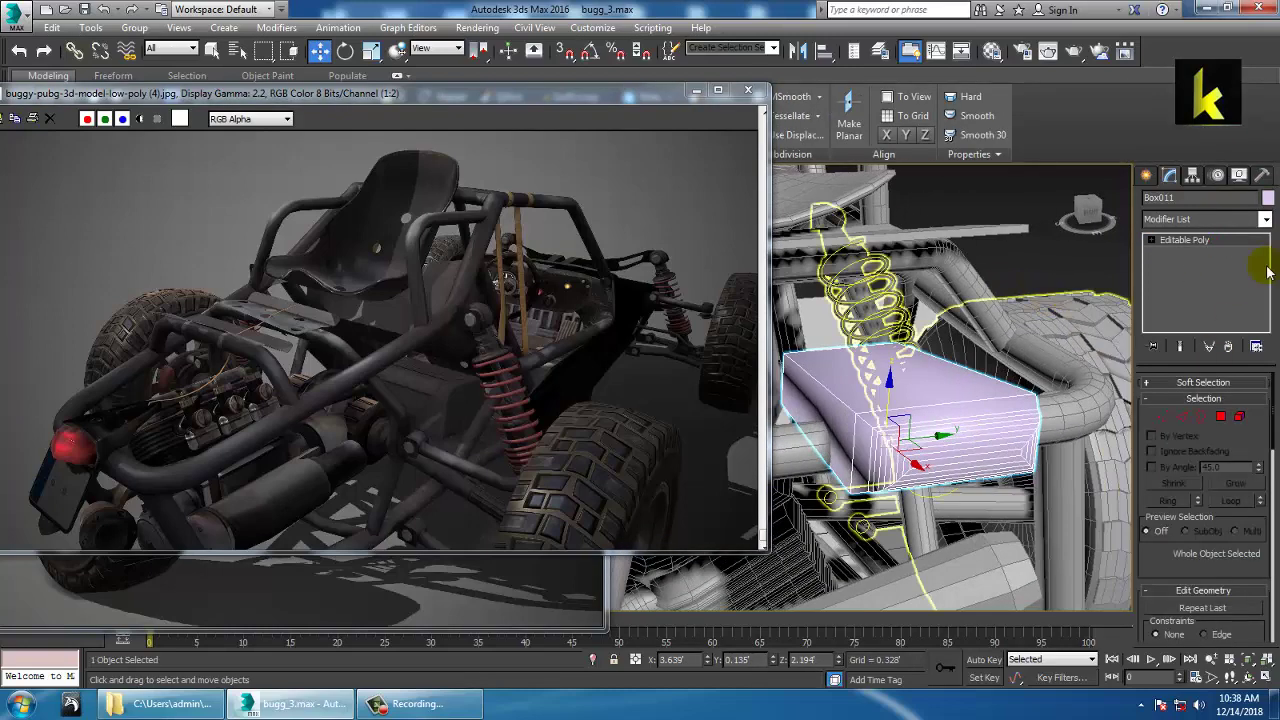
Change the box's object color to grey
click(1268, 198)
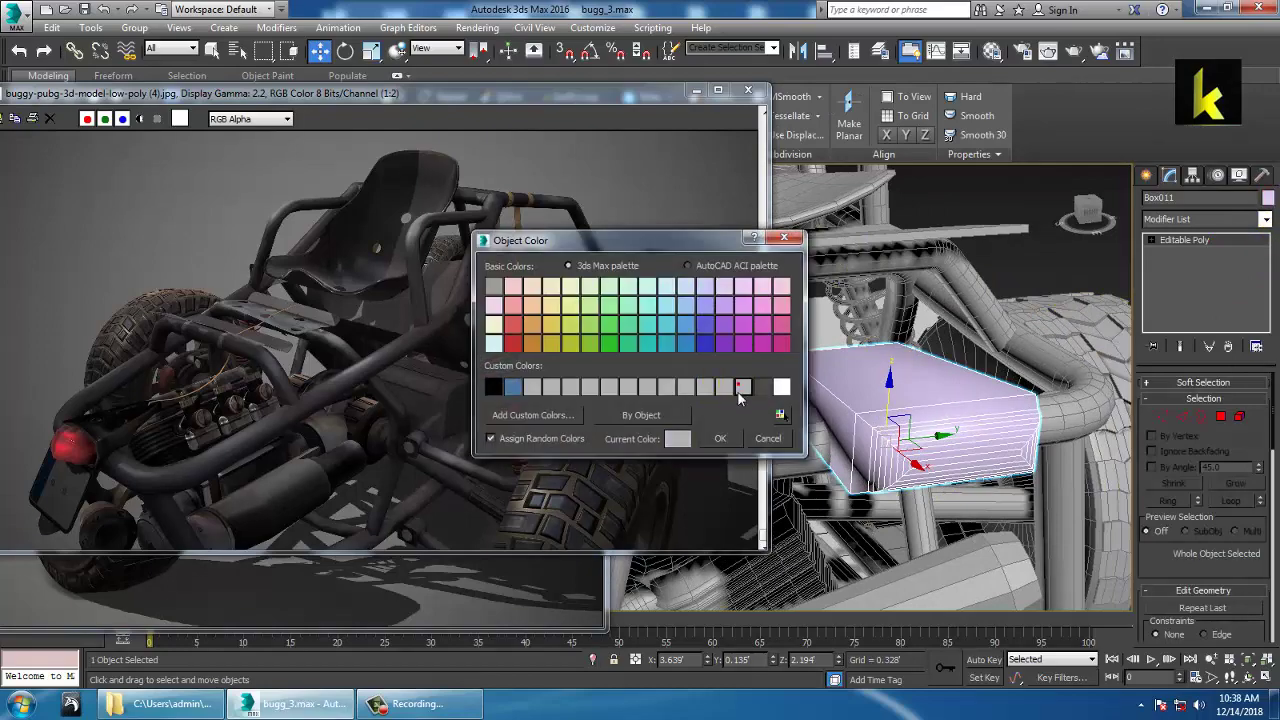
click(720, 439)
alt+middle_drag(878, 444, 1055, 373)
Draw a small rectangle spline on the ground behind the buggy
click(1146, 176)
click(1169, 278)
middle_drag(1022, 565, 931, 415)
scroll(941, 356, down, 5)
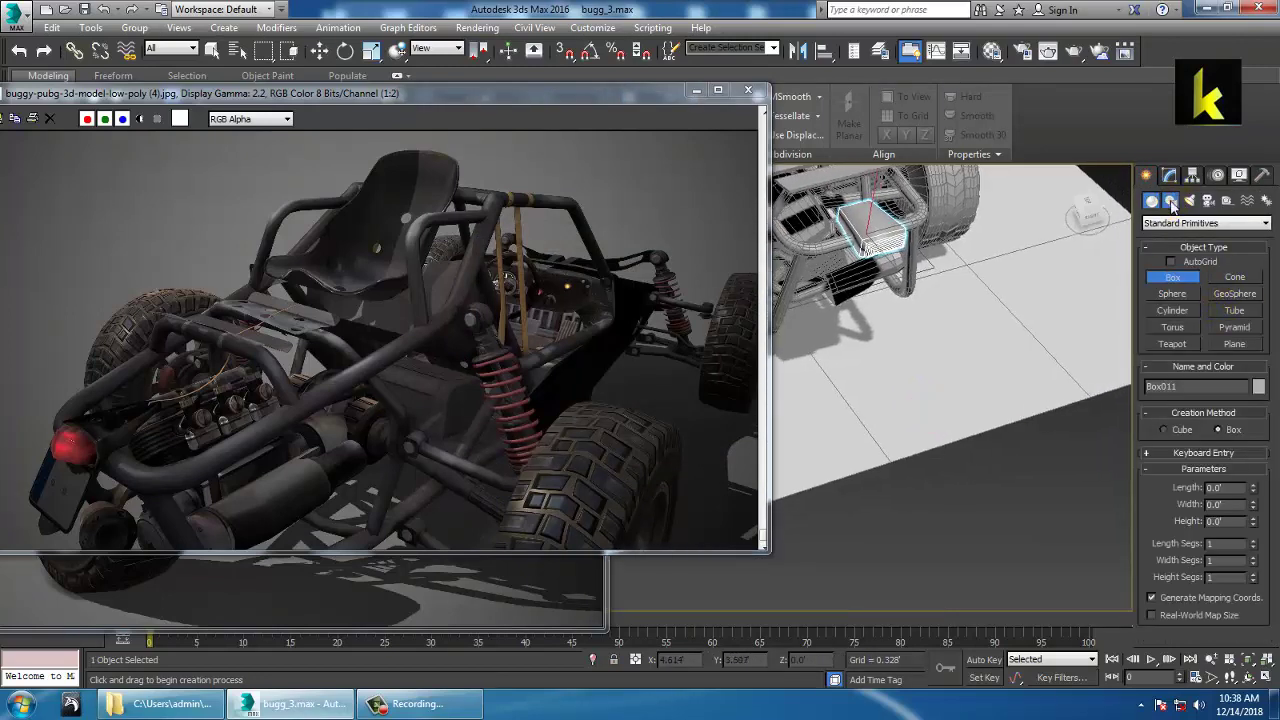
click(1171, 201)
click(1236, 290)
drag(879, 360, 953, 376)
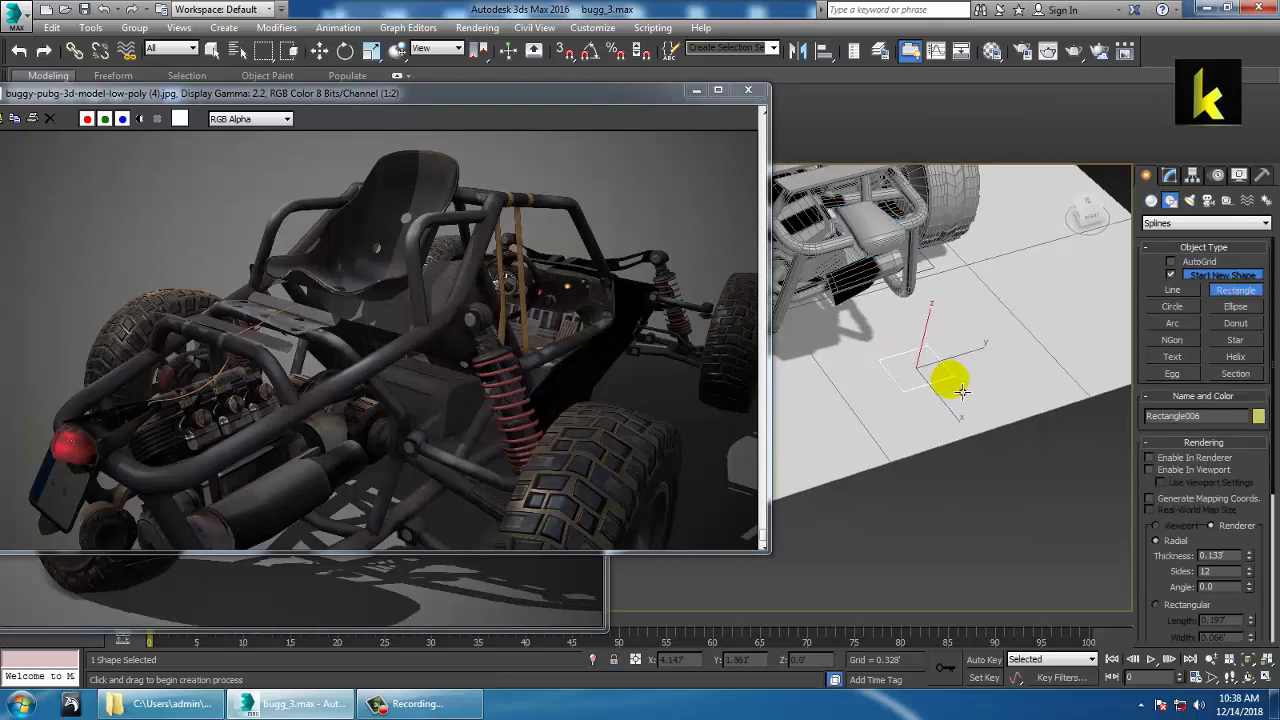
key(w)
Convert the rectangle to an Editable Spline and fillet its four corner vertices by about 0.038'
click(1169, 176)
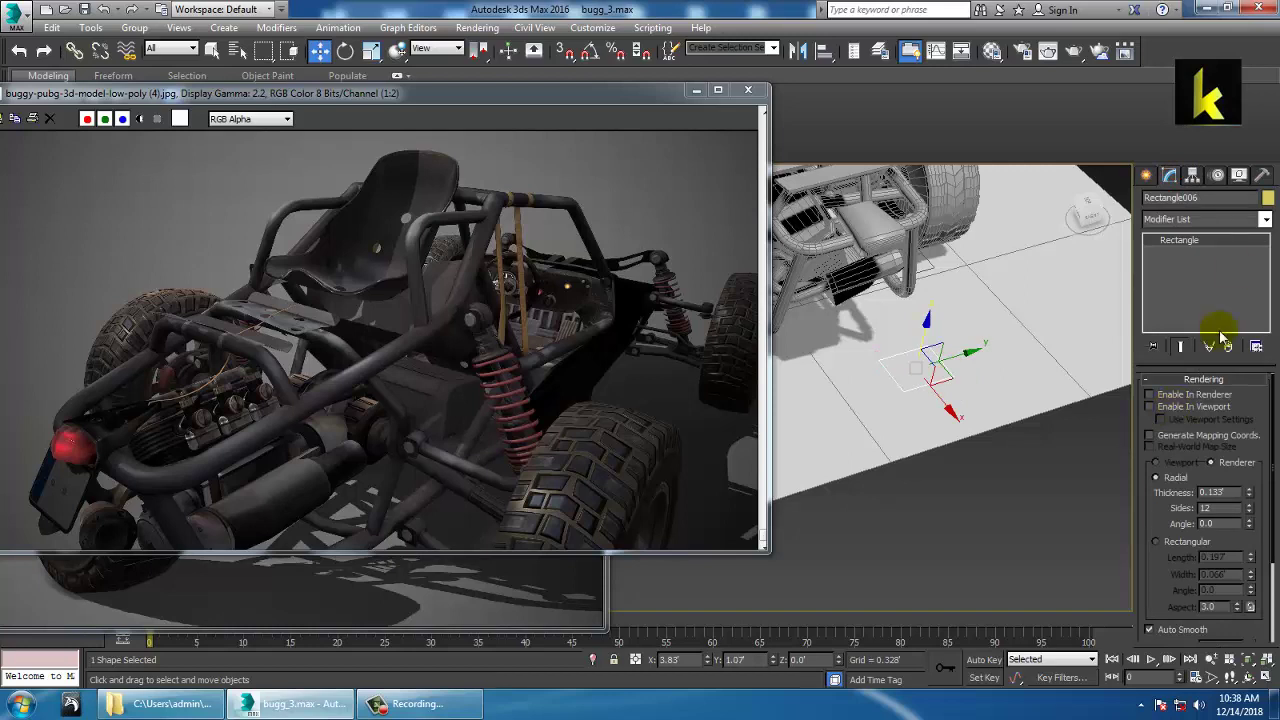
right_click(1208, 241)
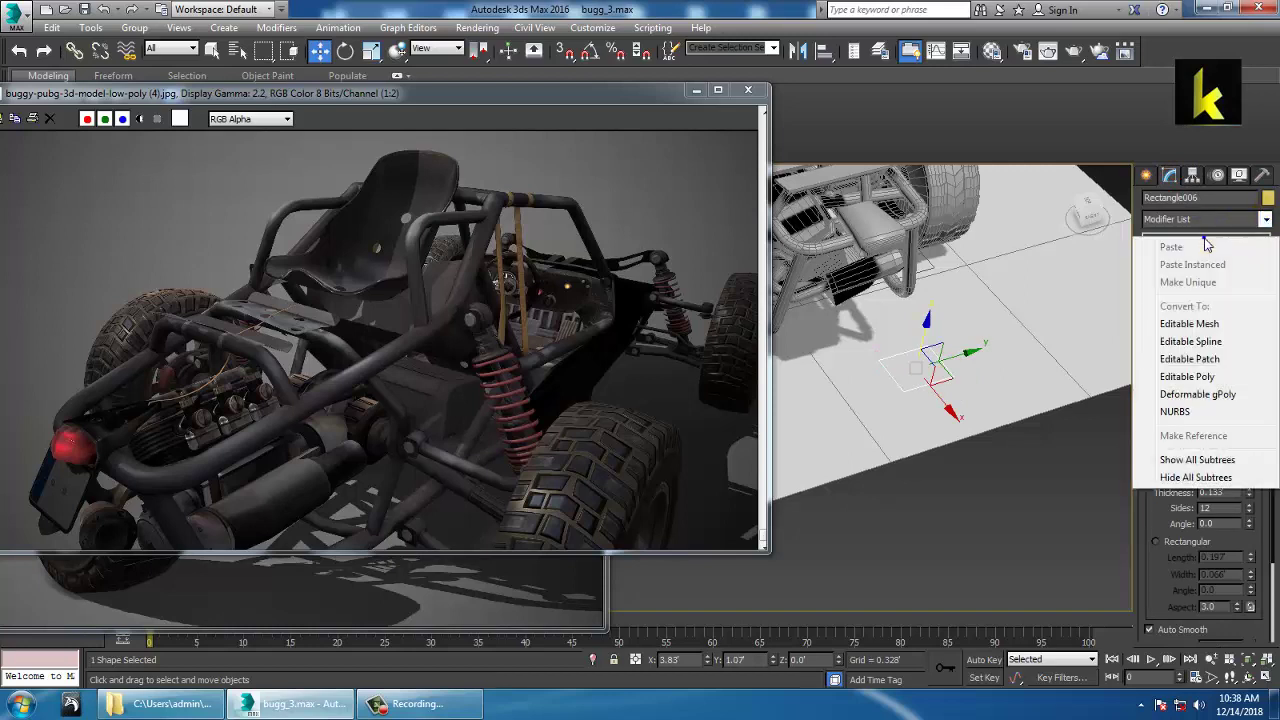
click(1218, 342)
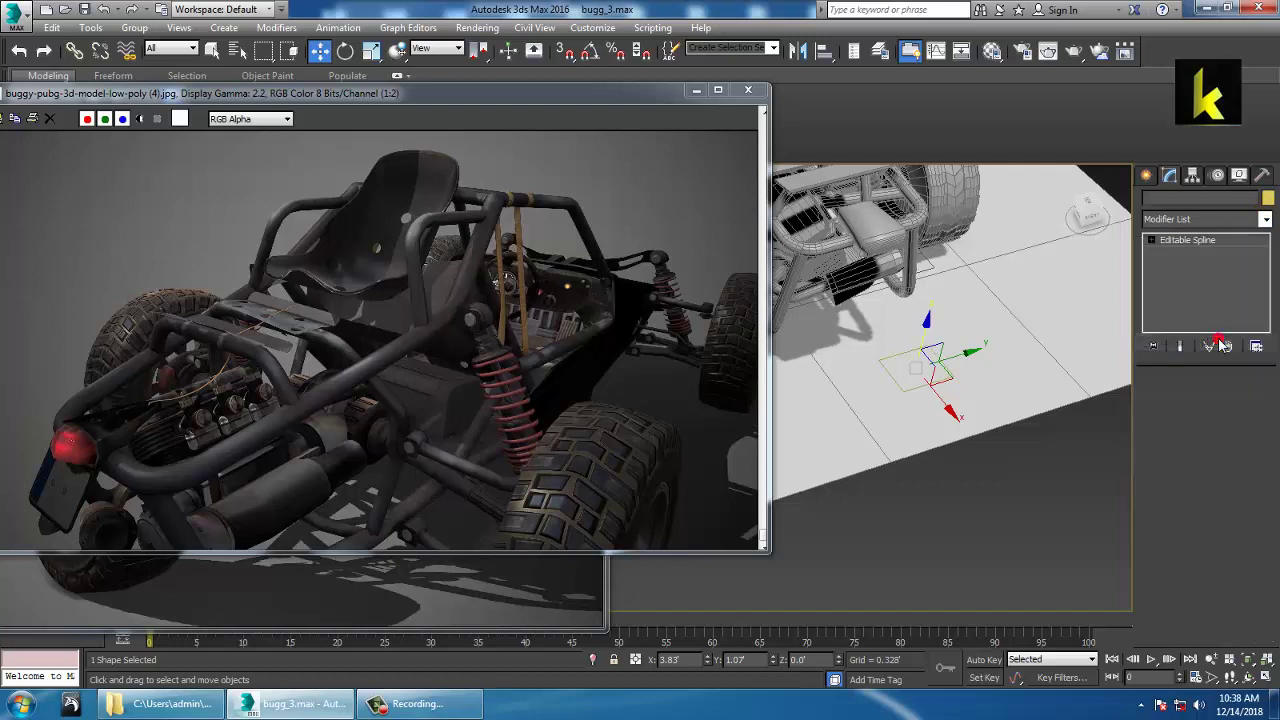
click(1154, 241)
click(1180, 253)
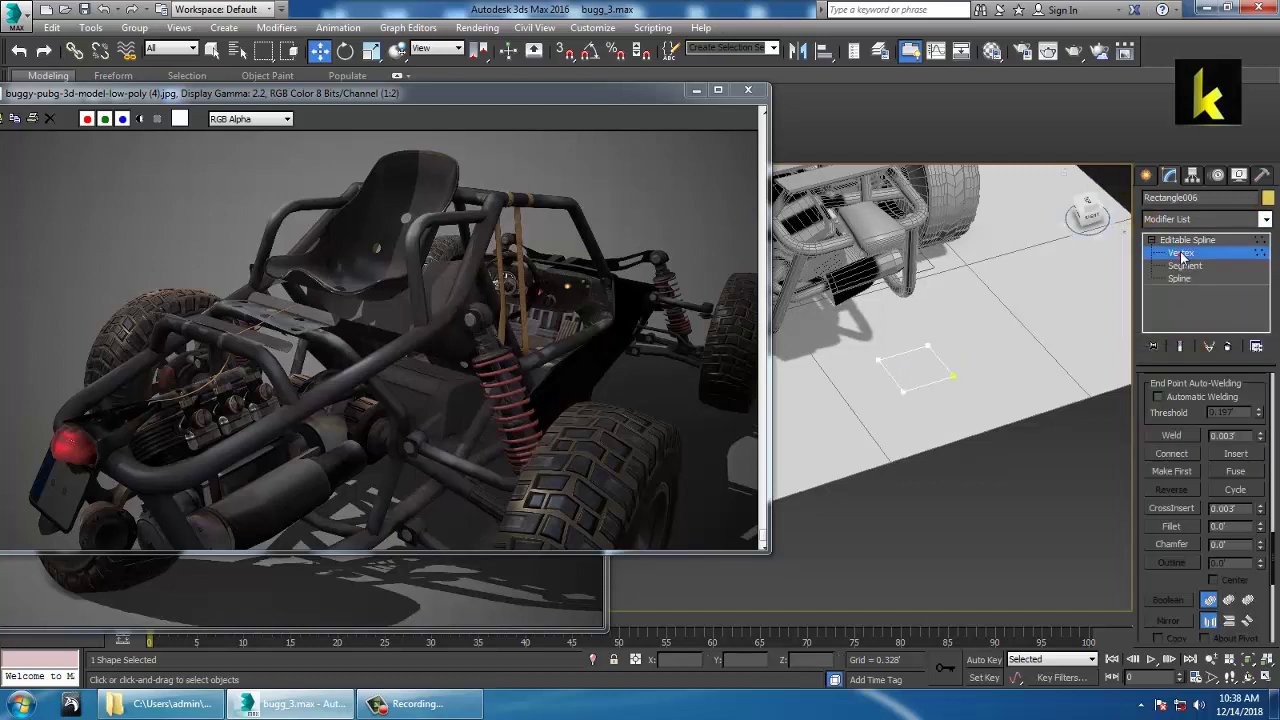
drag(848, 325, 1070, 467)
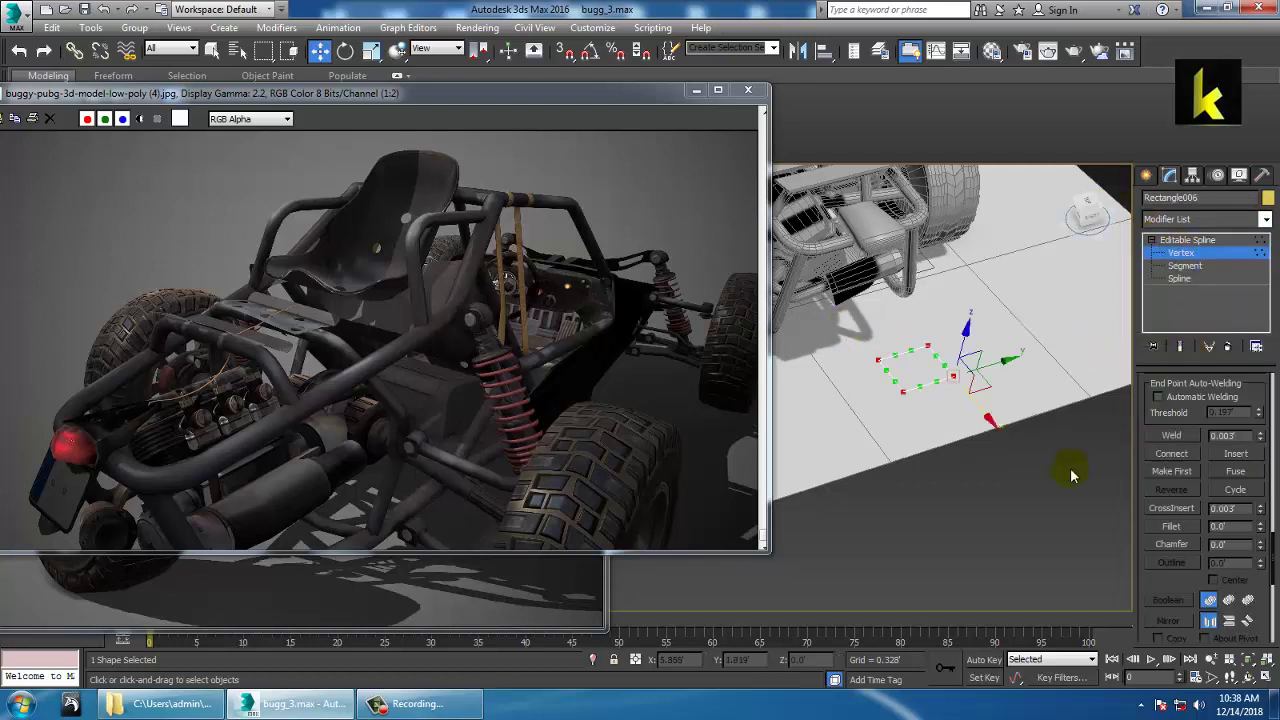
click(1172, 526)
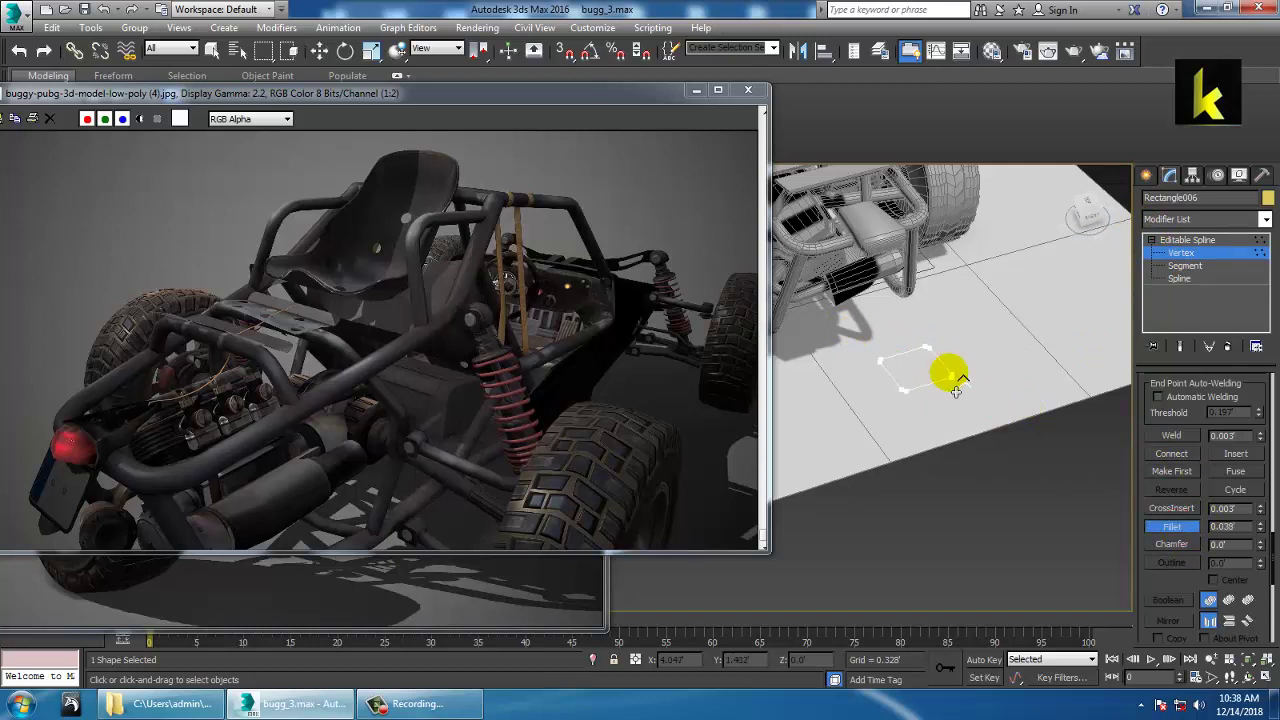
drag(955, 391, 955, 388)
click(1180, 241)
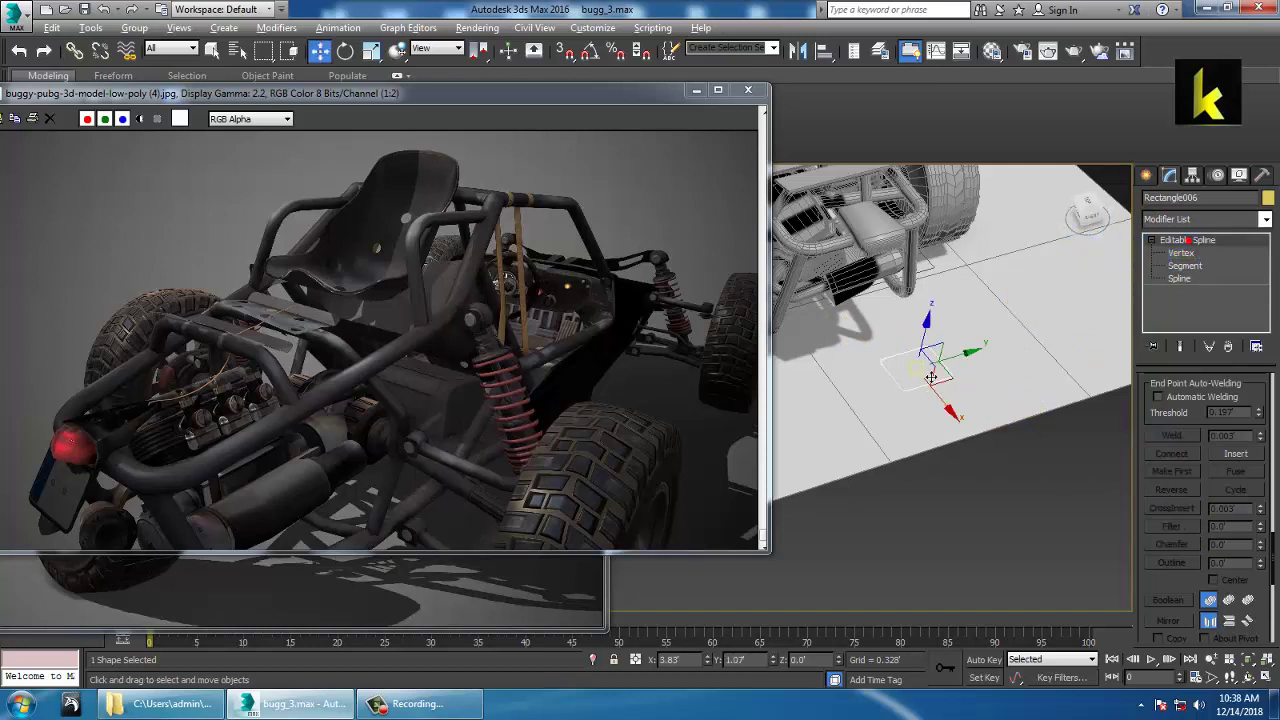
Extrude the rounded rectangle by 0.033' and convert the resulting plate to Editable Poly
alt+middle_drag(936, 378, 955, 351)
scroll(955, 351, up, 3)
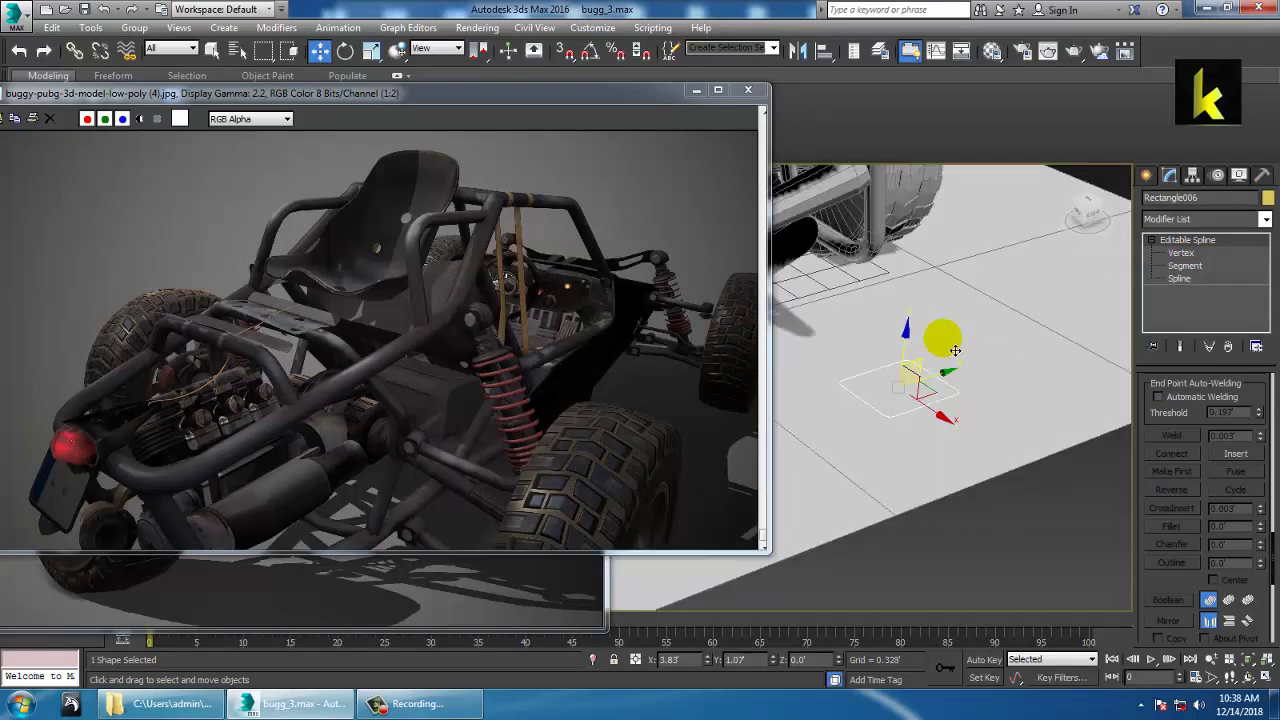
click(1264, 219)
text(ex)
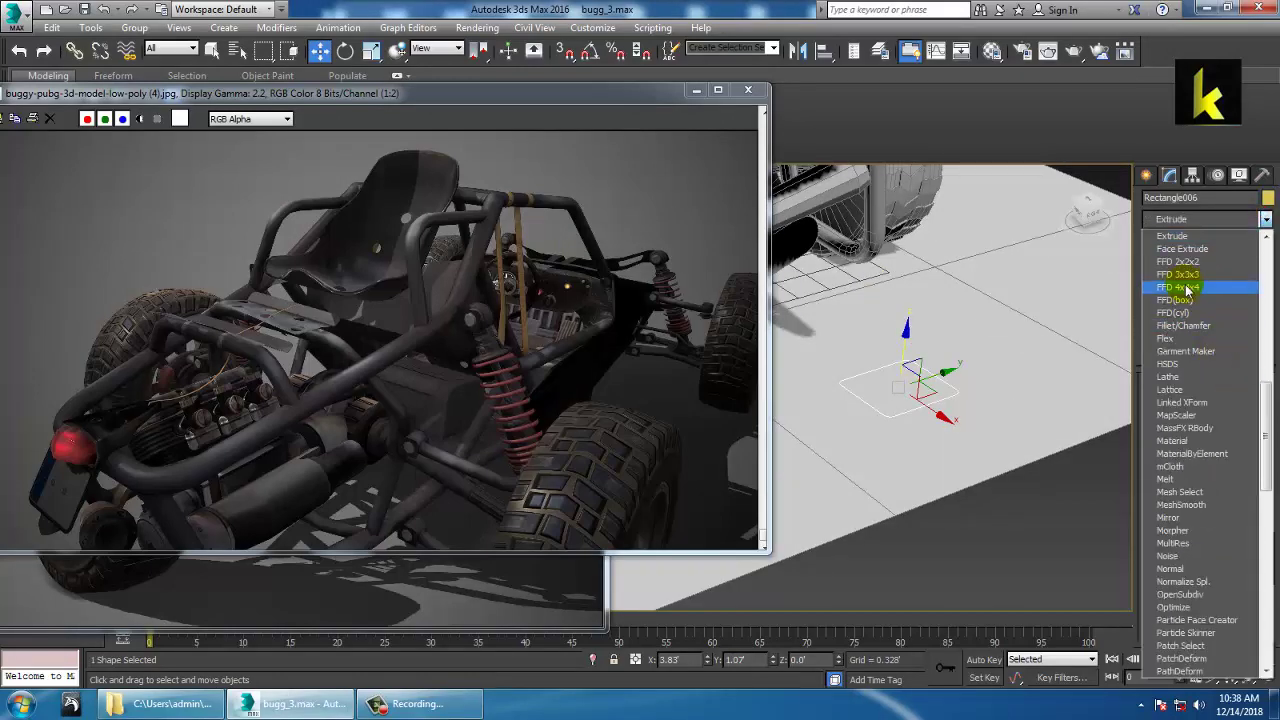
click(1172, 236)
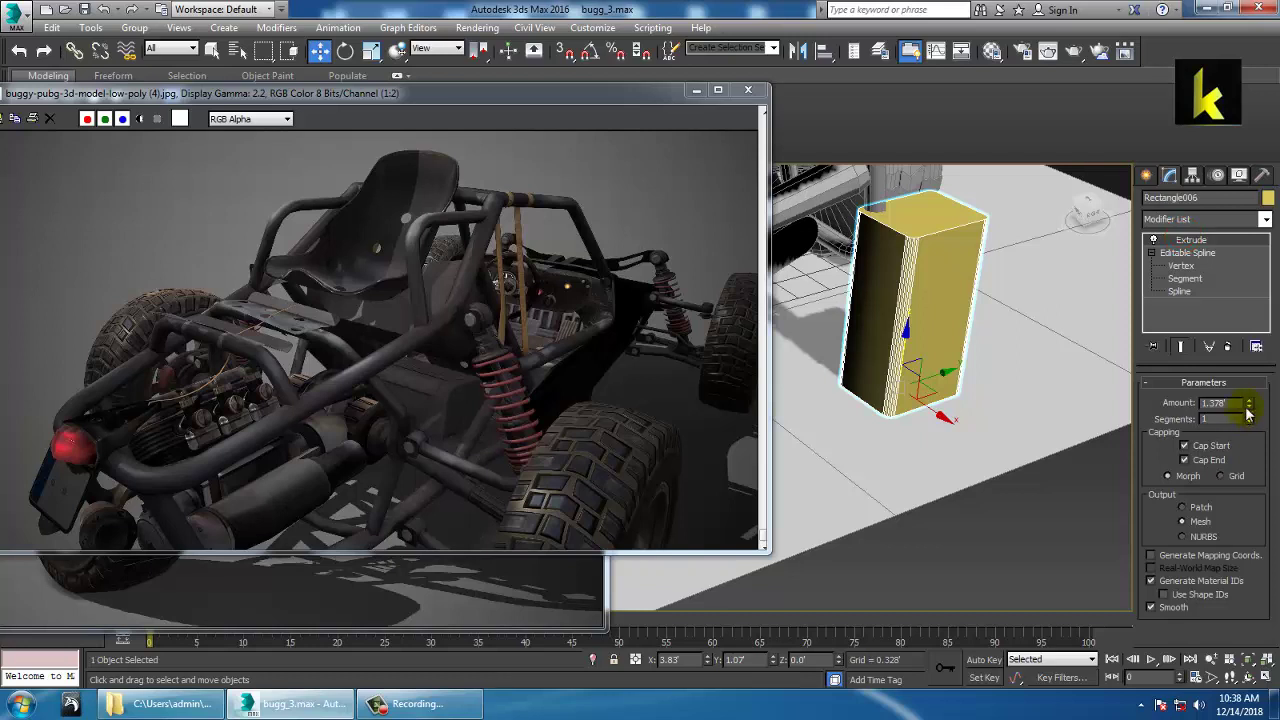
drag(1248, 413, 1276, 481)
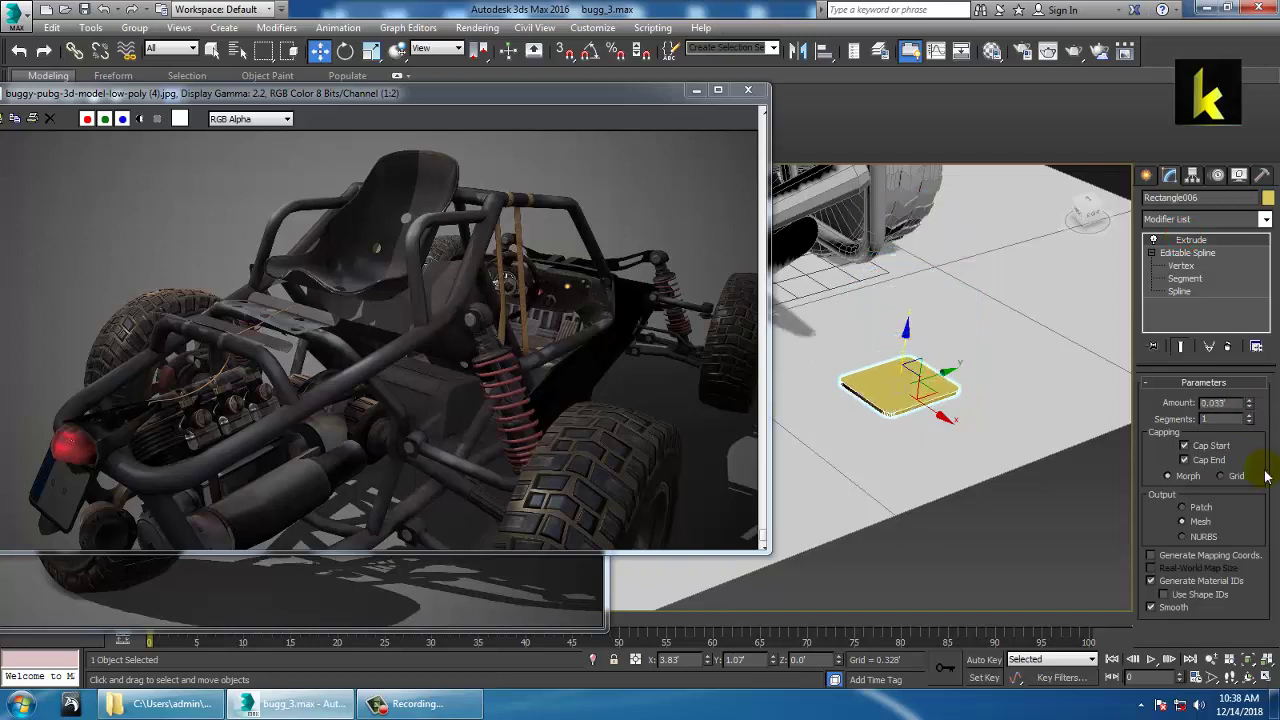
right_click(946, 418)
mouse_move(971, 540)
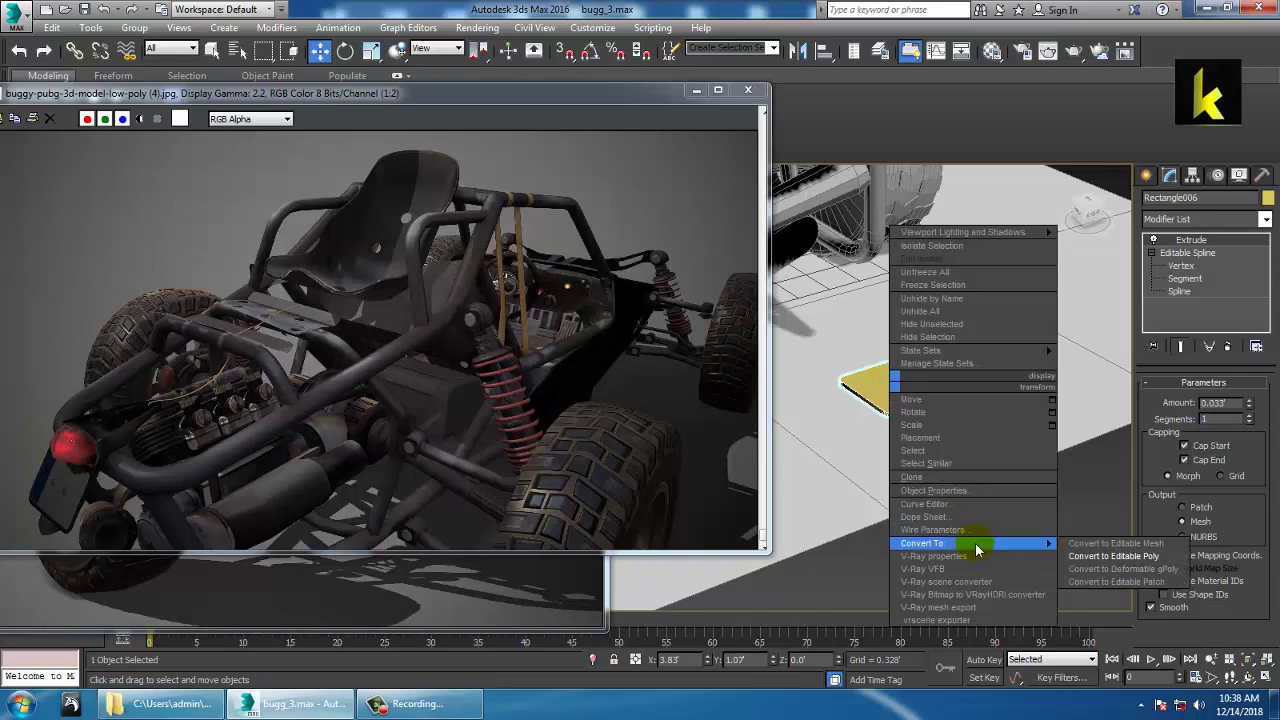
click(1100, 549)
Raise the plate to Z about 1.972', just below the rear box
click(893, 350)
drag(907, 346, 926, 190)
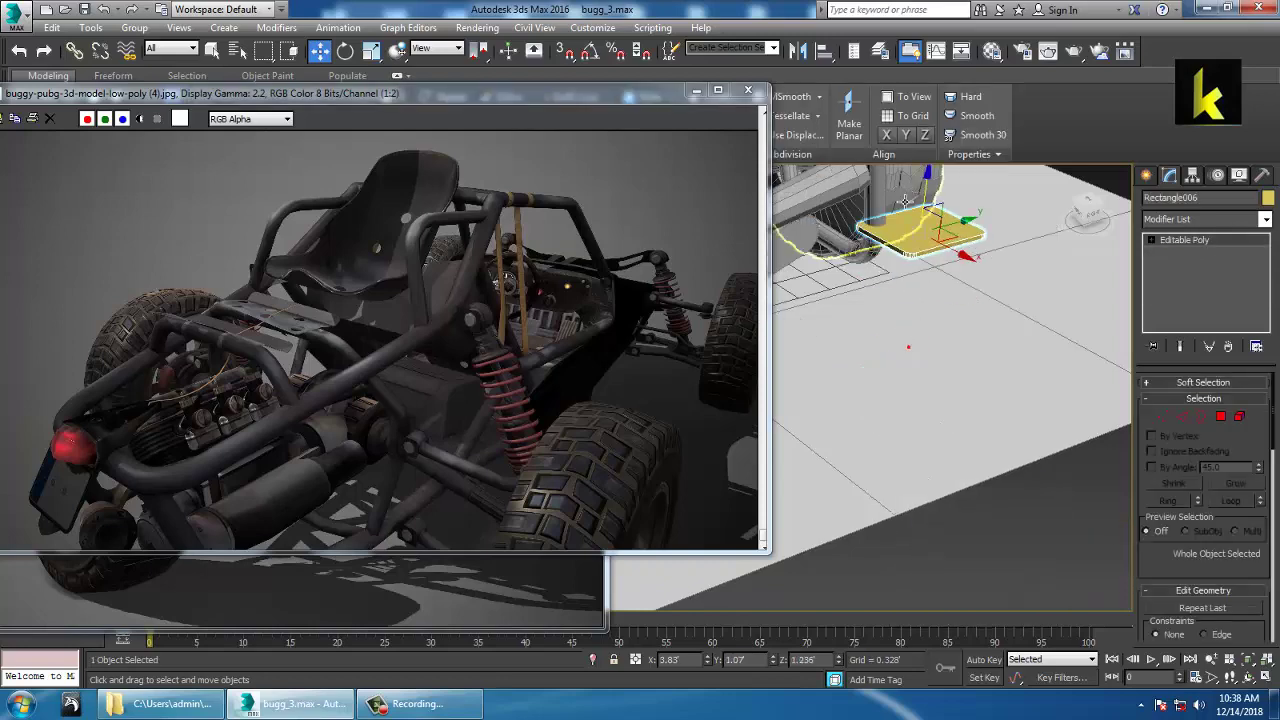
alt+middle_drag(908, 346, 930, 375)
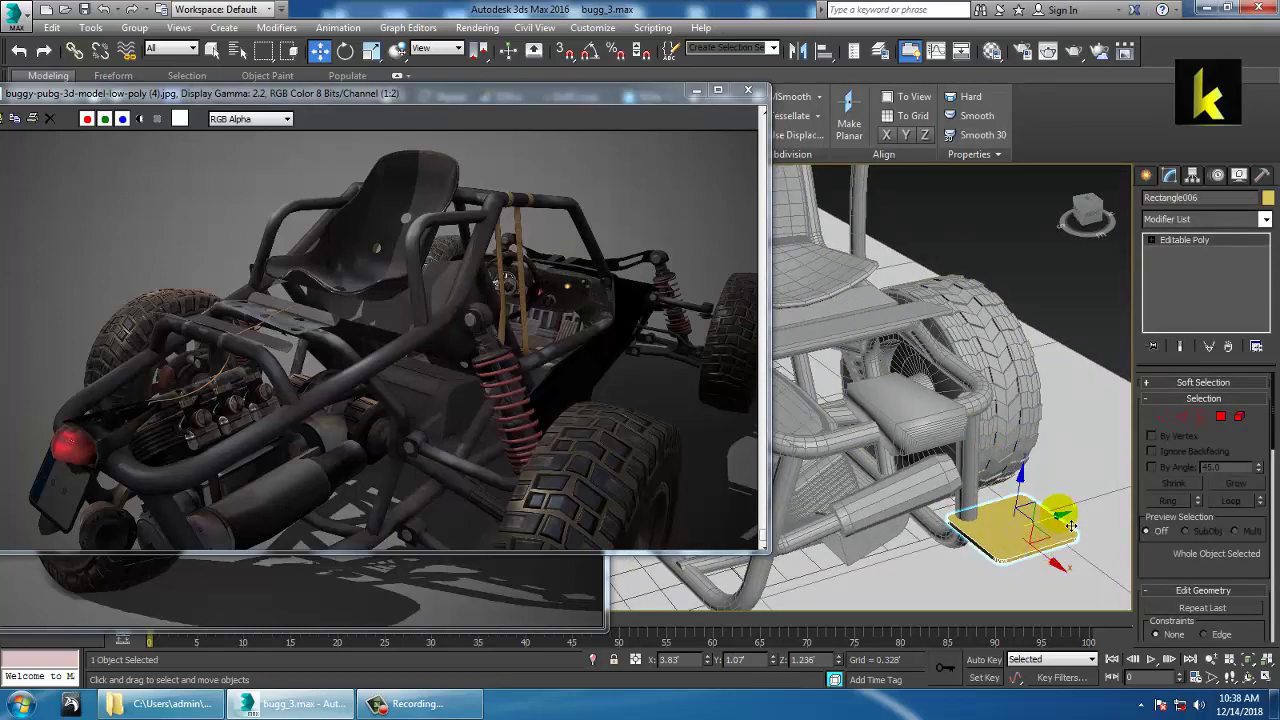
drag(1071, 526, 949, 434)
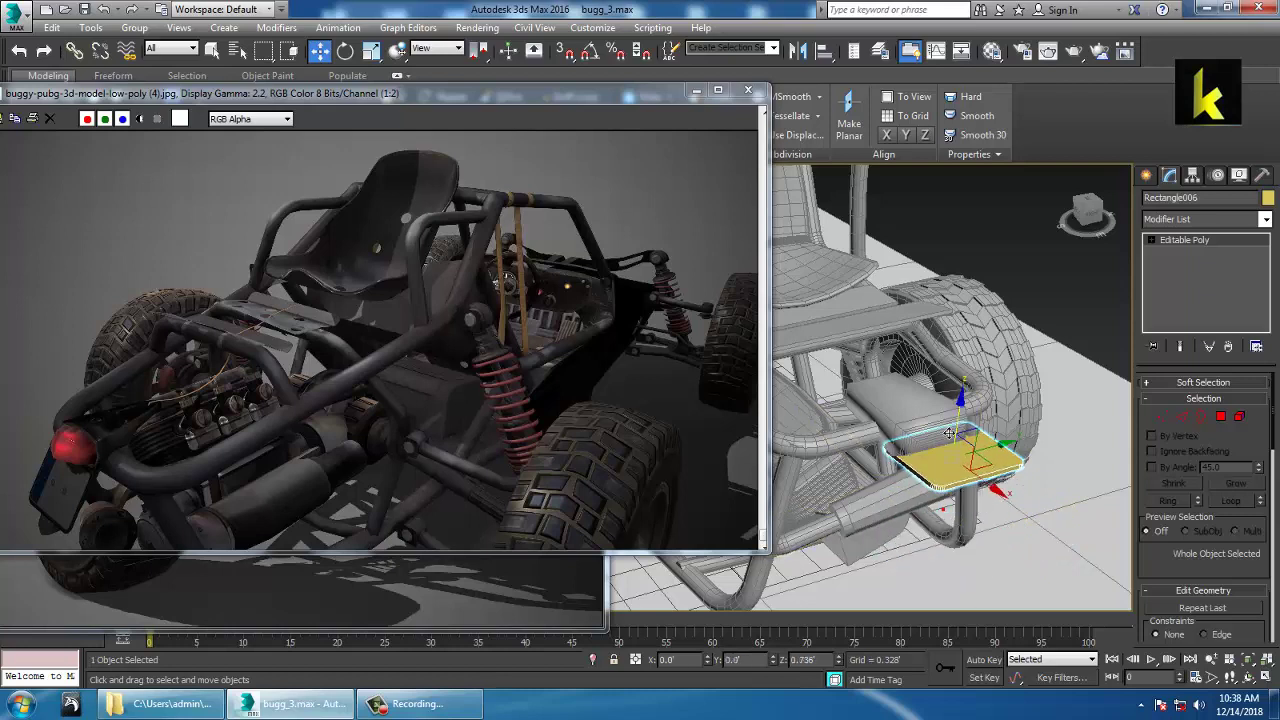
Stand the plate upright by rotating it 90° about Y with angle snap, and slide it sideways beneath the rear box
key(e)
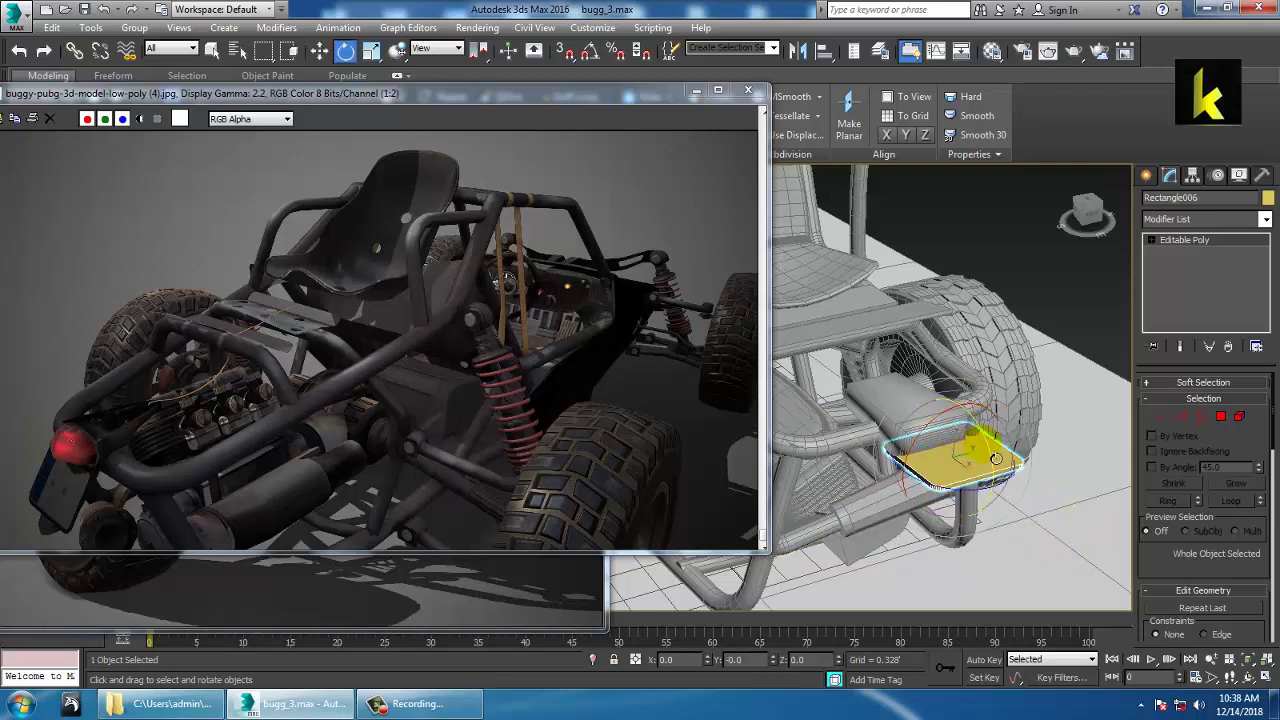
click(591, 56)
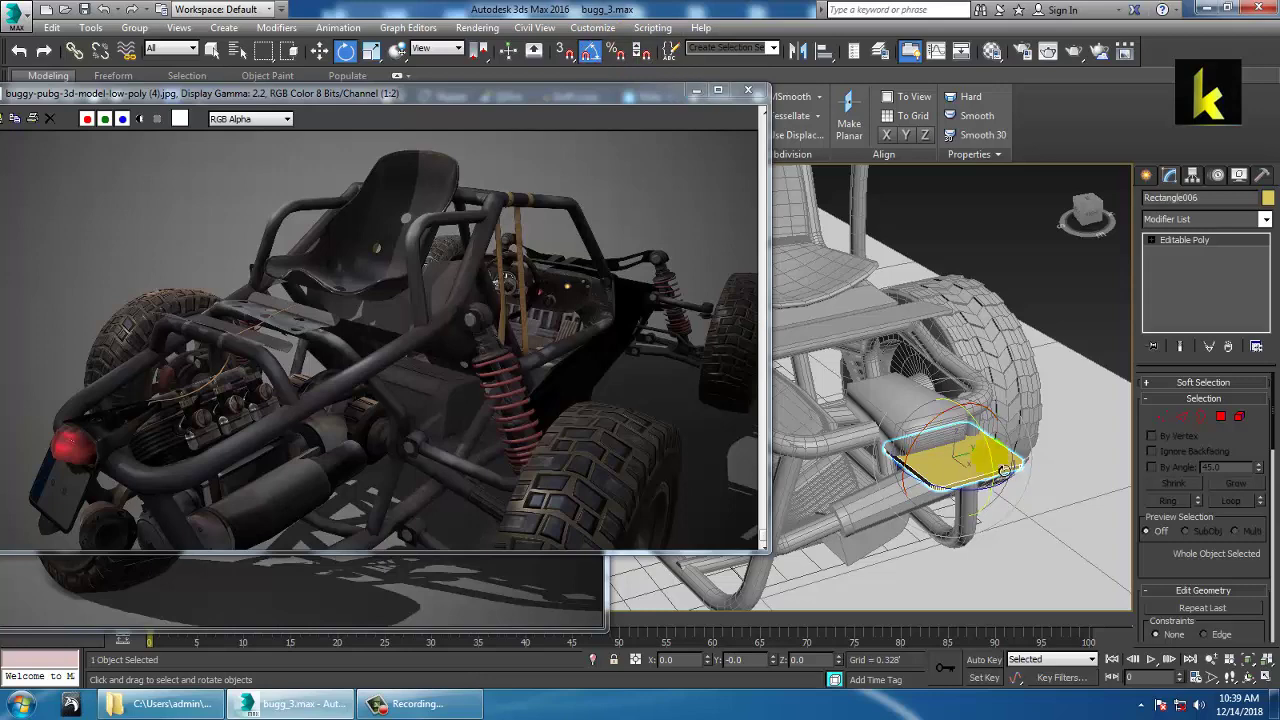
drag(1003, 470, 1009, 480)
click(583, 55)
alt+middle_drag(1030, 502, 931, 420)
key(w)
drag(1017, 462, 957, 461)
alt+middle_drag(958, 463, 1106, 484)
Tilt the plate so its lower edge points rearward, and scale it uniformly to about 84%
key(e)
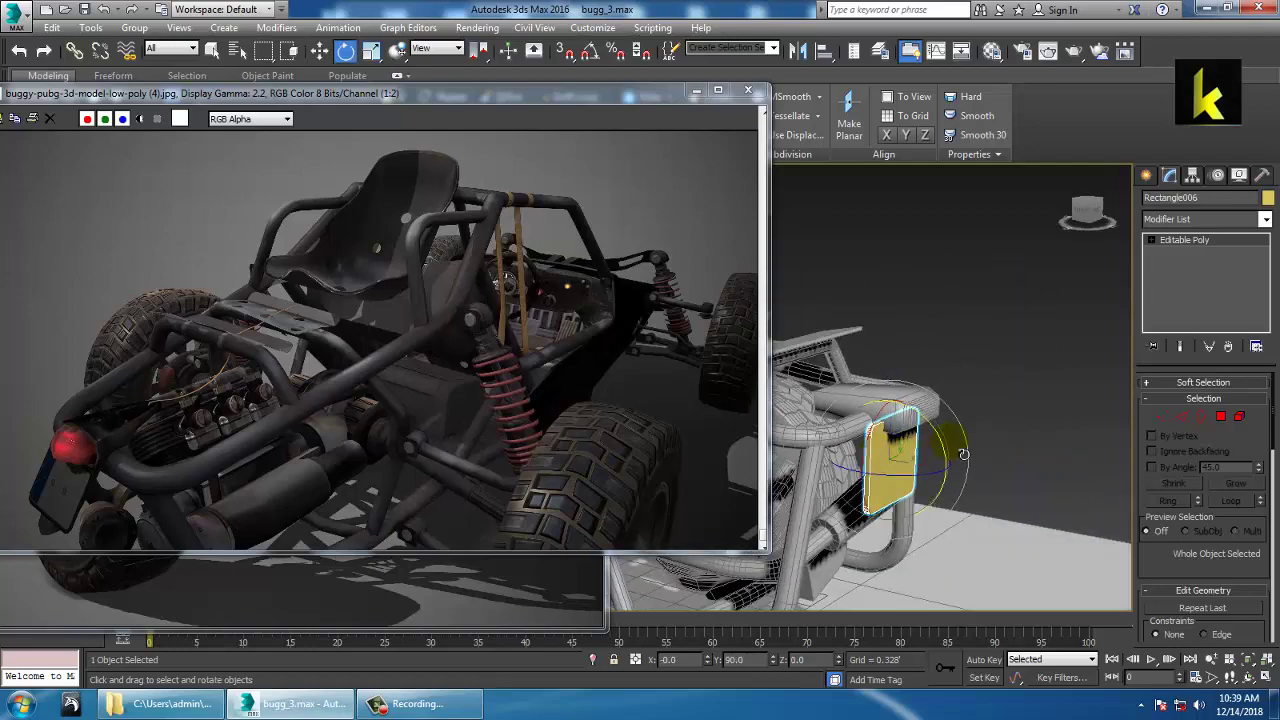
drag(945, 430, 960, 458)
scroll(977, 454, down, 4)
alt+middle_drag(977, 454, 915, 496)
scroll(915, 496, up, 4)
key(r)
drag(904, 470, 894, 465)
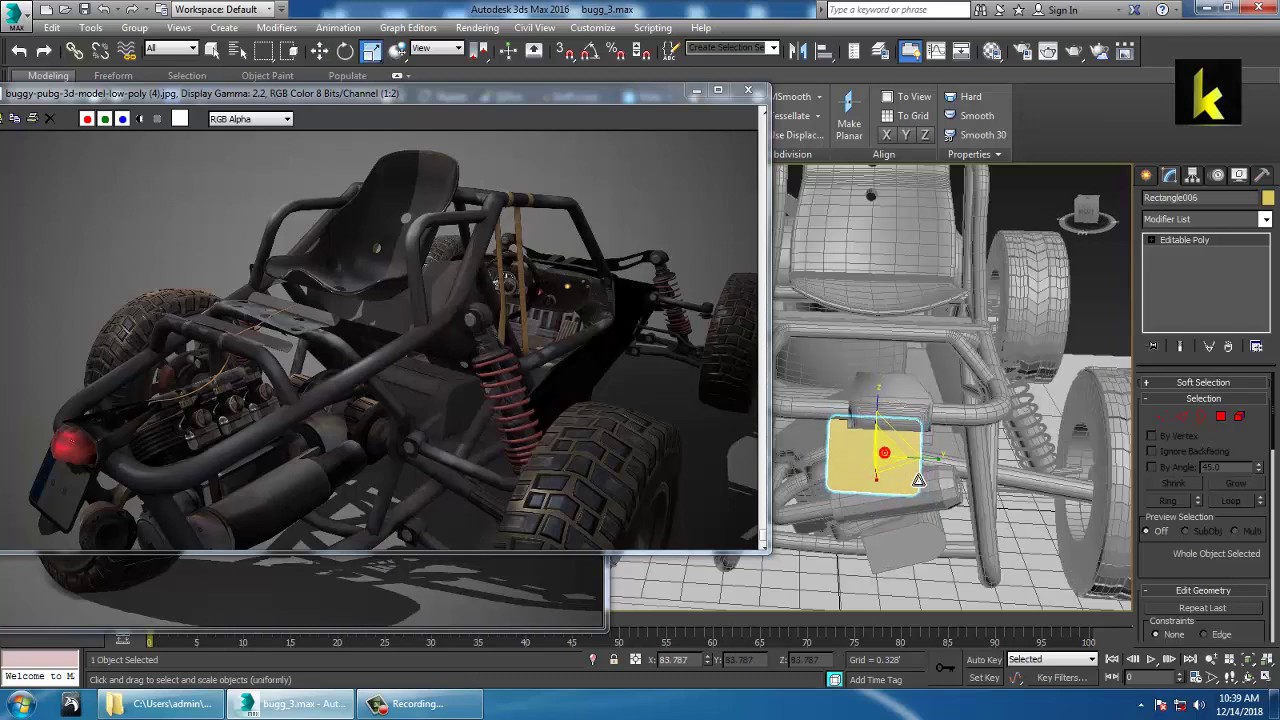
Slide the grey box on the rear frame sideways to Y about 0.054'
key(w)
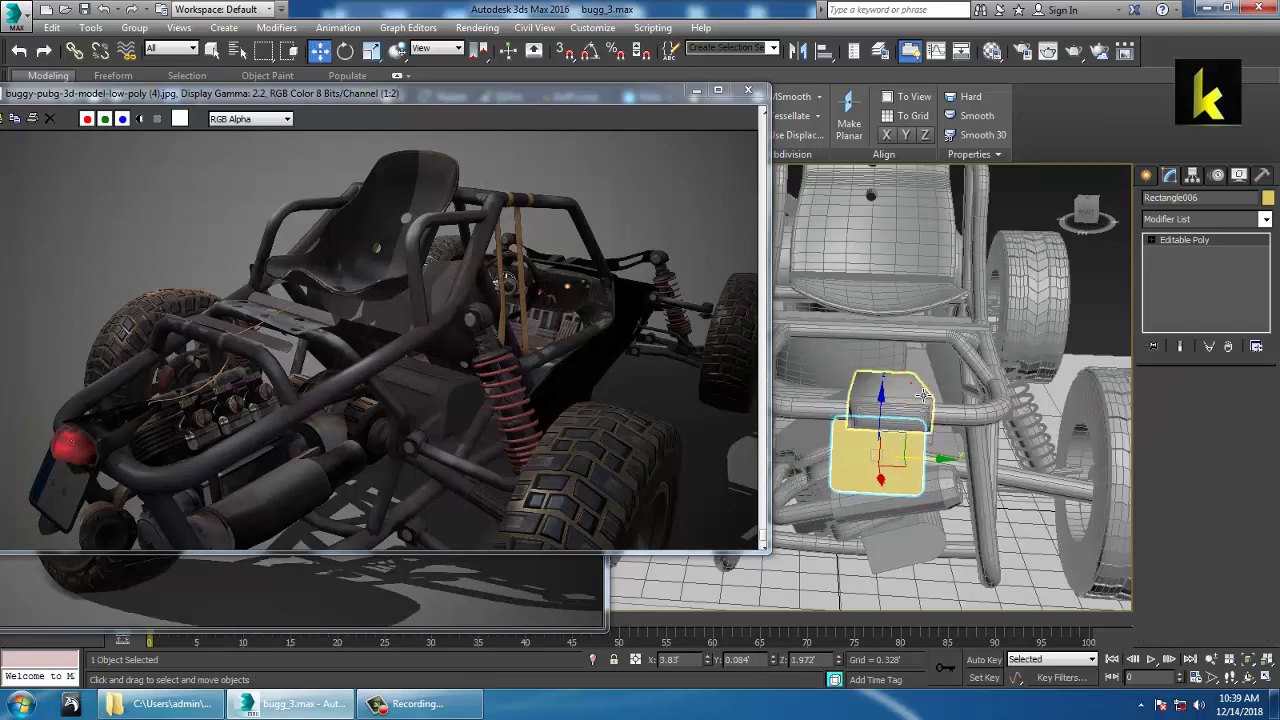
click(932, 422)
alt+middle_drag(907, 405, 951, 344)
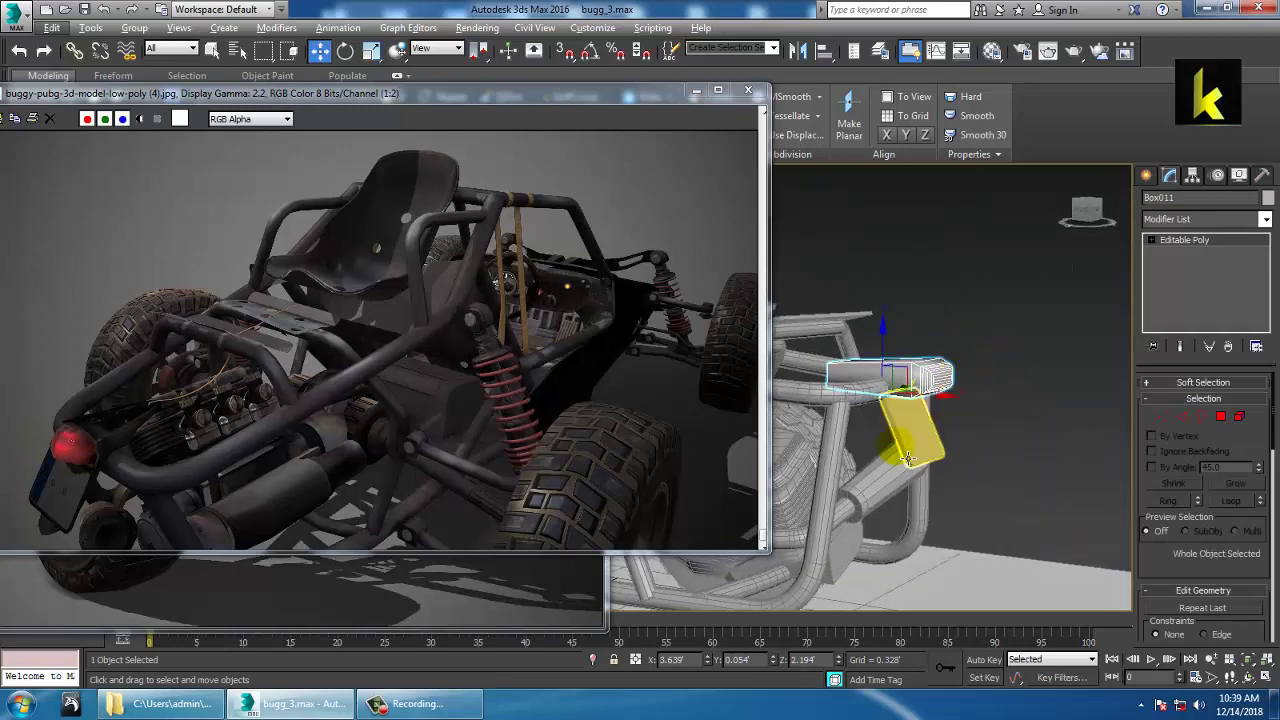
Slide the tilted plate sideways to Y about 0.047' to center it under the box
click(915, 424)
alt+middle_drag(922, 417, 949, 447)
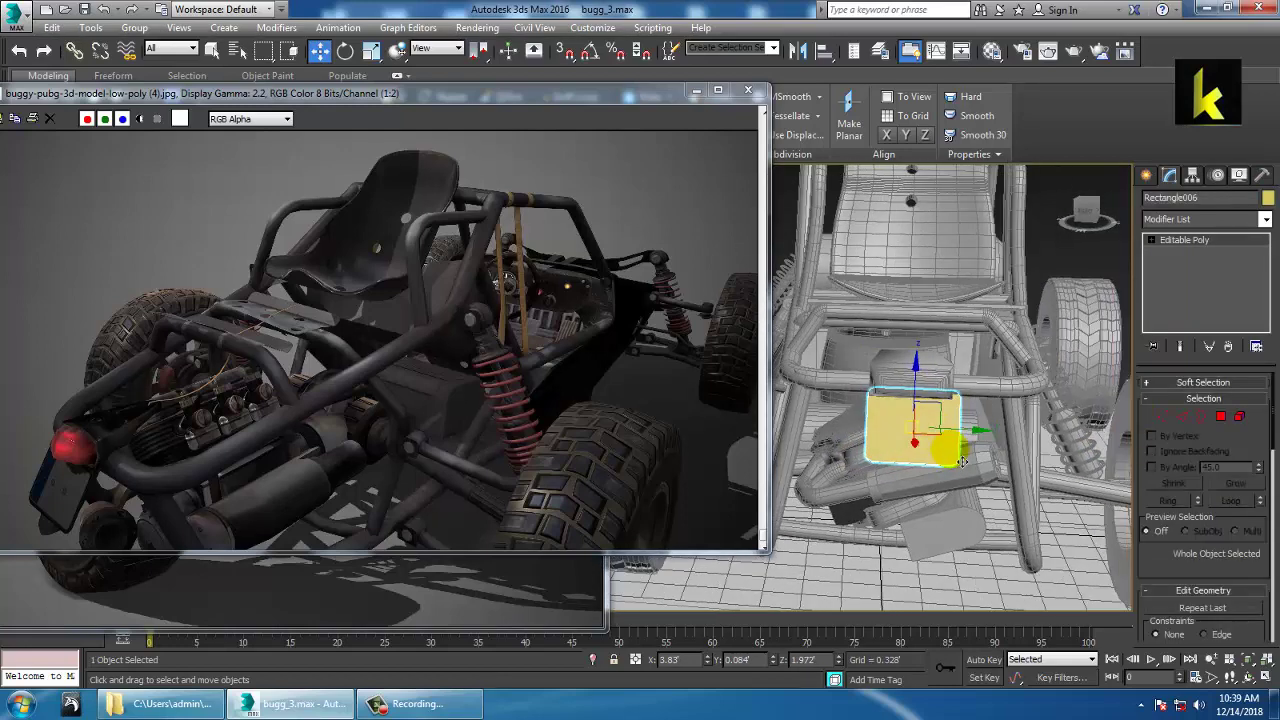
click(984, 433)
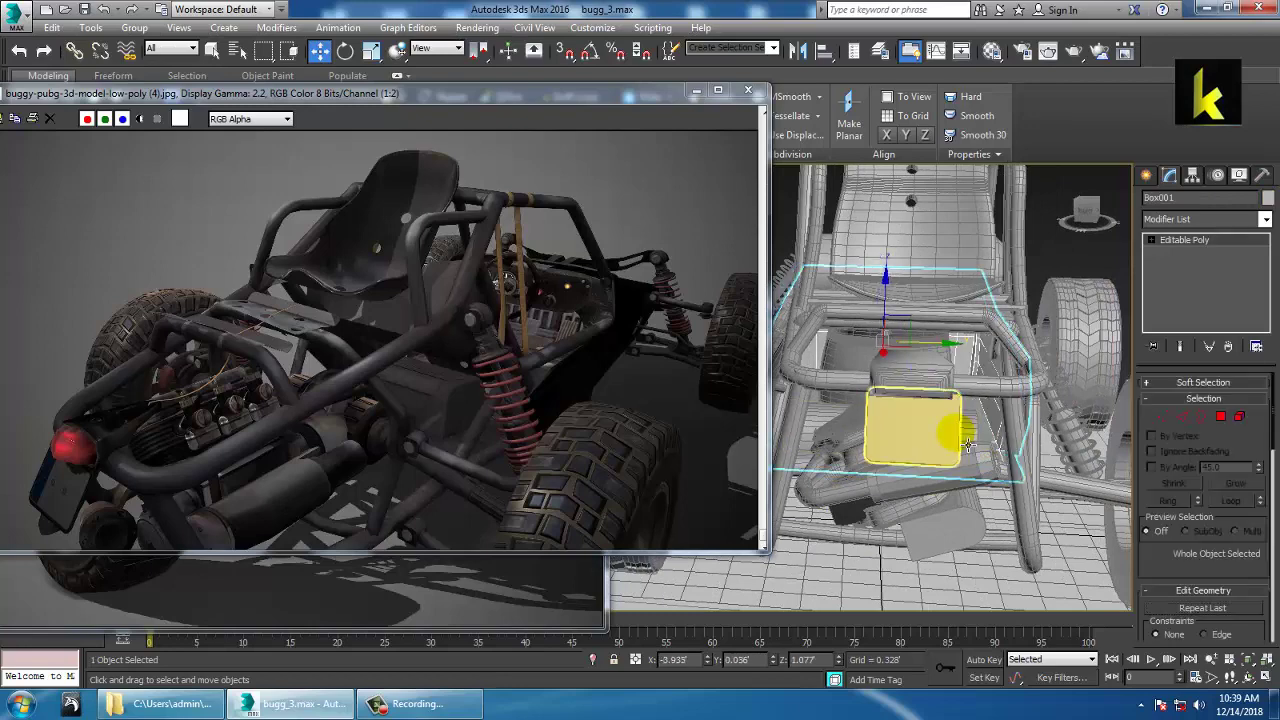
click(973, 434)
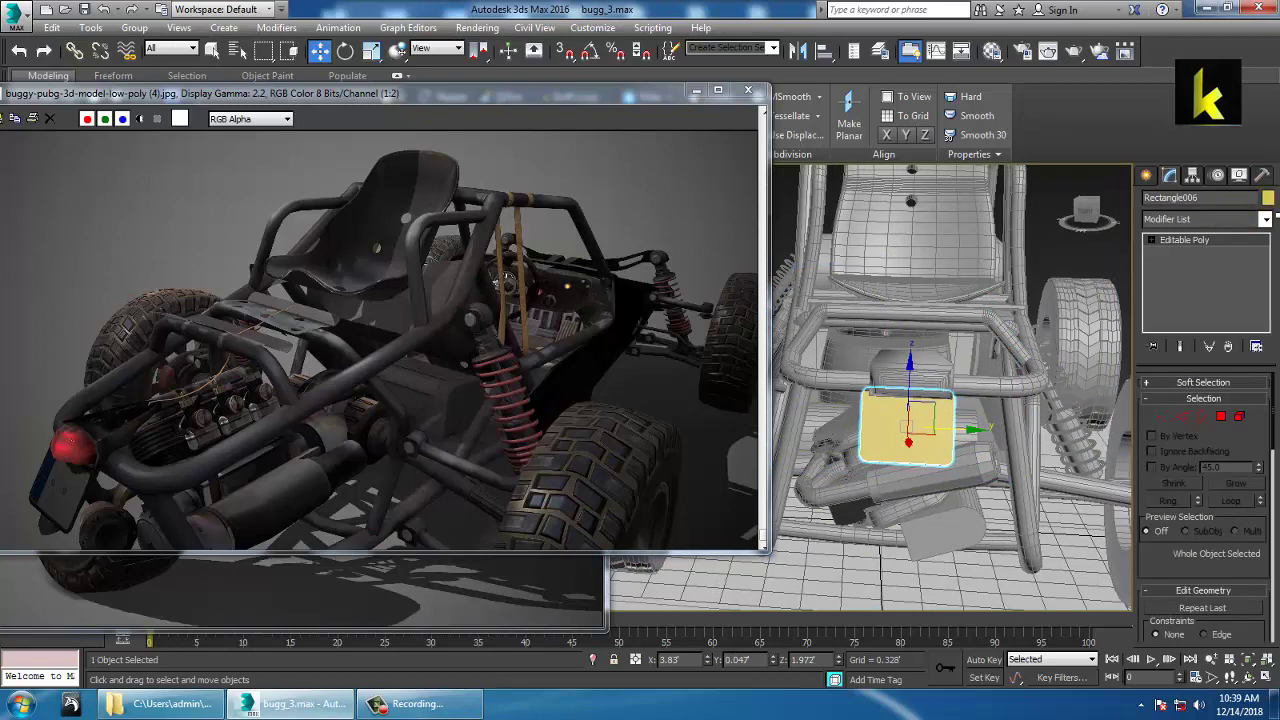
Change the tilted plate's object color to light grey
click(1268, 198)
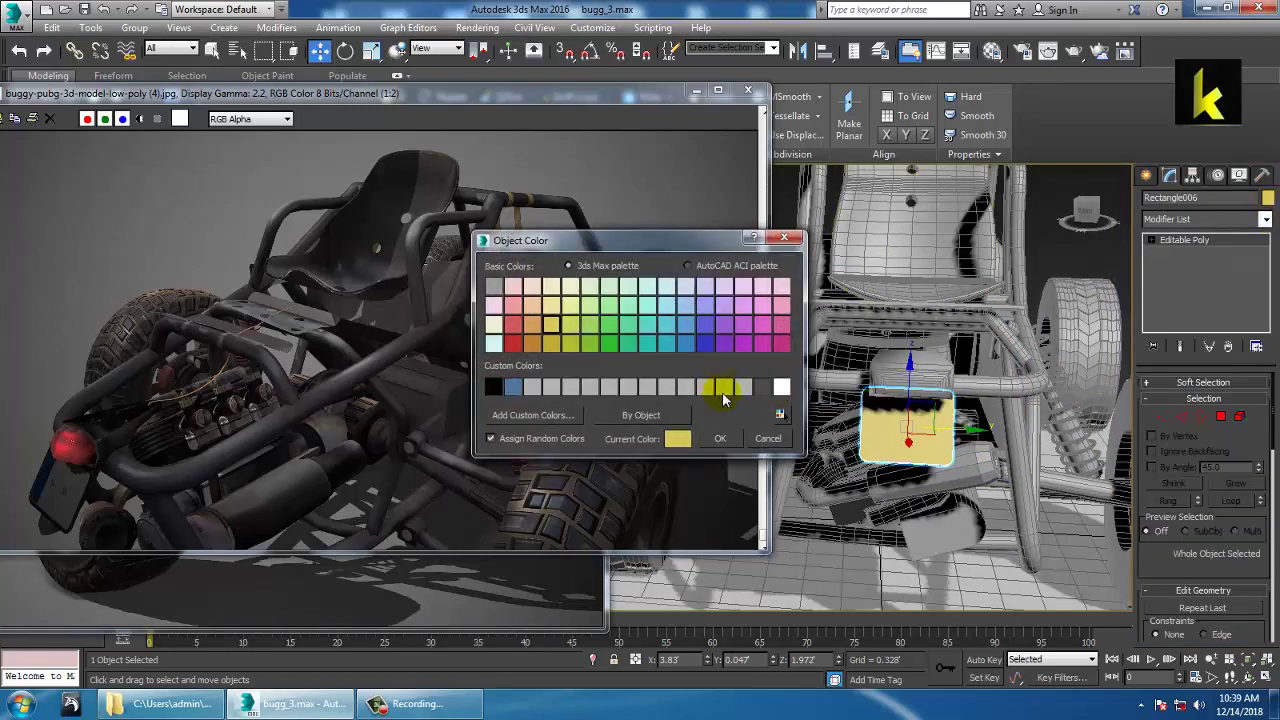
click(719, 440)
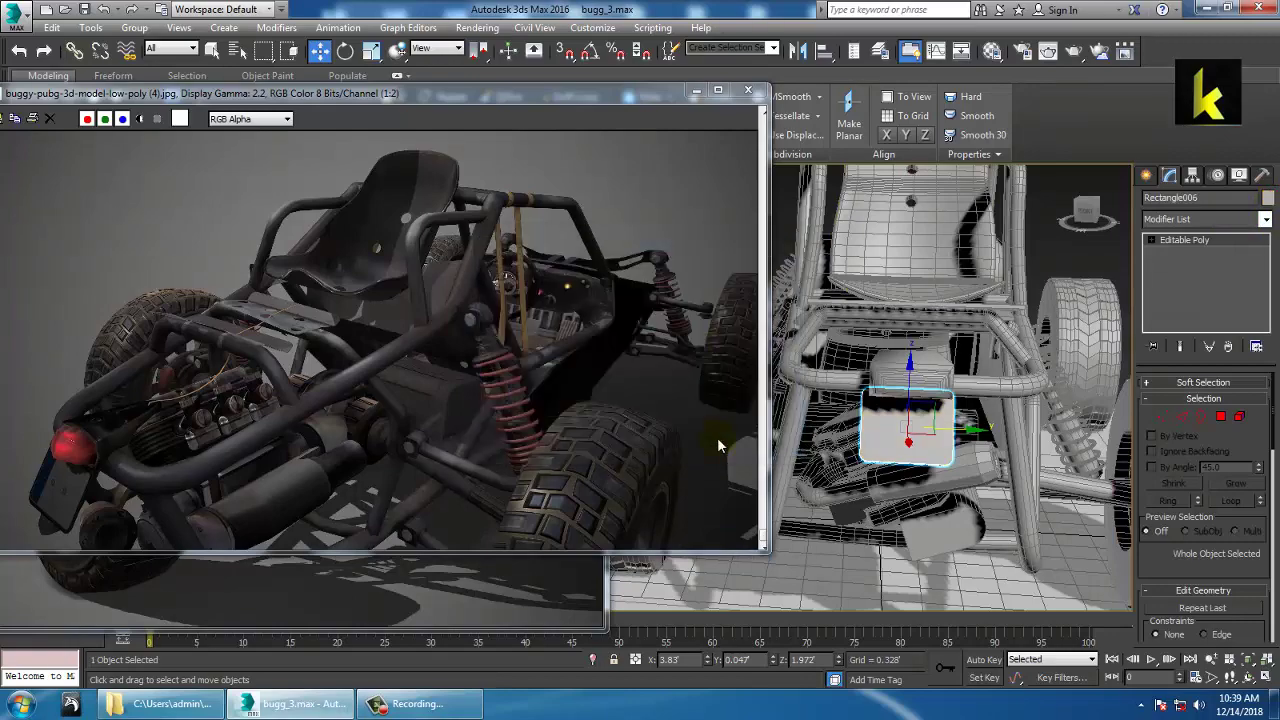
Create a short upright cylinder with AutoGrid at one end of the flat slat behind the seat
alt+middle_drag(980, 352, 1160, 414)
scroll(1040, 408, down, 5)
middle_drag(1030, 411, 1037, 510)
scroll(933, 459, up, 5)
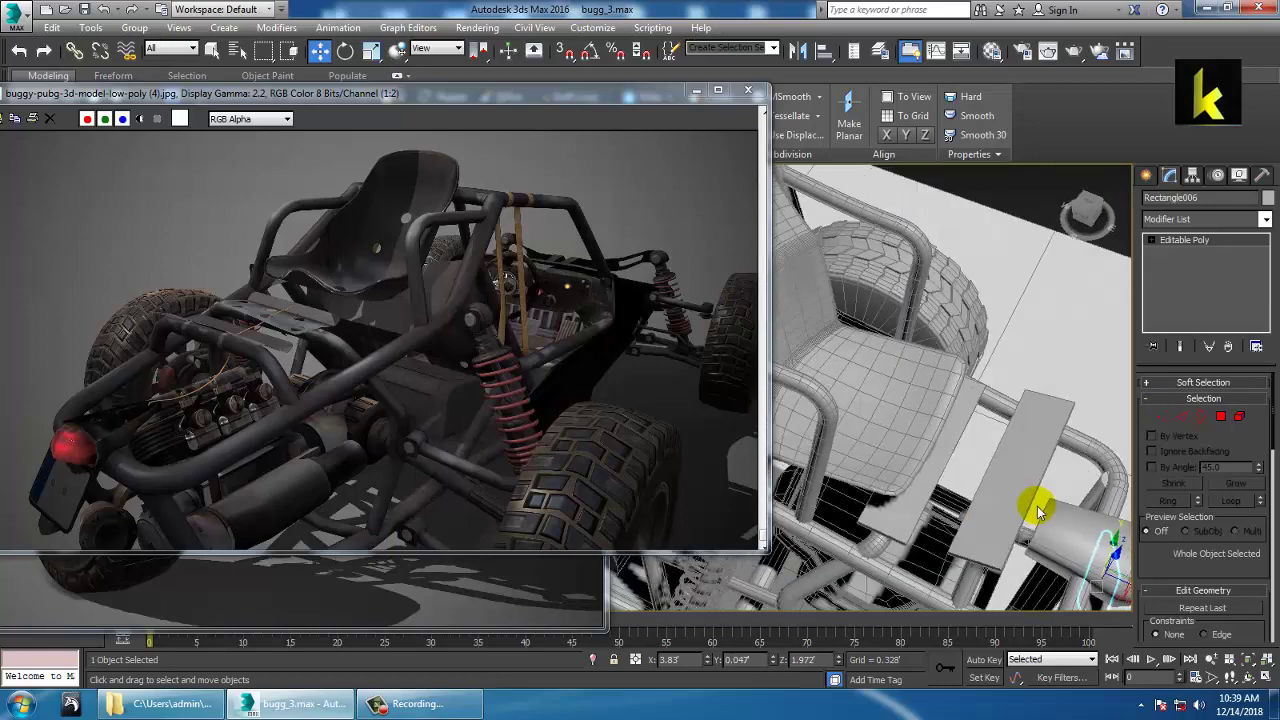
click(998, 436)
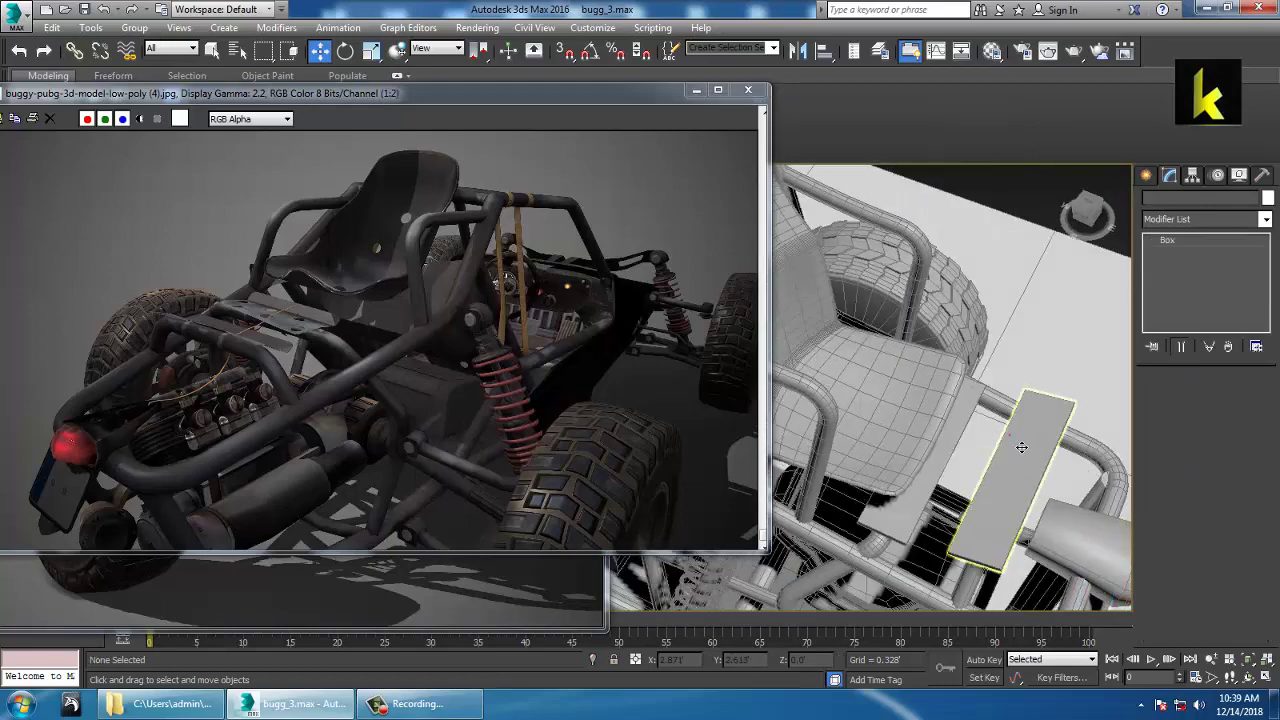
click(1147, 176)
click(1152, 202)
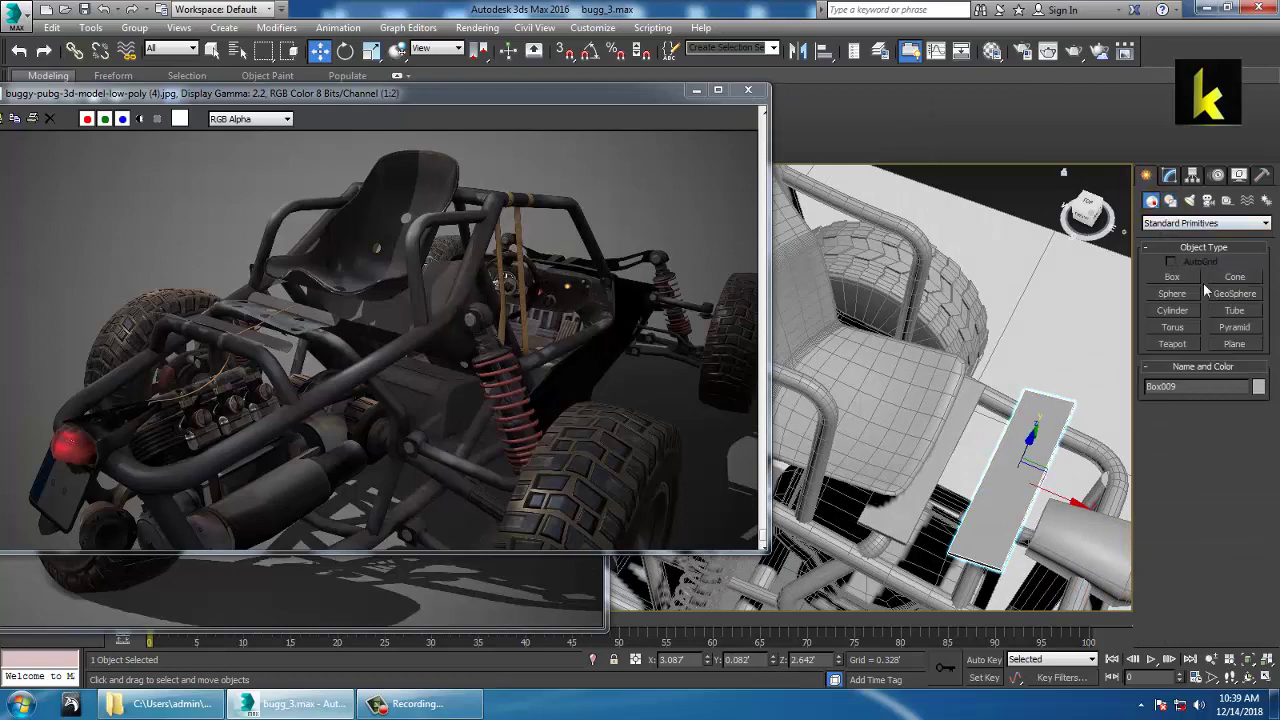
click(1181, 295)
alt+middle_drag(1035, 388, 1043, 430)
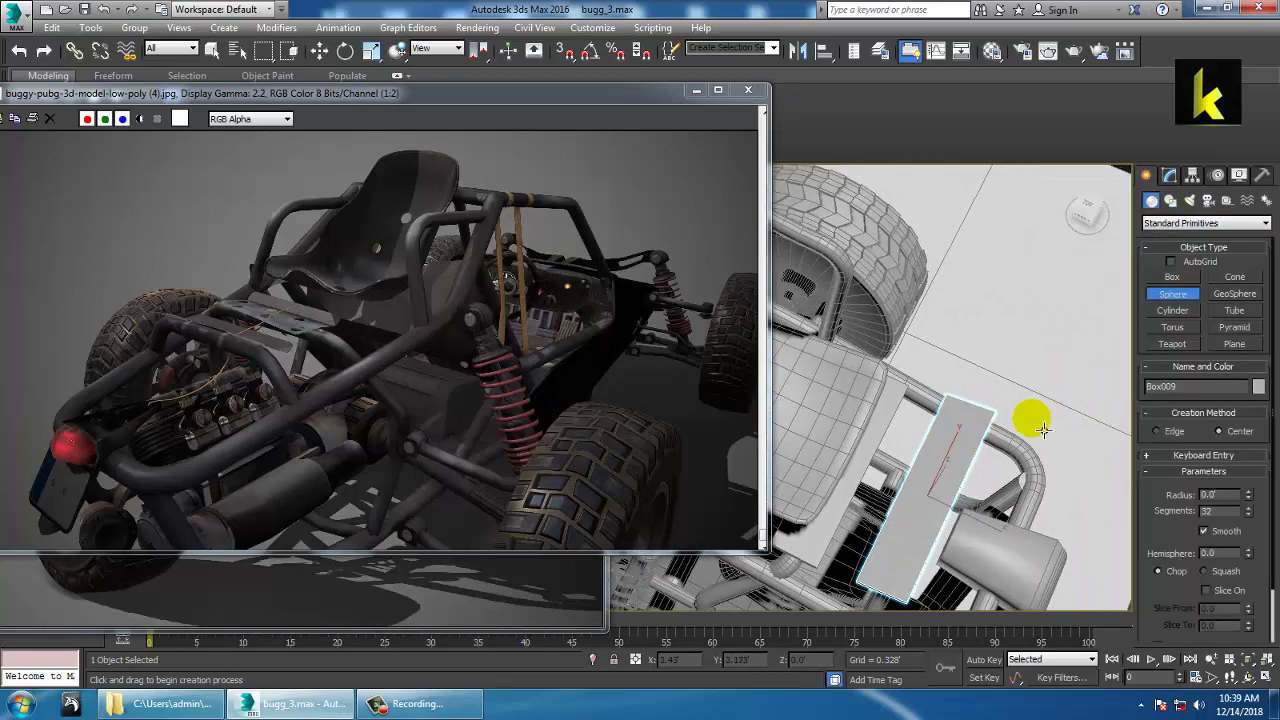
click(1177, 321)
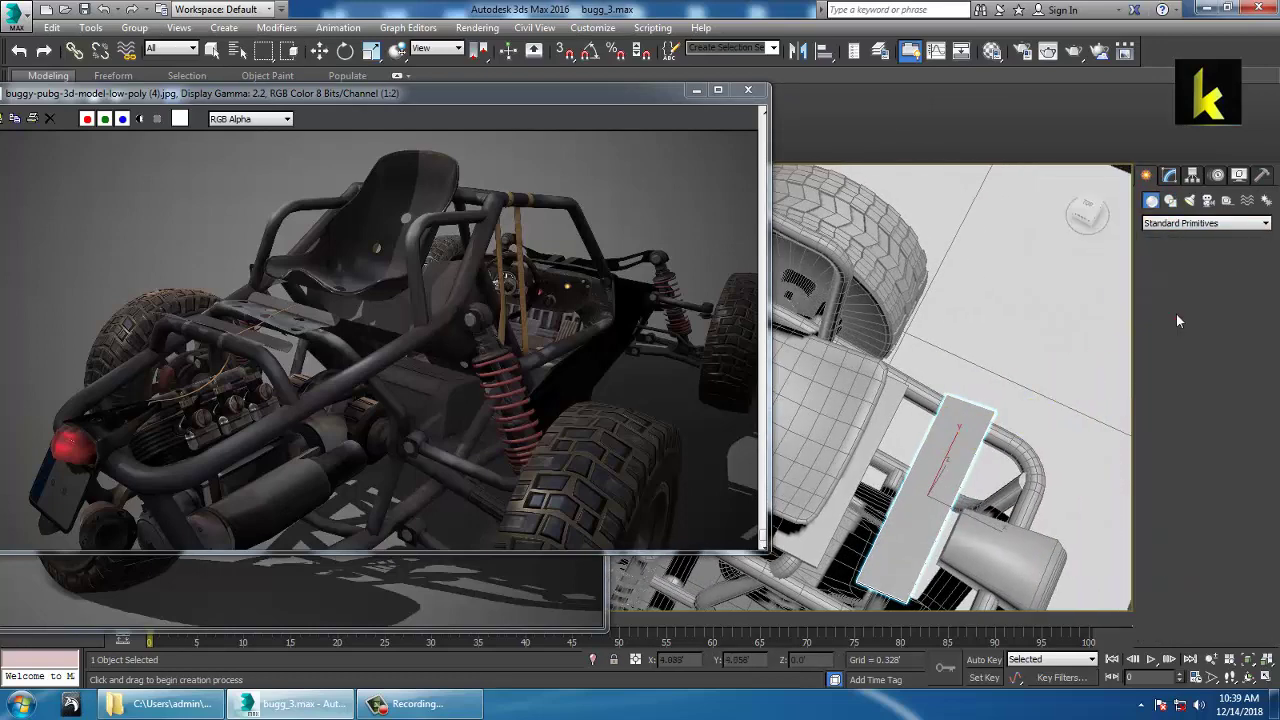
click(1177, 311)
alt+middle_drag(1030, 350, 1020, 383)
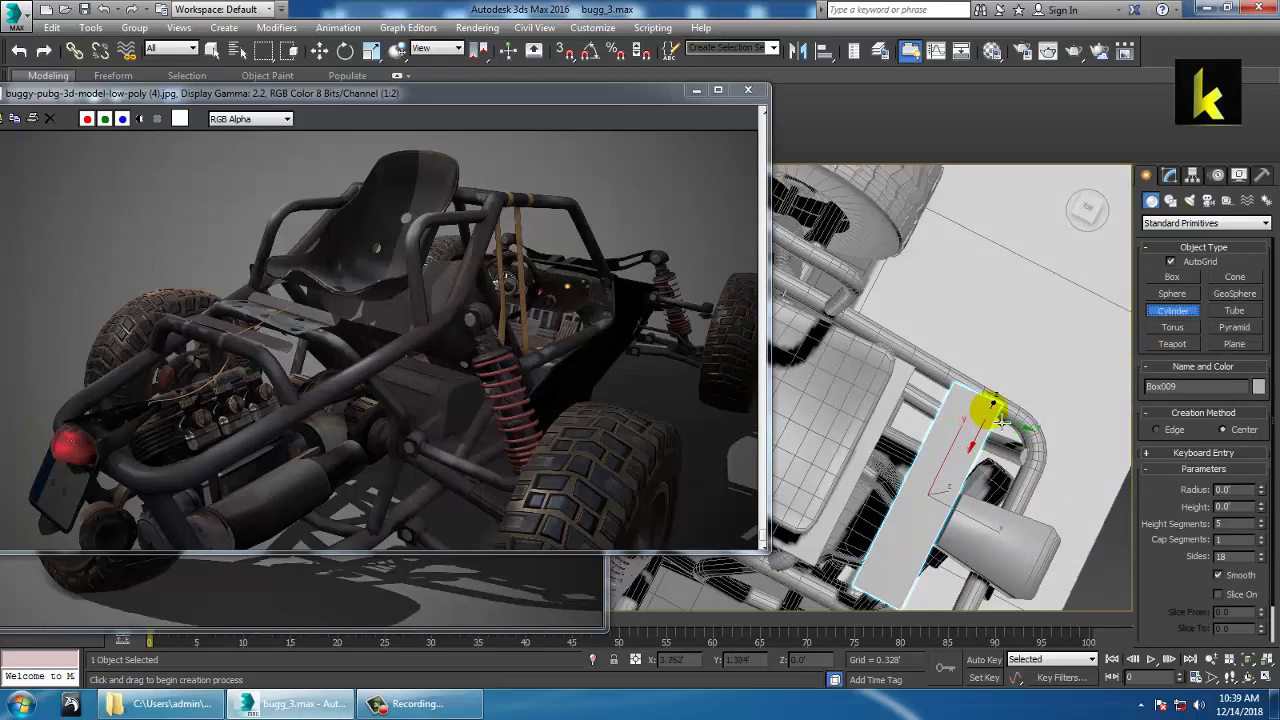
drag(1001, 421, 1008, 428)
click(996, 370)
key(w)
Lower the cylinder through the slat and center it across the width, at about X 3.099', Y 0.7', Z 2.578'
mouse_move(1004, 400)
alt+middle_down()
mouse_move(1064, 347)
mouse_move(1009, 380)
alt+middle_up()
click(1006, 376)
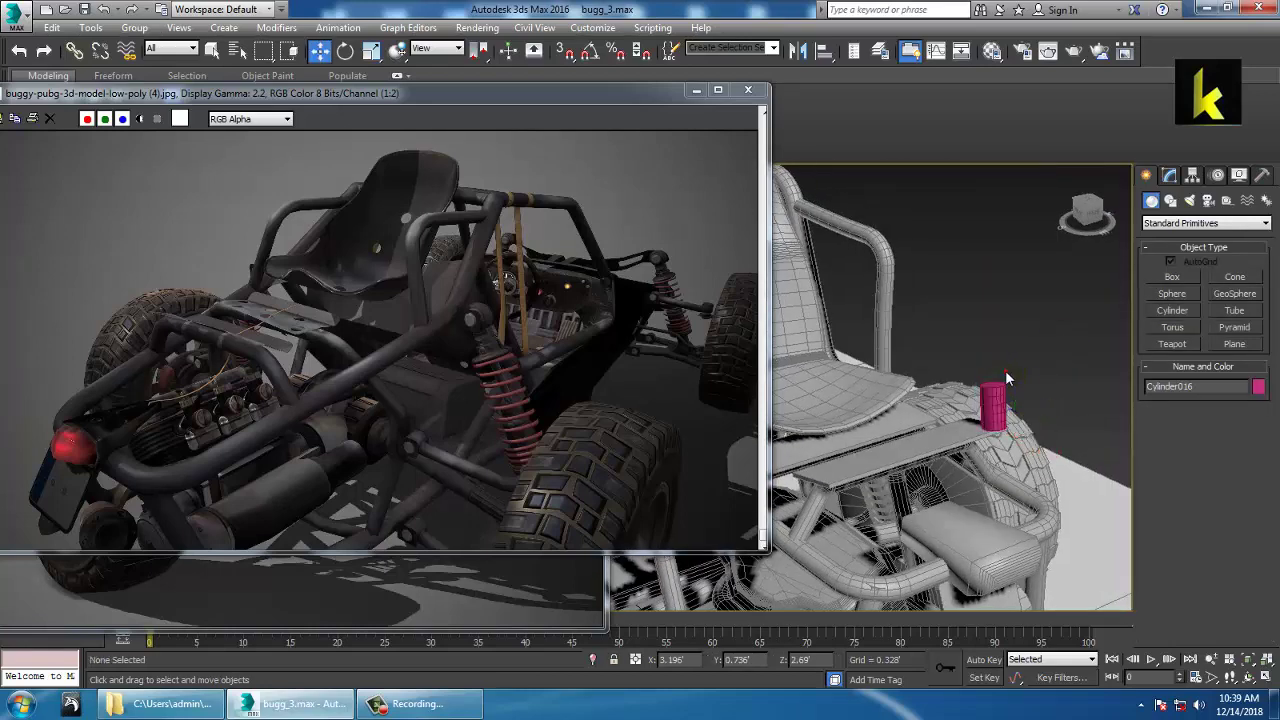
key(ctrl+z)
drag(1004, 378, 1019, 403)
alt+middle_drag(1019, 403, 1029, 438)
drag(1051, 491, 1045, 478)
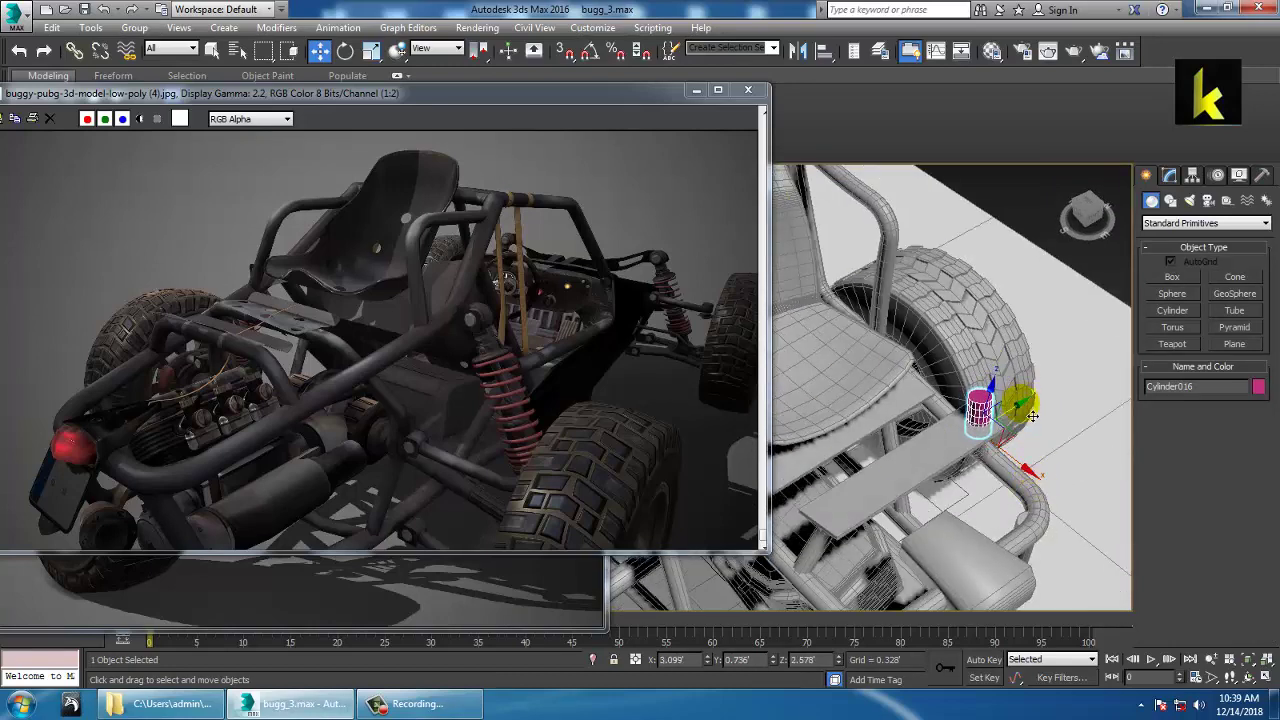
alt+middle_drag(1028, 418, 1021, 455)
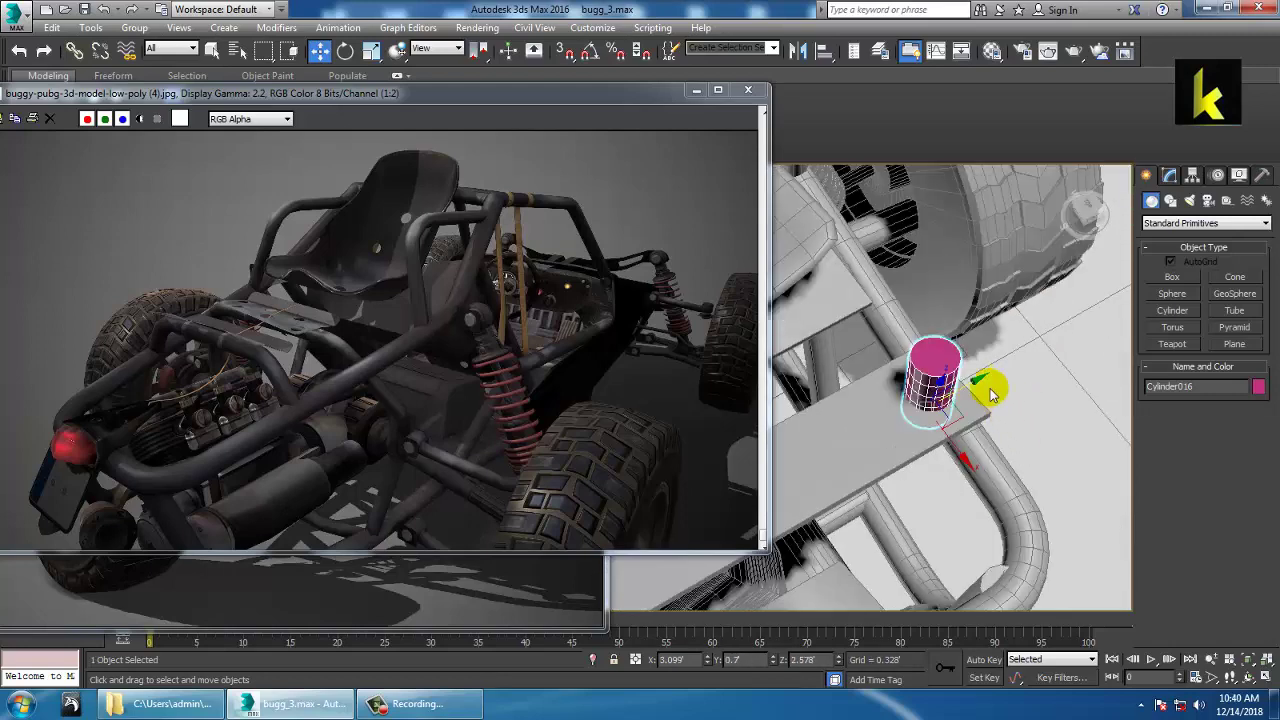
Clone the cylinder as four copies evenly spaced about 0.258' apart along the slat
shift+drag(984, 392, 785, 405)
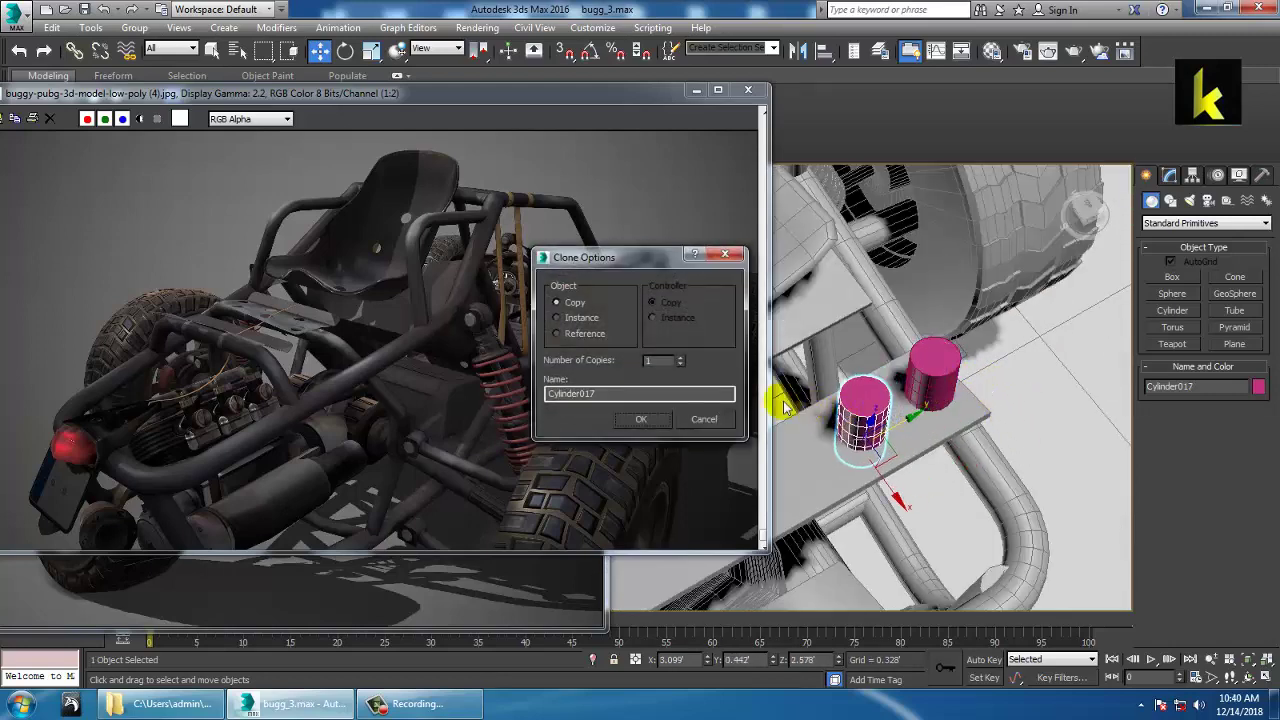
click(659, 427)
mouse_move(855, 405)
middle_down()
mouse_move(1060, 298)
mouse_move(898, 350)
mouse_move(909, 360)
middle_up()
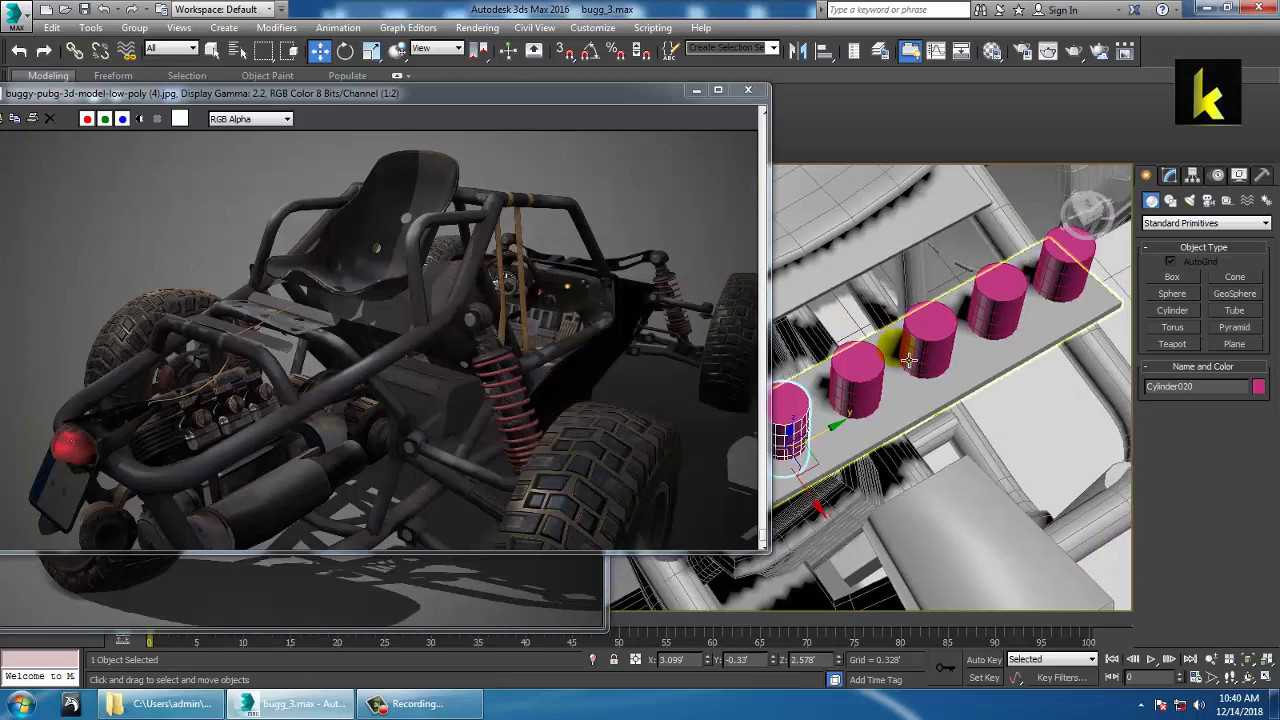
Select all five cylinders and slide them together along Y to center the row on the slat
ctrl+click(864, 386)
ctrl+click(928, 344)
ctrl+click(998, 303)
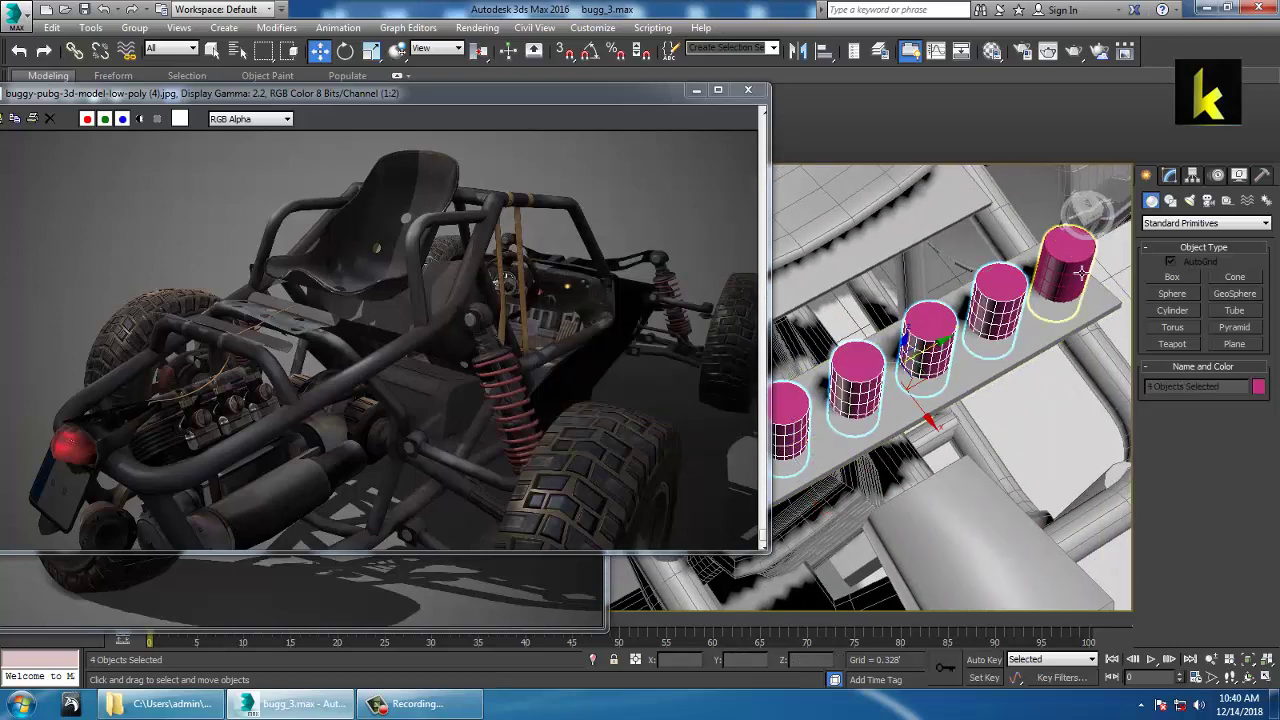
ctrl+click(1069, 261)
scroll(980, 385, down, 4)
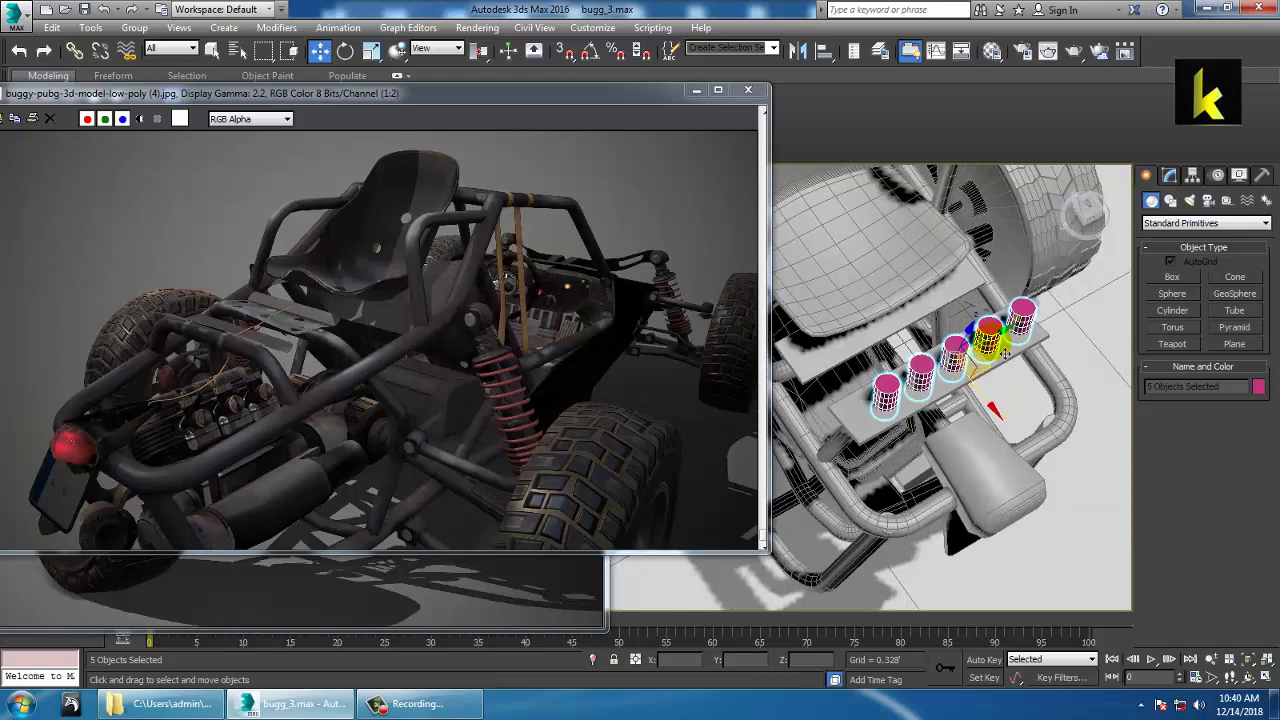
drag(993, 350, 979, 358)
Convert the slat under the cylinders to an Editable Poly
scroll(979, 360, up, 4)
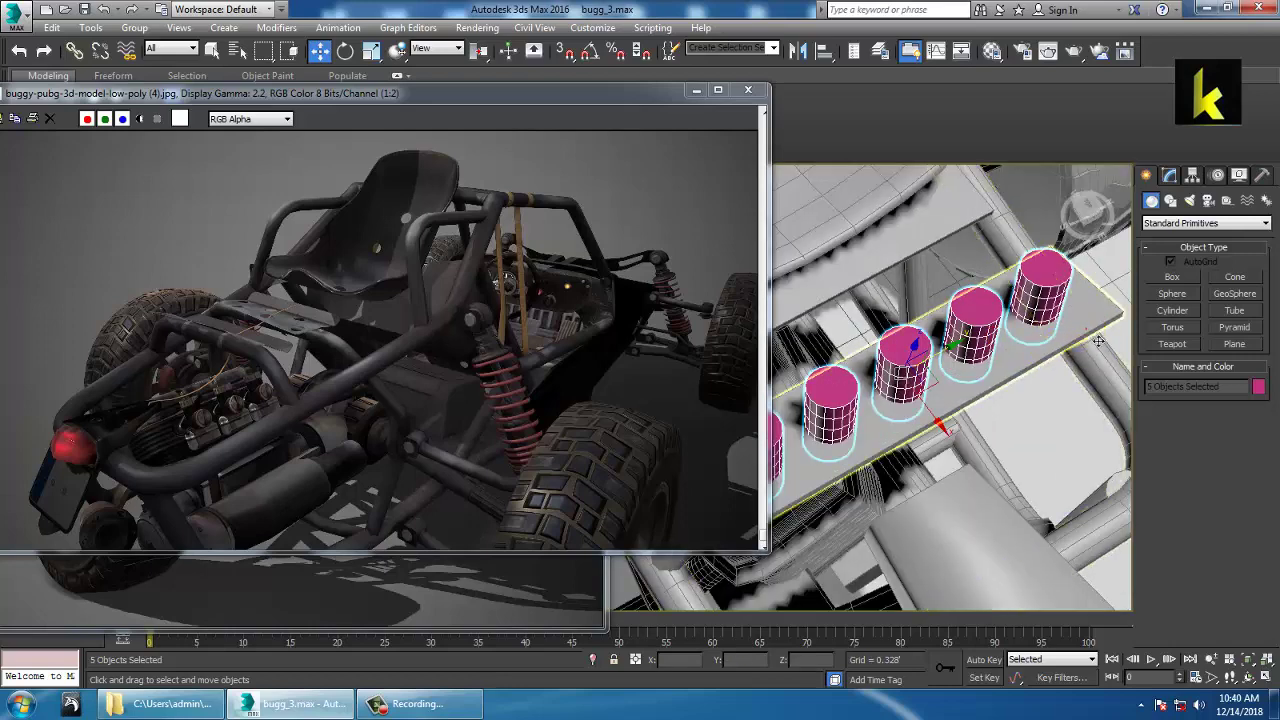
click(1048, 350)
alt+middle_drag(1048, 350, 1064, 343)
click(1173, 180)
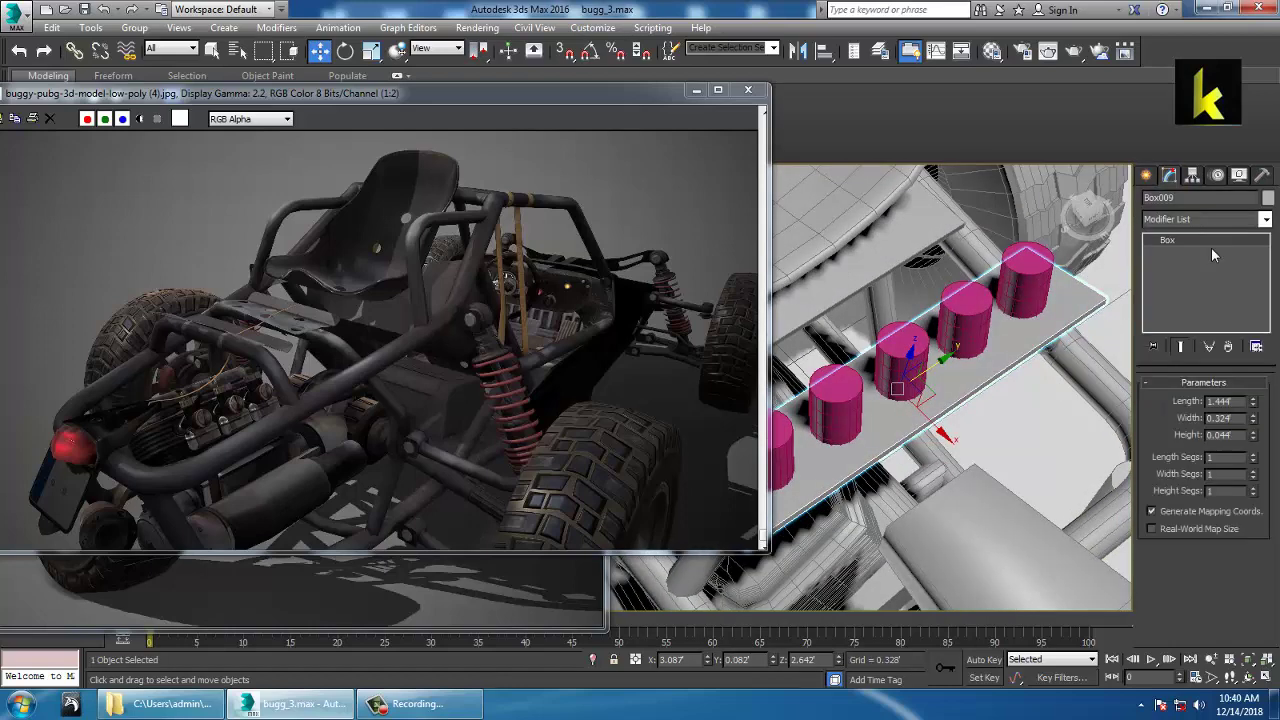
right_click(1190, 243)
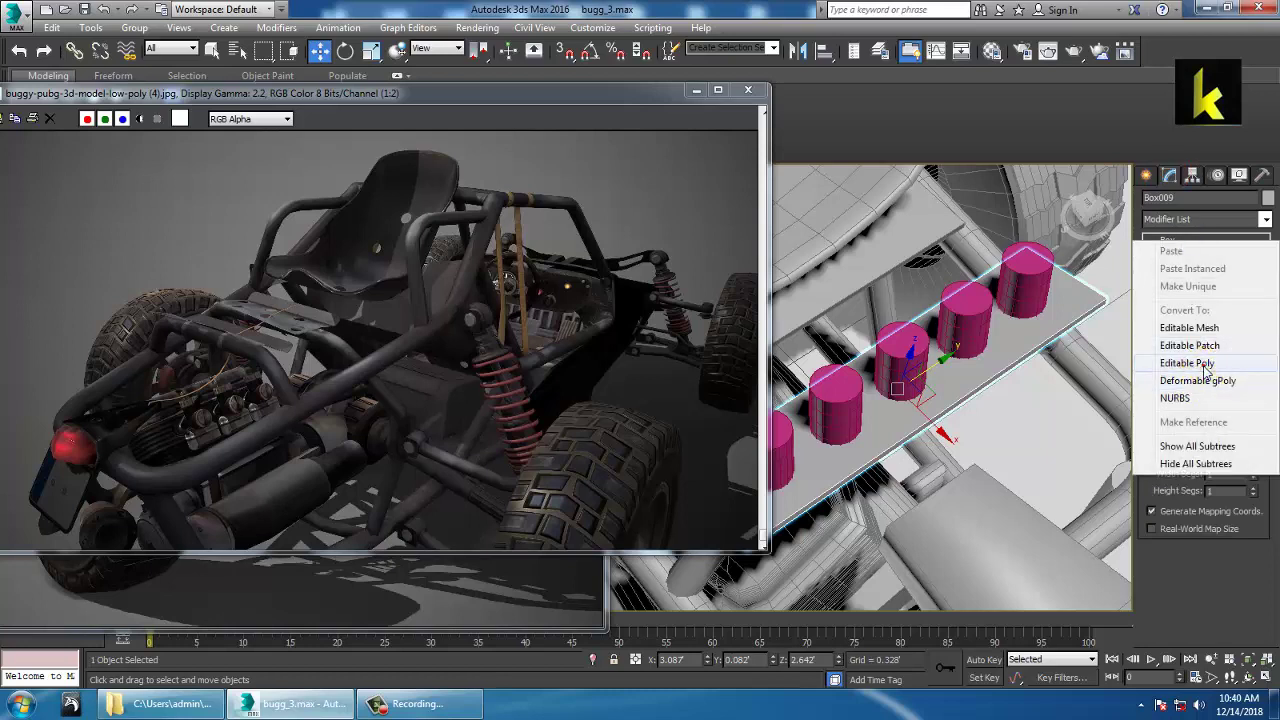
click(1204, 368)
Subtract the five cylinders from the slat with ProBoolean to cut a row of round holes
click(1147, 179)
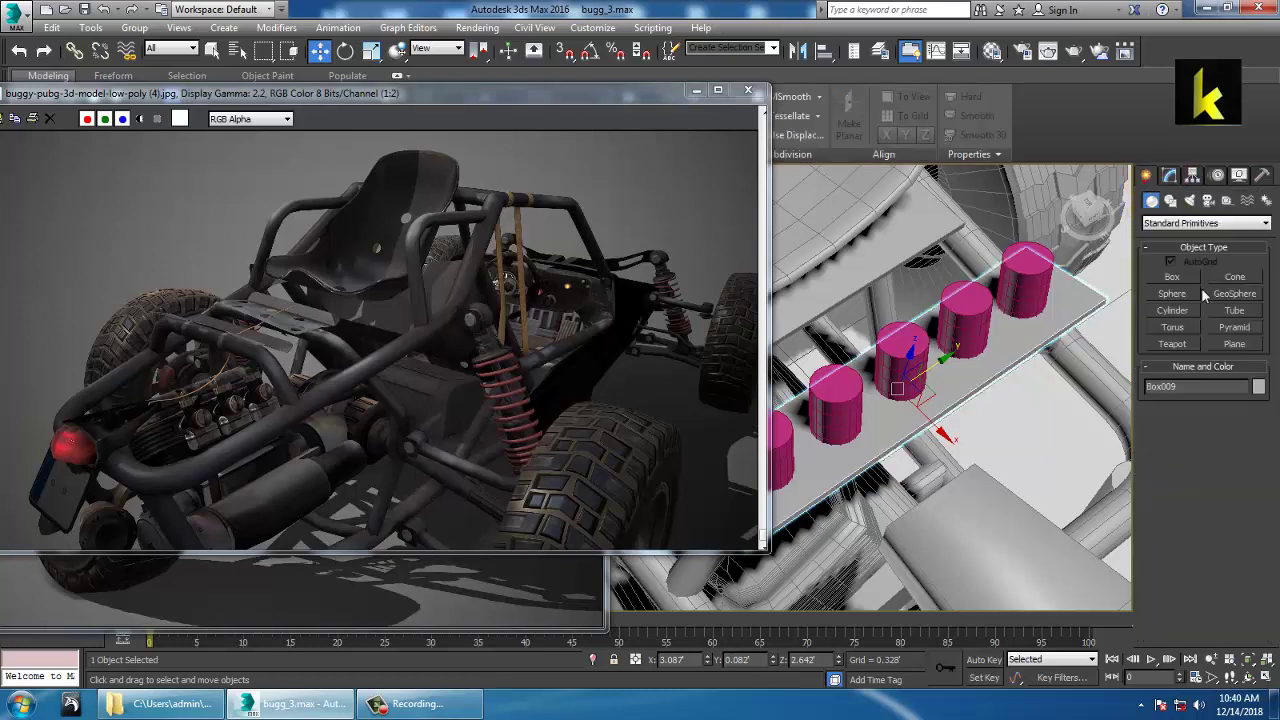
click(1170, 223)
click(1190, 259)
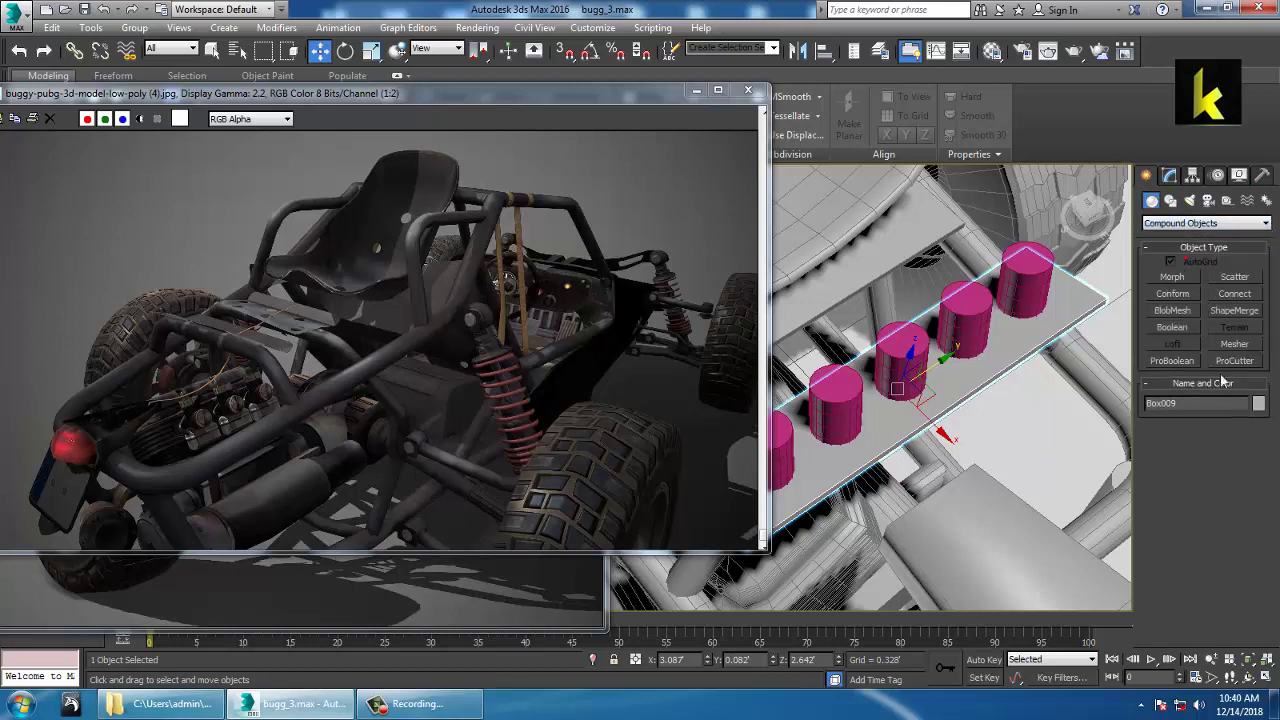
click(1172, 361)
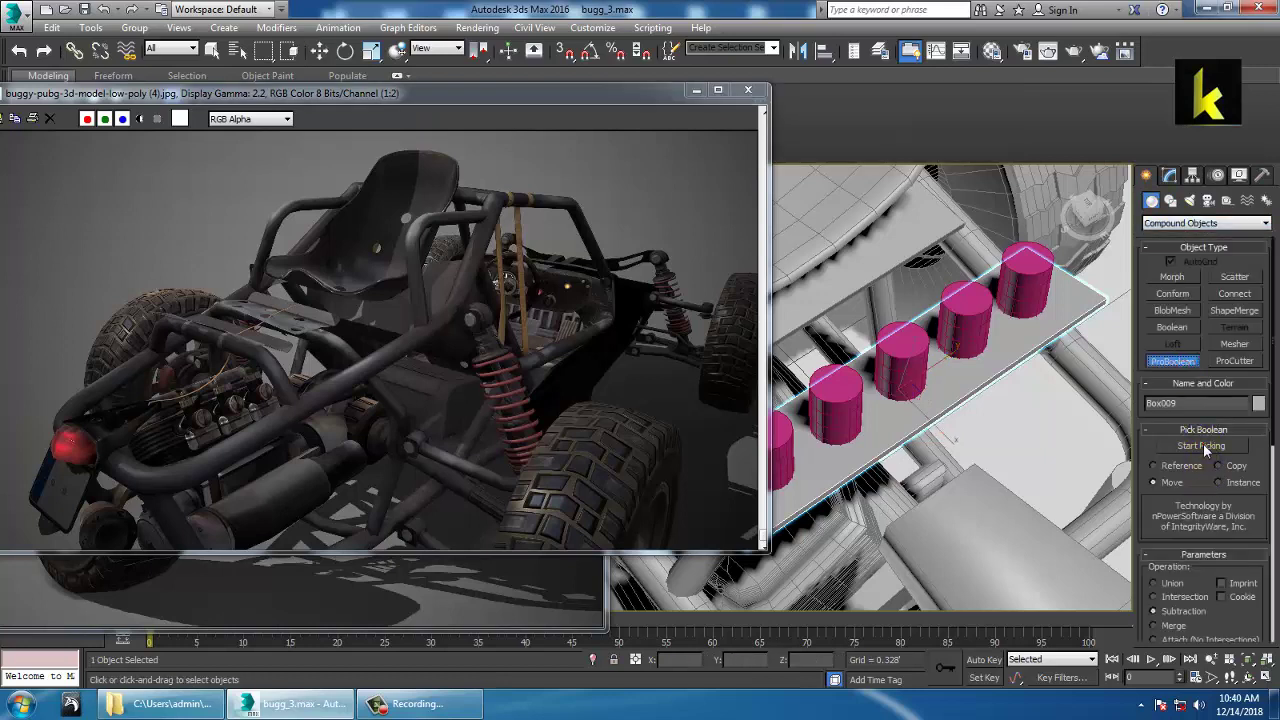
click(1203, 445)
click(1025, 285)
click(975, 322)
click(915, 370)
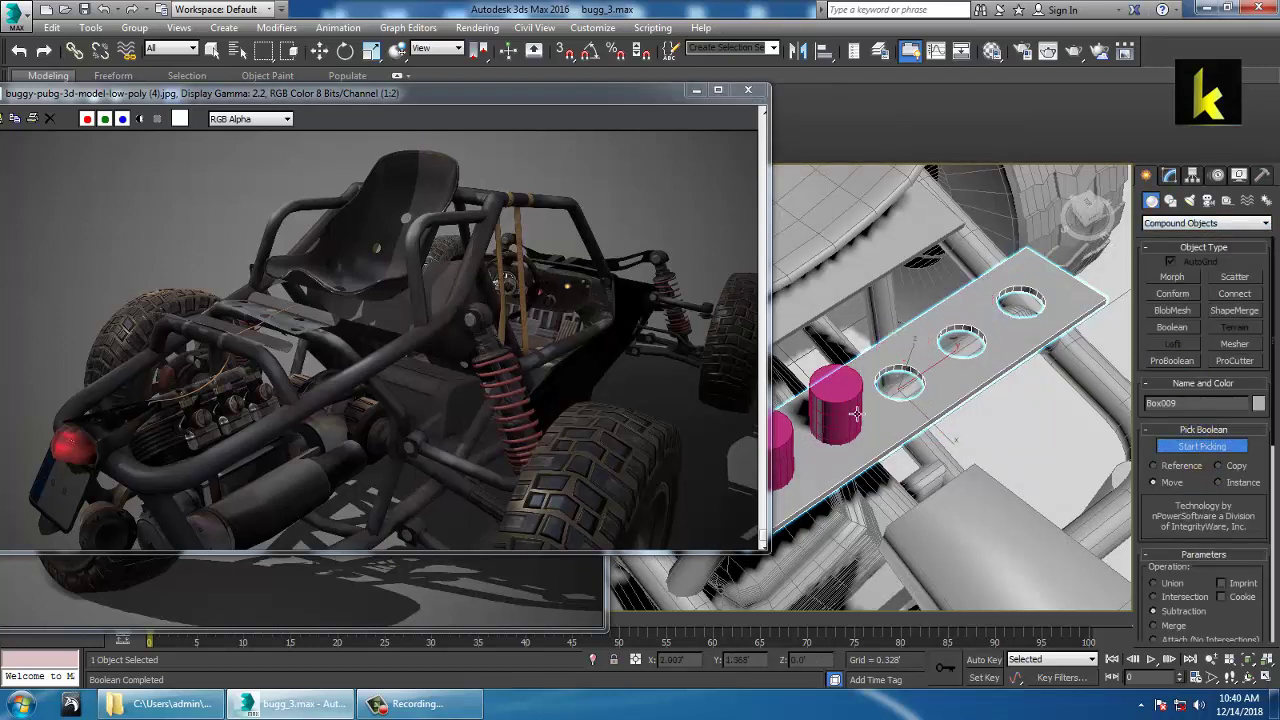
click(850, 414)
click(779, 444)
middle_drag(779, 442, 966, 437)
key(w)
Delete the plain slat without holes between the seat and the perforated slat
click(992, 383)
scroll(993, 383, down, 5)
middle_drag(914, 558, 1027, 438)
scroll(922, 416, up, 4)
scroll(987, 428, up, 4)
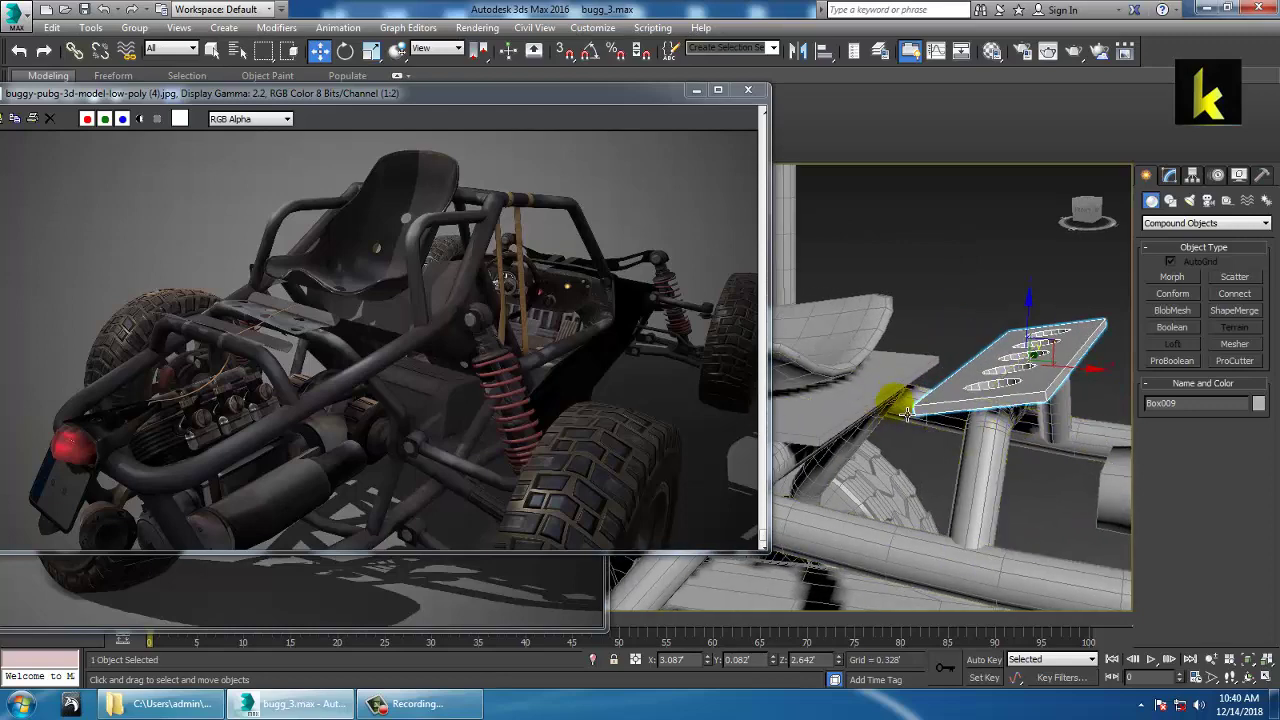
mouse_move(906, 413)
alt+middle_down()
mouse_move(1174, 438)
mouse_move(1080, 449)
mouse_move(883, 432)
mouse_move(930, 410)
alt+middle_up()
scroll(891, 421, down, 4)
scroll(930, 411, up, 4)
click(938, 408)
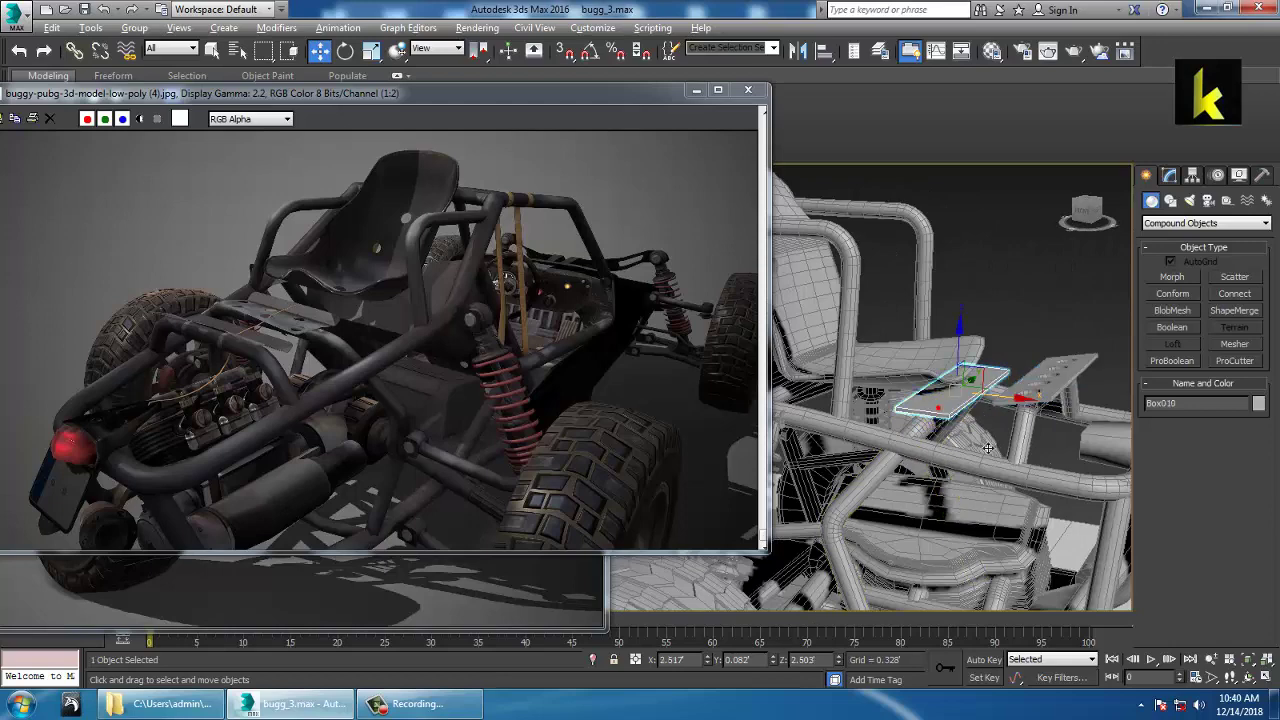
alt+middle_drag(987, 448, 1033, 414)
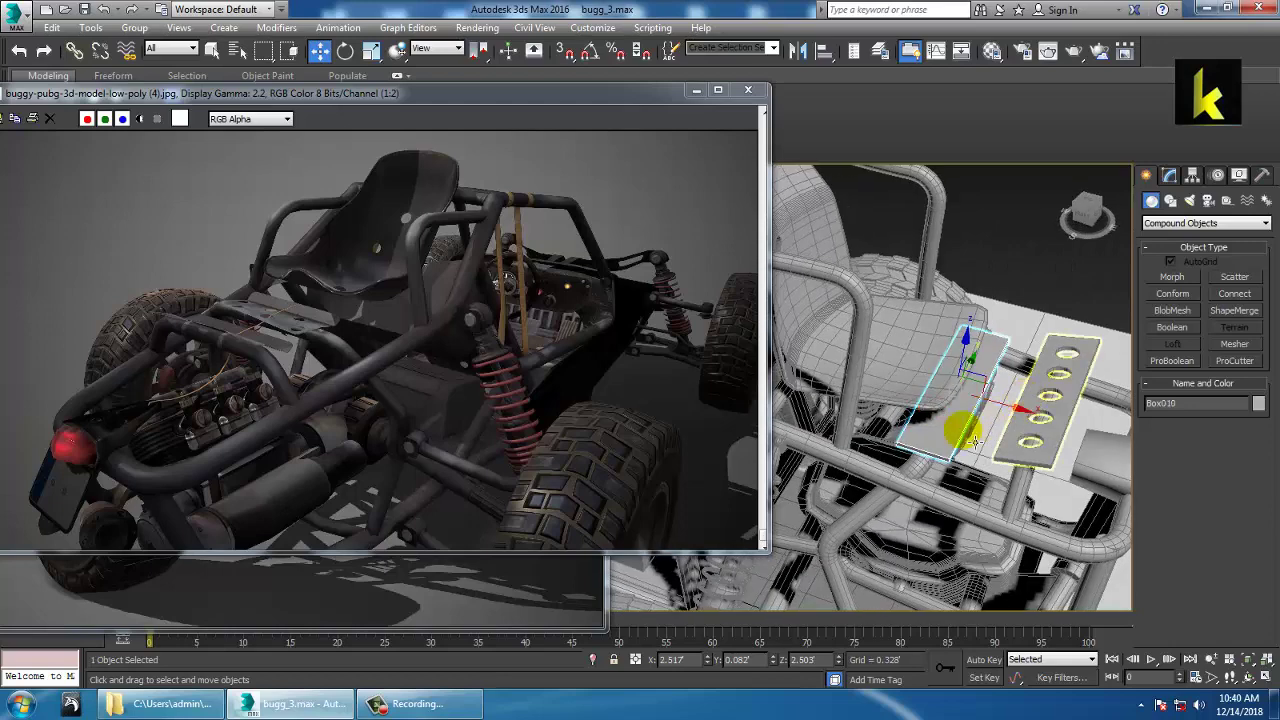
click(1001, 432)
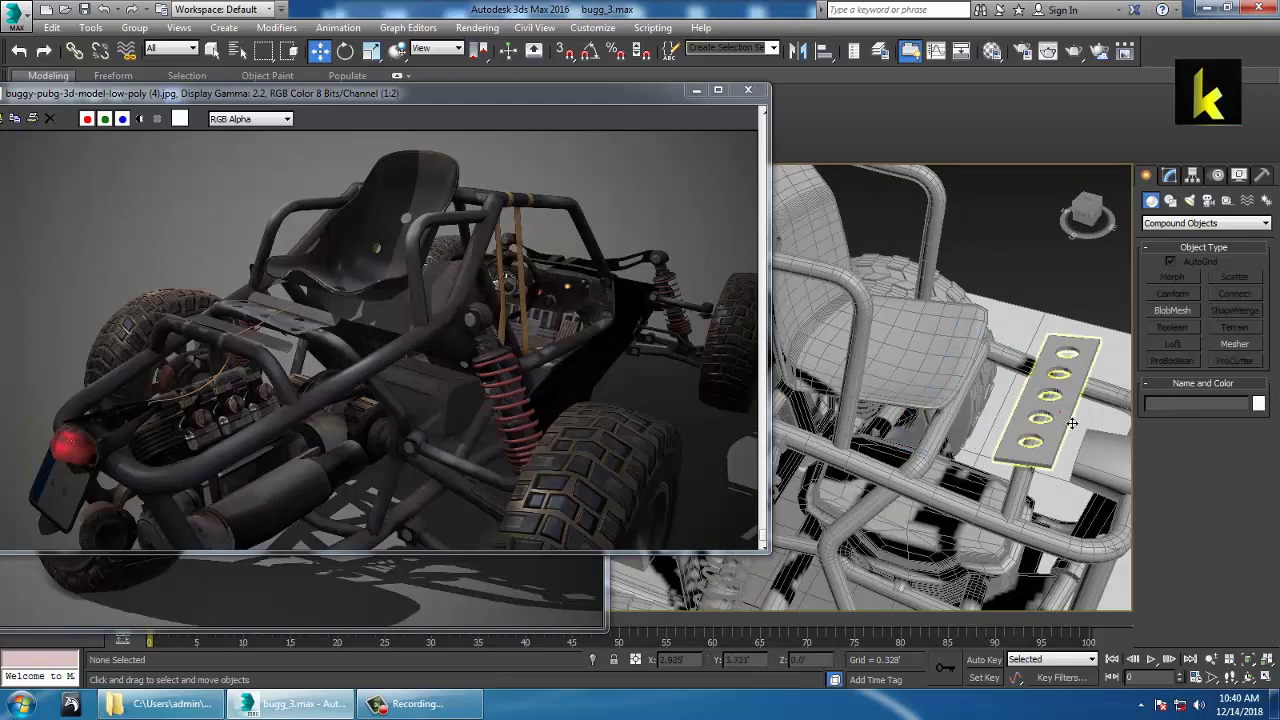
Copy the perforated slat forward to X about 2.518' and lower the copy to Z about 2.486'
shift+drag(1027, 418, 1026, 418)
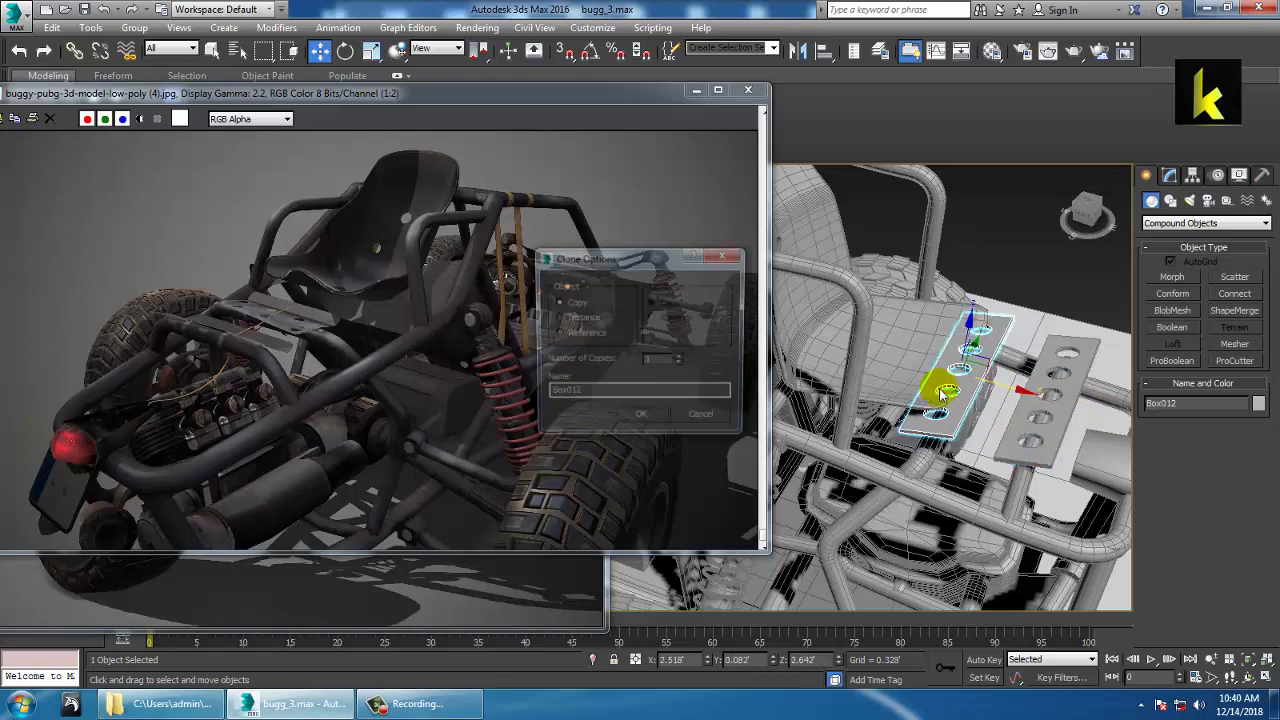
click(648, 422)
alt+middle_drag(957, 354, 973, 321)
alt+middle_drag(1064, 362, 1050, 312)
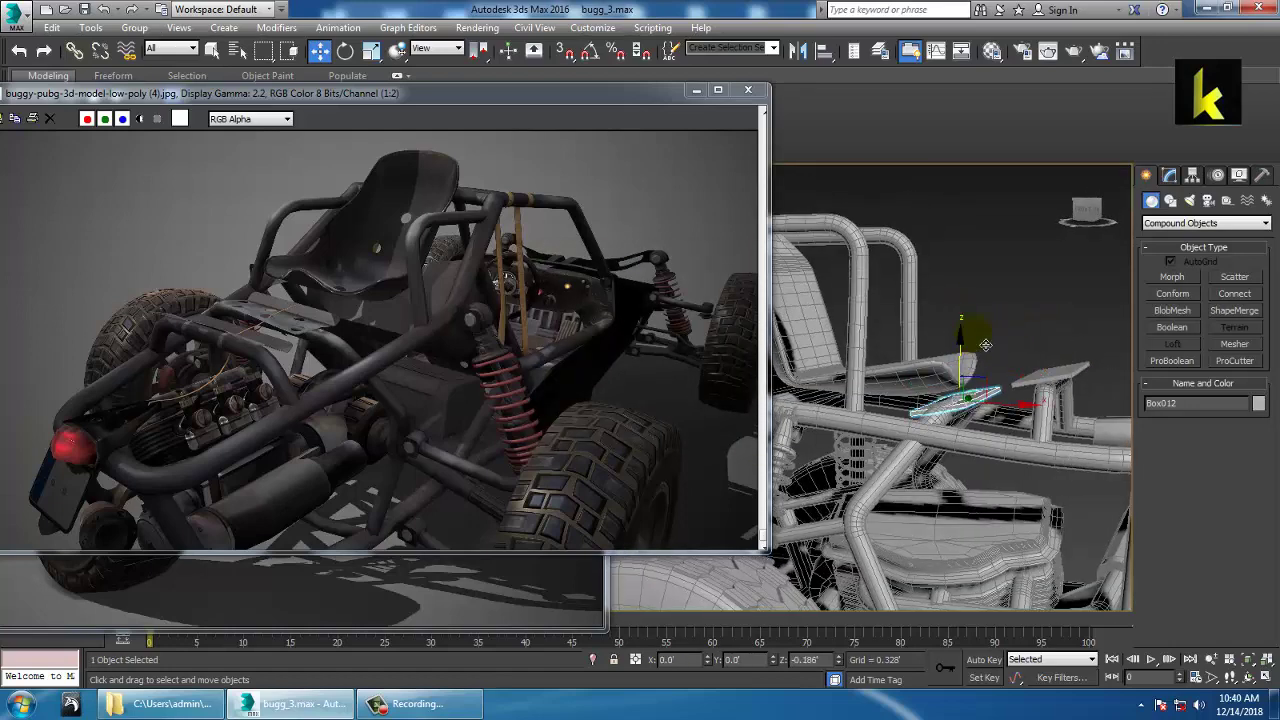
alt+middle_drag(986, 348, 986, 402)
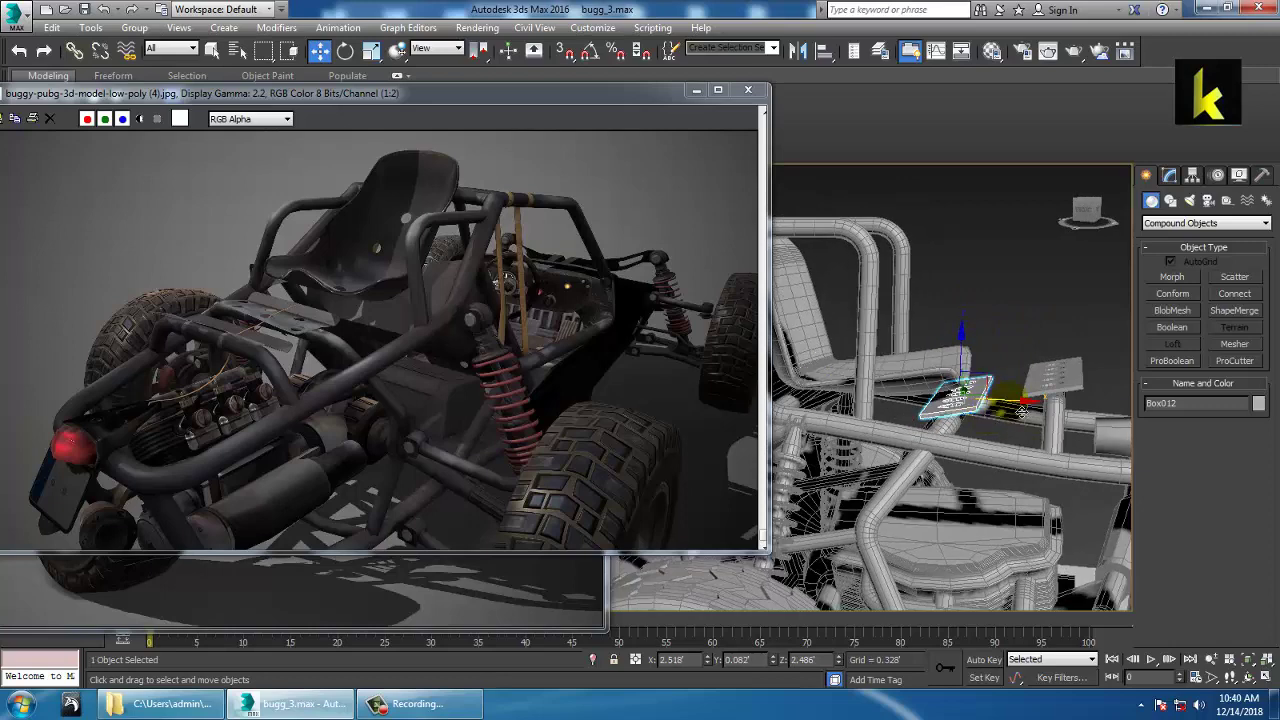
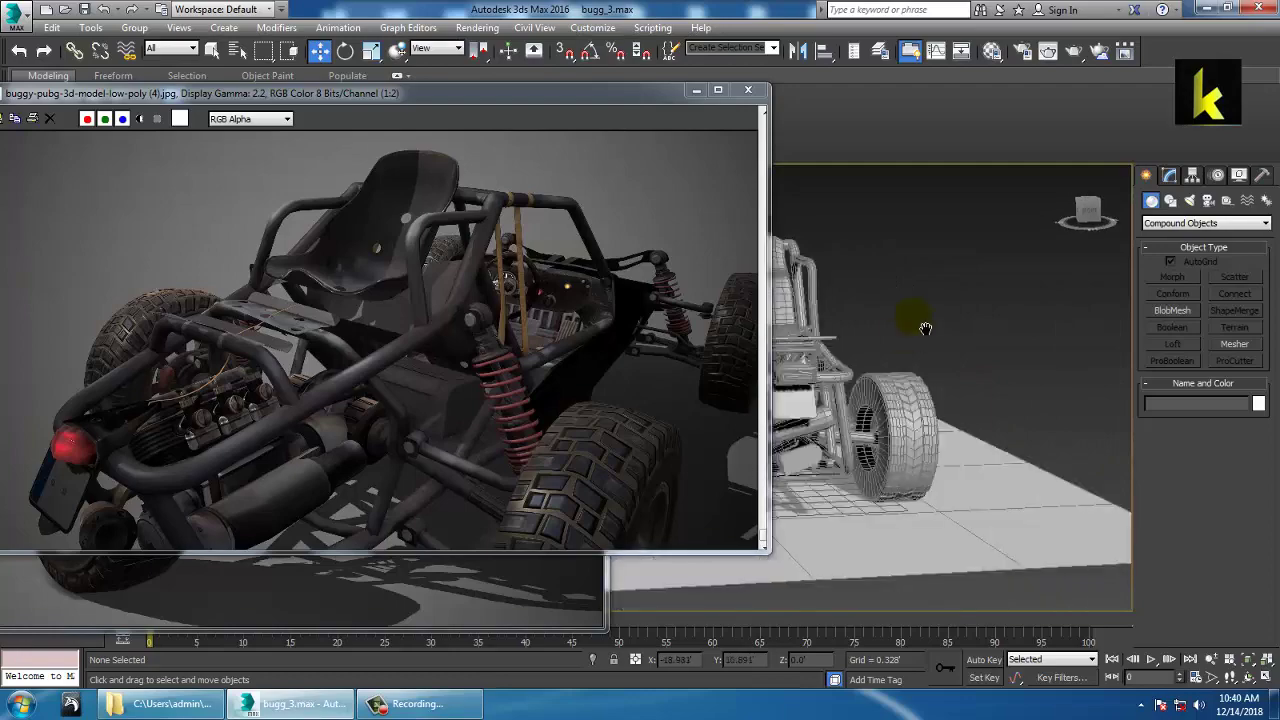
Examine the angular exhaust piece under the rear frame against the reference image
scroll(987, 373, up, 3)
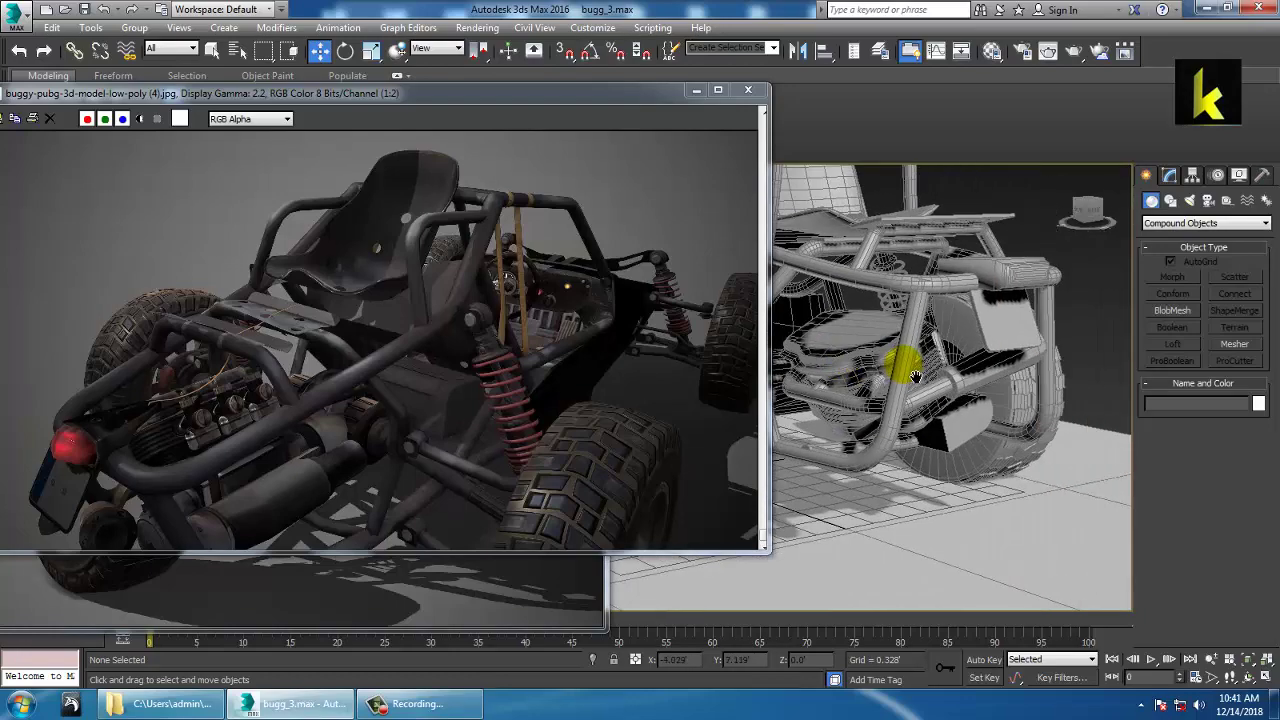
click(953, 478)
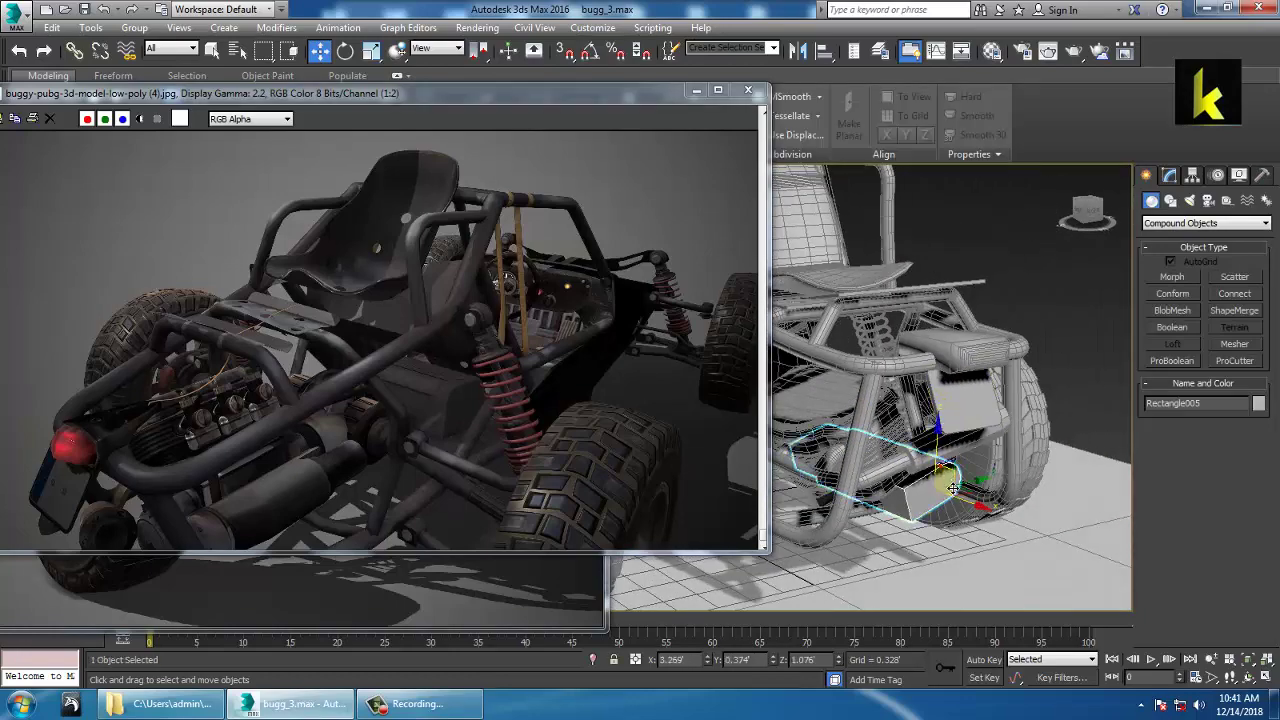
mouse_move(956, 467)
alt+middle_down()
mouse_move(943, 428)
mouse_move(955, 469)
mouse_move(953, 450)
alt+middle_up()
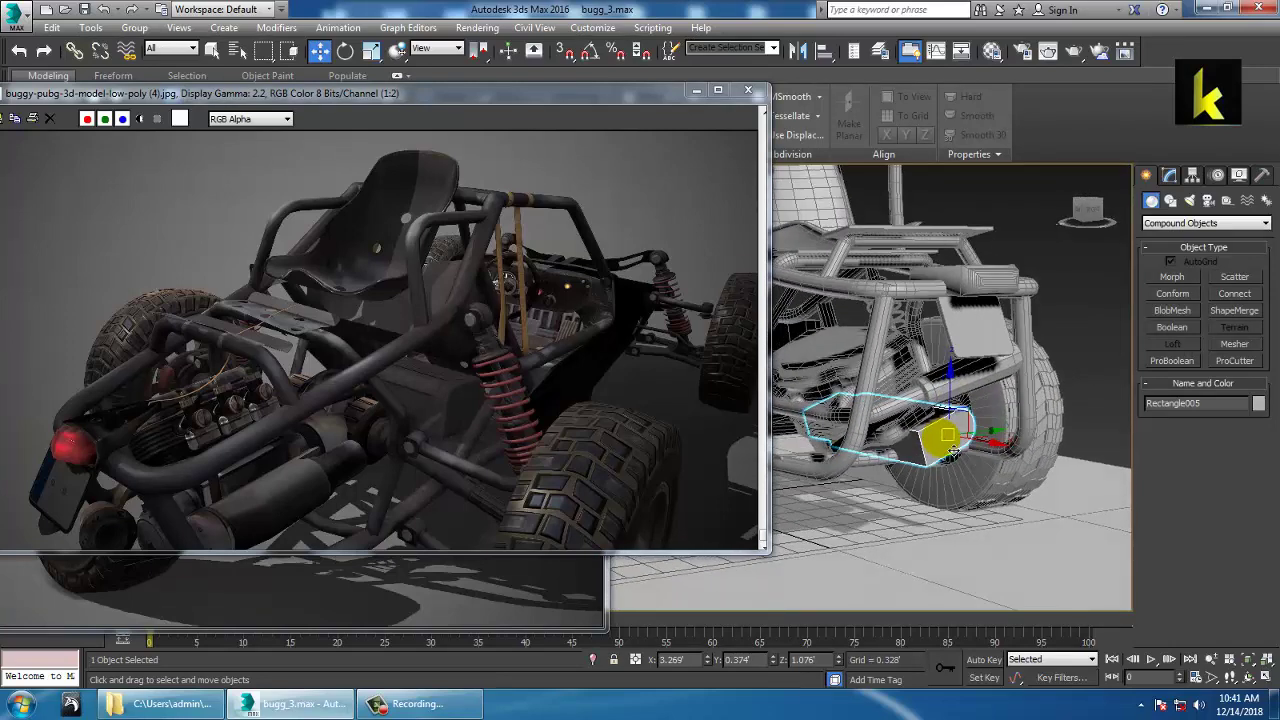
click(262, 469)
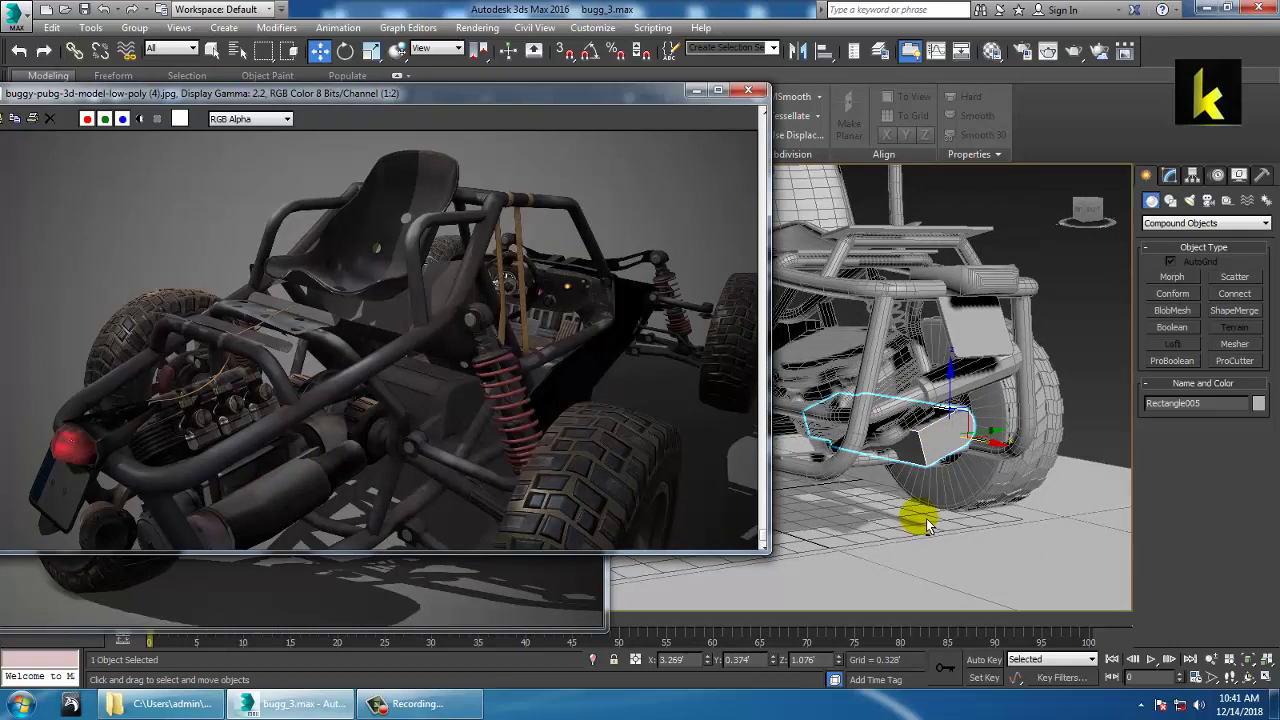
alt+middle_drag(923, 513, 948, 482)
alt+middle_drag(868, 314, 949, 352)
Select the unwanted part on the buggy and delete it
scroll(962, 352, up, 5)
alt+middle_drag(1043, 384, 1014, 311)
click(980, 347)
alt+middle_drag(1037, 356, 1096, 386)
key(Delete)
alt+middle_drag(951, 367, 938, 407)
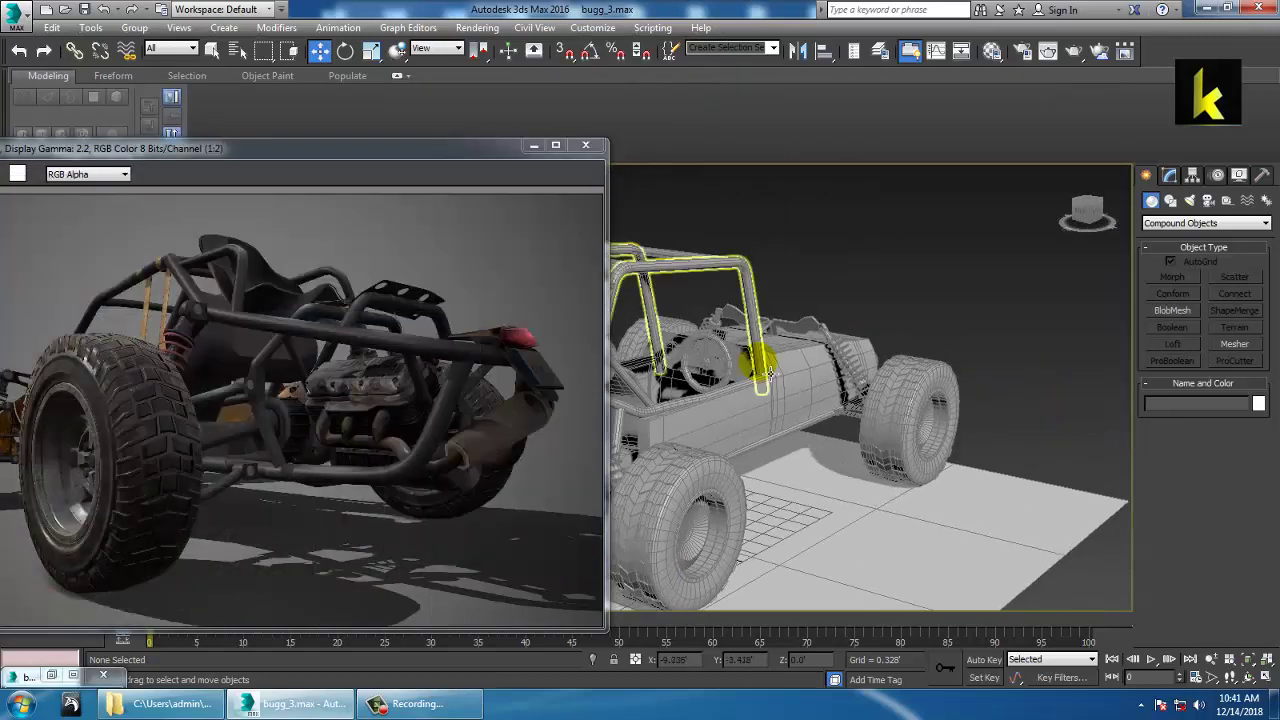
Examine where the rear shock absorbers' upper mounts meet the tubular frame
click(754, 414)
alt+middle_drag(754, 414, 962, 387)
scroll(972, 385, up, 4)
scroll(962, 385, up, 4)
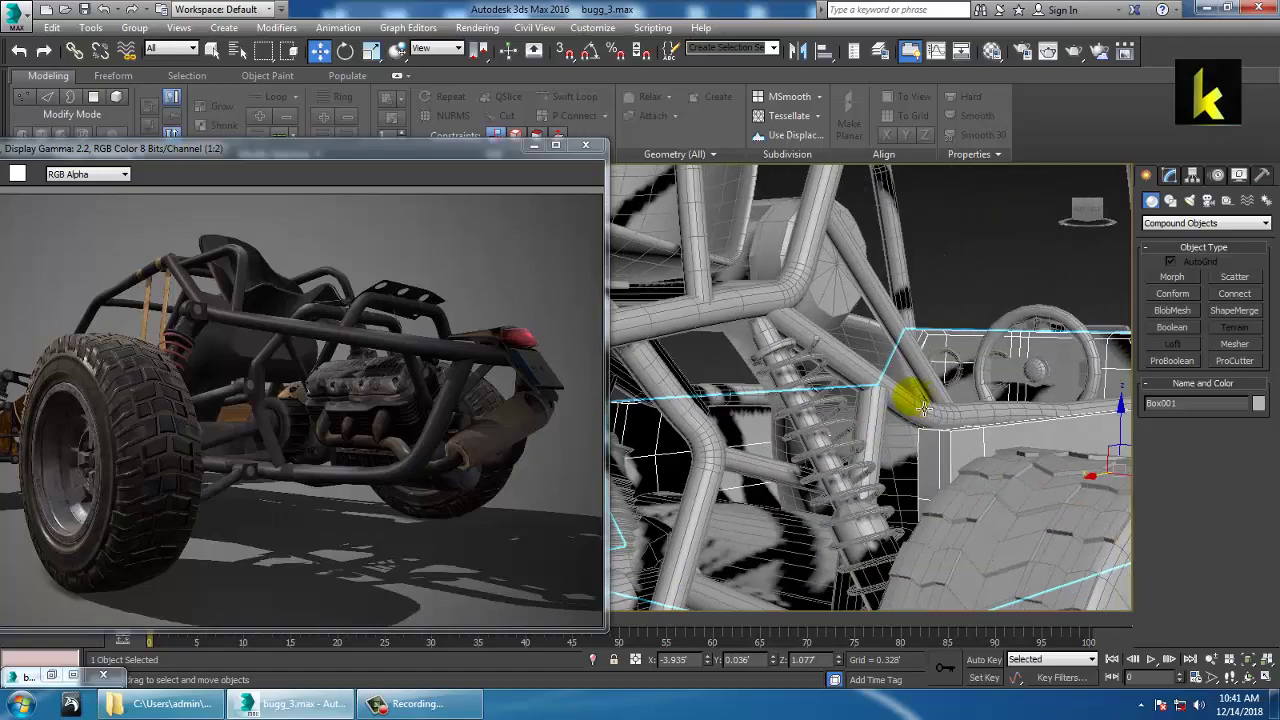
scroll(916, 405, down, 6)
scroll(916, 402, up, 4)
alt+middle_drag(889, 430, 765, 396)
middle_drag(928, 370, 908, 388)
click(852, 330)
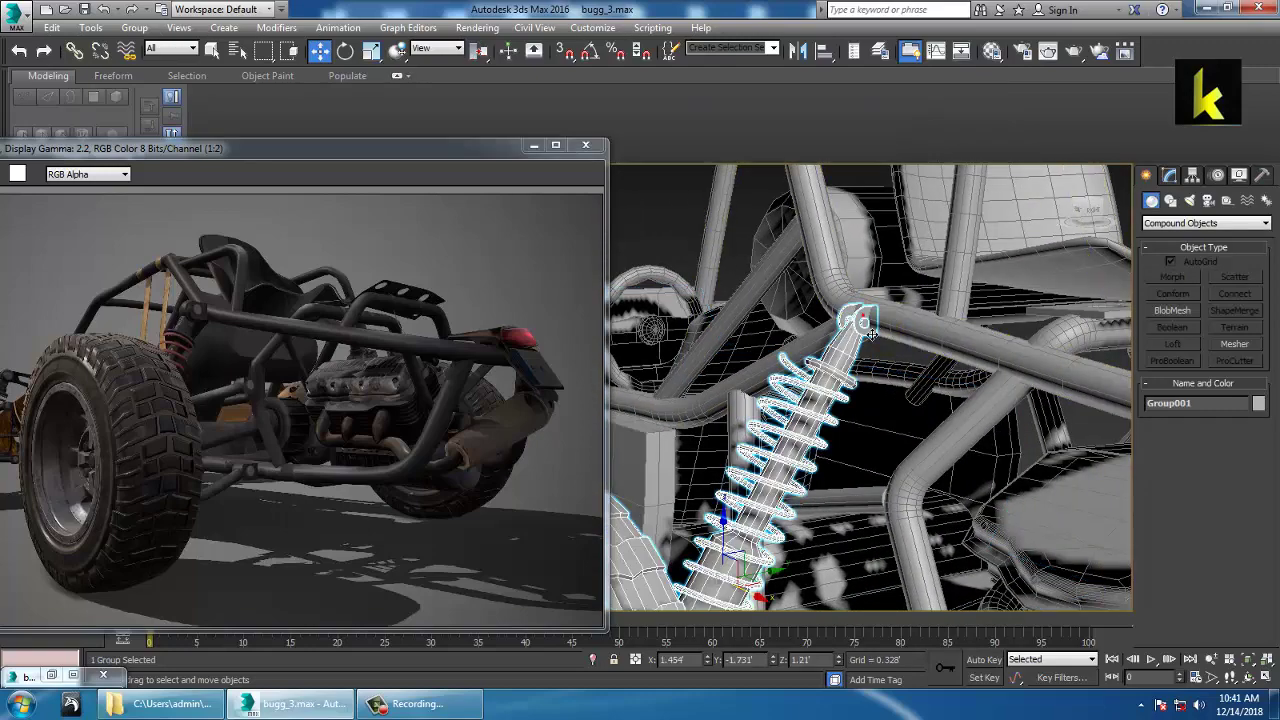
Move the rear wheel and shock absorber group on the positive Y side inward to Y about 1.757'
alt+middle_drag(880, 343, 806, 380)
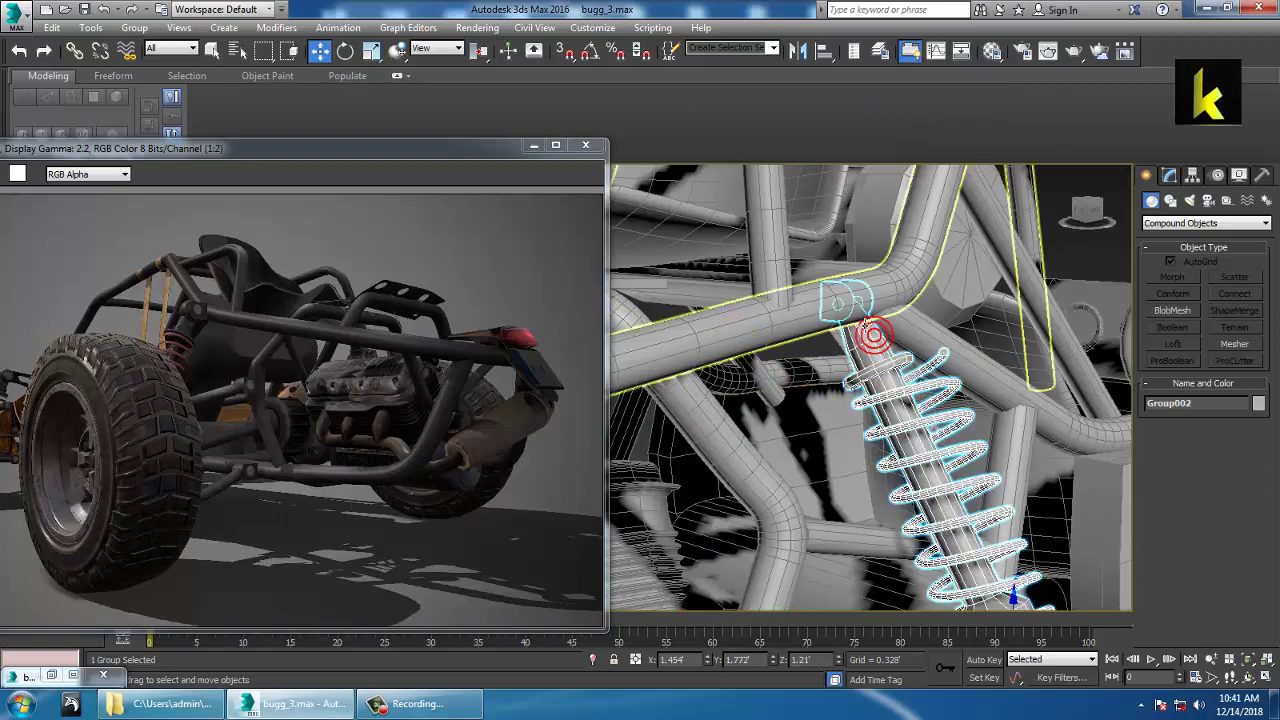
alt+middle_drag(905, 384, 958, 427)
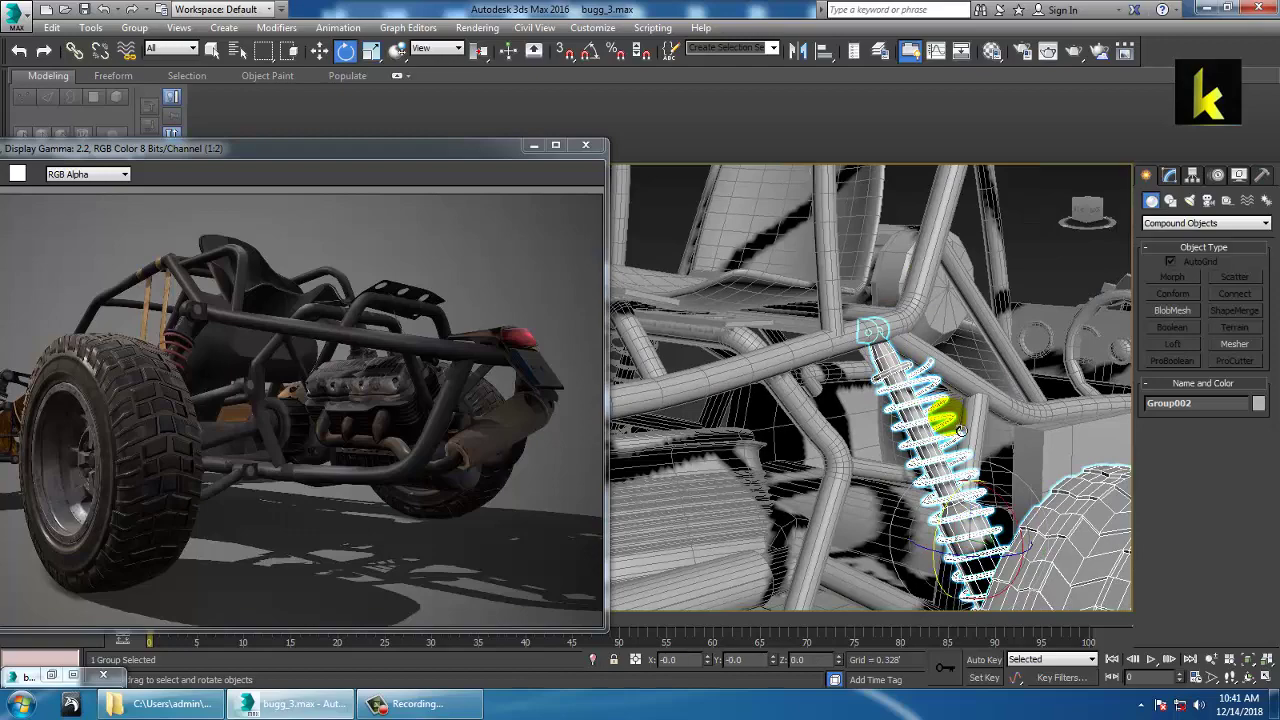
alt+middle_drag(966, 493, 927, 411)
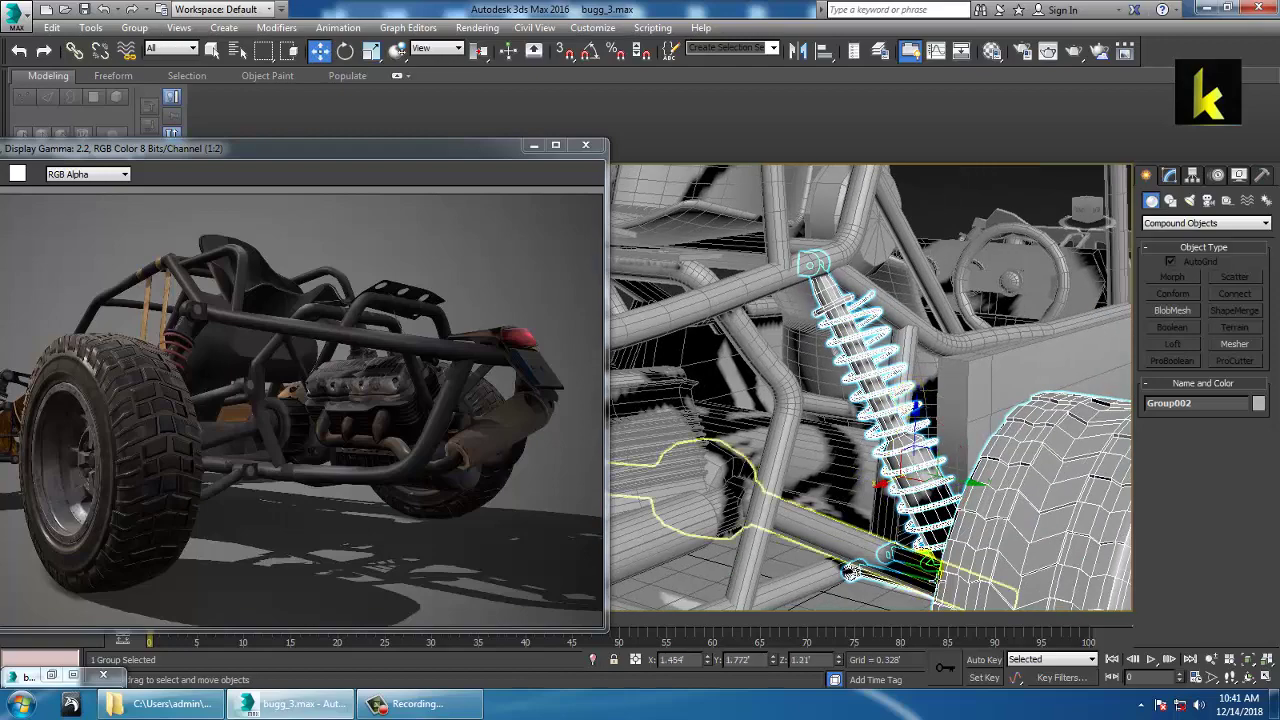
drag(978, 498, 972, 495)
alt+middle_drag(982, 463, 1024, 489)
scroll(986, 474, down, 4)
alt+middle_drag(917, 483, 889, 427)
alt+middle_drag(889, 427, 926, 417)
alt+middle_drag(926, 417, 877, 430)
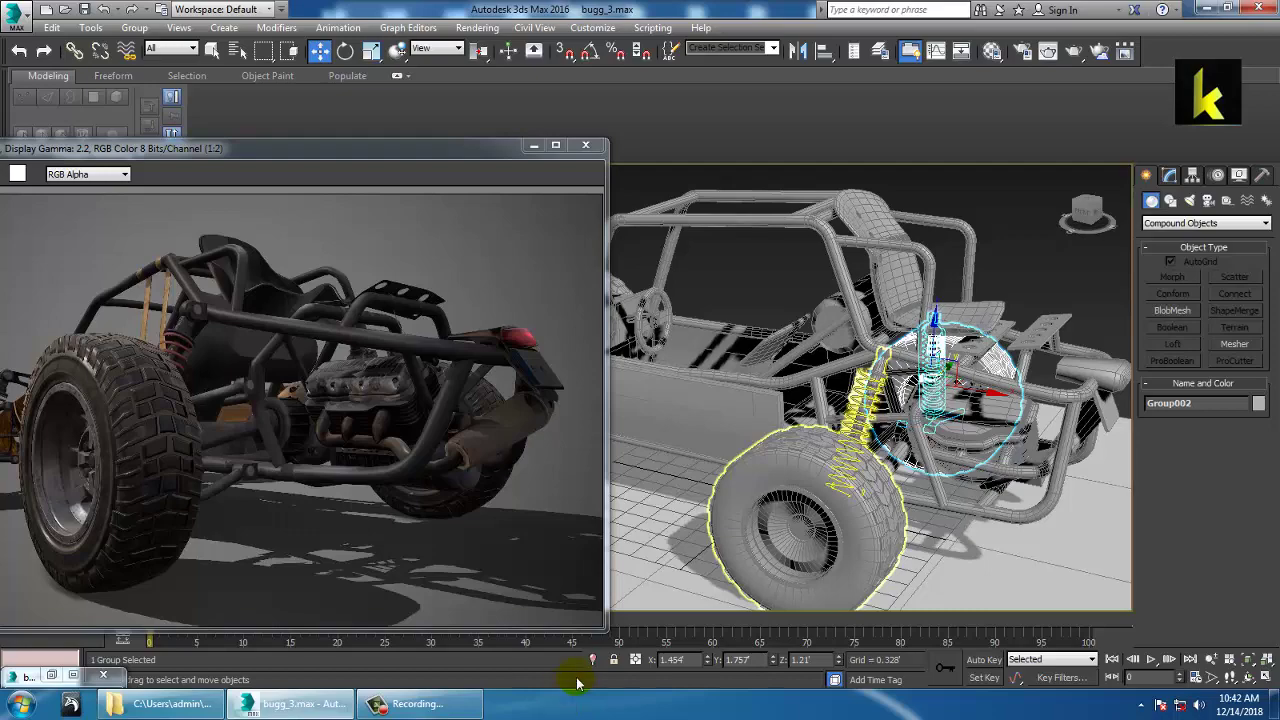
click(478, 705)
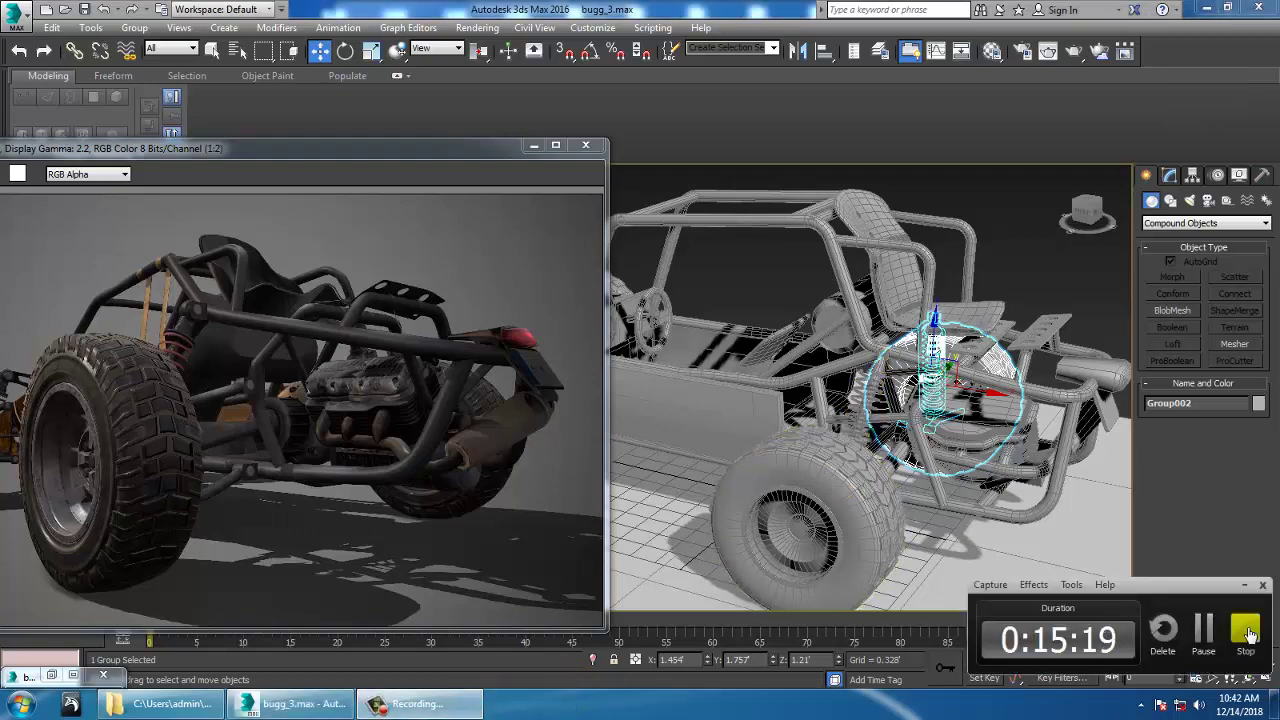